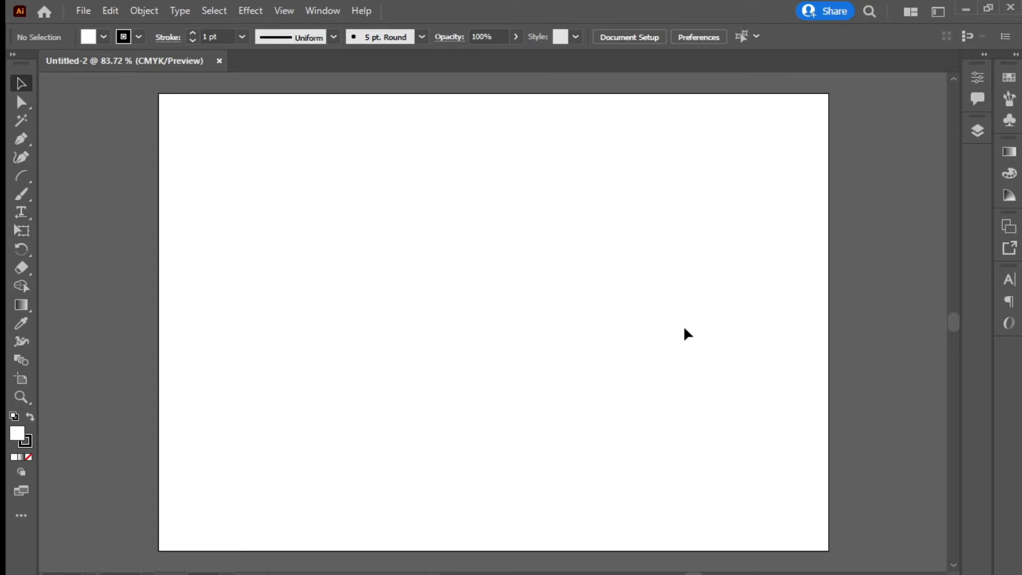
Tear the Rectangle-through-Spiral shape tools off into their own floating panel and position it
{"action": "left_click_drag", "start_coordinate": [21, 176], "coordinate": [57, 178]}
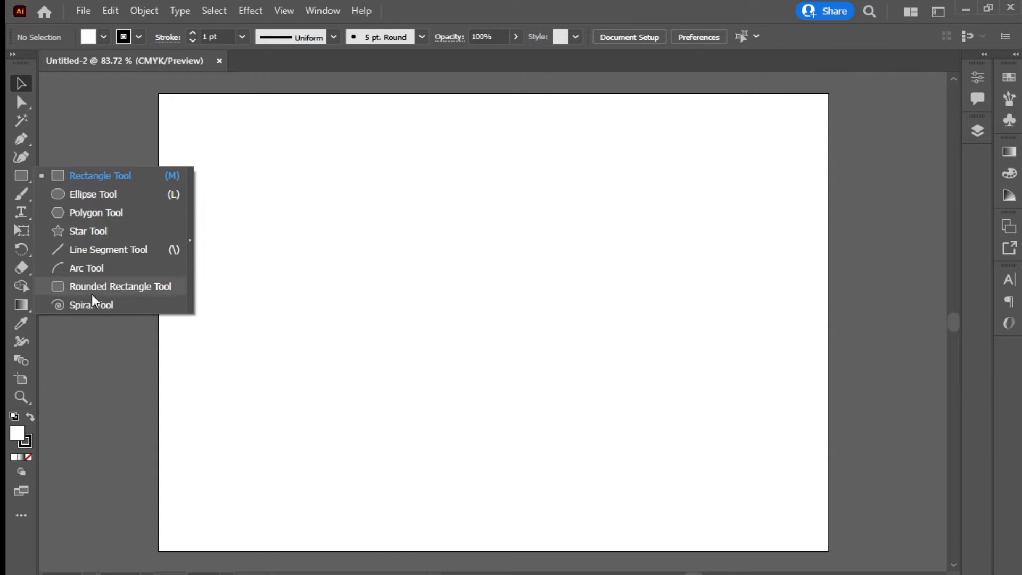
{"action": "left_click", "coordinate": [24, 175]}
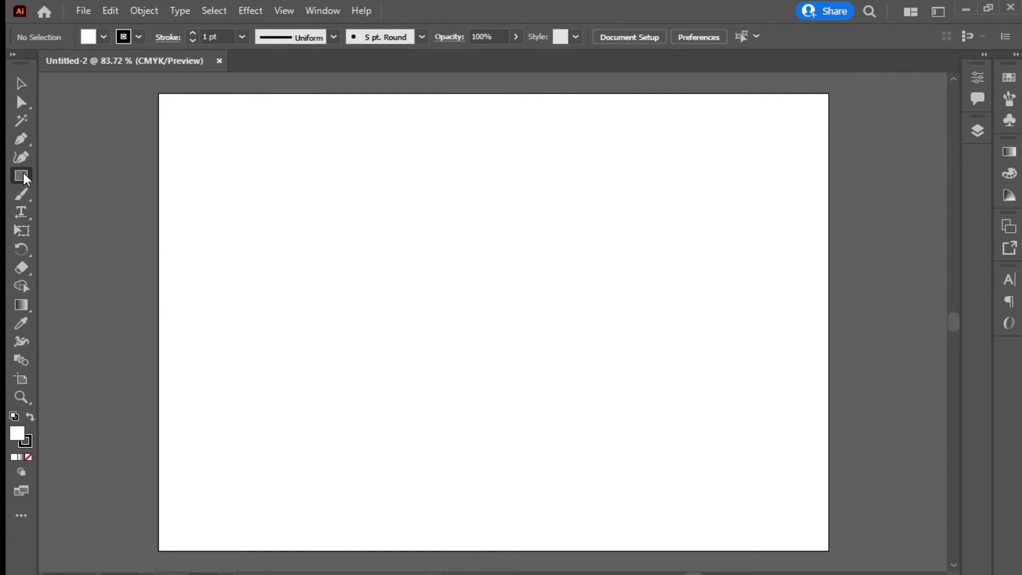
{"action": "right_click", "coordinate": [23, 174]}
{"action": "left_click", "coordinate": [22, 175]}
{"action": "right_click", "coordinate": [23, 175]}
{"action": "left_click", "coordinate": [21, 181]}
{"action": "right_click", "coordinate": [21, 180]}
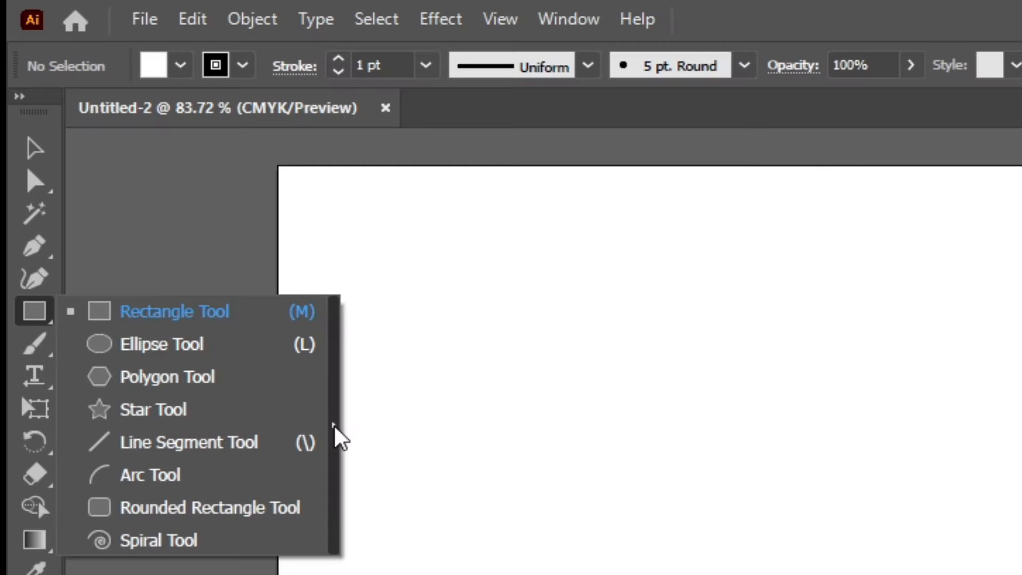
{"action": "left_click", "coordinate": [334, 426]}
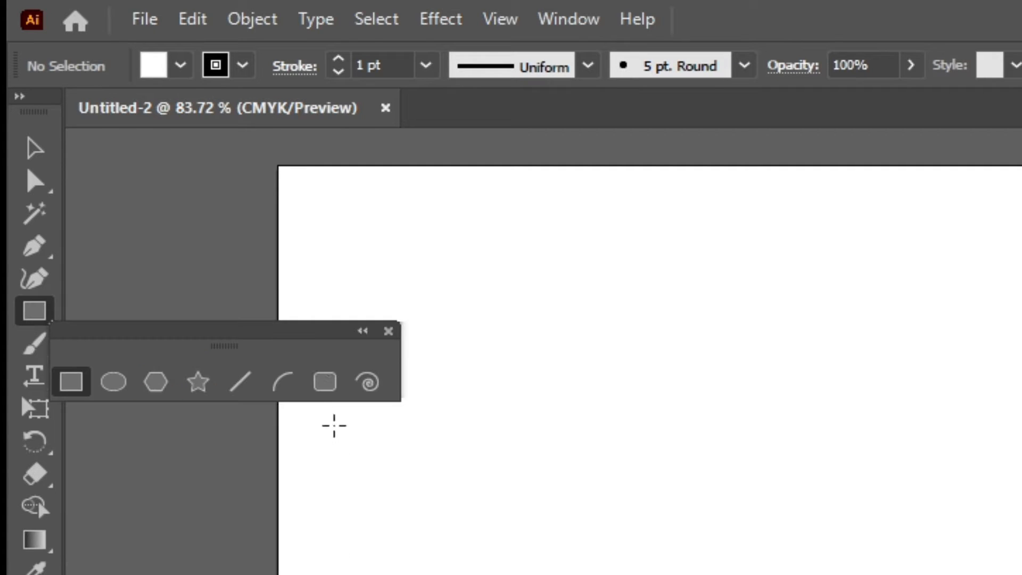
{"action": "left_click_drag", "start_coordinate": [285, 334], "coordinate": [564, 182]}
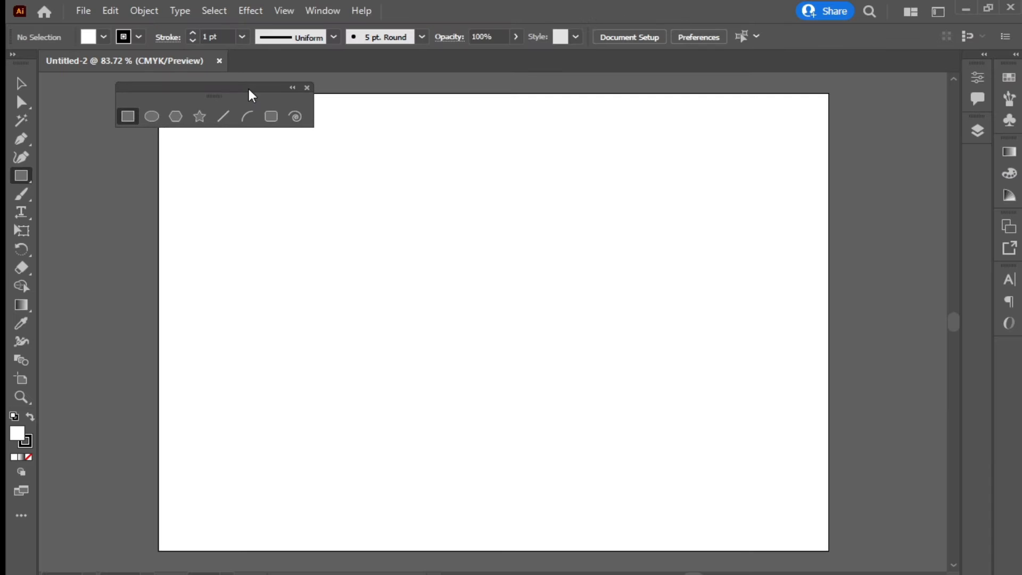
{"action": "left_click_drag", "start_coordinate": [252, 95], "coordinate": [244, 94]}
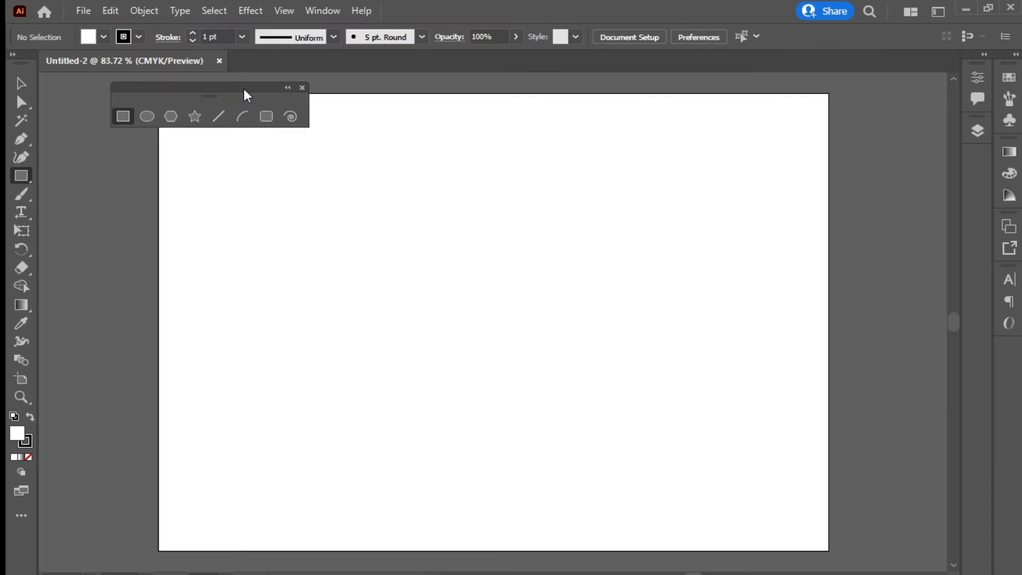
{"action": "left_click", "coordinate": [123, 117]}
{"action": "key", "text": "v"}
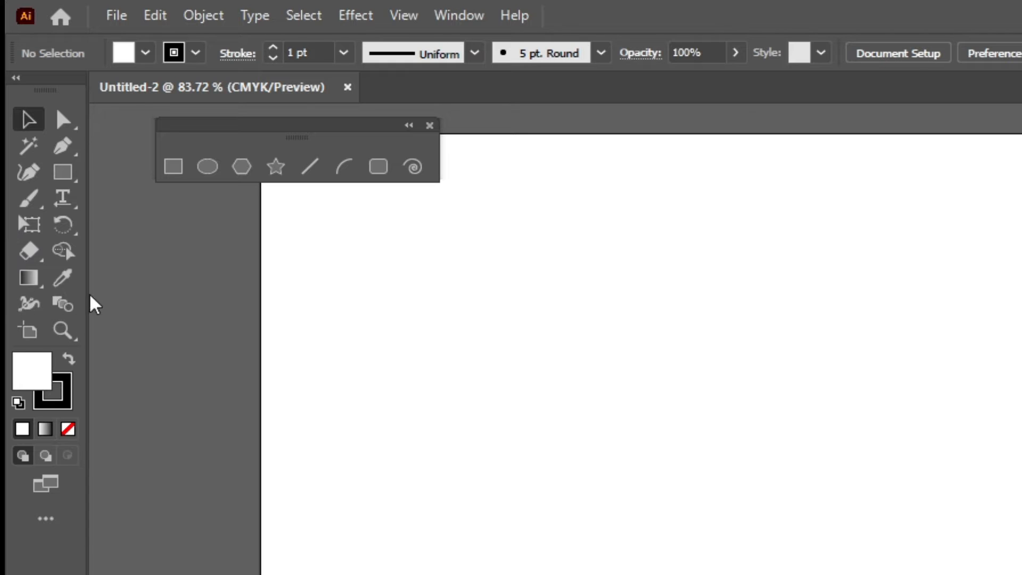
{"action": "left_click", "coordinate": [46, 519]}
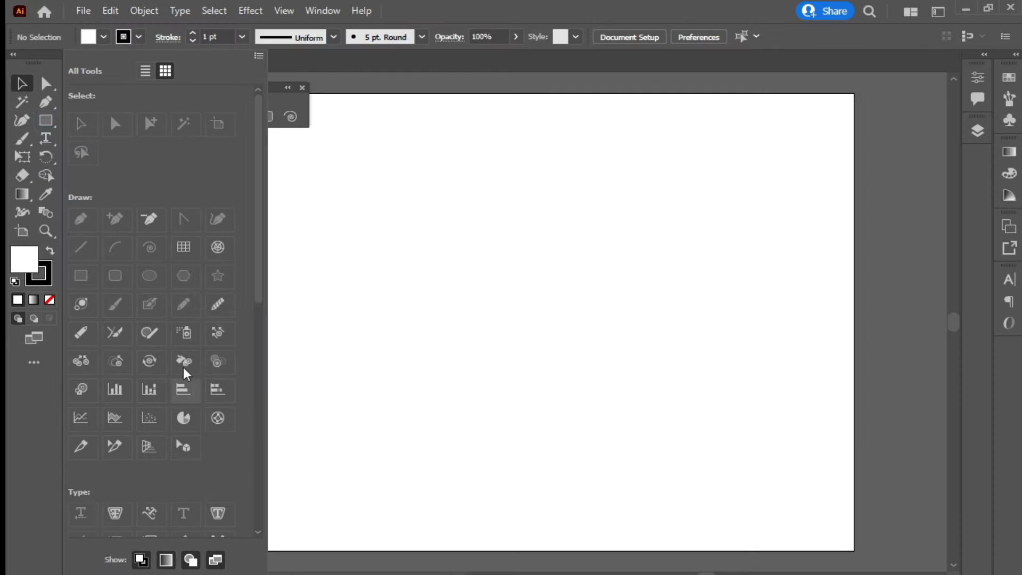
{"action": "scroll", "coordinate": [191, 278], "scroll_direction": "down", "scroll_amount": 10}
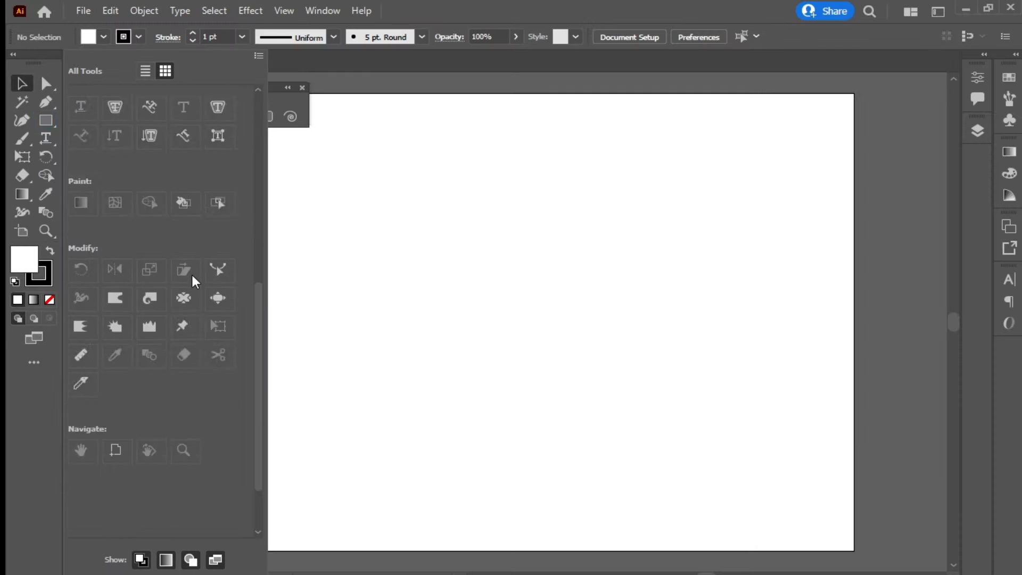
{"action": "scroll", "coordinate": [195, 282], "scroll_direction": "up", "scroll_amount": 8}
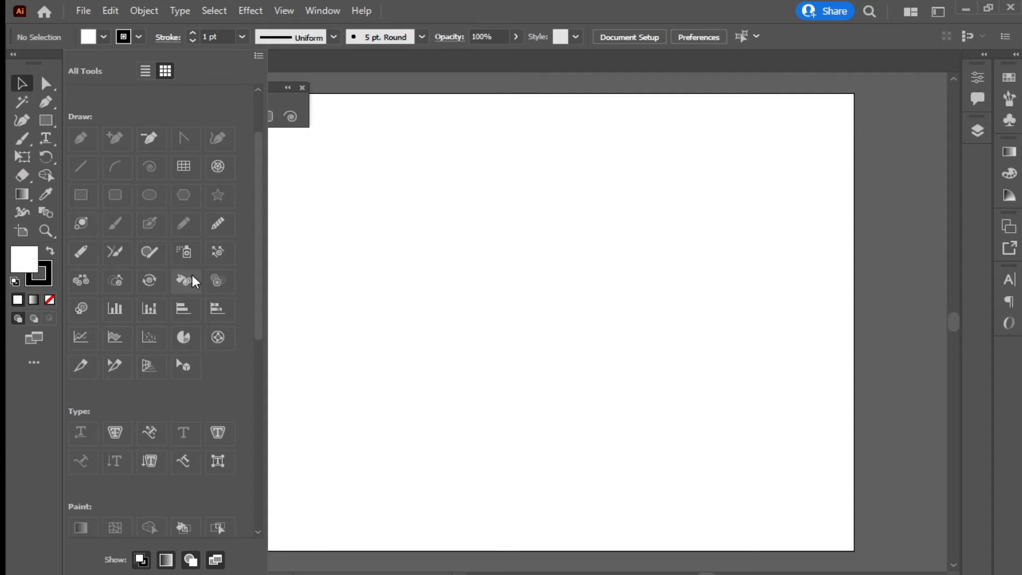
{"action": "scroll", "coordinate": [192, 279], "scroll_direction": "up", "scroll_amount": 3}
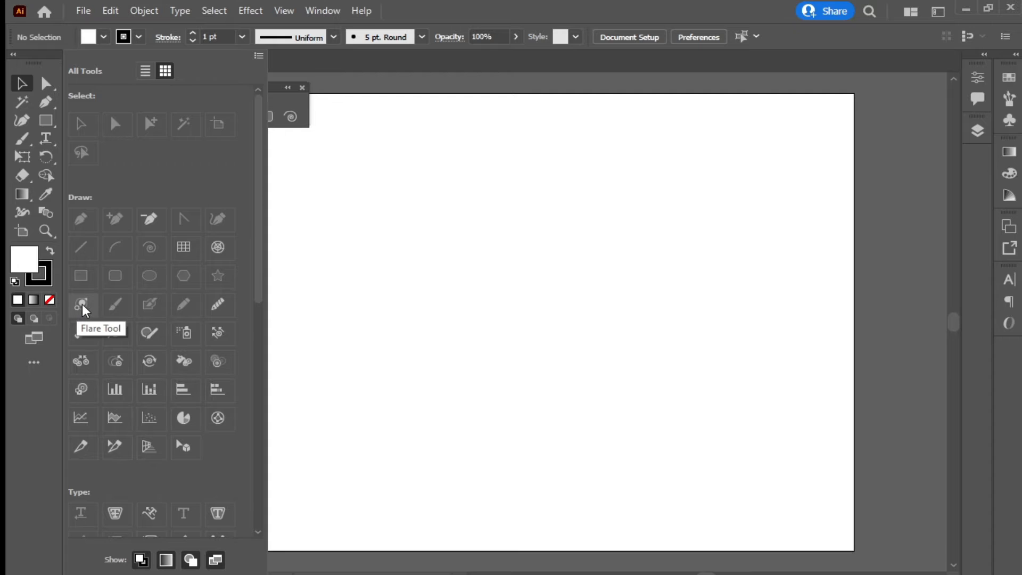
{"action": "left_click_drag", "start_coordinate": [83, 310], "coordinate": [47, 120]}
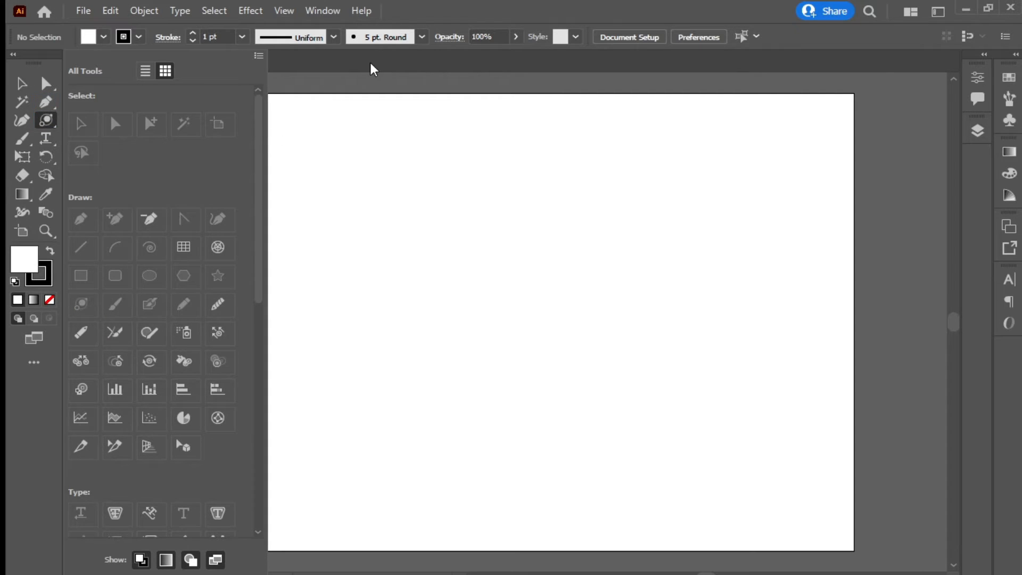
{"action": "left_click", "coordinate": [372, 69]}
{"action": "right_click", "coordinate": [47, 120]}
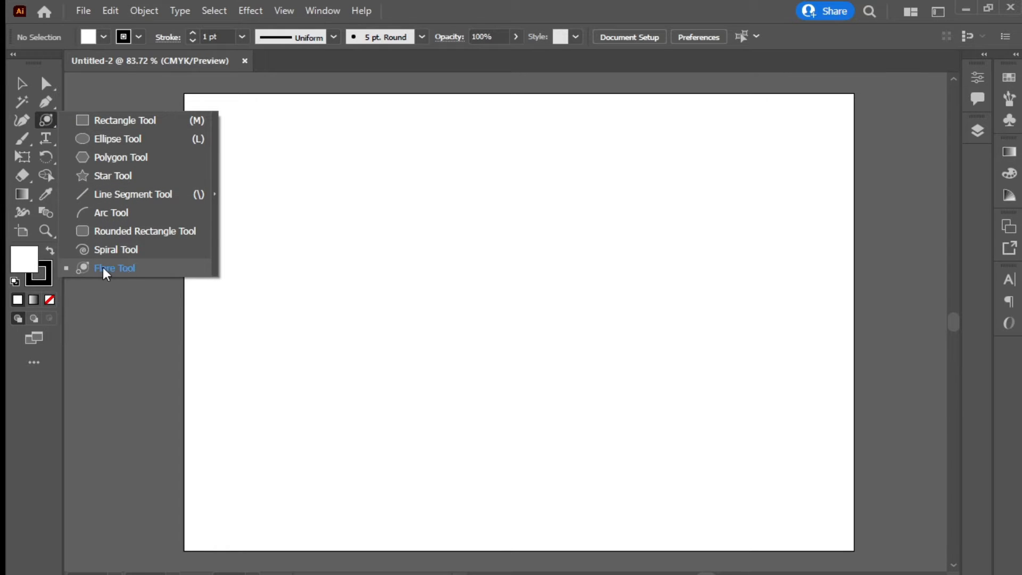
{"action": "left_click", "coordinate": [48, 123]}
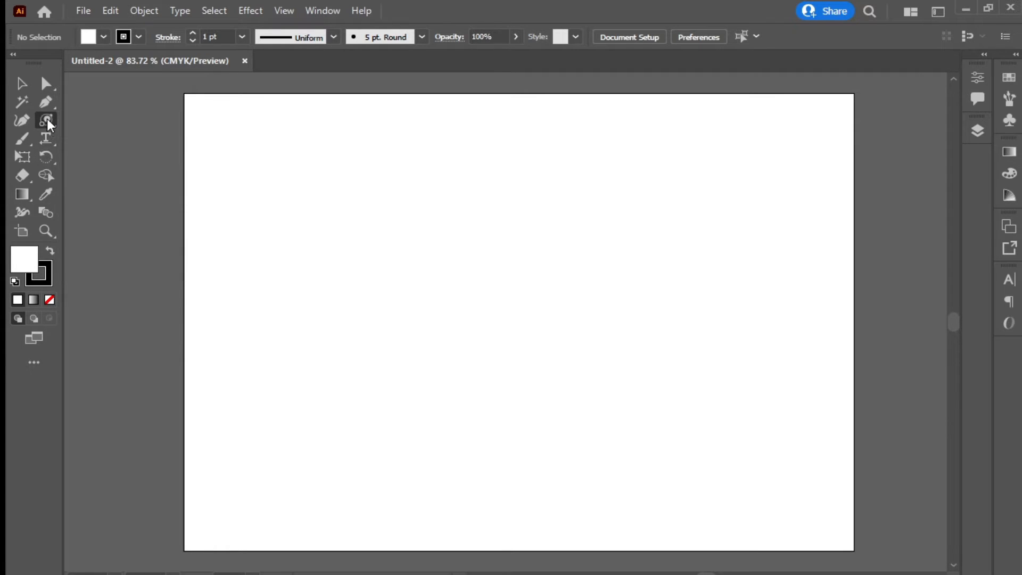
{"action": "left_click", "coordinate": [35, 365]}
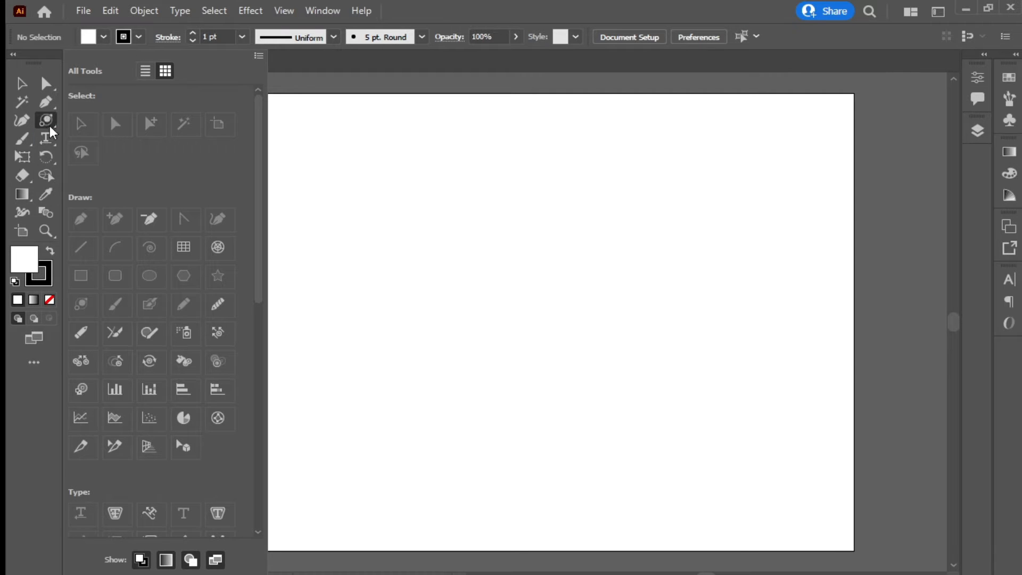
{"action": "left_click_drag", "start_coordinate": [51, 129], "coordinate": [82, 308]}
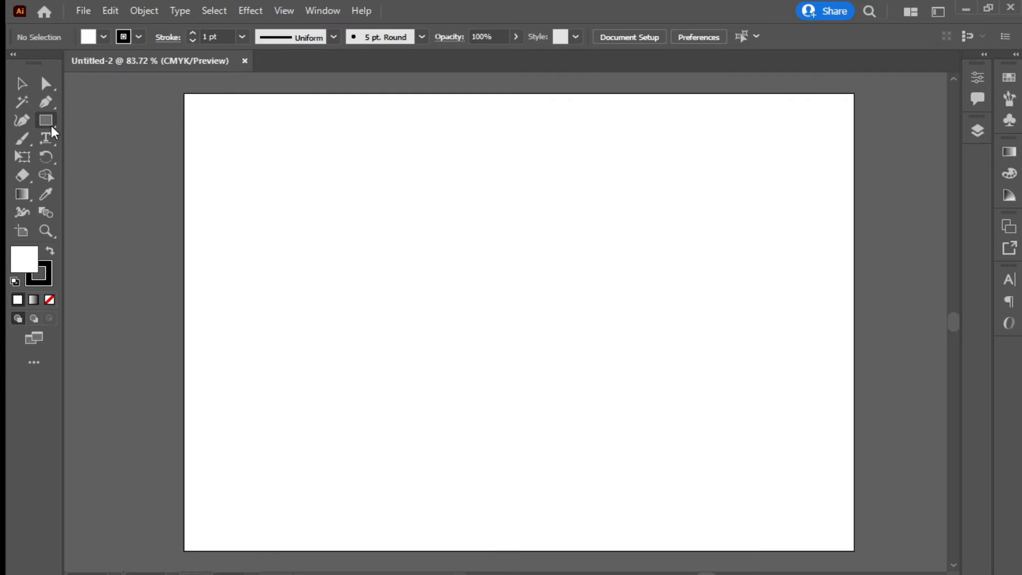
{"action": "left_click", "coordinate": [52, 128]}
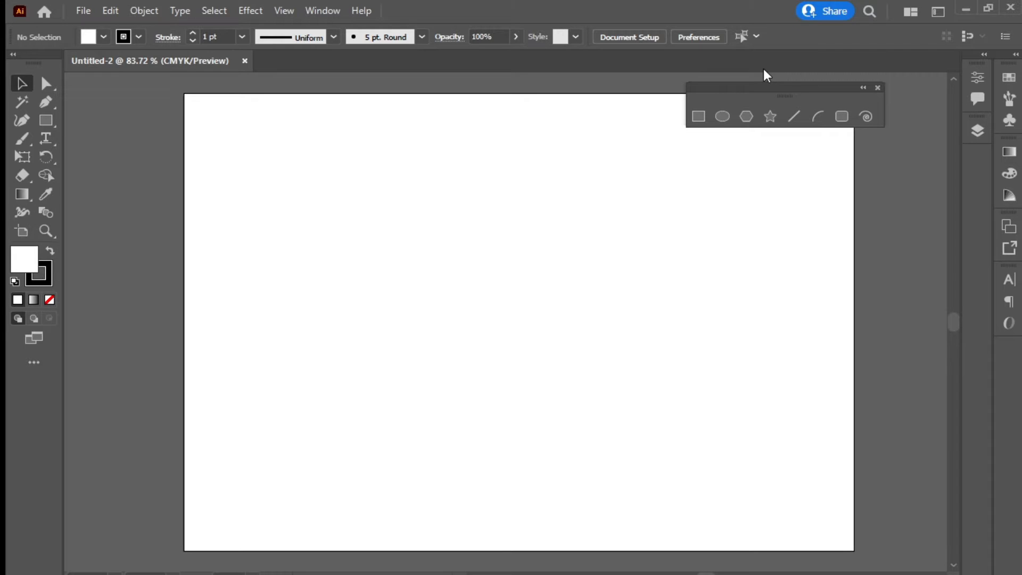
{"action": "left_click", "coordinate": [698, 117]}
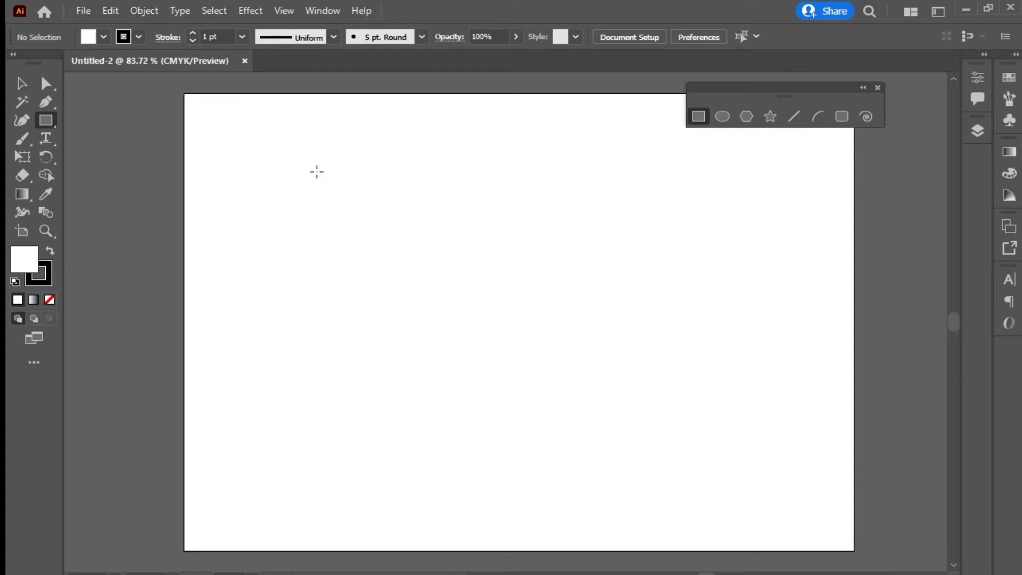
{"action": "left_click_drag", "start_coordinate": [223, 133], "coordinate": [281, 138]}
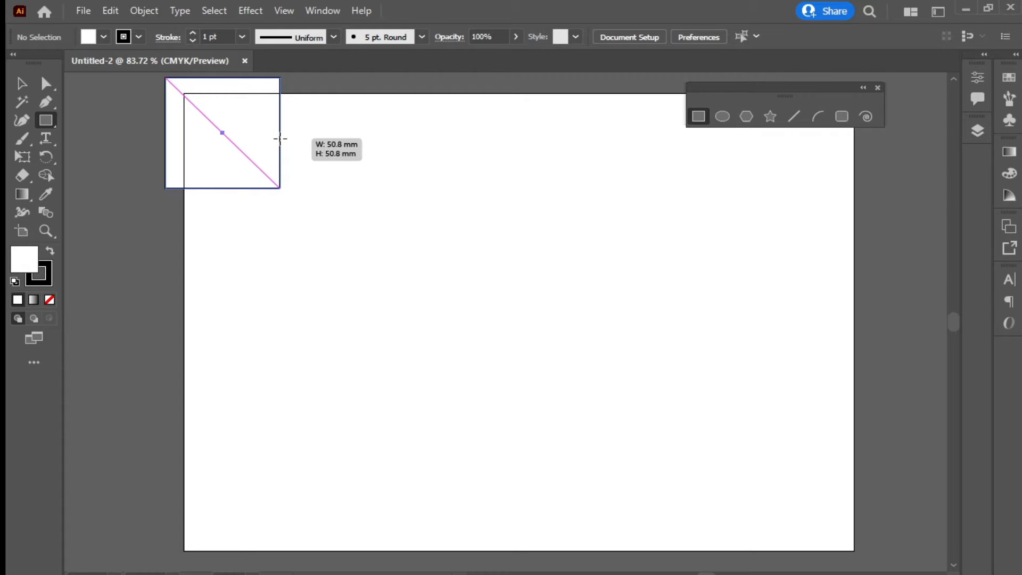
{"action": "left_click_drag", "start_coordinate": [280, 139], "coordinate": [605, 497]}
{"action": "left_click_drag", "start_coordinate": [353, 173], "coordinate": [360, 239]}
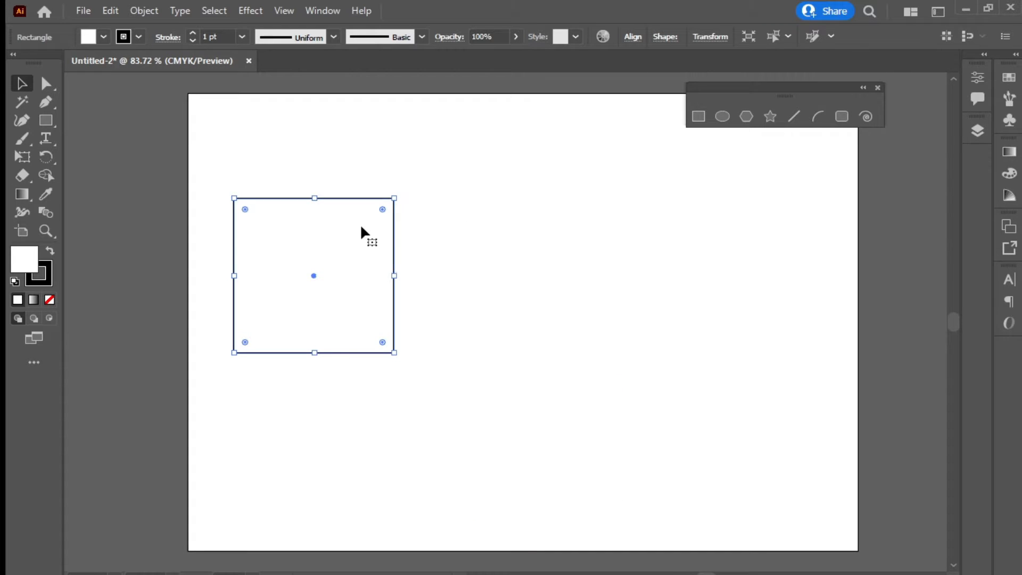
{"action": "key", "text": "Delete"}
{"action": "left_click_drag", "start_coordinate": [833, 96], "coordinate": [878, 53]}
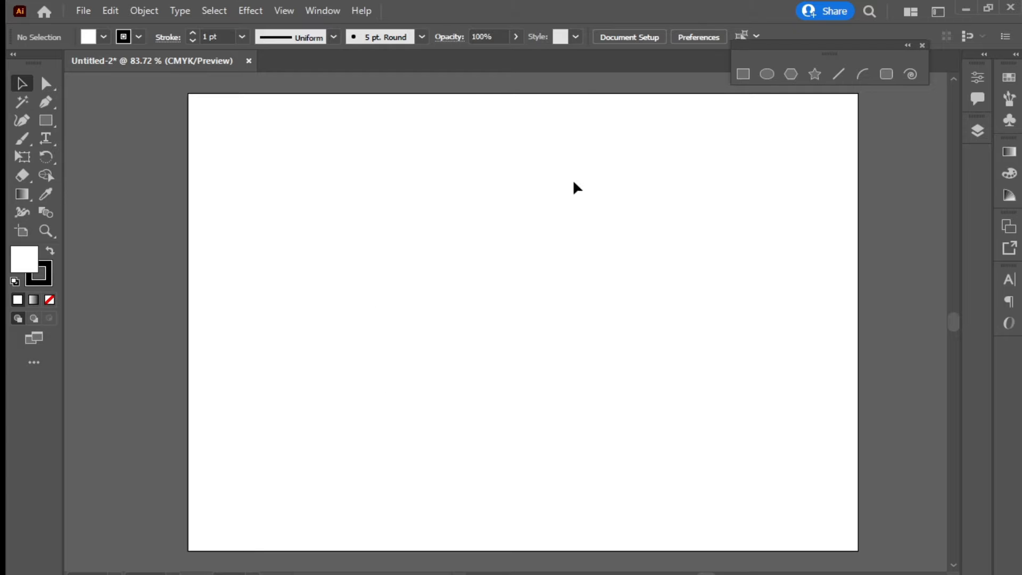
{"action": "left_click", "coordinate": [108, 112]}
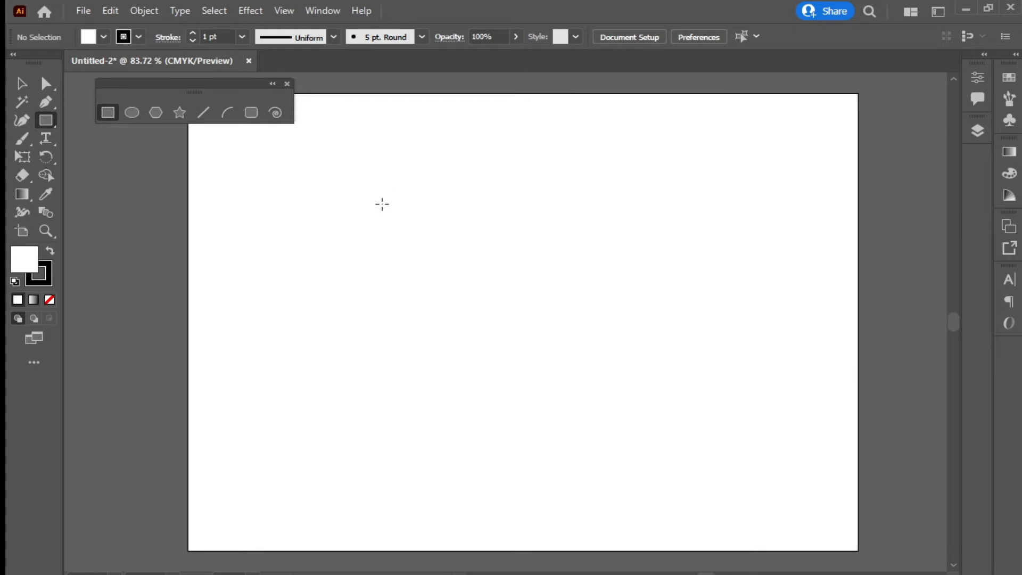
Create a rectangle by entering an exact size of 297 × 210 mm
{"action": "left_click", "coordinate": [382, 204]}
{"action": "left_click_drag", "start_coordinate": [474, 159], "coordinate": [487, 190]}
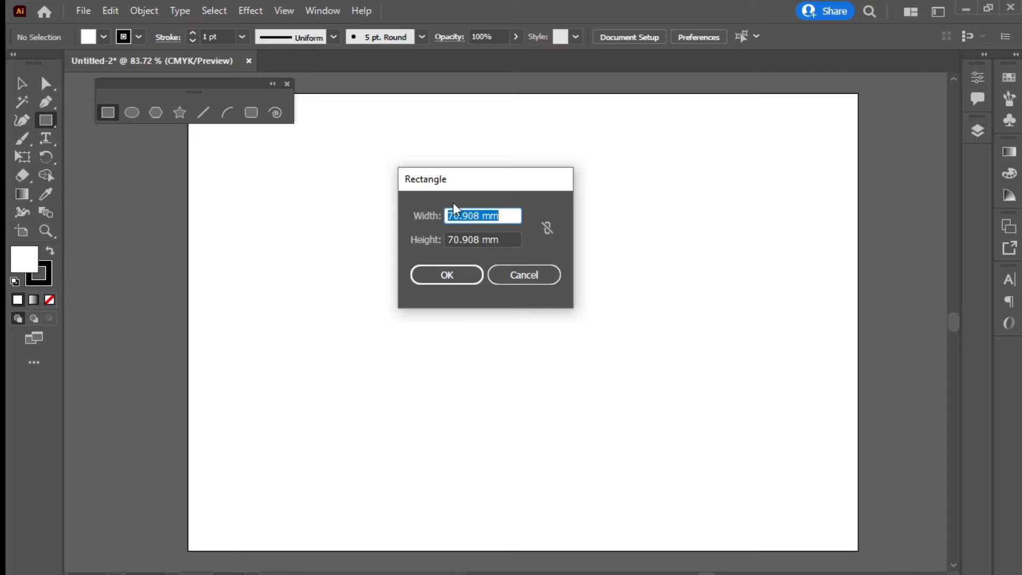
{"action": "left_click_drag", "start_coordinate": [468, 184], "coordinate": [505, 185]}
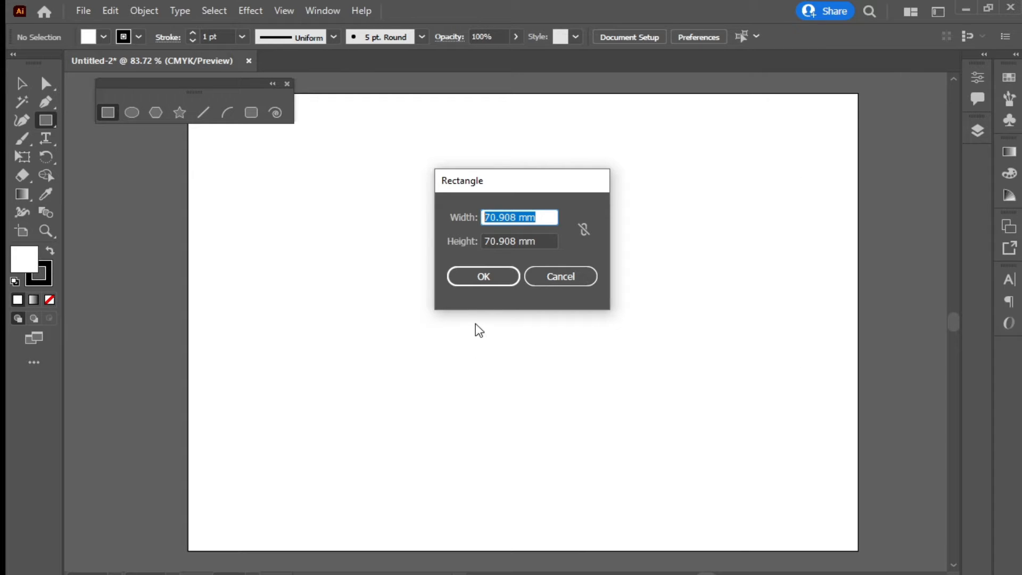
{"action": "type", "text": "297"}
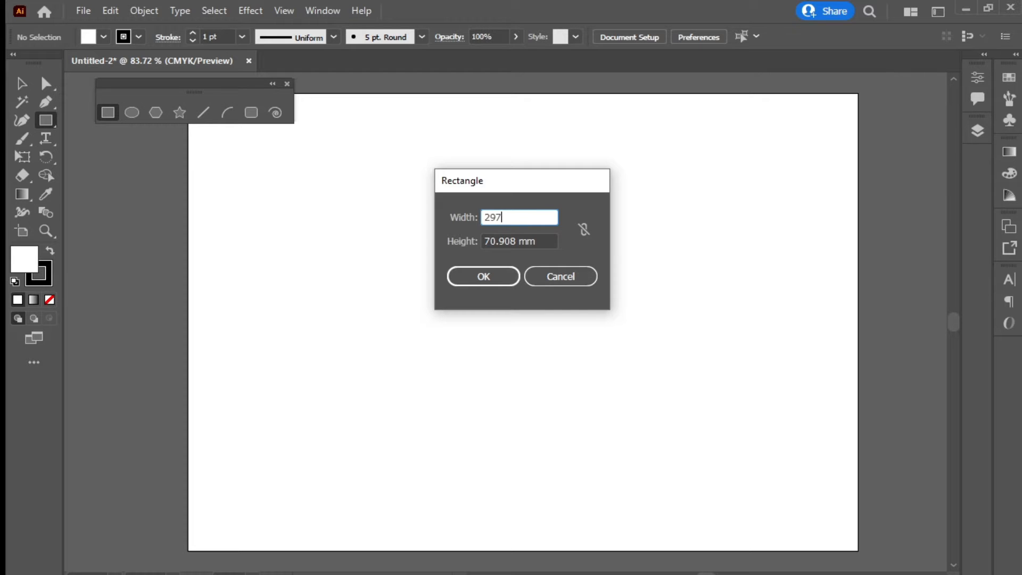
{"action": "key", "text": "Tab"}
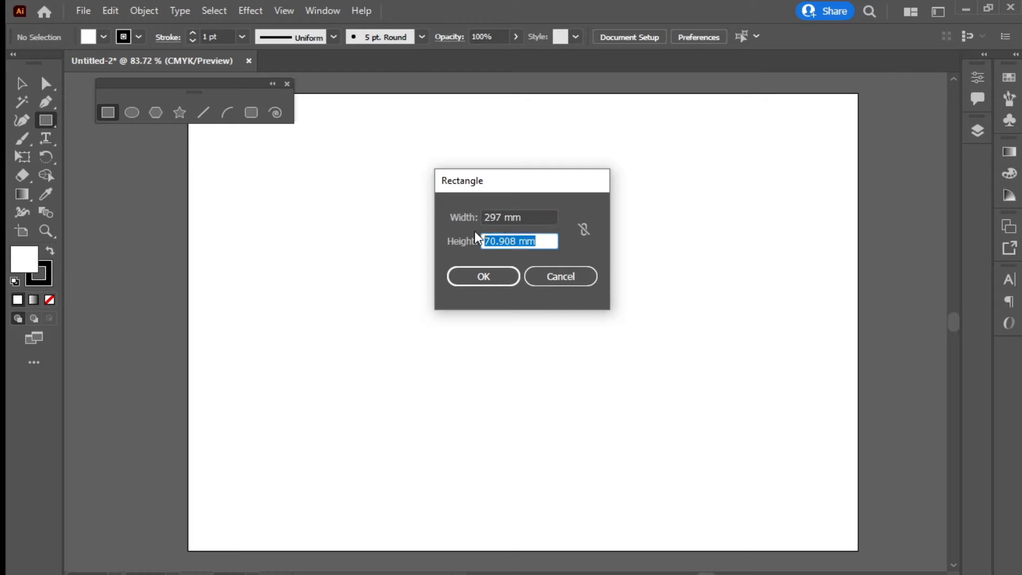
{"action": "type", "text": "210"}
{"action": "left_click", "coordinate": [481, 277]}
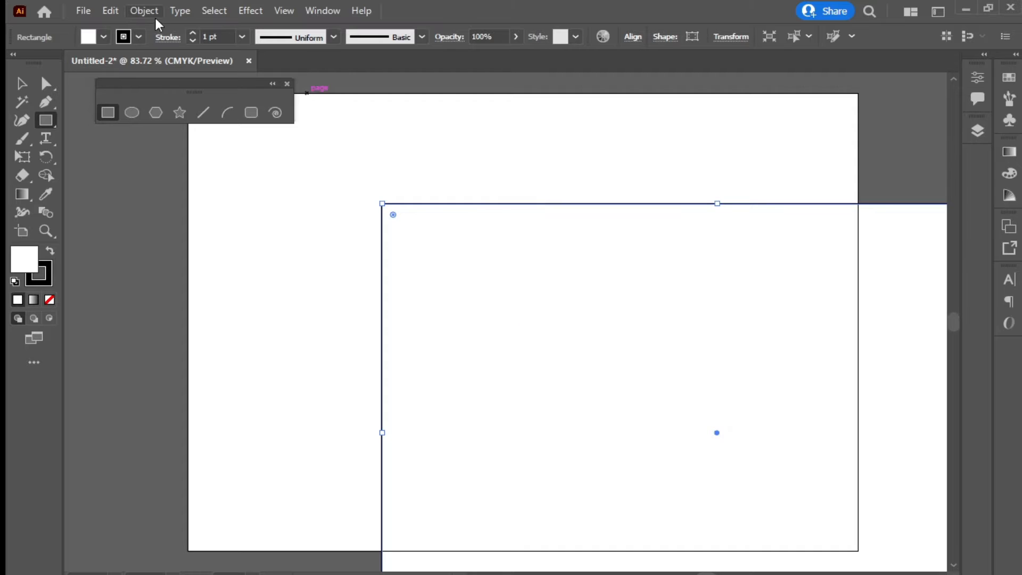
Give the rectangle no stroke and a green fill, then delete it
{"action": "left_click", "coordinate": [139, 36]}
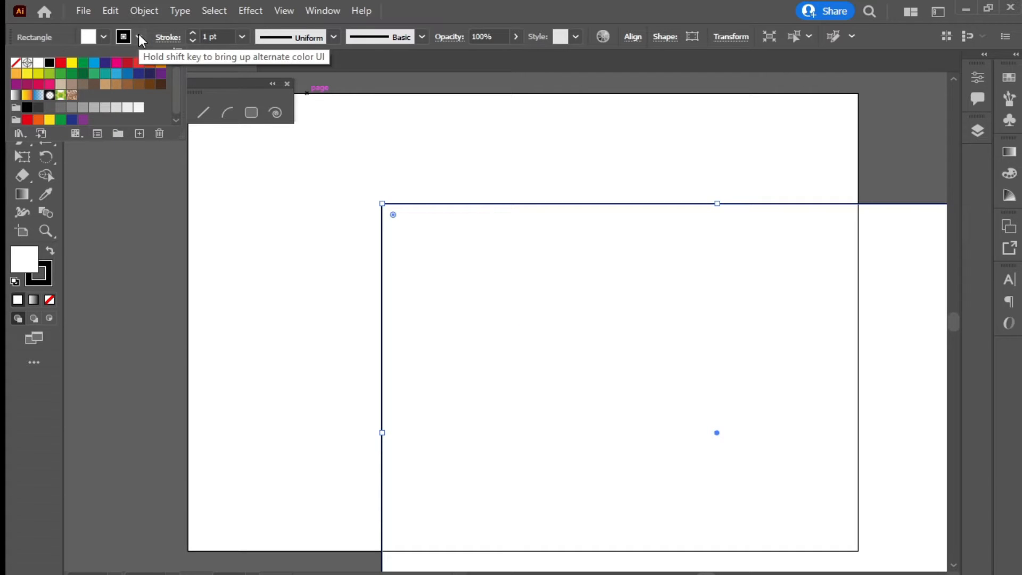
{"action": "left_click", "coordinate": [15, 65]}
{"action": "left_click", "coordinate": [102, 34]}
{"action": "left_click", "coordinate": [103, 37]}
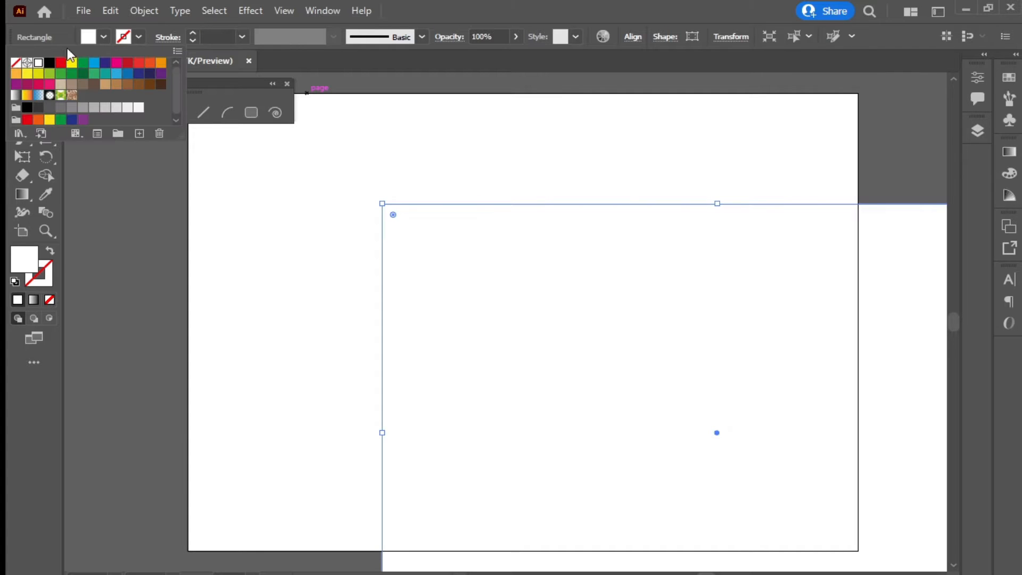
{"action": "left_click", "coordinate": [84, 64]}
{"action": "left_click_drag", "start_coordinate": [724, 343], "coordinate": [524, 225]}
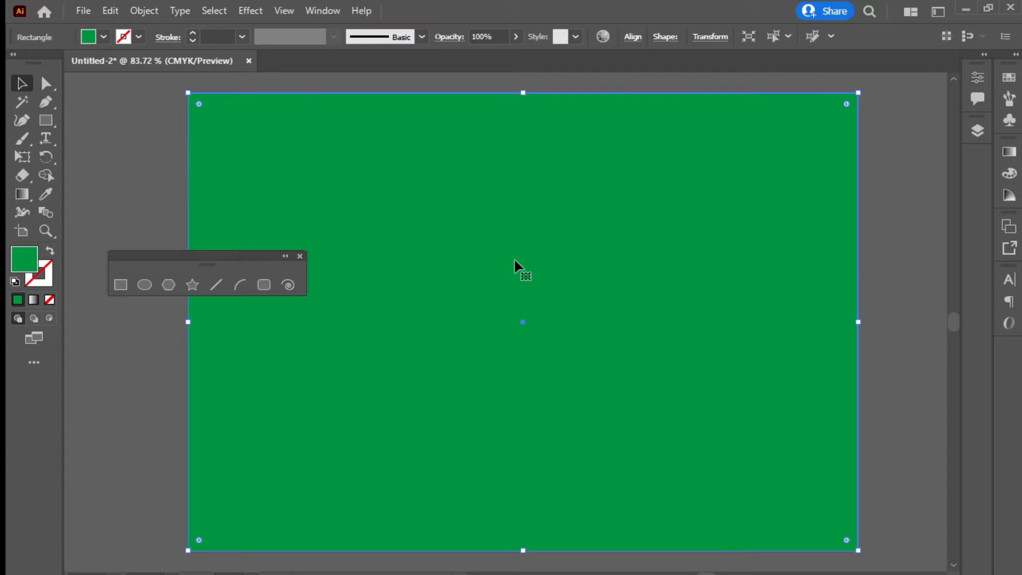
{"action": "key", "text": "Delete"}
{"action": "left_click", "coordinate": [121, 285]}
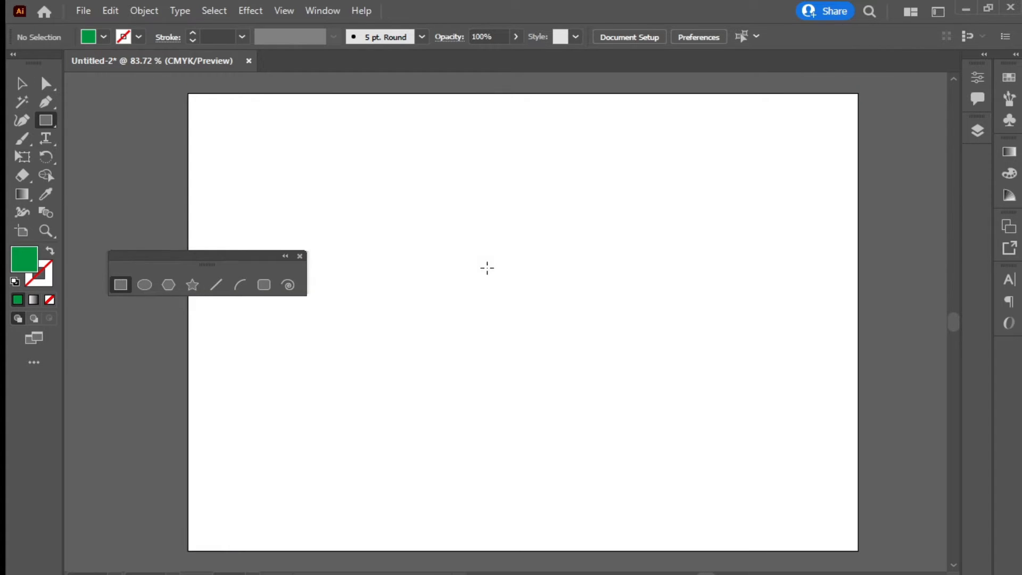
Replace the misplaced rectangle with a green one placed from the artboard's top-left corner and aligned to its edges
{"action": "left_click", "coordinate": [486, 266]}
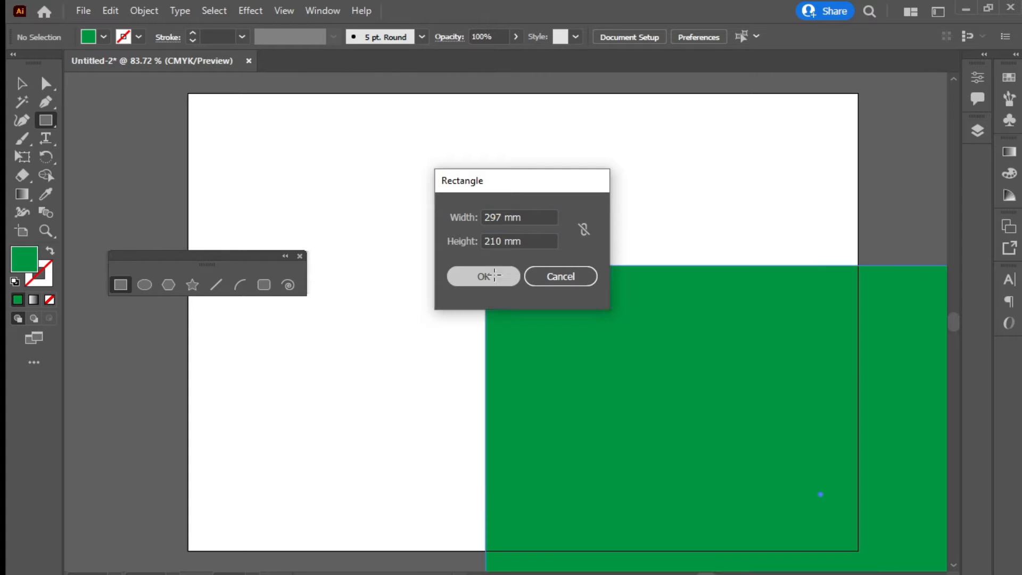
{"action": "left_click", "coordinate": [495, 281]}
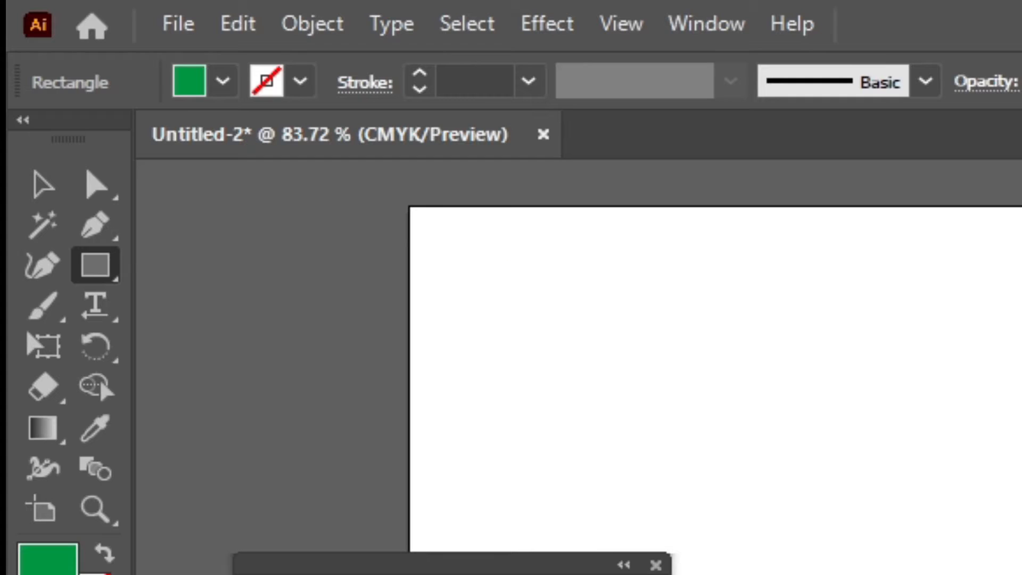
{"action": "key", "text": "Delete"}
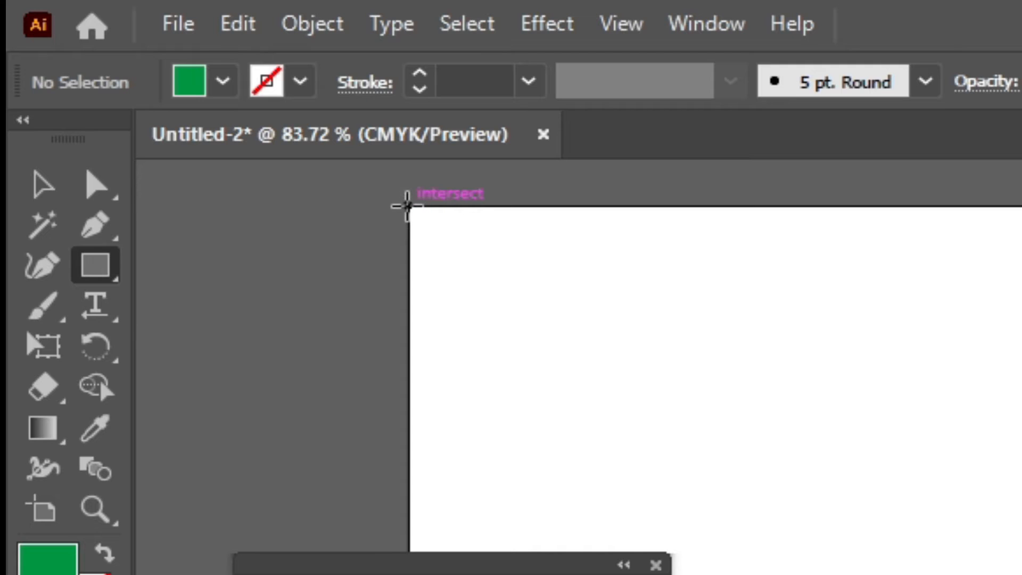
{"action": "left_click", "coordinate": [407, 206]}
{"action": "left_click", "coordinate": [1021, 574]}
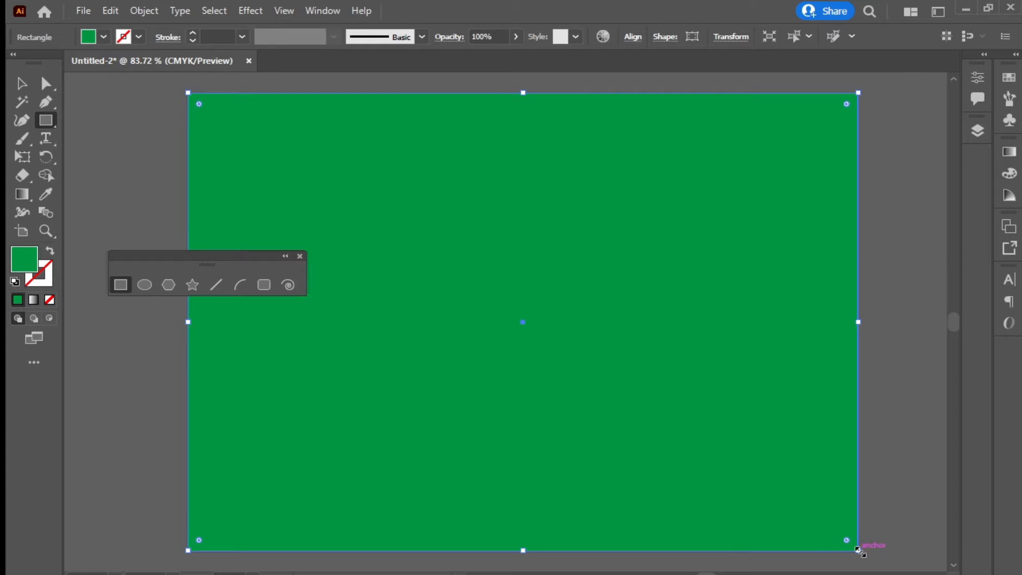
{"action": "key", "text": "v"}
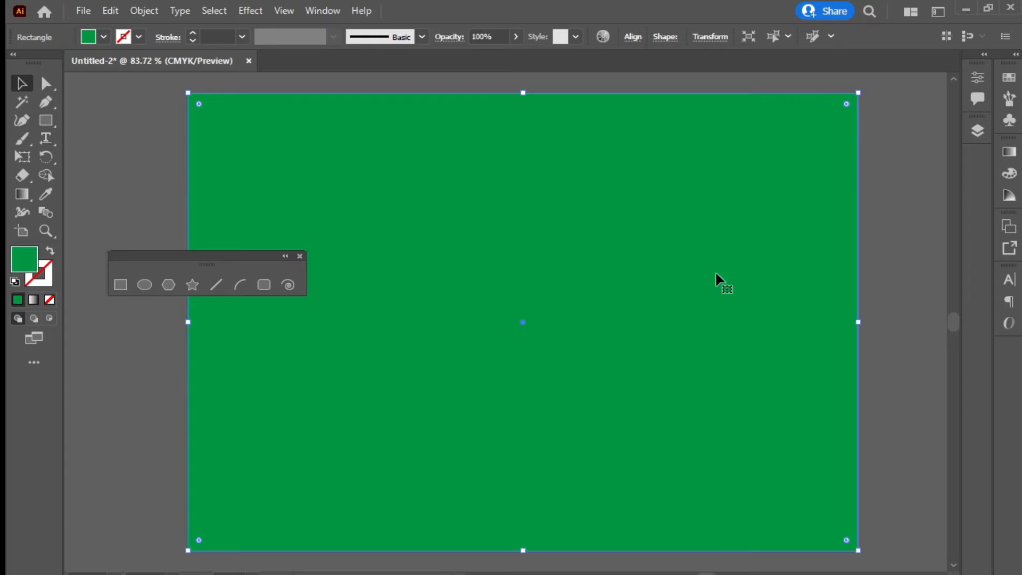
{"action": "mouse_move", "coordinate": [717, 257]}
{"action": "left_mouse_down"}
{"action": "mouse_move", "coordinate": [681, 267]}
{"action": "mouse_move", "coordinate": [745, 250]}
{"action": "mouse_move", "coordinate": [721, 256]}
{"action": "left_mouse_up"}
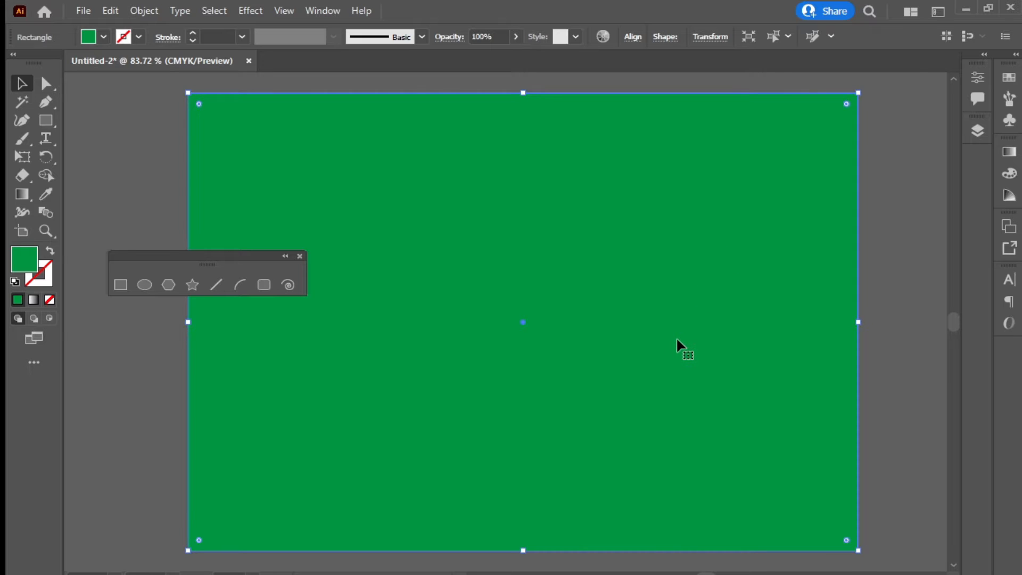
{"action": "key", "text": "ctrl+2"}
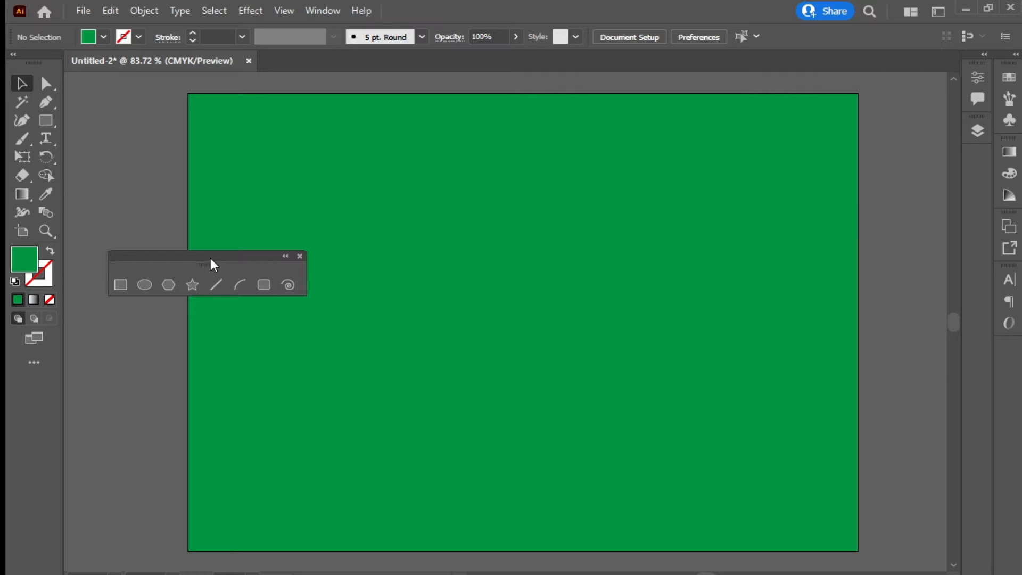
Unlock the background rectangle inside Layer 1 in the Layers panel
{"action": "left_click_drag", "start_coordinate": [213, 265], "coordinate": [694, 229]}
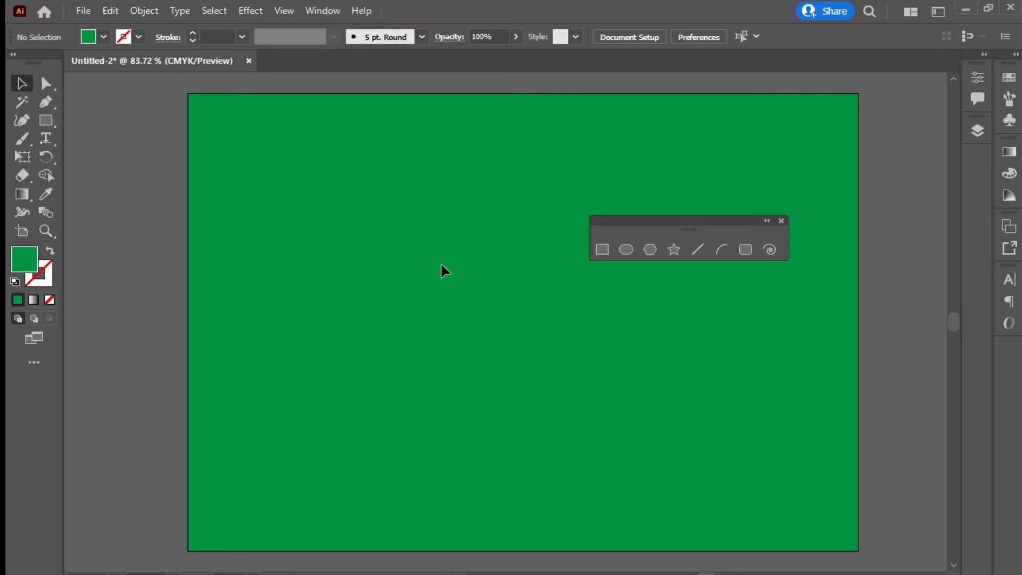
{"action": "key", "text": "alt"}
{"action": "left_click", "coordinate": [977, 131]}
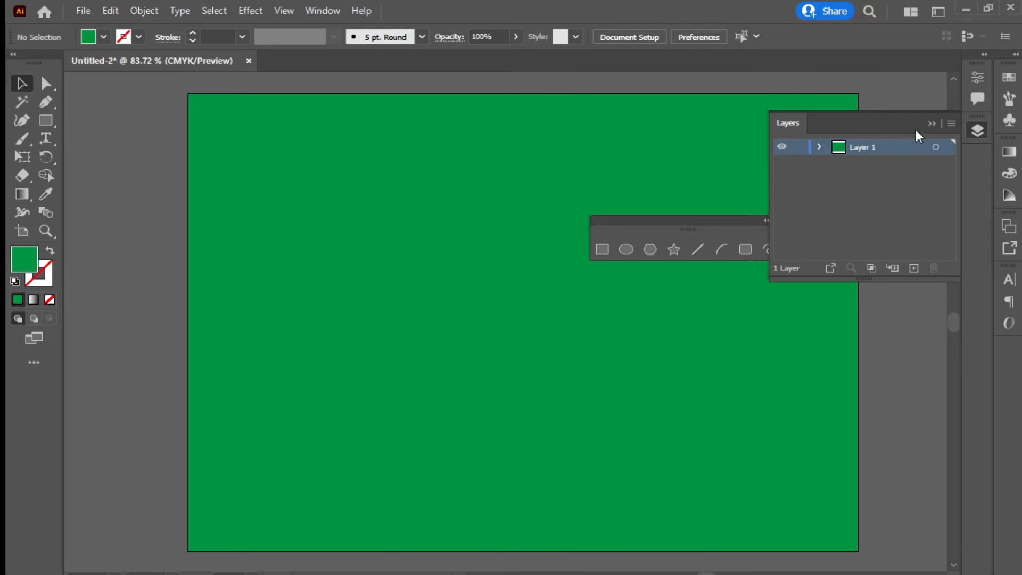
{"action": "left_click", "coordinate": [818, 148]}
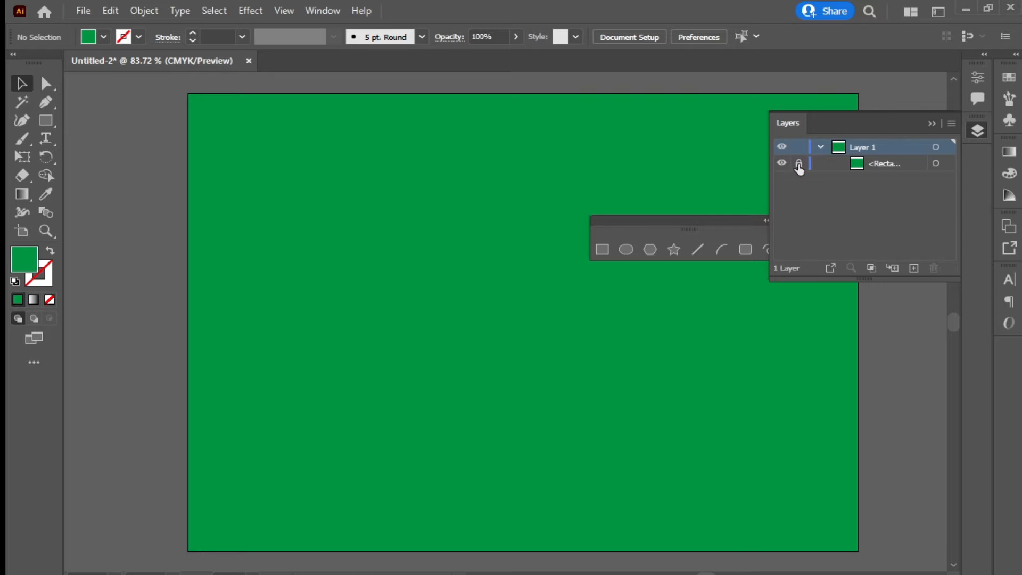
{"action": "left_click", "coordinate": [798, 164]}
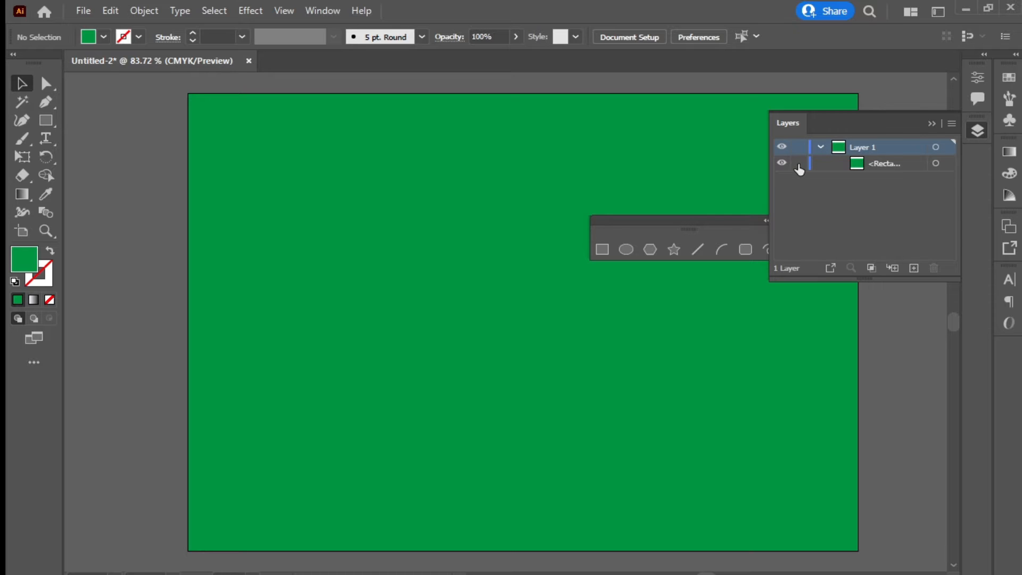
{"action": "left_click", "coordinate": [820, 148]}
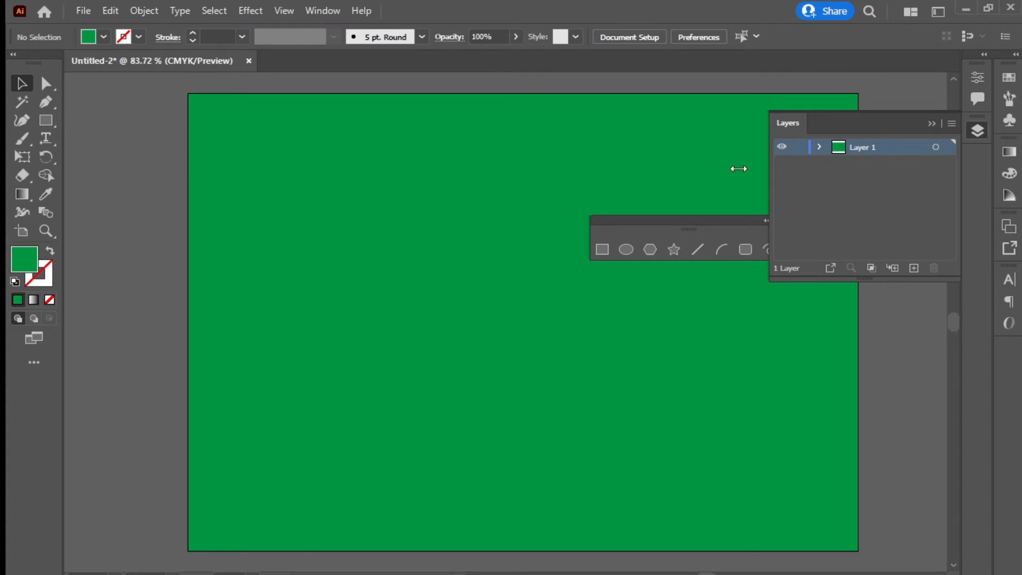
Change the background rectangle's fill from green to black and deselect it
{"action": "left_click", "coordinate": [408, 203]}
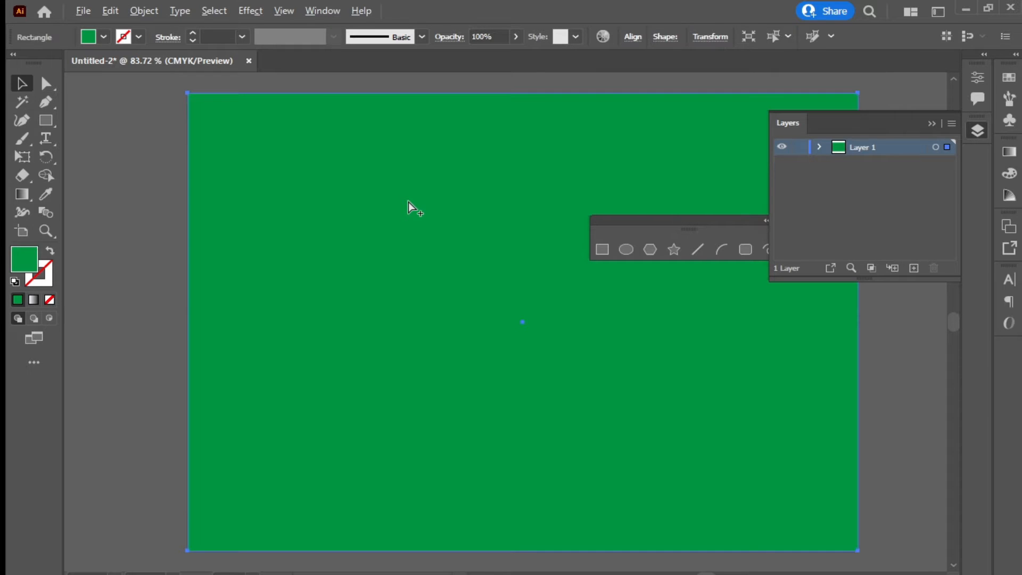
{"action": "mouse_move", "coordinate": [303, 159]}
{"action": "left_mouse_down"}
{"action": "mouse_move", "coordinate": [306, 180]}
{"action": "mouse_move", "coordinate": [306, 161]}
{"action": "left_mouse_up"}
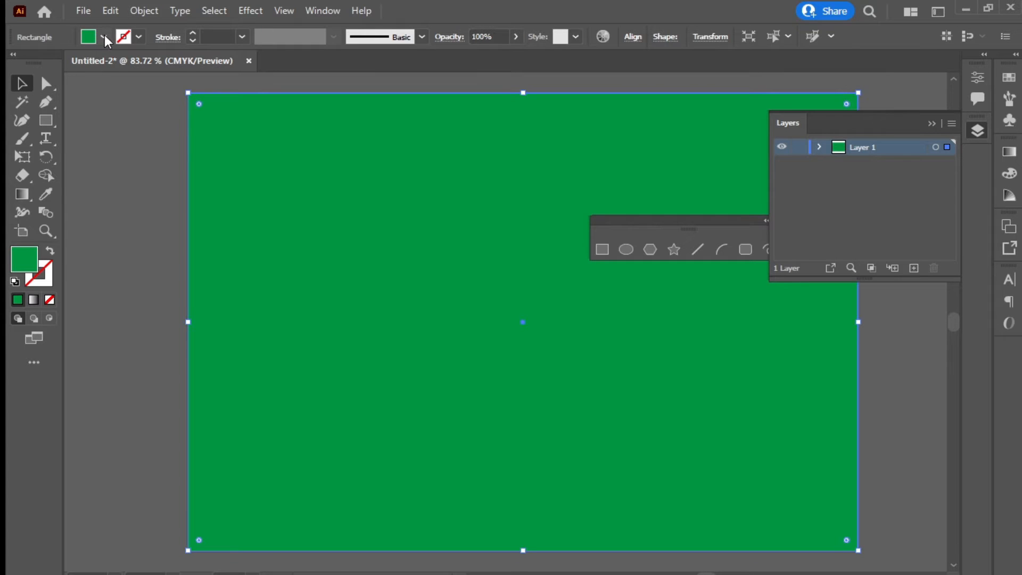
{"action": "left_click", "coordinate": [92, 42]}
{"action": "left_click", "coordinate": [50, 64]}
{"action": "left_click", "coordinate": [890, 189]}
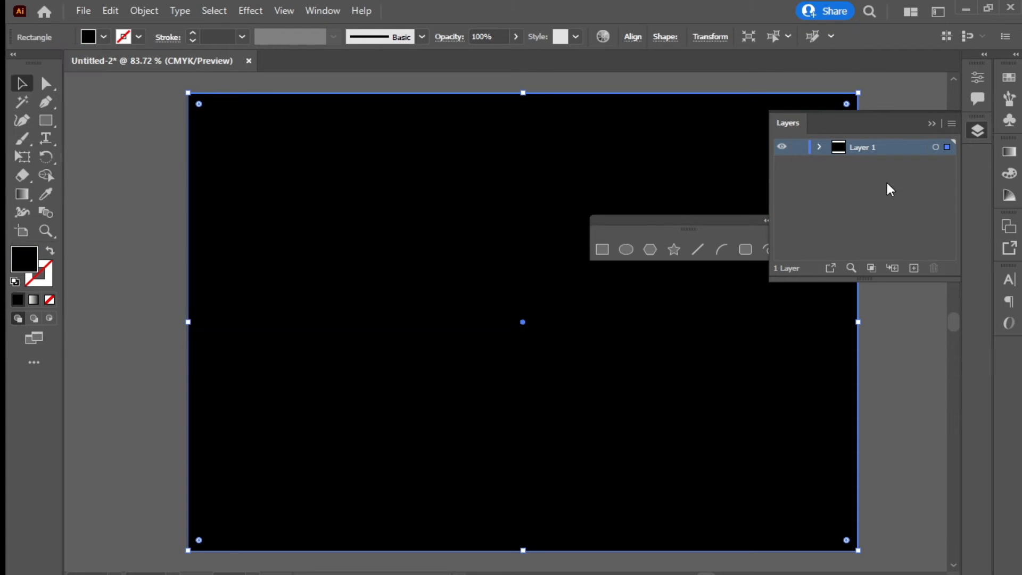
{"action": "key", "text": "ctrl+shift+a"}
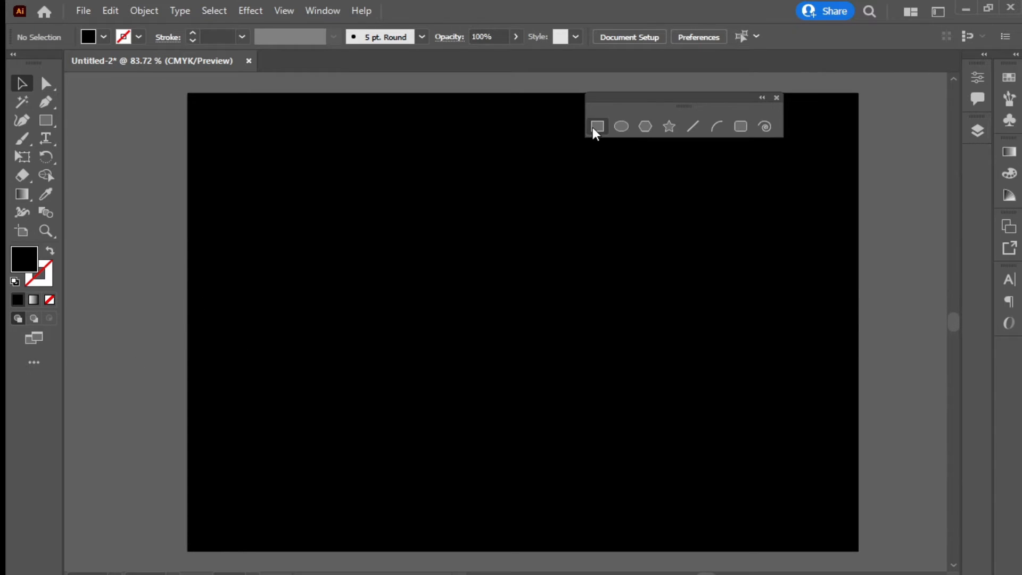
Set the Rectangle tool's stroke to yellow and raise the stroke weight to 6 pt
{"action": "left_click", "coordinate": [596, 128]}
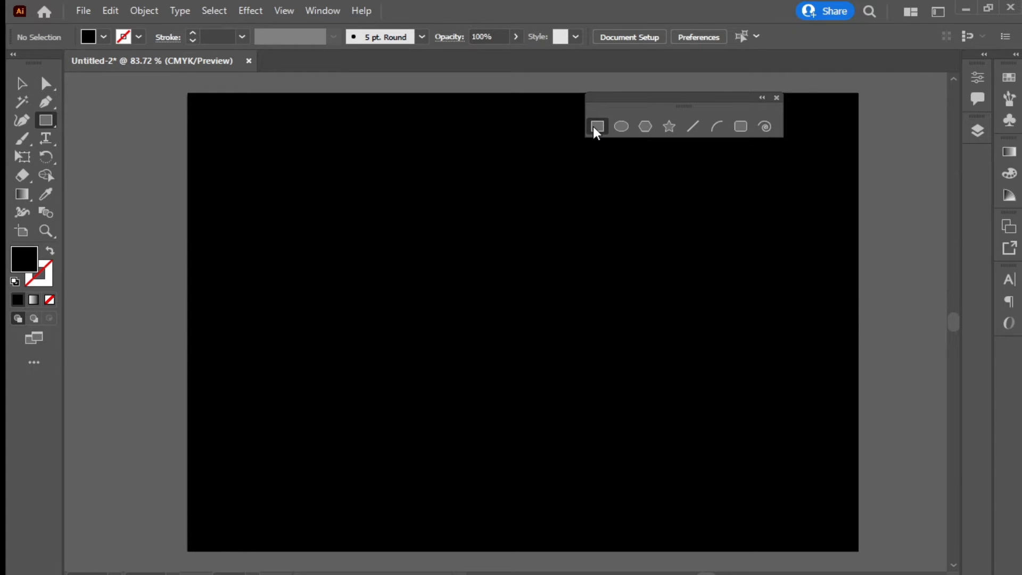
{"action": "left_click", "coordinate": [139, 36]}
{"action": "left_click", "coordinate": [72, 63]}
{"action": "left_click", "coordinate": [192, 34]}
{"action": "left_click", "coordinate": [192, 34]}
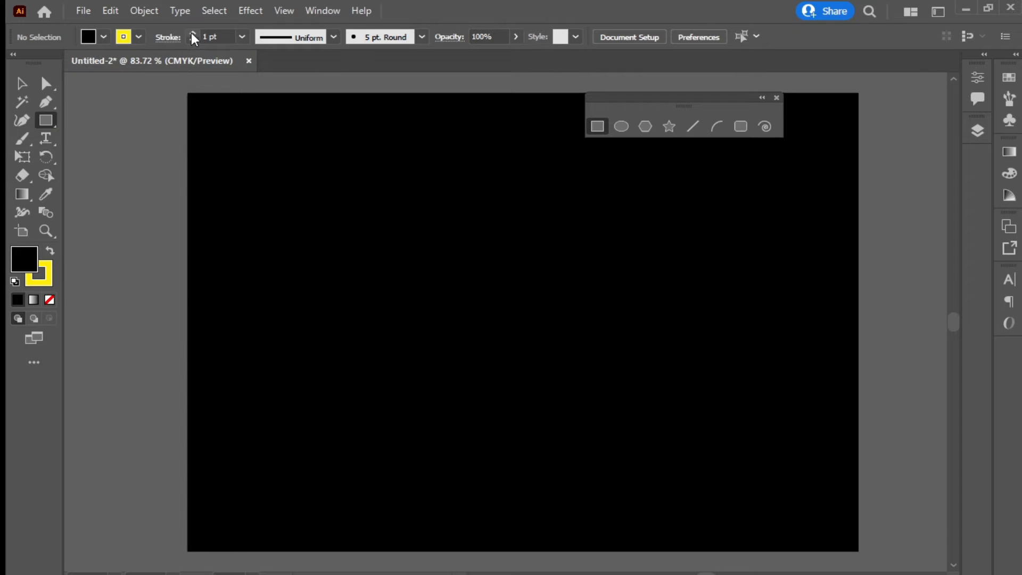
{"action": "left_click", "coordinate": [193, 34]}
Draw two yellow-outlined squares, resizing the second to about 64.4 mm across
{"action": "mouse_move", "coordinate": [273, 172]}
{"action": "left_mouse_down"}
{"action": "mouse_move", "coordinate": [364, 237]}
{"action": "mouse_move", "coordinate": [503, 392]}
{"action": "mouse_move", "coordinate": [376, 271]}
{"action": "mouse_move", "coordinate": [384, 280]}
{"action": "mouse_move", "coordinate": [661, 324]}
{"action": "mouse_move", "coordinate": [777, 325]}
{"action": "mouse_move", "coordinate": [410, 277]}
{"action": "mouse_move", "coordinate": [379, 216]}
{"action": "mouse_move", "coordinate": [449, 252]}
{"action": "mouse_move", "coordinate": [506, 230]}
{"action": "mouse_move", "coordinate": [681, 329]}
{"action": "mouse_move", "coordinate": [365, 286]}
{"action": "left_mouse_up"}
{"action": "key", "text": "v"}
{"action": "key", "text": "m"}
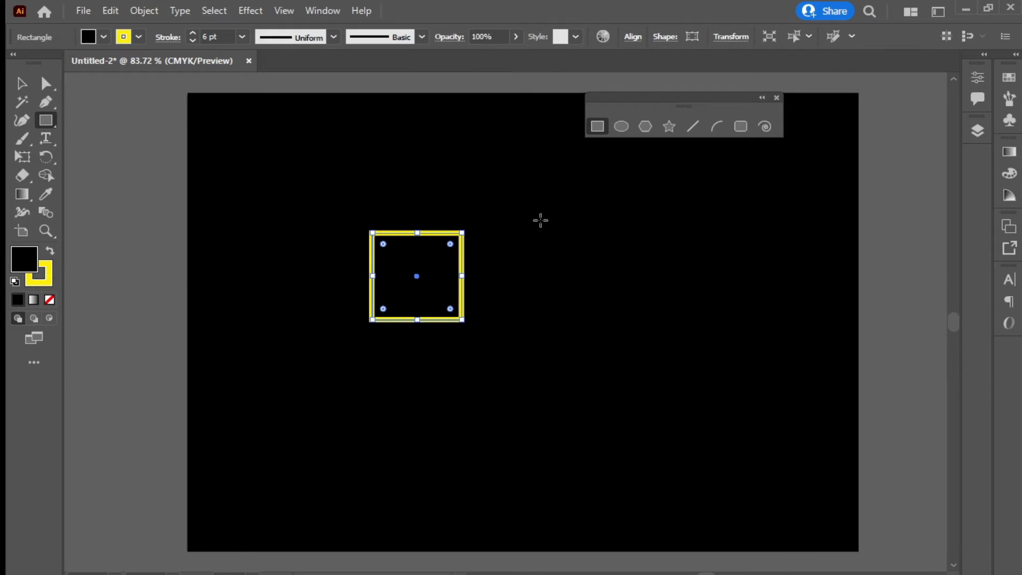
{"action": "left_click_drag", "start_coordinate": [540, 220], "coordinate": [665, 319]}
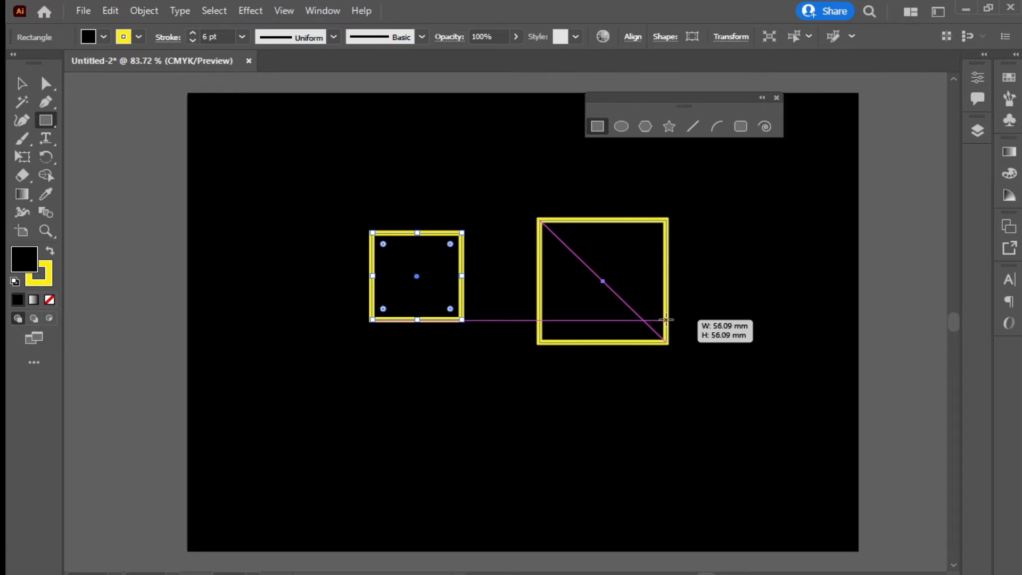
{"action": "mouse_move", "coordinate": [665, 319]}
{"action": "left_mouse_down"}
{"action": "mouse_move", "coordinate": [702, 355]}
{"action": "mouse_move", "coordinate": [696, 309]}
{"action": "mouse_move", "coordinate": [599, 239]}
{"action": "mouse_move", "coordinate": [644, 341]}
{"action": "mouse_move", "coordinate": [661, 347]}
{"action": "mouse_move", "coordinate": [657, 327]}
{"action": "mouse_move", "coordinate": [691, 349]}
{"action": "left_mouse_up"}
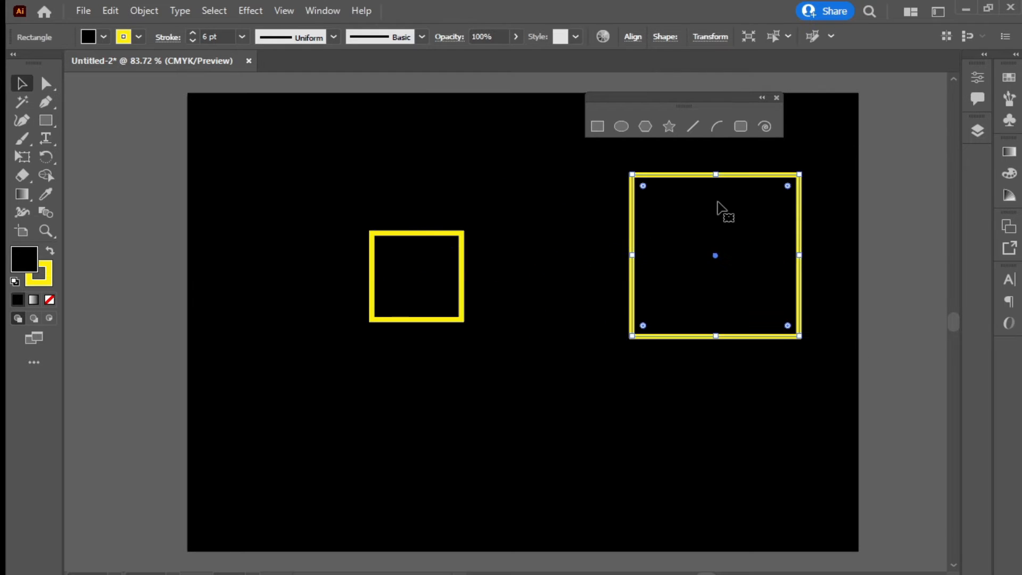
{"action": "left_click_drag", "start_coordinate": [720, 205], "coordinate": [612, 243]}
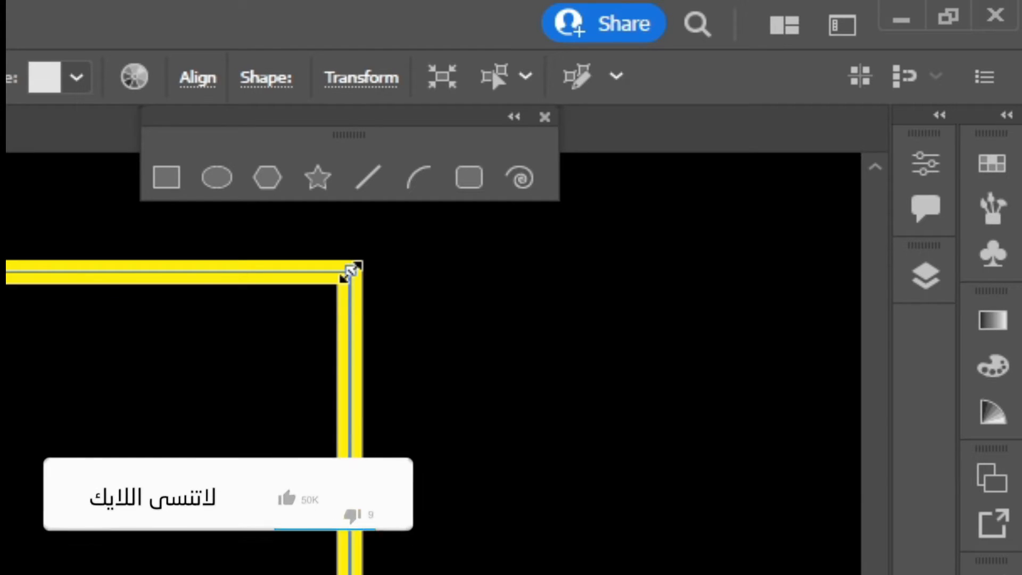
{"action": "left_click_drag", "start_coordinate": [350, 271], "coordinate": [497, 299]}
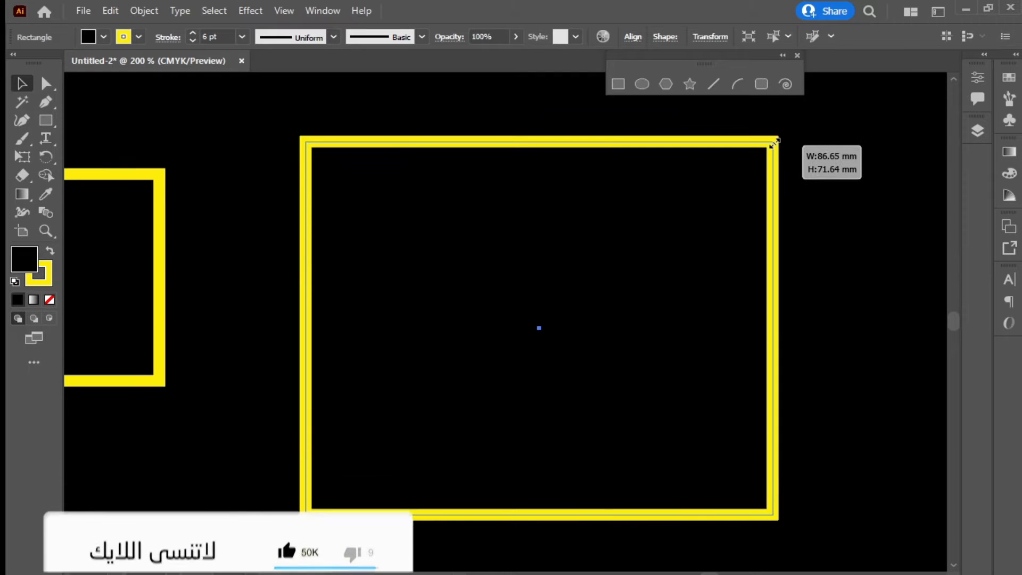
{"action": "left_click_drag", "start_coordinate": [775, 143], "coordinate": [650, 181]}
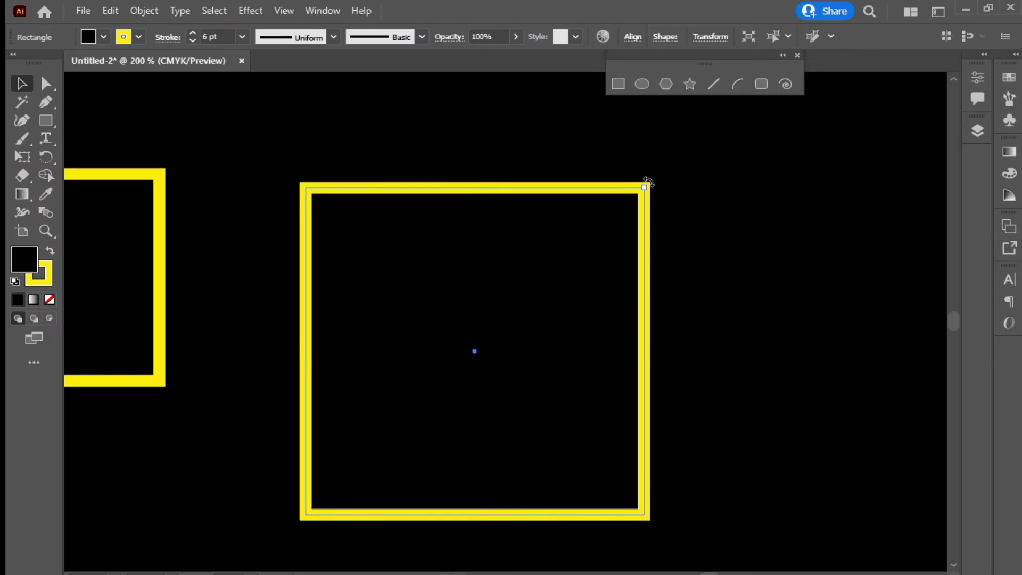
{"action": "left_click_drag", "start_coordinate": [376, 312], "coordinate": [233, 239]}
{"action": "left_click_drag", "start_coordinate": [564, 139], "coordinate": [319, 274]}
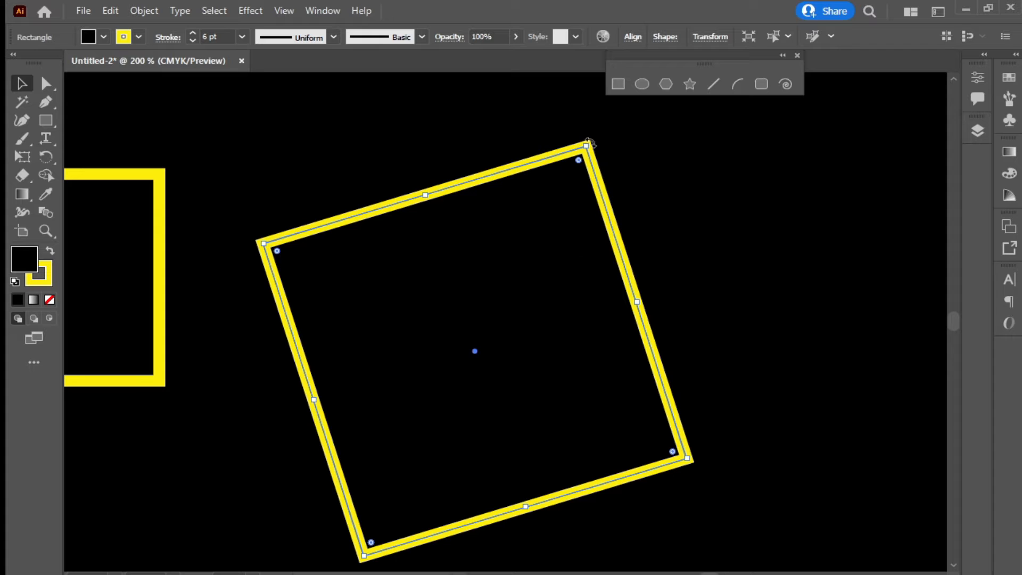
{"action": "left_click_drag", "start_coordinate": [589, 142], "coordinate": [621, 160]}
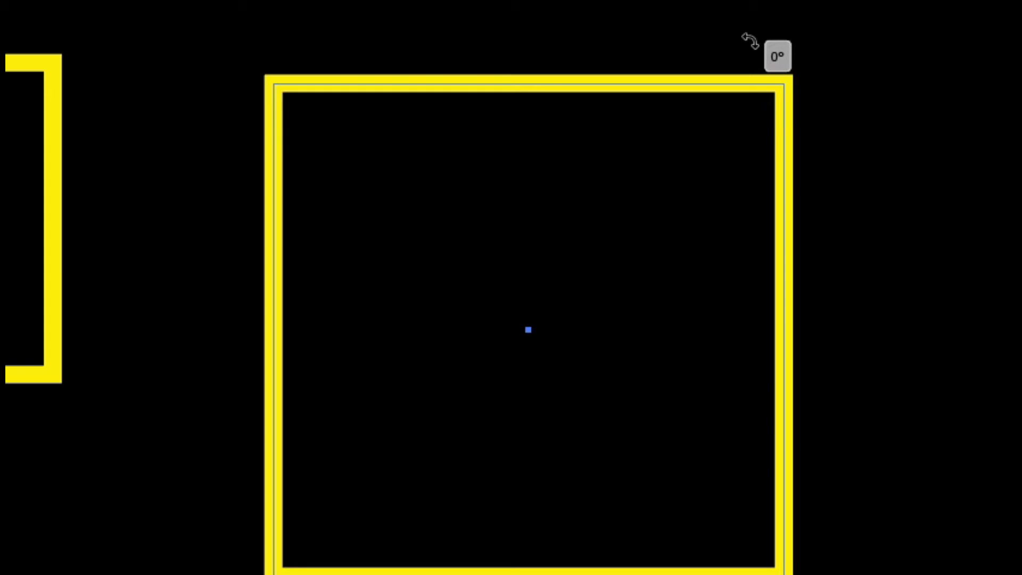
{"action": "left_click_drag", "start_coordinate": [750, 41], "coordinate": [632, 408]}
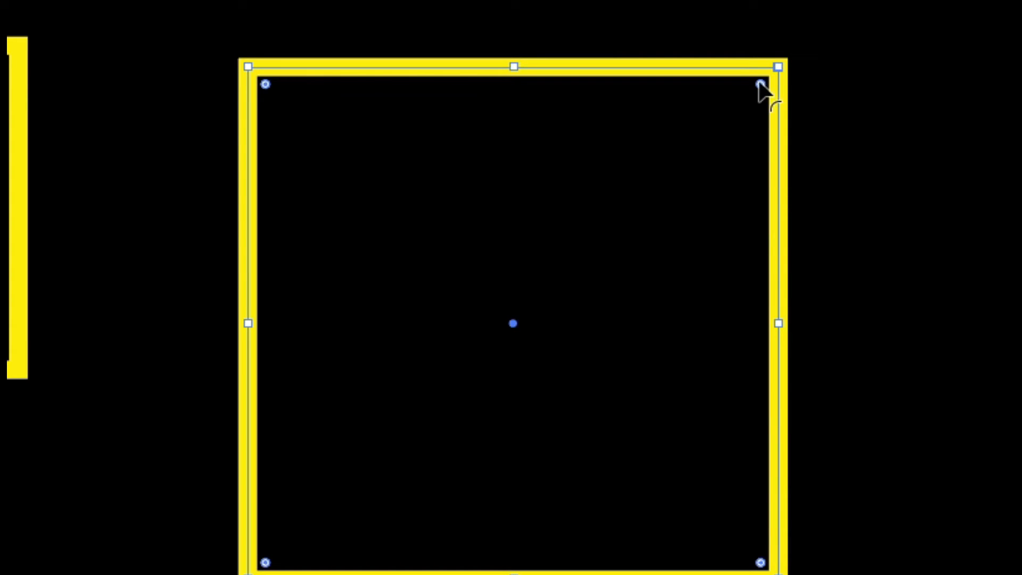
Round the small square's four corners to about 12 mm radius and move it top-left
{"action": "left_click_drag", "start_coordinate": [761, 85], "coordinate": [677, 223]}
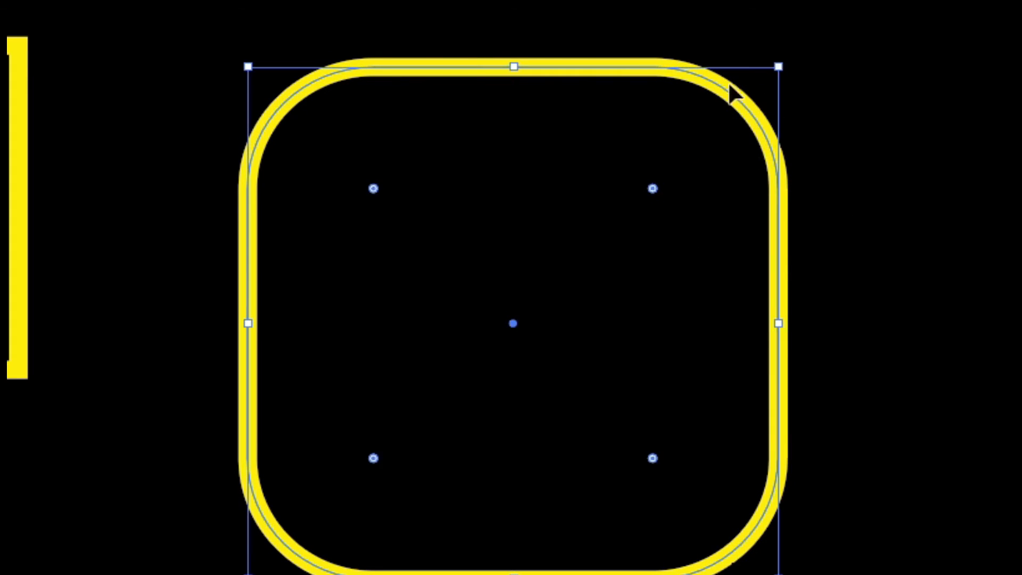
{"action": "left_click_drag", "start_coordinate": [662, 175], "coordinate": [850, 49]}
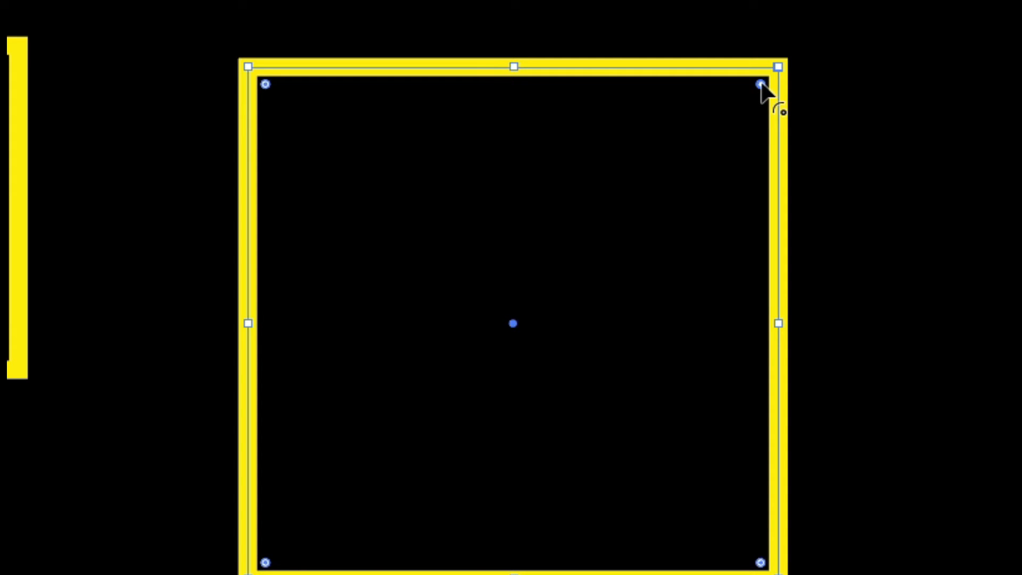
{"action": "left_click_drag", "start_coordinate": [760, 85], "coordinate": [187, 520]}
{"action": "key", "text": "ctrl+z"}
{"action": "left_click_drag", "start_coordinate": [761, 99], "coordinate": [751, 160]}
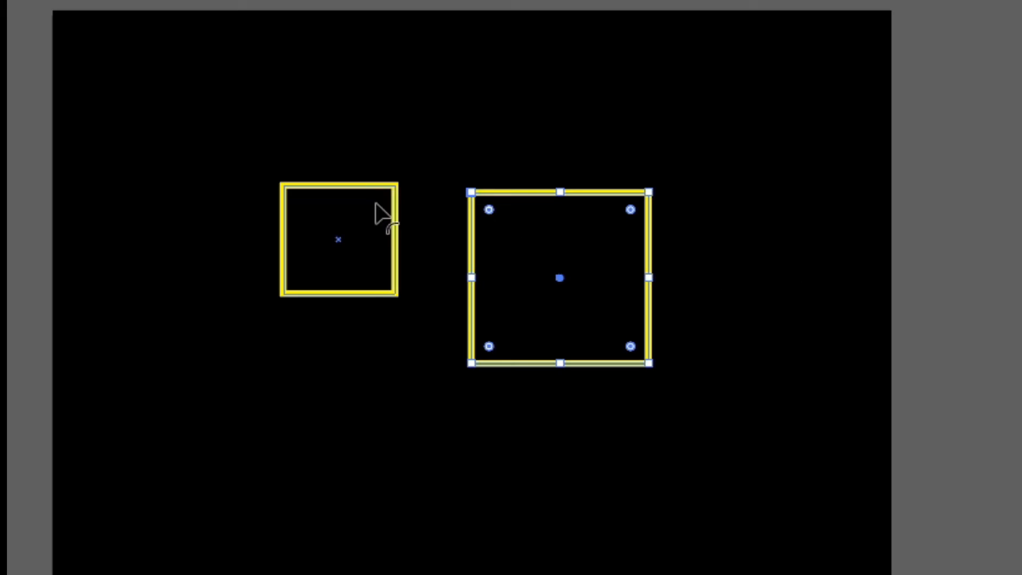
{"action": "left_click_drag", "start_coordinate": [362, 226], "coordinate": [186, 104]}
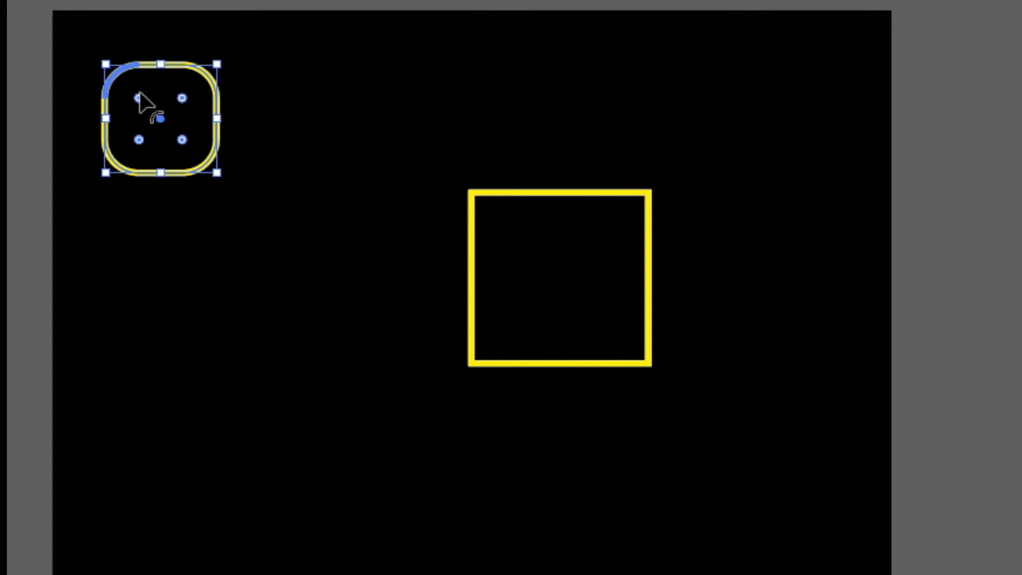
Make a quarter-round shape by rounding one square corner into a large arc
{"action": "left_click_drag", "start_coordinate": [575, 262], "coordinate": [379, 121]}
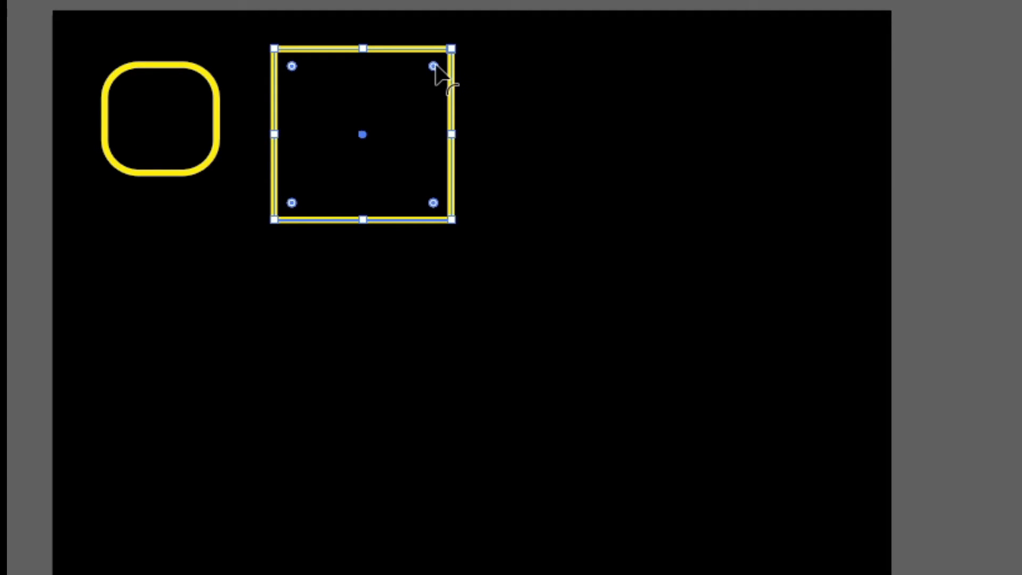
{"action": "left_click_drag", "start_coordinate": [433, 66], "coordinate": [331, 180]}
{"action": "left_click_drag", "start_coordinate": [452, 220], "coordinate": [405, 160]}
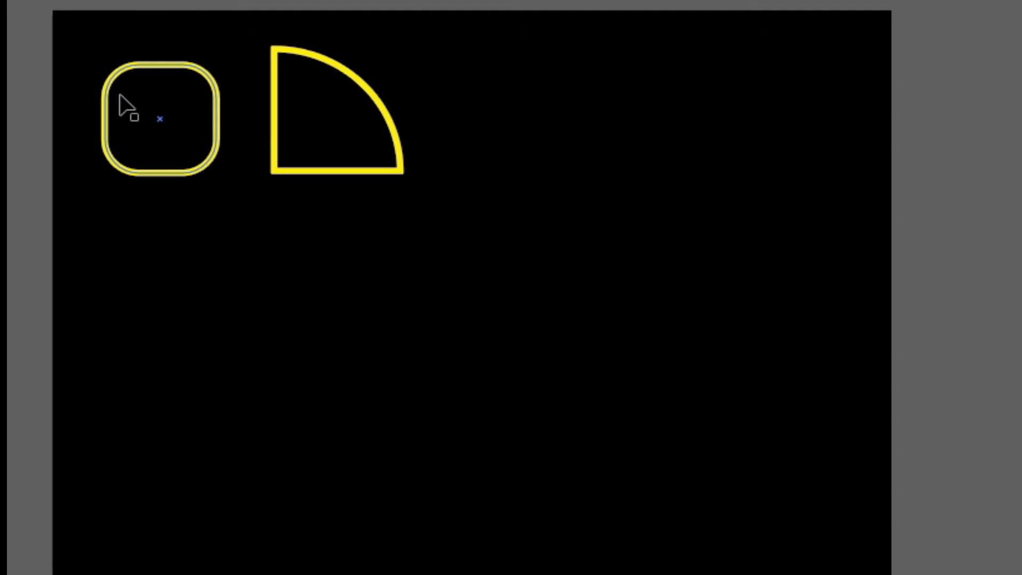
Turn a square into a 45° teardrop with rounded corners, then duplicate the rounded square beside it
{"action": "left_click_drag", "start_coordinate": [119, 96], "coordinate": [456, 108]}
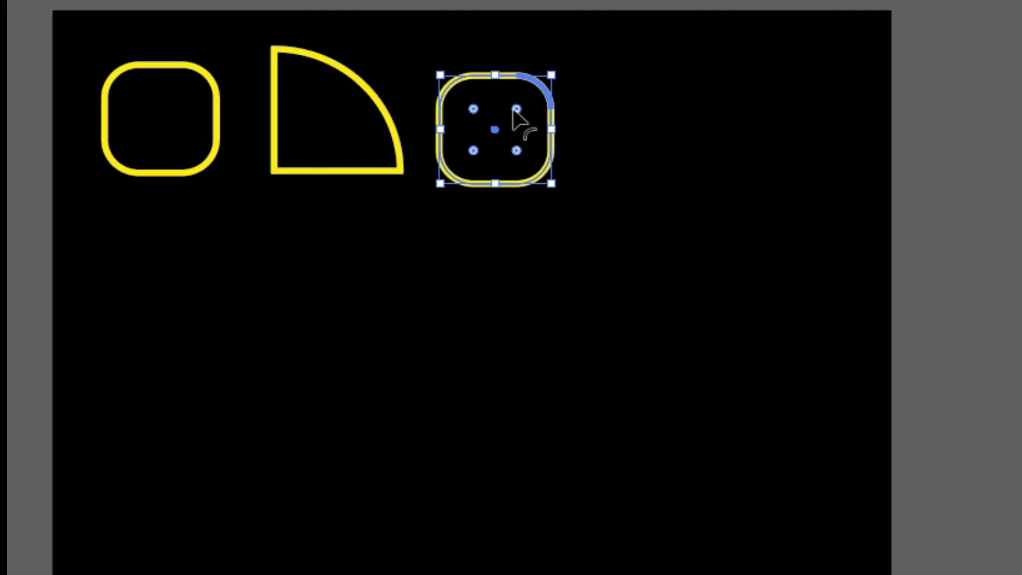
{"action": "left_click_drag", "start_coordinate": [516, 111], "coordinate": [606, 53]}
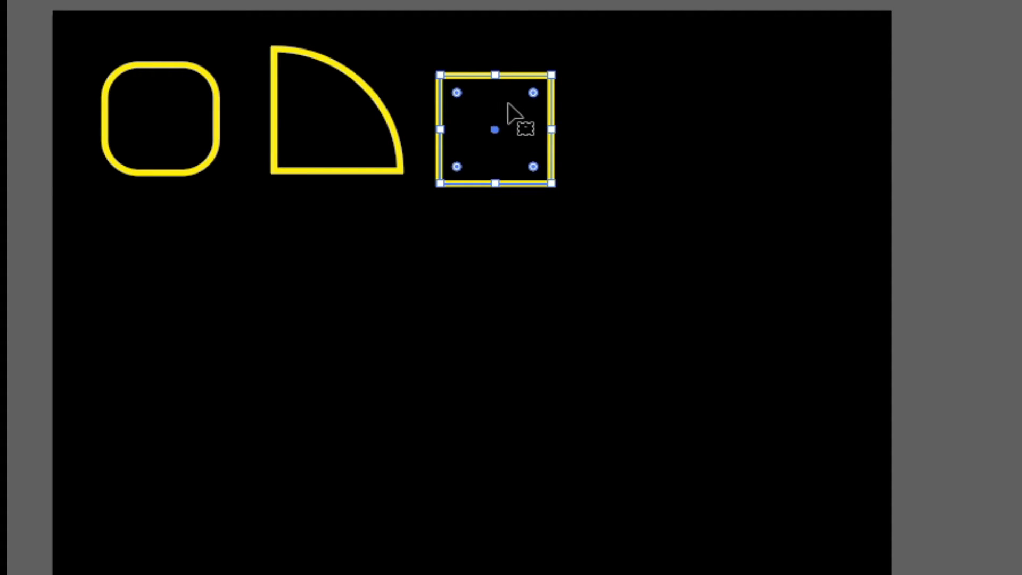
{"action": "key", "text": "ctrl+equal"}
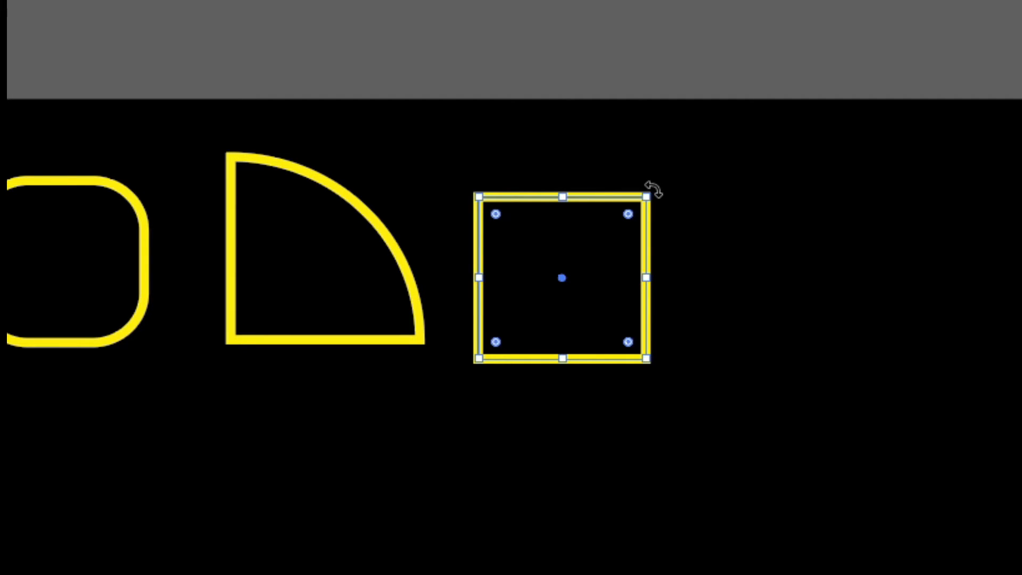
{"action": "left_click_drag", "start_coordinate": [653, 188], "coordinate": [556, 152]}
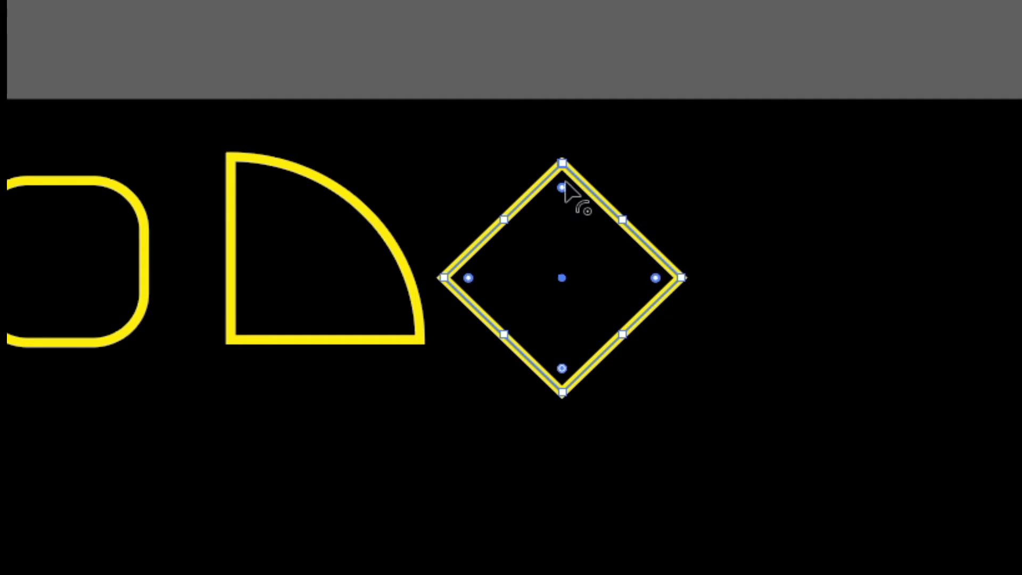
{"action": "left_click_drag", "start_coordinate": [564, 183], "coordinate": [540, 285]}
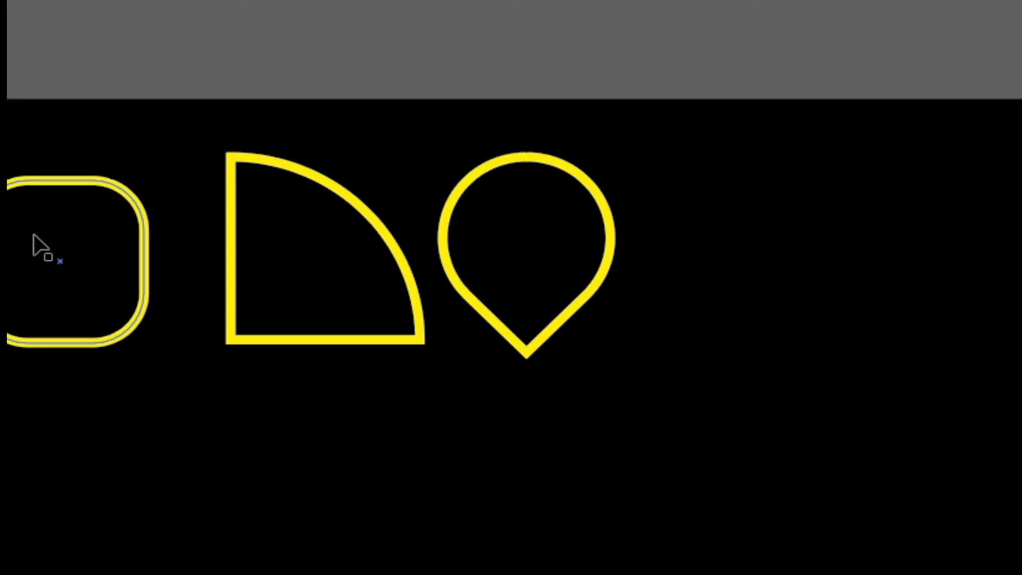
{"action": "left_click_drag", "start_coordinate": [33, 235], "coordinate": [662, 314]}
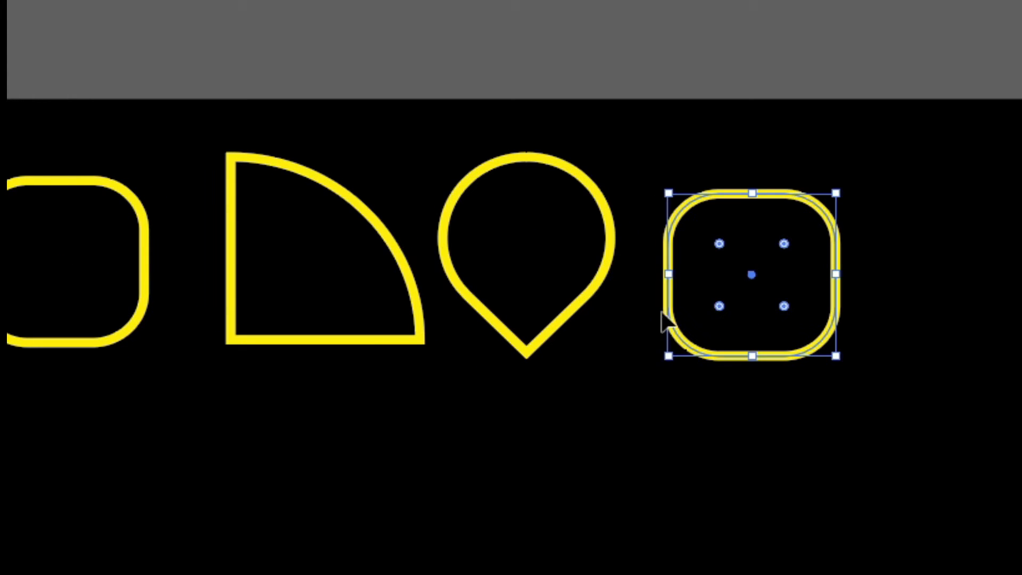
Change the copied square's corners to Inverted Round, making them concave
{"action": "left_click_drag", "start_coordinate": [784, 243], "coordinate": [924, 139]}
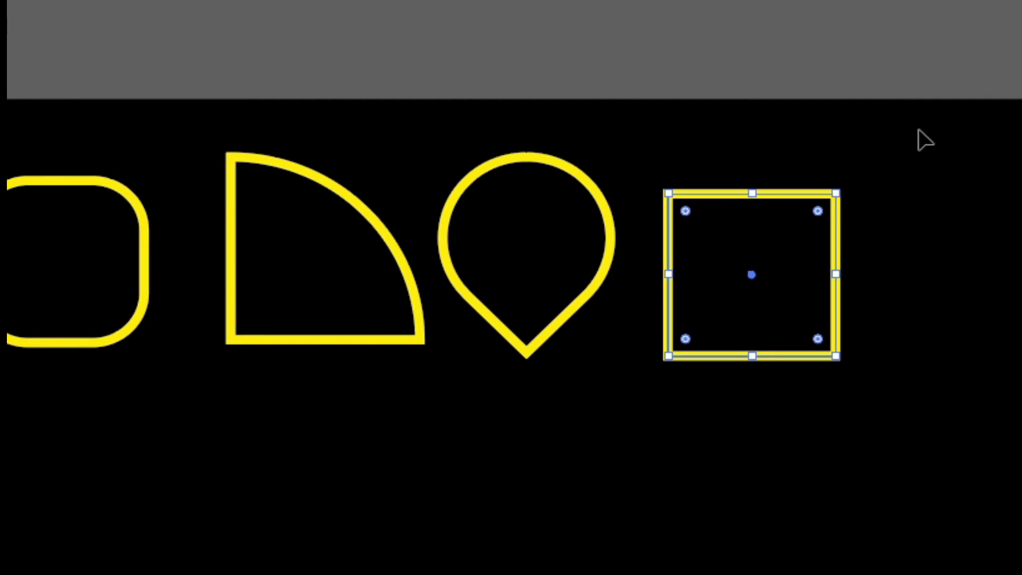
{"action": "left_click_drag", "start_coordinate": [818, 211], "coordinate": [788, 235]}
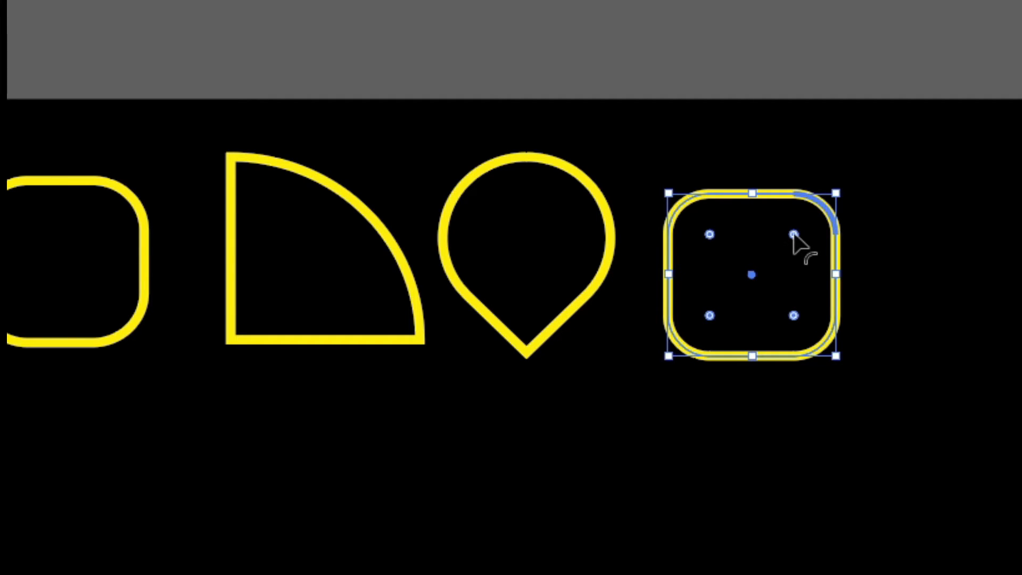
{"action": "left_click", "coordinate": [709, 234]}
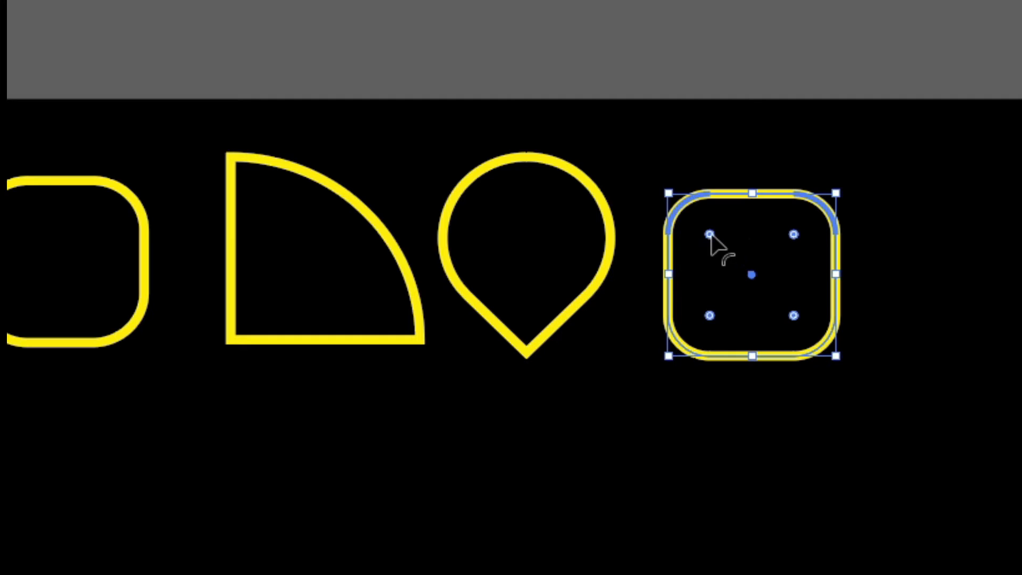
{"action": "left_click", "coordinate": [795, 235], "text": "alt"}
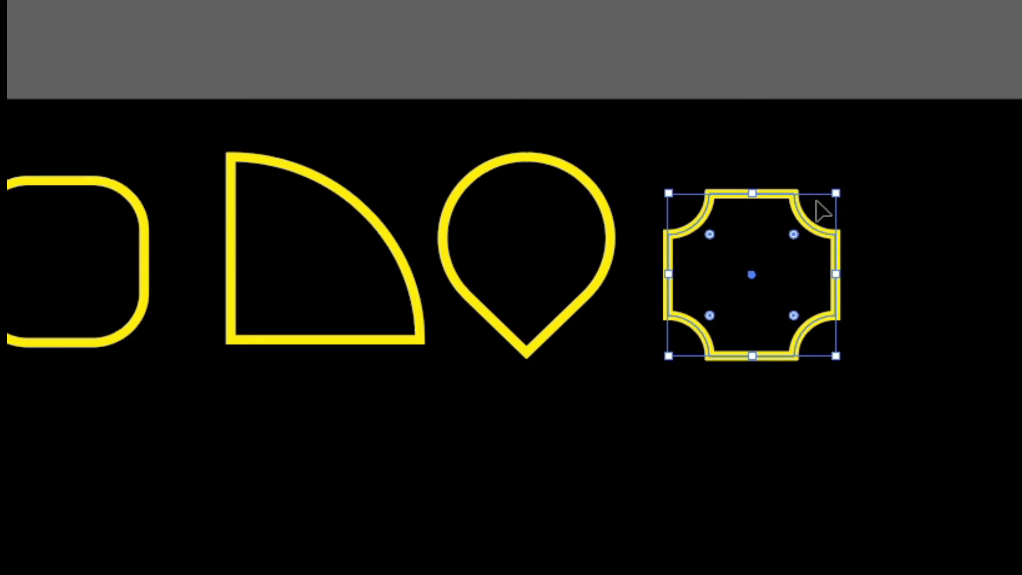
{"action": "left_click", "coordinate": [794, 234], "text": "alt"}
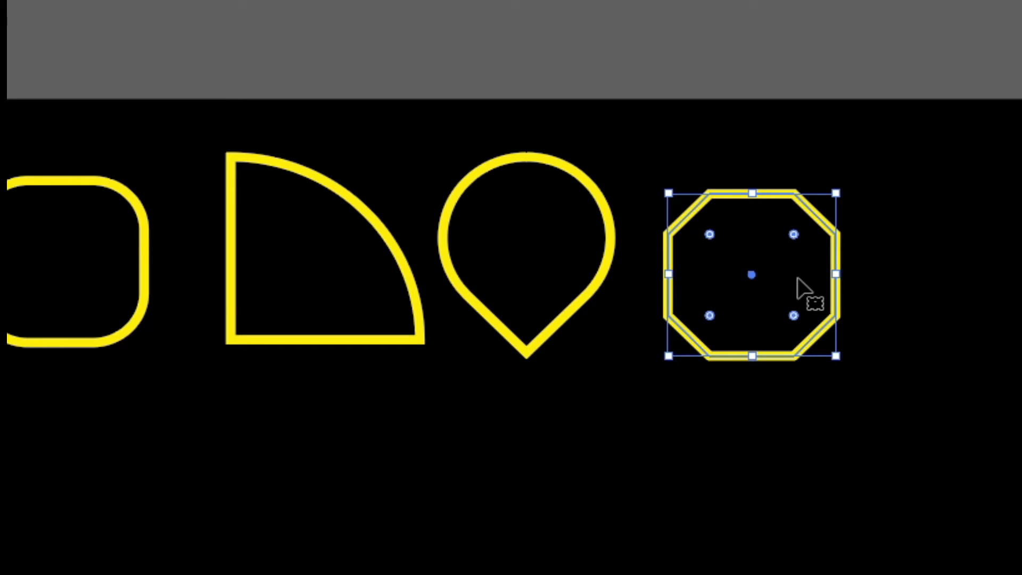
{"action": "left_click", "coordinate": [794, 234], "text": "alt"}
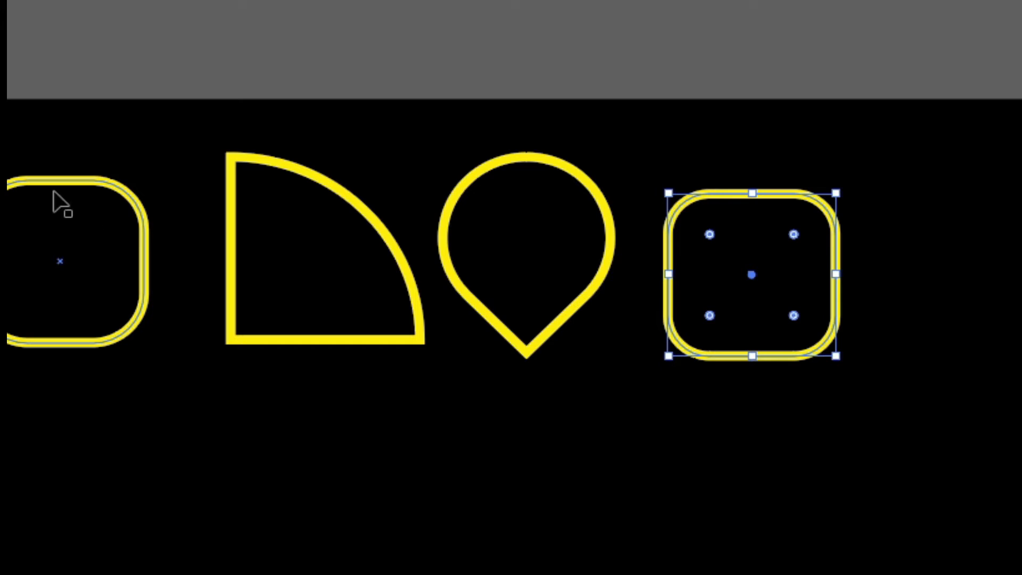
{"action": "left_click", "coordinate": [793, 235], "text": "alt"}
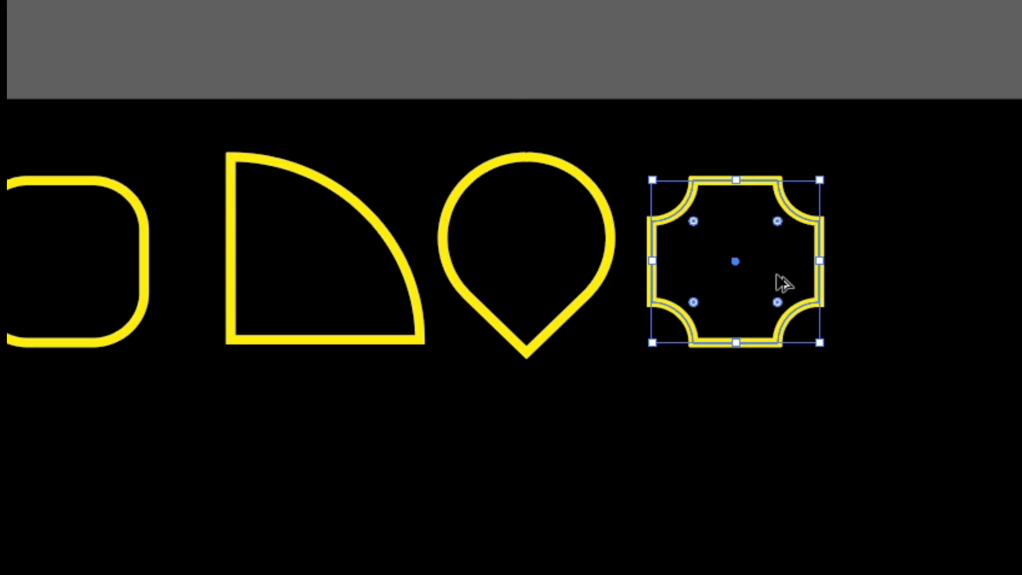
Duplicate the concave-corner square to its right and switch its corners to Chamfer, forming an octagon
{"action": "left_click_drag", "start_coordinate": [780, 283], "coordinate": [1005, 271]}
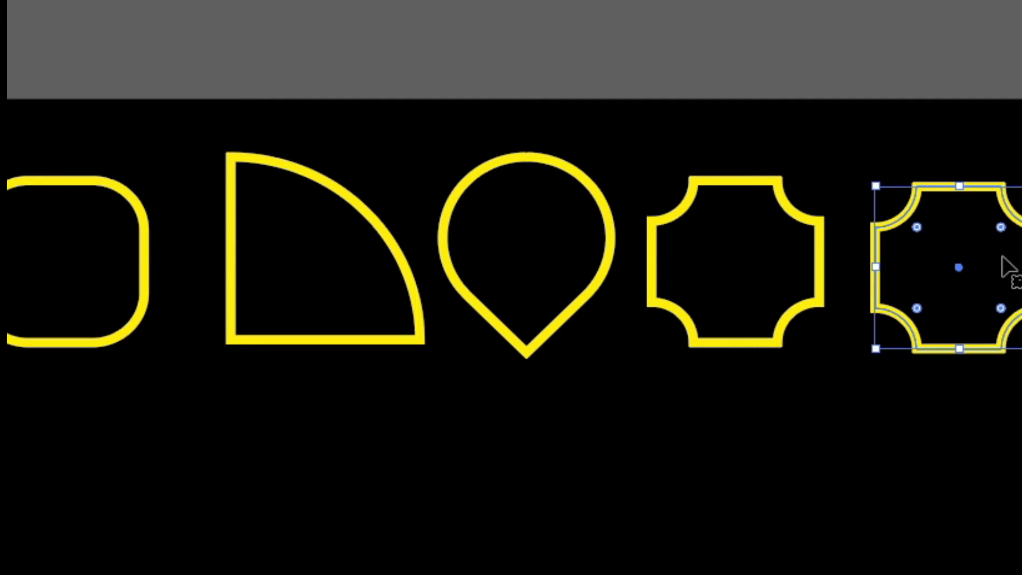
{"action": "left_click", "coordinate": [1000, 229], "text": "alt"}
{"action": "left_click", "coordinate": [866, 223]}
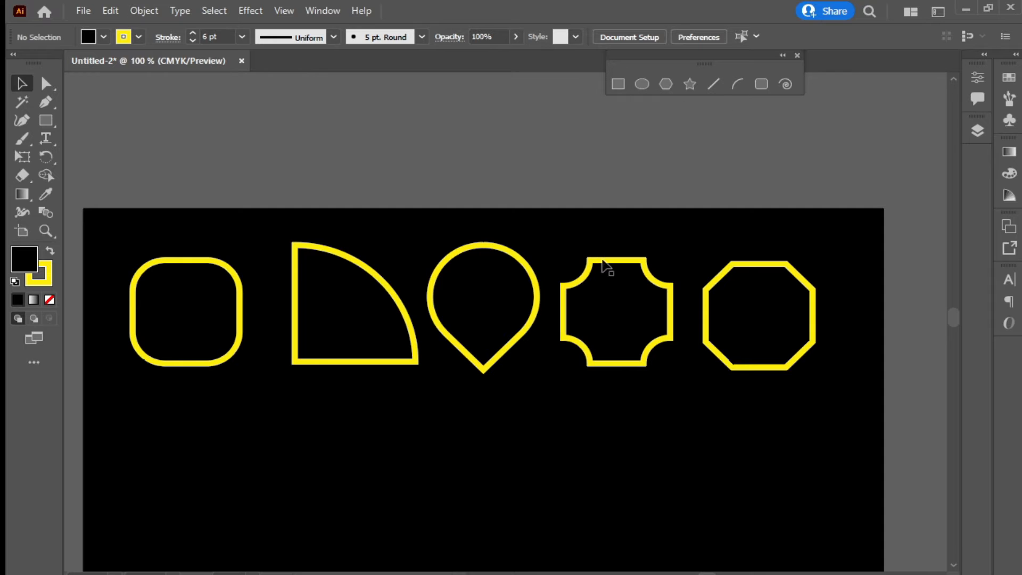
Draw a circle of about 42 mm below the rounded square with the Ellipse Tool
{"action": "left_click_drag", "start_coordinate": [418, 400], "coordinate": [485, 266]}
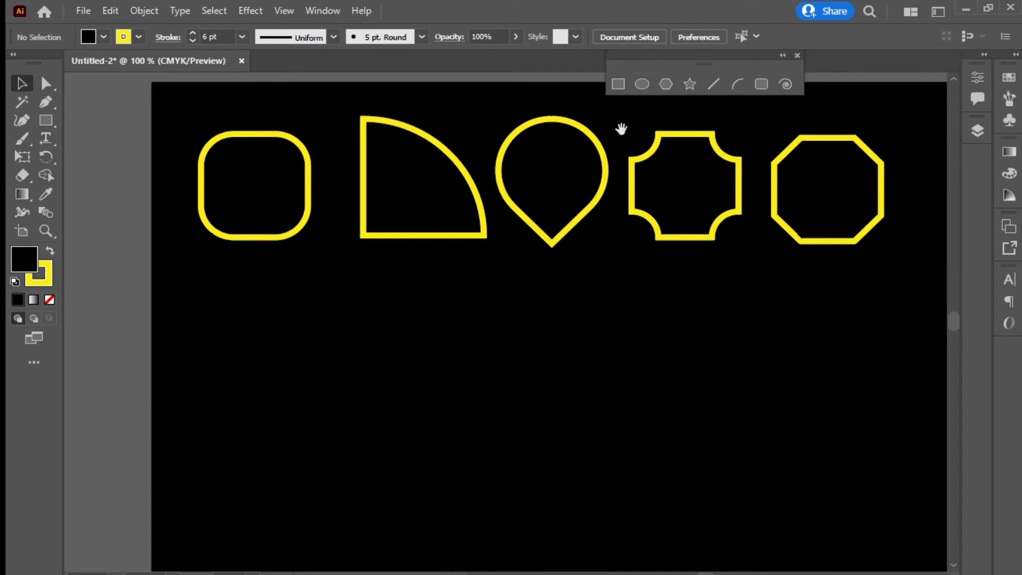
{"action": "left_click_drag", "start_coordinate": [532, 269], "coordinate": [518, 235]}
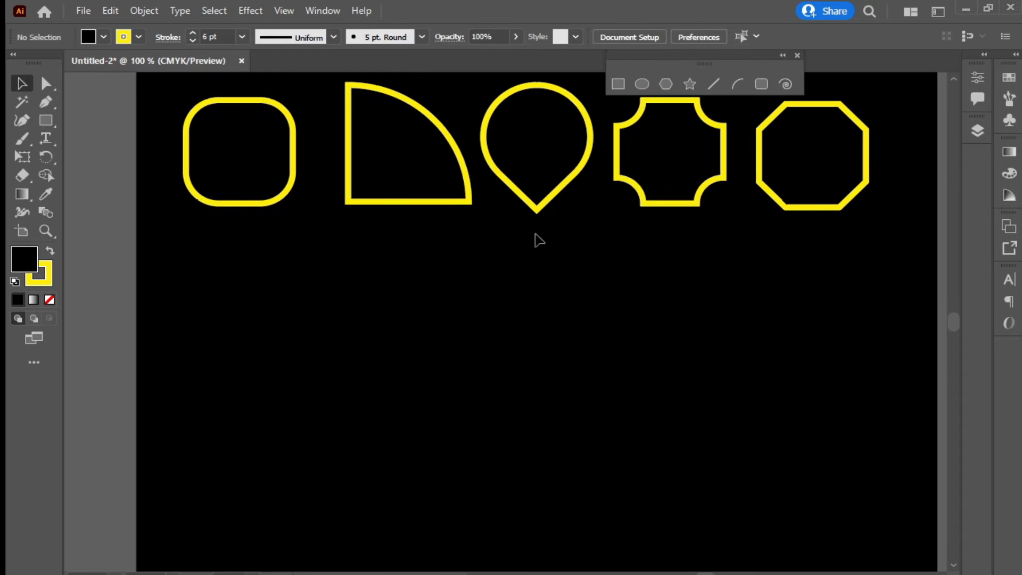
{"action": "left_click", "coordinate": [642, 85]}
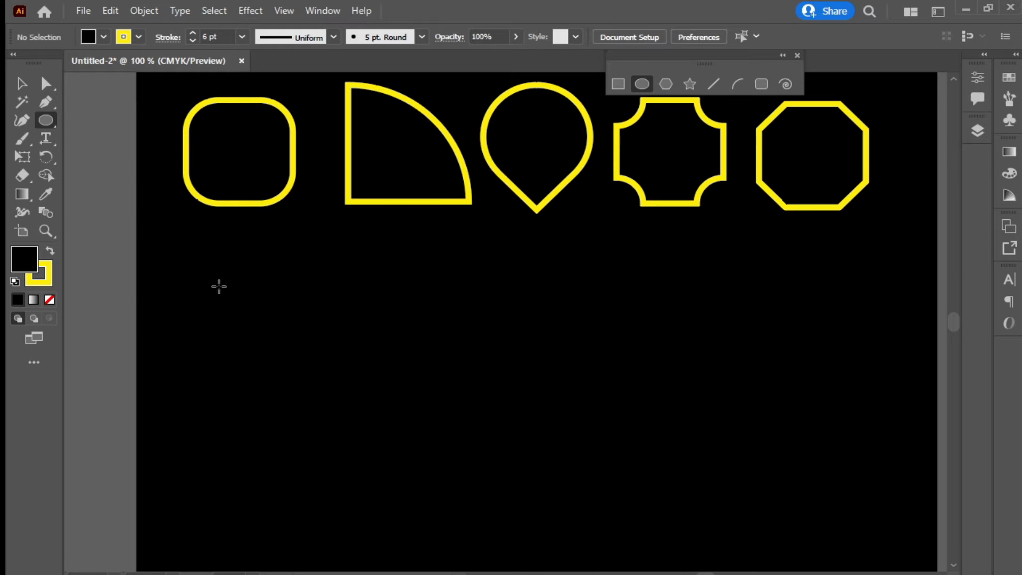
{"action": "left_click_drag", "start_coordinate": [219, 286], "coordinate": [329, 389]}
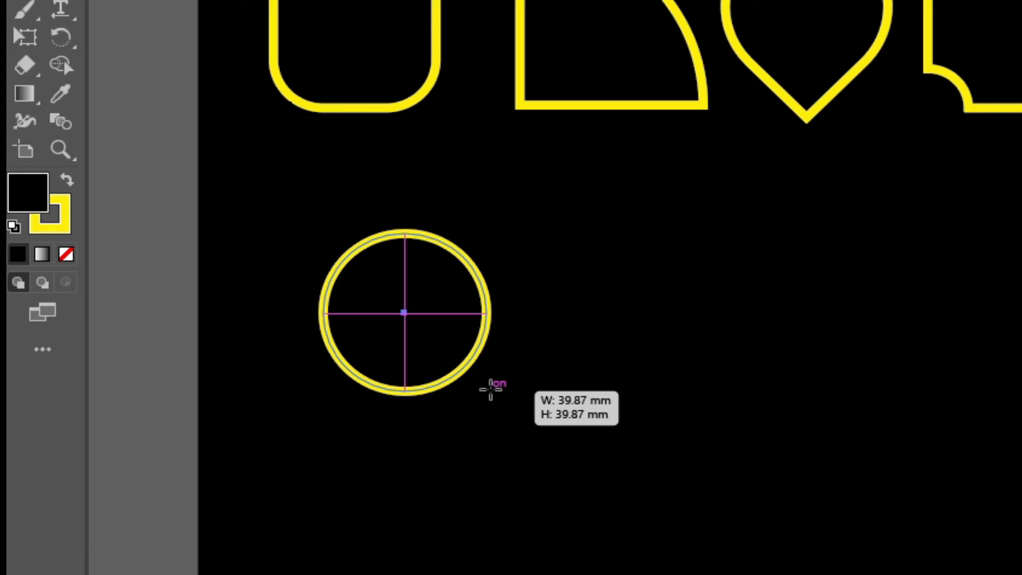
{"action": "left_click_drag", "start_coordinate": [490, 389], "coordinate": [596, 499]}
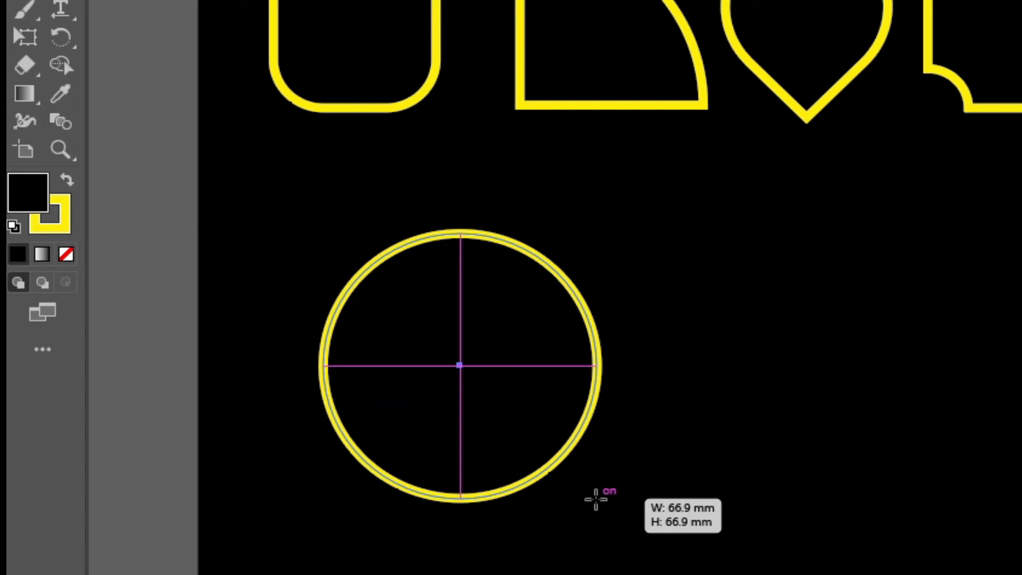
{"action": "left_click_drag", "start_coordinate": [595, 498], "coordinate": [501, 400]}
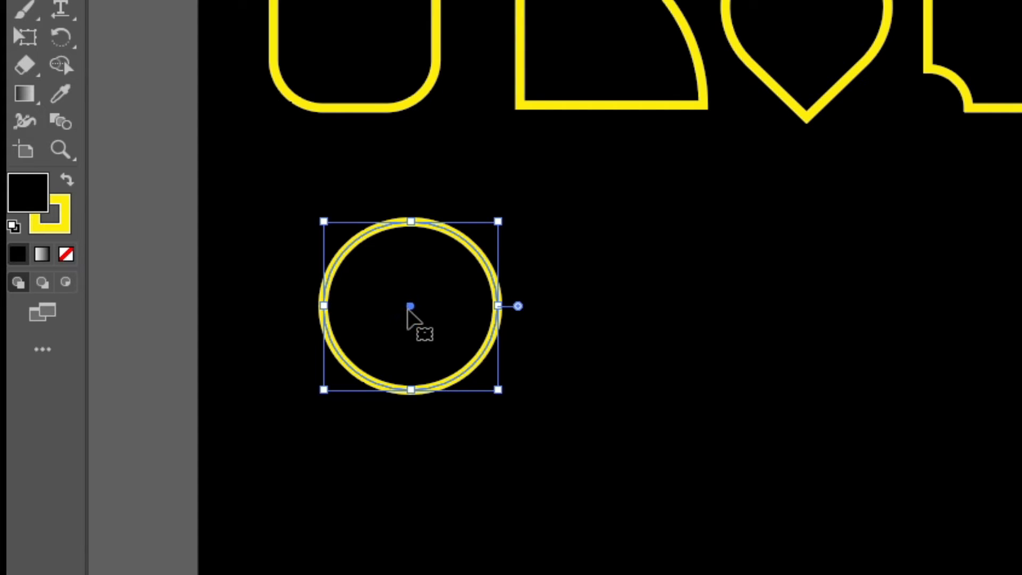
{"action": "left_click_drag", "start_coordinate": [407, 310], "coordinate": [412, 290]}
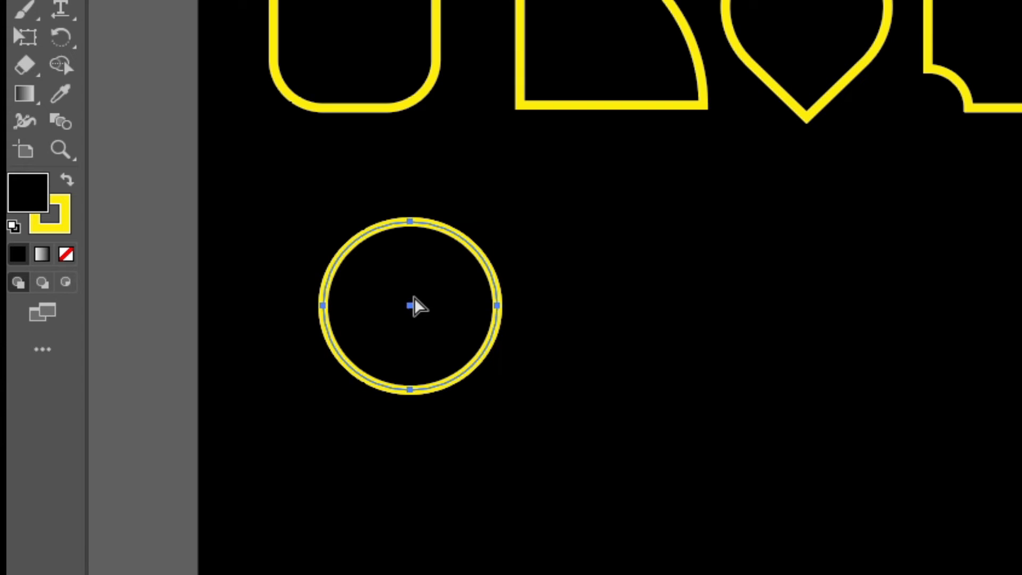
{"action": "key", "text": "ctrl+z"}
Copy and paste the circle, then drag the copy over the original
{"action": "key", "text": "a"}
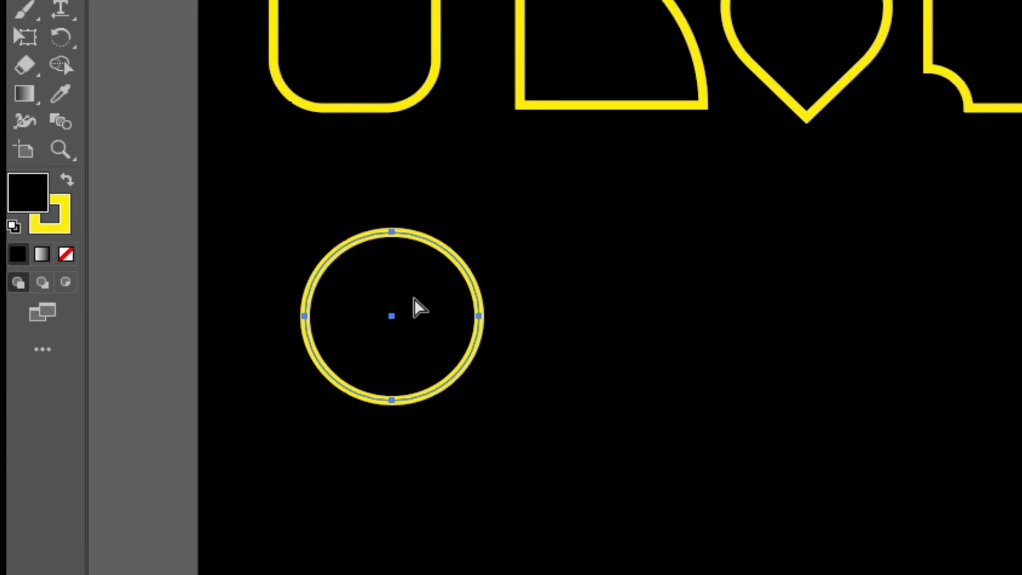
{"action": "key", "text": "ctrl+v"}
{"action": "left_click_drag", "start_coordinate": [824, 259], "coordinate": [407, 292]}
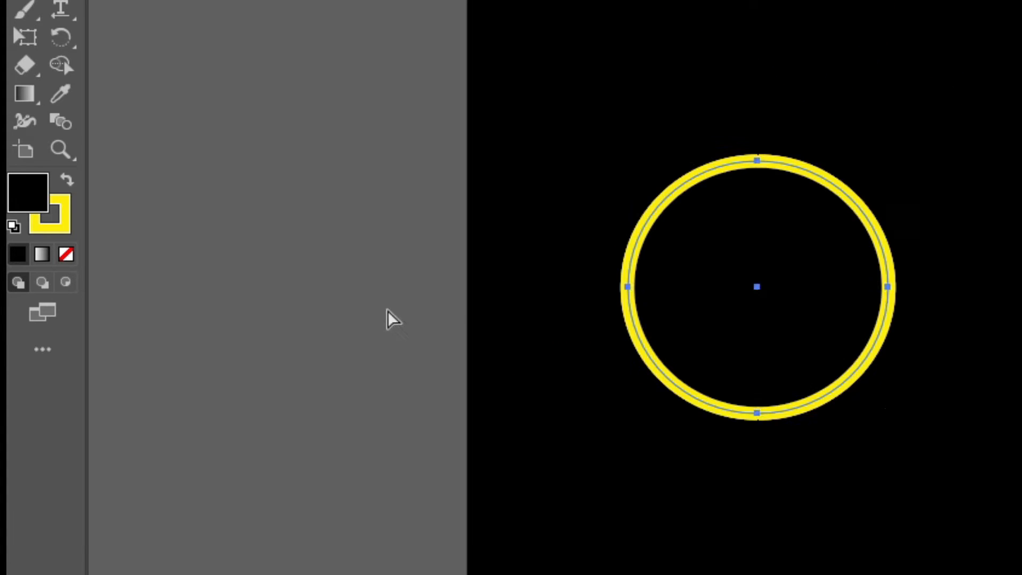
Recentre the circle in its original spot and drag a duplicate to its right
{"action": "left_click", "coordinate": [702, 279]}
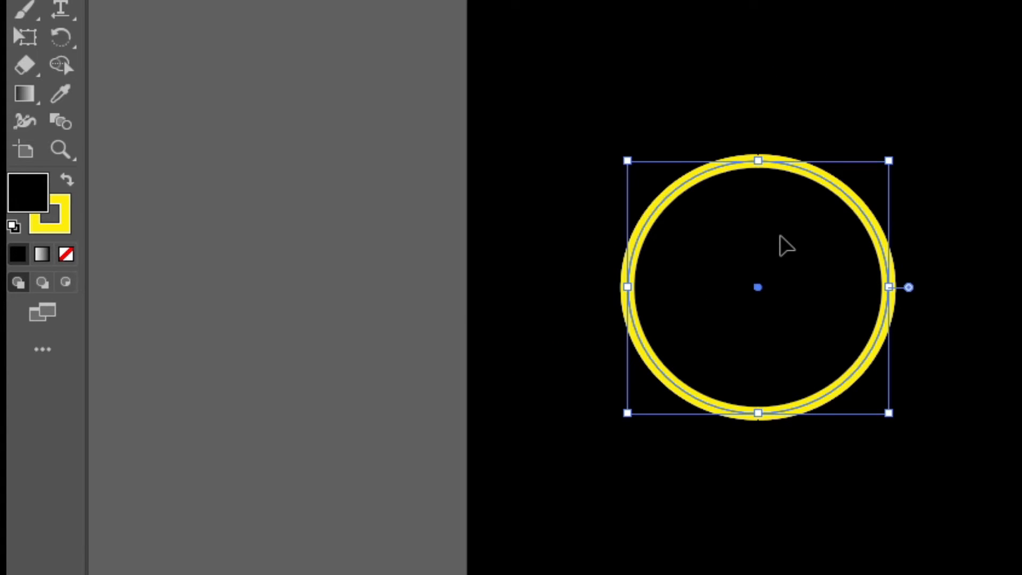
{"action": "left_click_drag", "start_coordinate": [782, 244], "coordinate": [785, 246]}
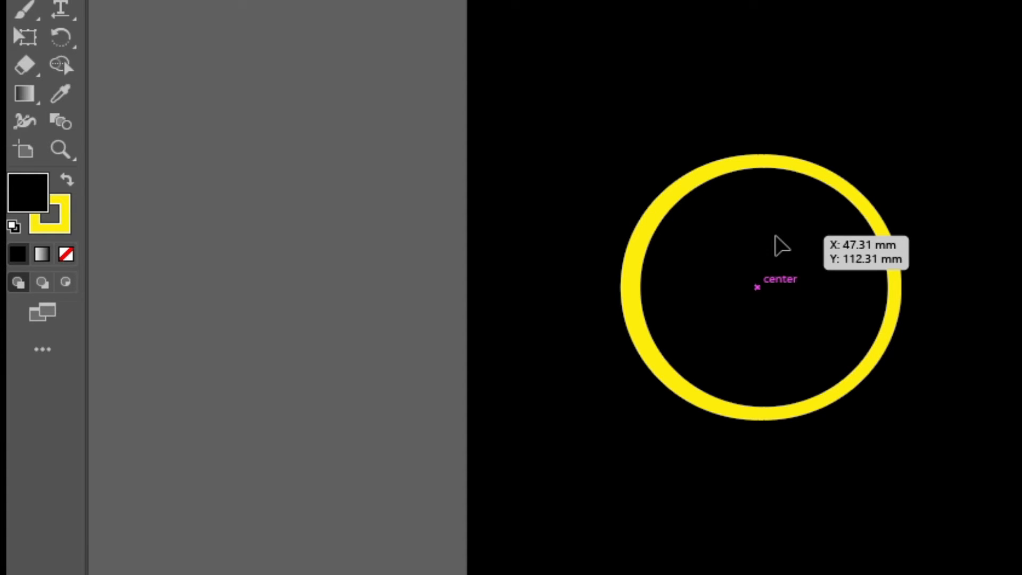
{"action": "left_click_drag", "start_coordinate": [780, 245], "coordinate": [789, 245]}
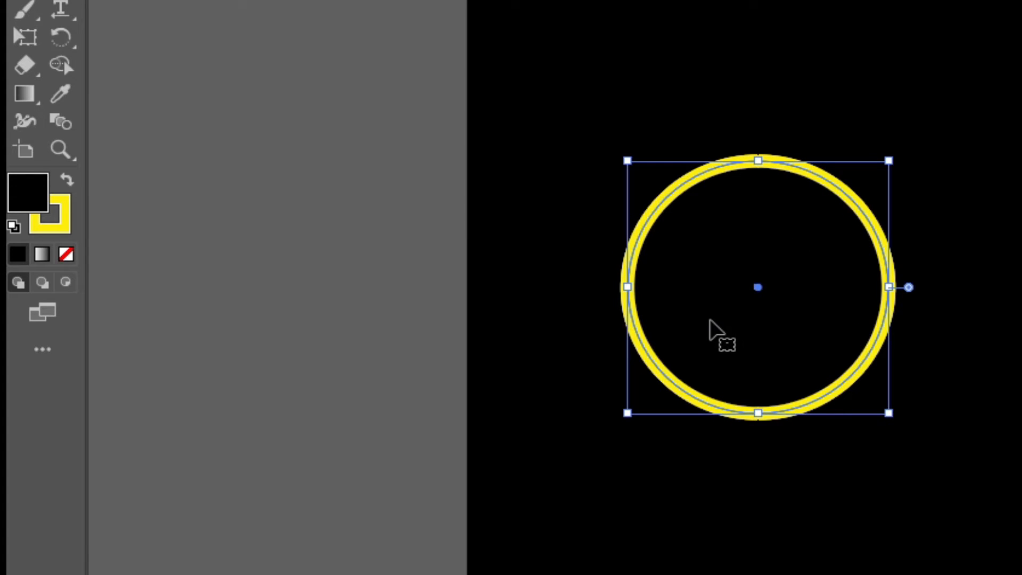
{"action": "left_click_drag", "start_coordinate": [709, 320], "coordinate": [752, 251]}
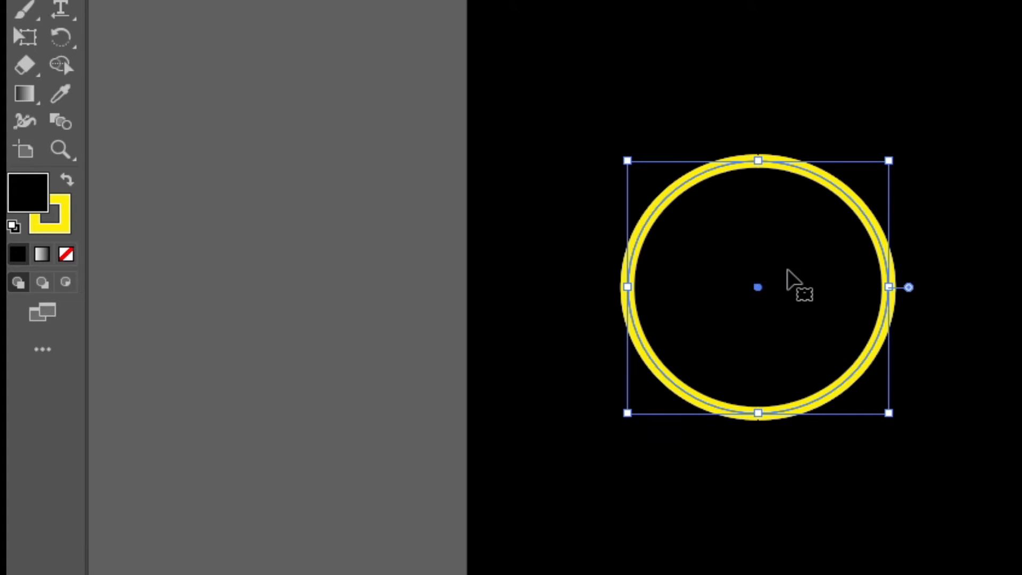
{"action": "left_click_drag", "start_coordinate": [786, 269], "coordinate": [1021, 279]}
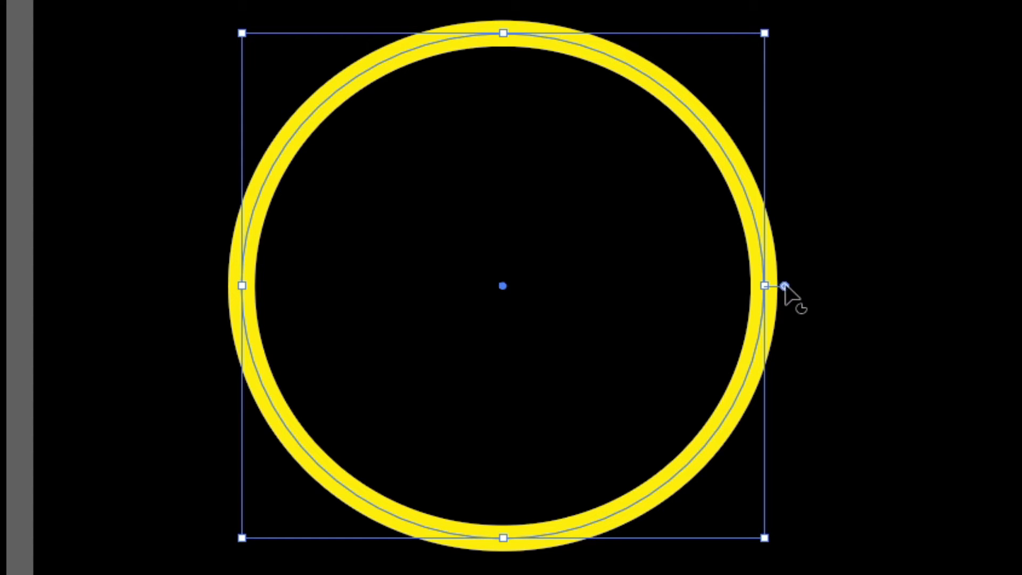
Drag the pie widget to cut a wedge, leaving a roughly 259° pie shape
{"action": "left_click_drag", "start_coordinate": [785, 286], "coordinate": [555, 520]}
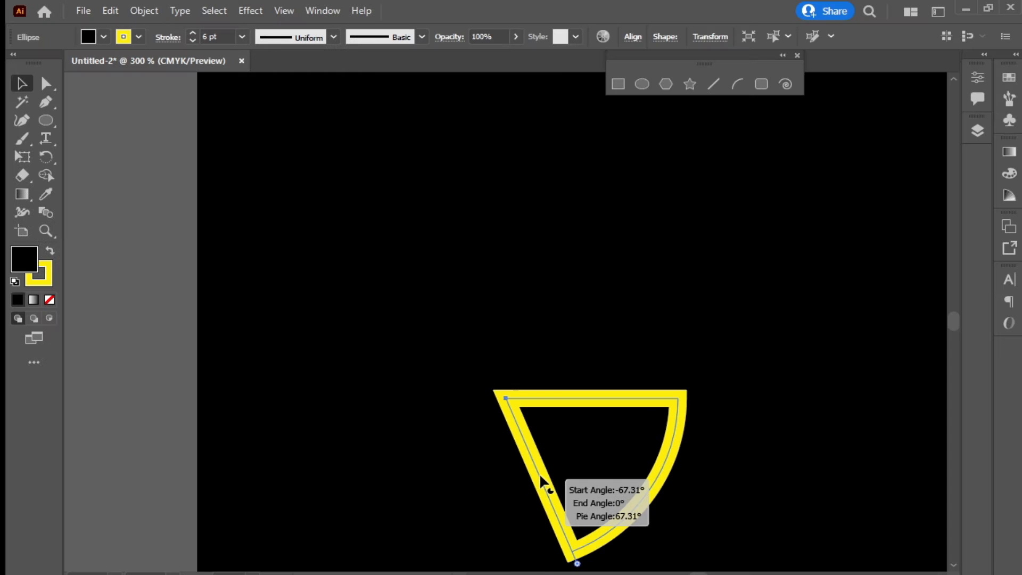
{"action": "left_click_drag", "start_coordinate": [540, 477], "coordinate": [525, 175]}
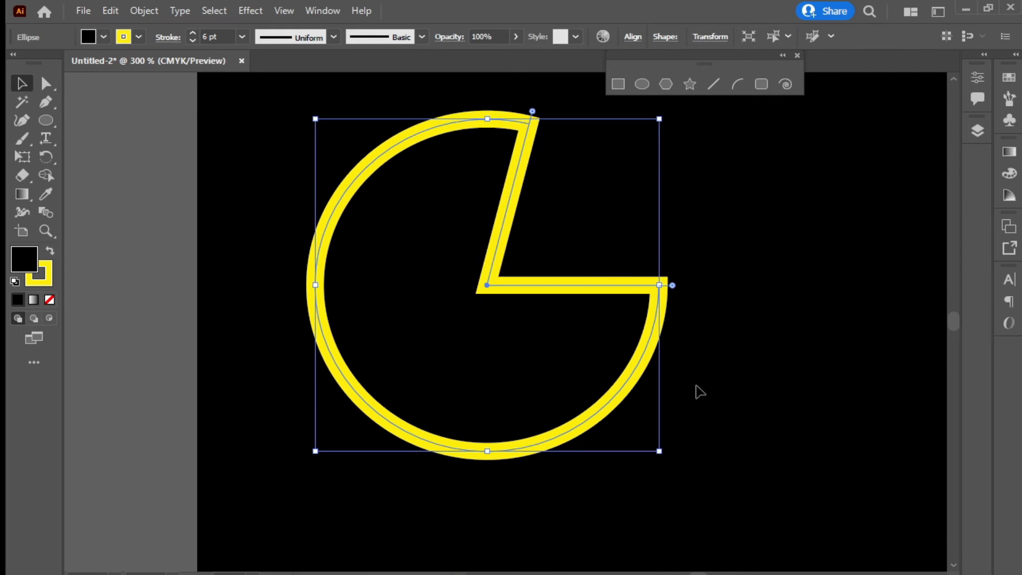
{"action": "key", "text": "ctrl+minus"}
{"action": "key", "text": "ctrl+minus"}
{"action": "key", "text": "ctrl+minus"}
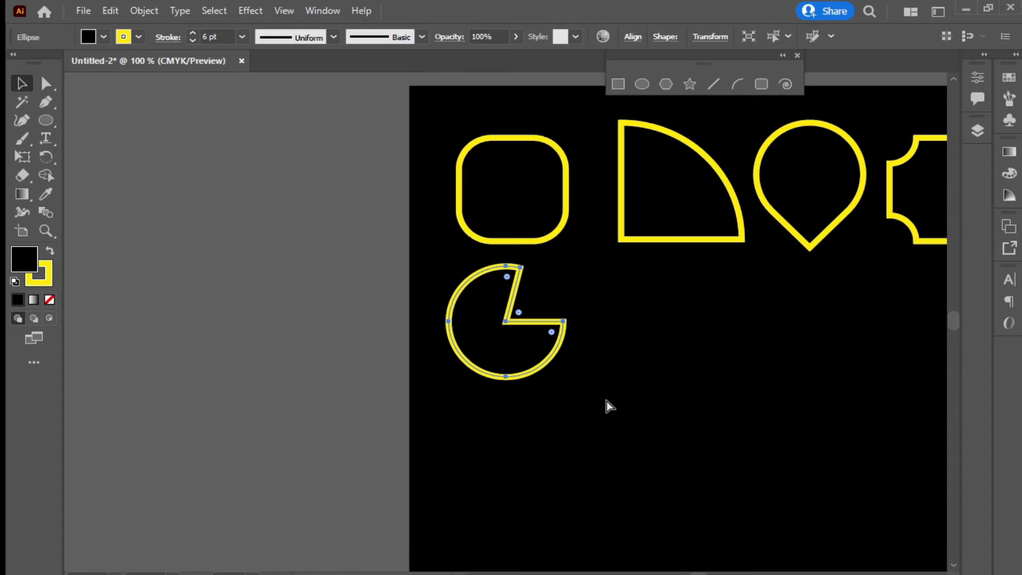
Draw a circle right of the pie shape and stretch its right anchor out into an egg
{"action": "left_click", "coordinate": [641, 85]}
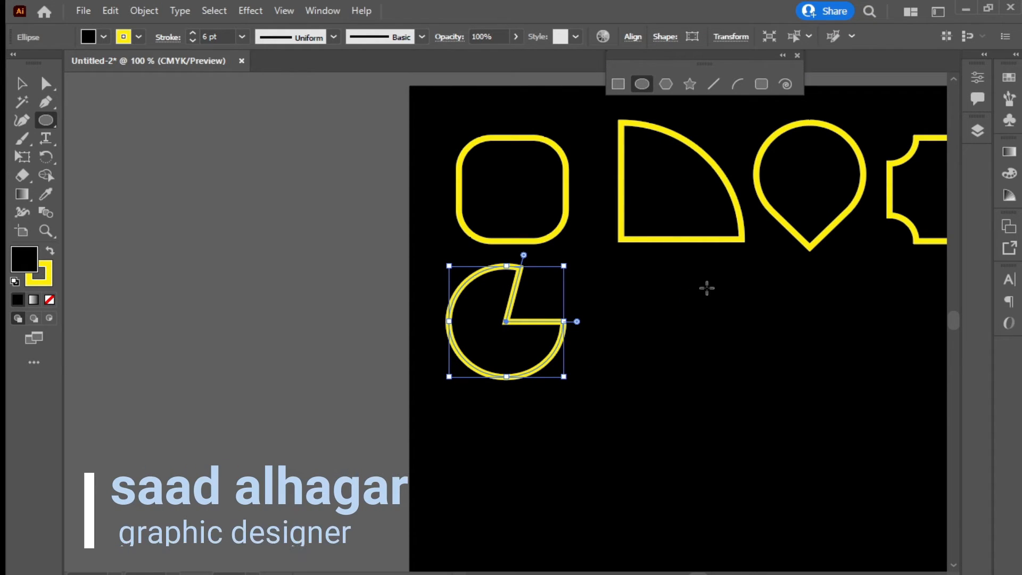
{"action": "left_click_drag", "start_coordinate": [719, 282], "coordinate": [609, 389]}
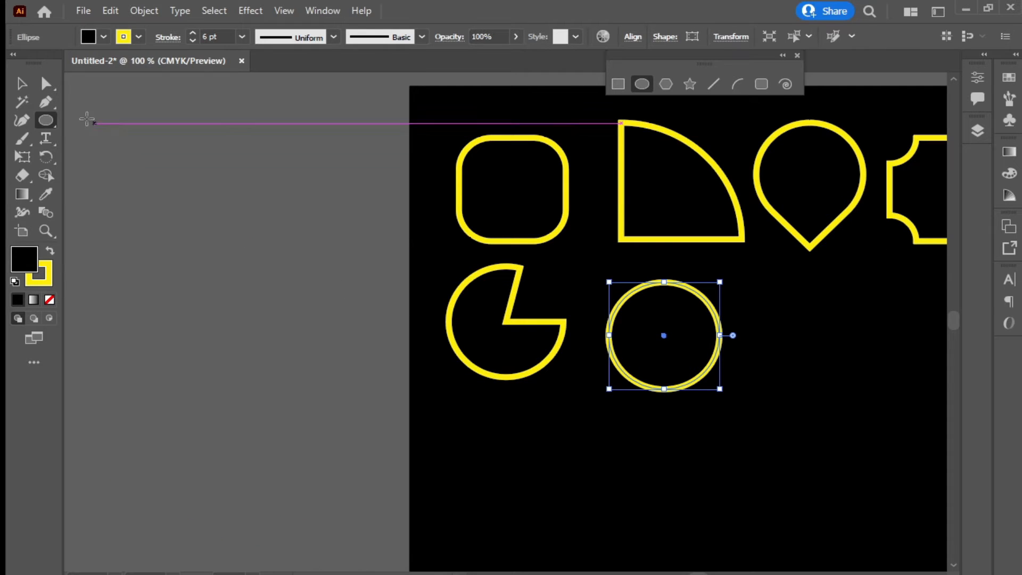
{"action": "left_click", "coordinate": [46, 83]}
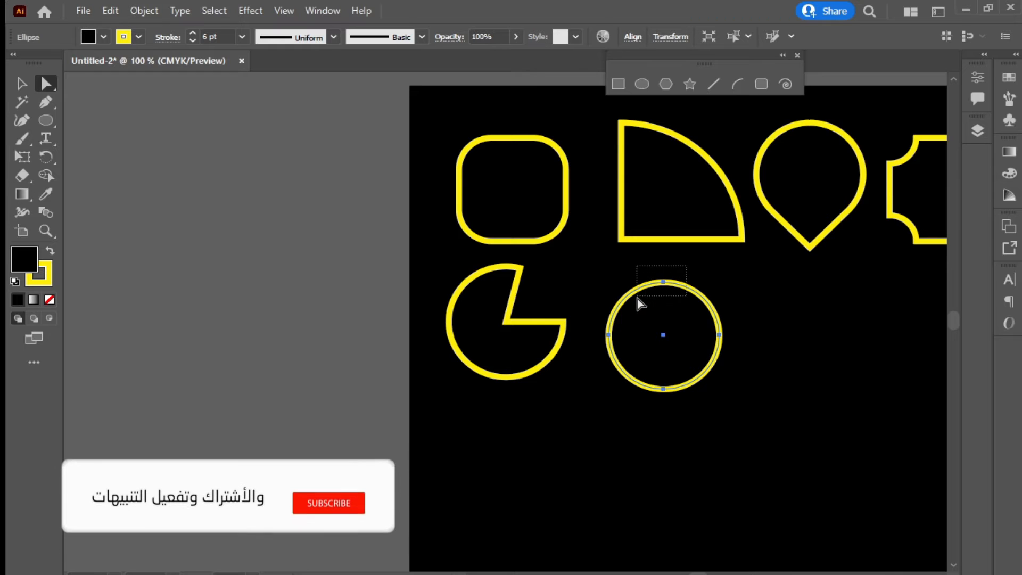
{"action": "left_click", "coordinate": [663, 281]}
{"action": "left_click", "coordinate": [719, 336]}
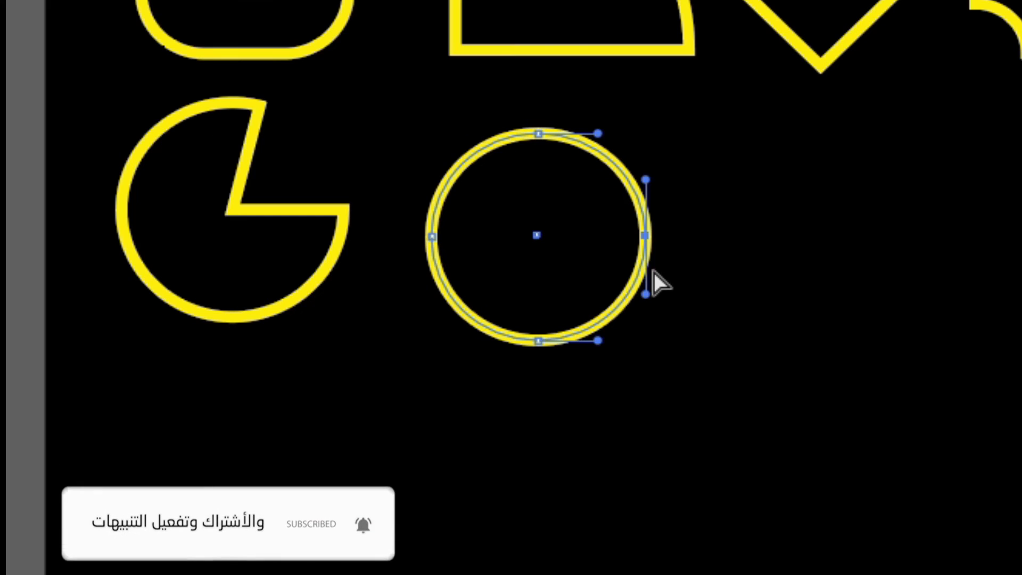
{"action": "left_click_drag", "start_coordinate": [646, 236], "coordinate": [745, 244]}
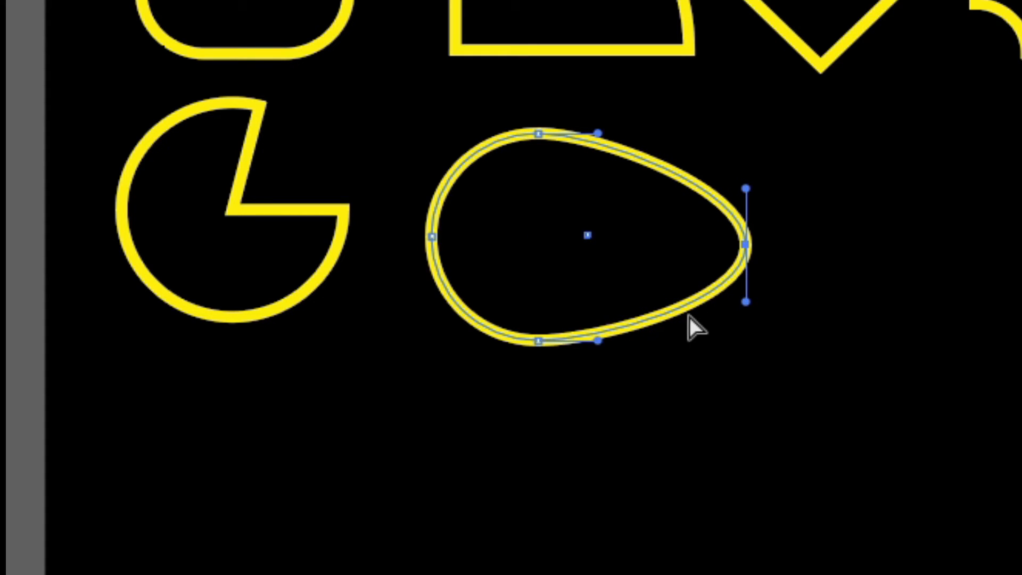
Pull the egg's left anchor inward into a crescent, lift its right tip, and set it against the pac-man
{"action": "left_click", "coordinate": [431, 237]}
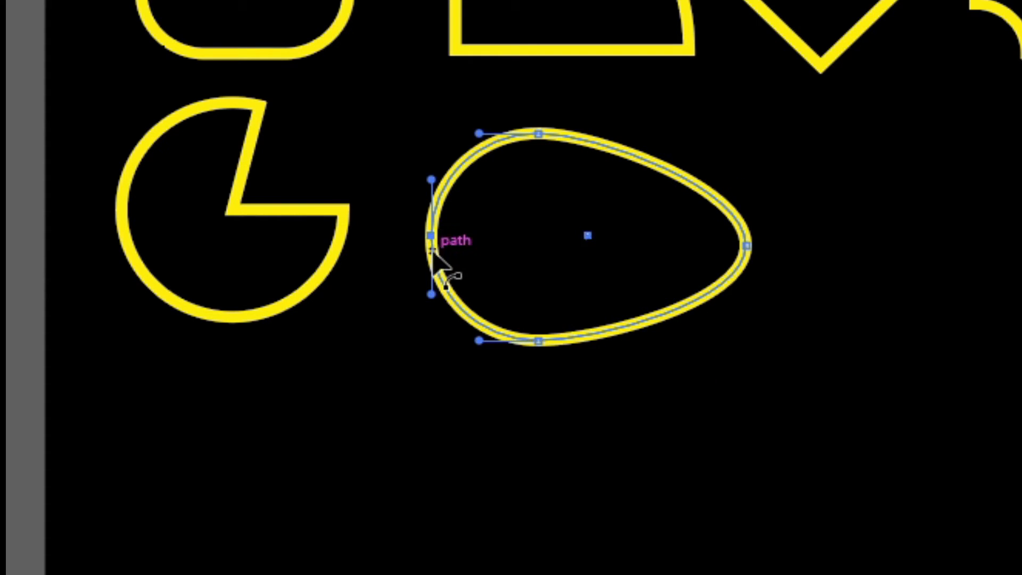
{"action": "left_click_drag", "start_coordinate": [438, 238], "coordinate": [587, 237]}
{"action": "mouse_move", "coordinate": [747, 245]}
{"action": "left_mouse_down"}
{"action": "mouse_move", "coordinate": [751, 198]}
{"action": "mouse_move", "coordinate": [759, 230]}
{"action": "left_mouse_up"}
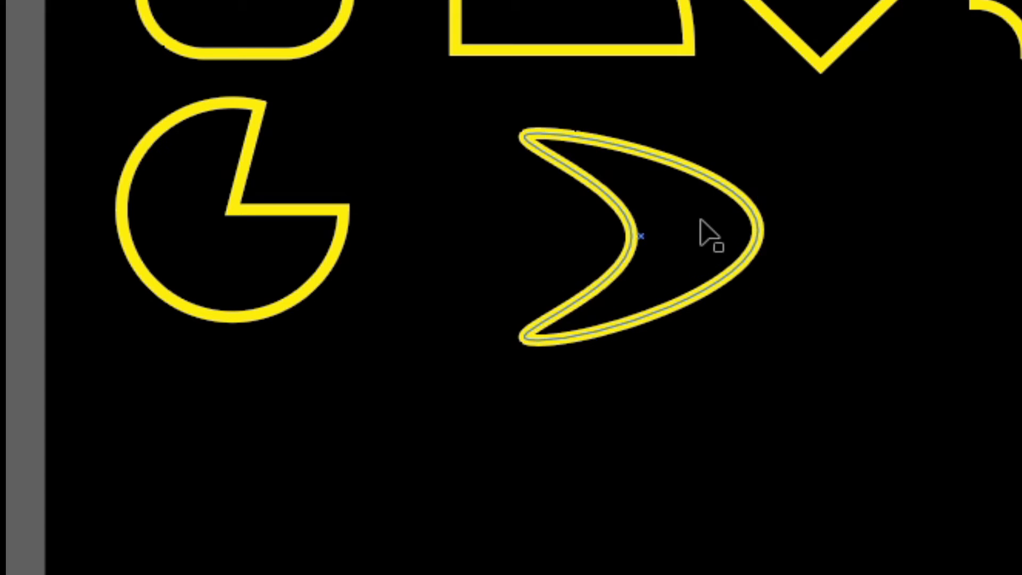
{"action": "left_click_drag", "start_coordinate": [701, 234], "coordinate": [528, 213]}
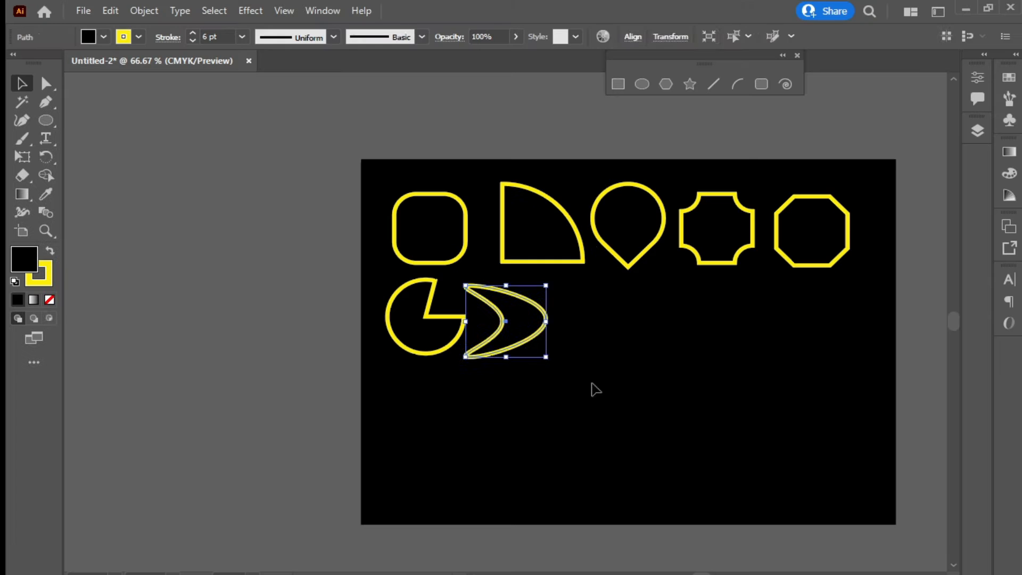
{"action": "left_click", "coordinate": [592, 382]}
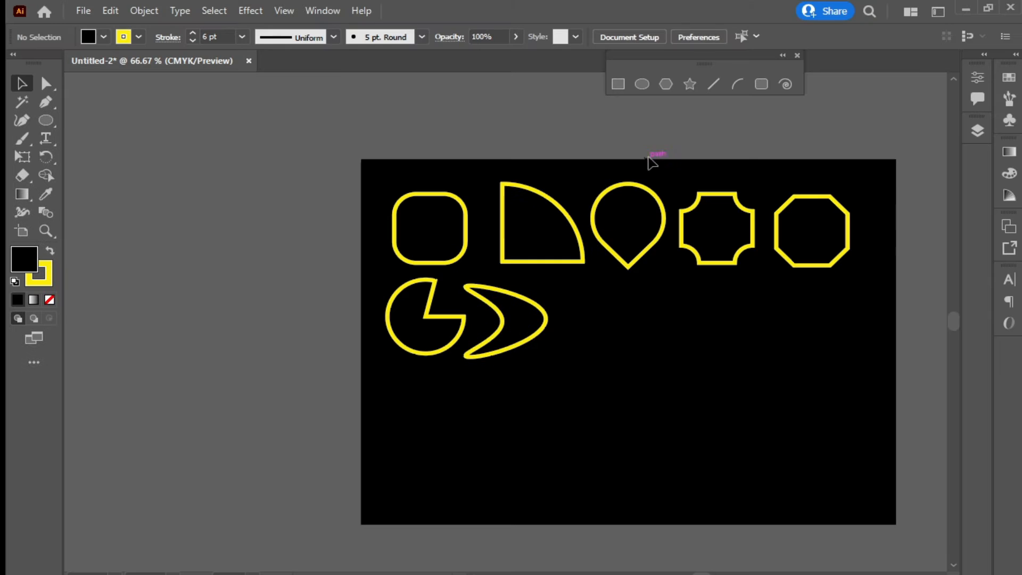
Drag out an eight-sided polygon below the crescent, adjusting the side count with the arrow keys
{"action": "left_click", "coordinate": [671, 83]}
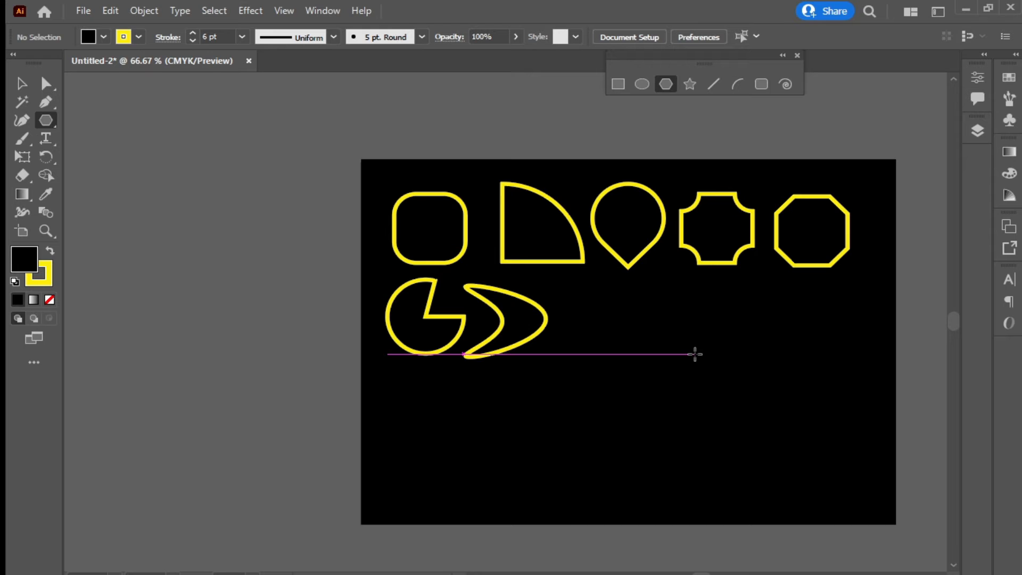
{"action": "left_click_drag", "start_coordinate": [694, 354], "coordinate": [677, 386]}
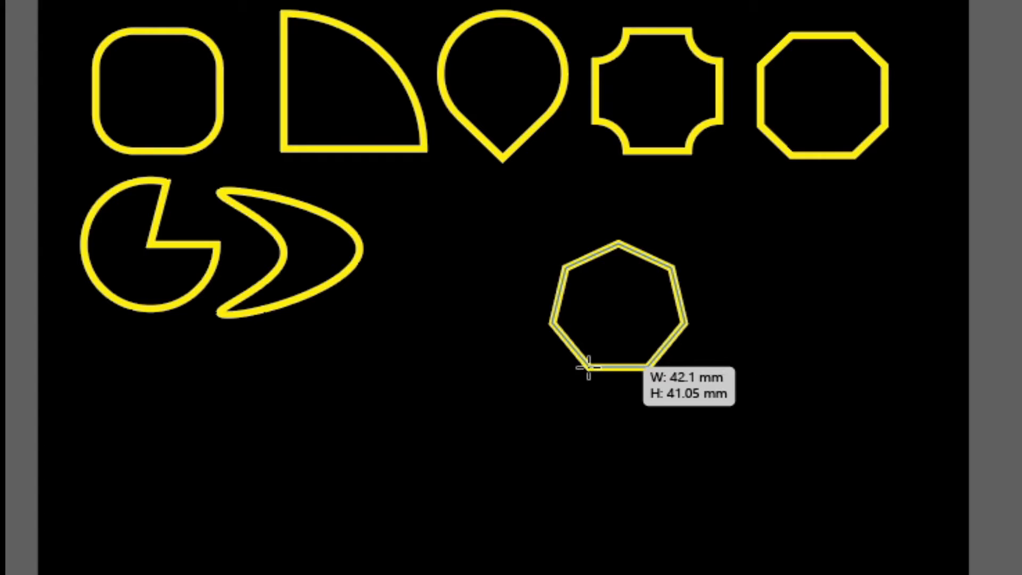
{"action": "left_click_drag", "start_coordinate": [588, 368], "coordinate": [601, 394]}
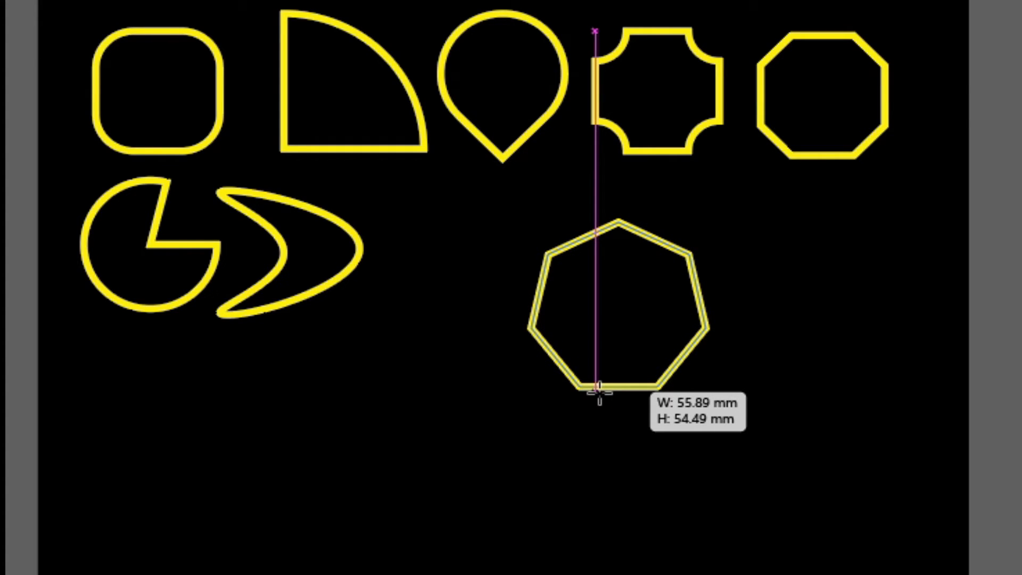
{"action": "left_click_drag", "start_coordinate": [599, 394], "coordinate": [580, 413]}
{"action": "key", "text": "Up"}
{"action": "key", "text": "Up"}
{"action": "key", "text": "Up"}
{"action": "key", "text": "Up"}
{"action": "key", "text": "Up"}
{"action": "key", "text": "Up"}
{"action": "key", "text": "Up"}
{"action": "key", "text": "Down"}
{"action": "key", "text": "Down"}
{"action": "key", "text": "Down"}
{"action": "key", "text": "Down"}
{"action": "key", "text": "Down"}
{"action": "key", "text": "Down"}
{"action": "key", "text": "Down"}
{"action": "key", "text": "Down"}
{"action": "key", "text": "Down"}
{"action": "key", "text": "Down"}
{"action": "key", "text": "Down"}
{"action": "key", "text": "Up"}
{"action": "key", "text": "Up"}
{"action": "key", "text": "Up"}
{"action": "key", "text": "Up"}
{"action": "key", "text": "Up"}
{"action": "key", "text": "Up"}
{"action": "key", "text": "Up"}
{"action": "key", "text": "Up"}
{"action": "key", "text": "Up"}
{"action": "key", "text": "Up"}
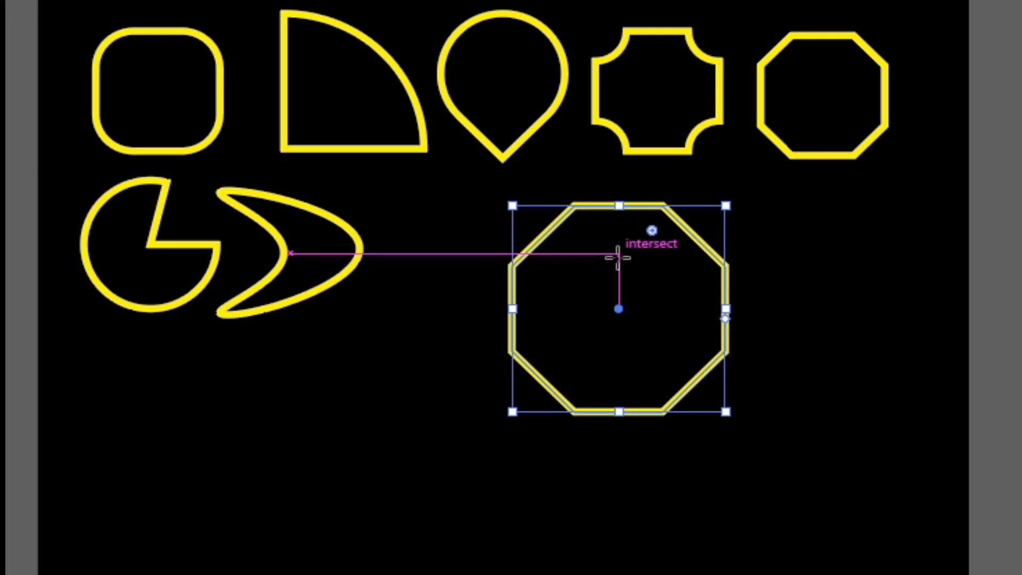
{"action": "scroll", "coordinate": [783, 443], "scroll_direction": "up", "scroll_amount": 1}
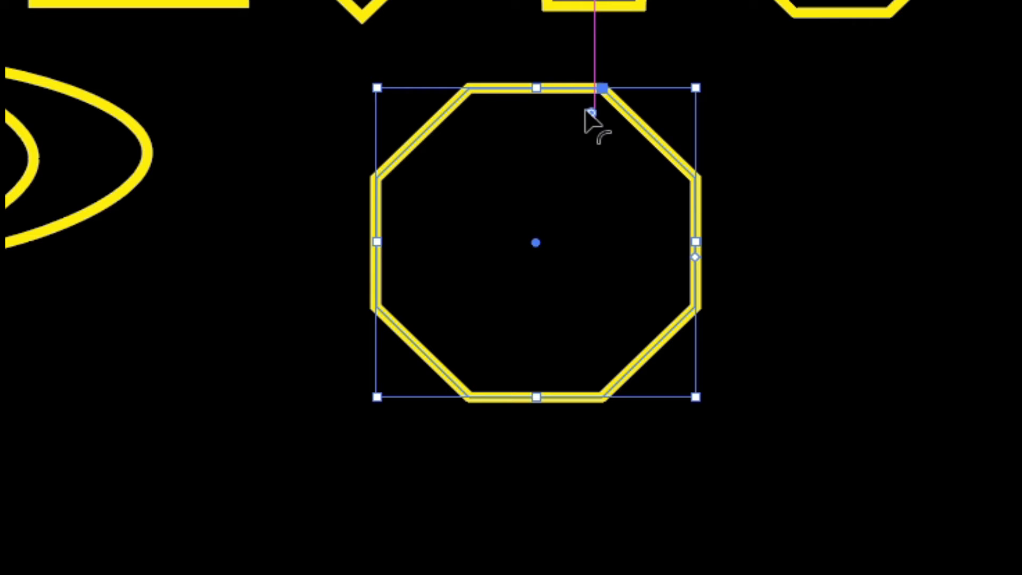
Give the octagon inverted rounded corners, enlarge the corner radius and nudge it slightly left
{"action": "left_click_drag", "start_coordinate": [592, 114], "coordinate": [593, 164]}
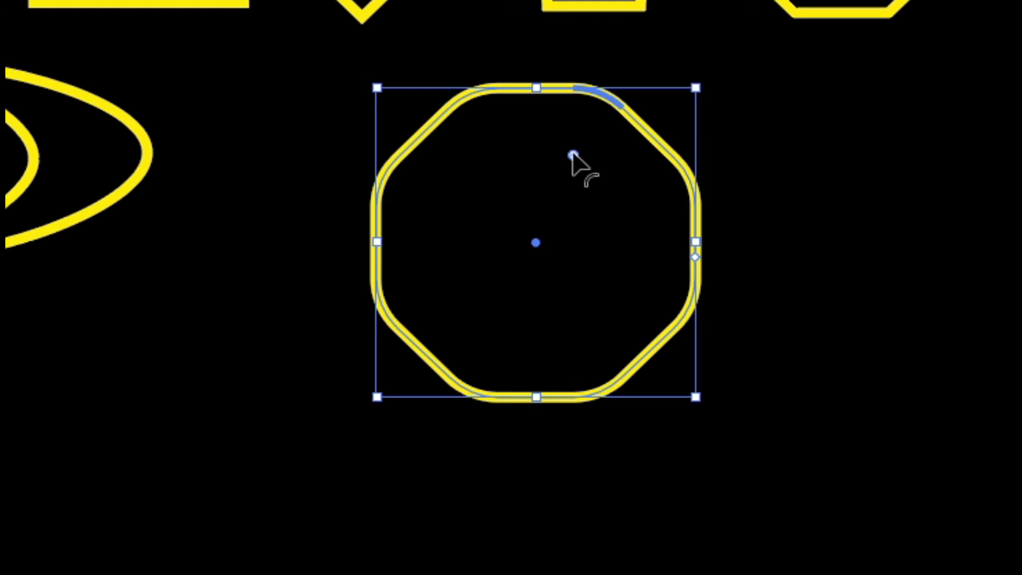
{"action": "left_click", "coordinate": [573, 155], "text": "alt"}
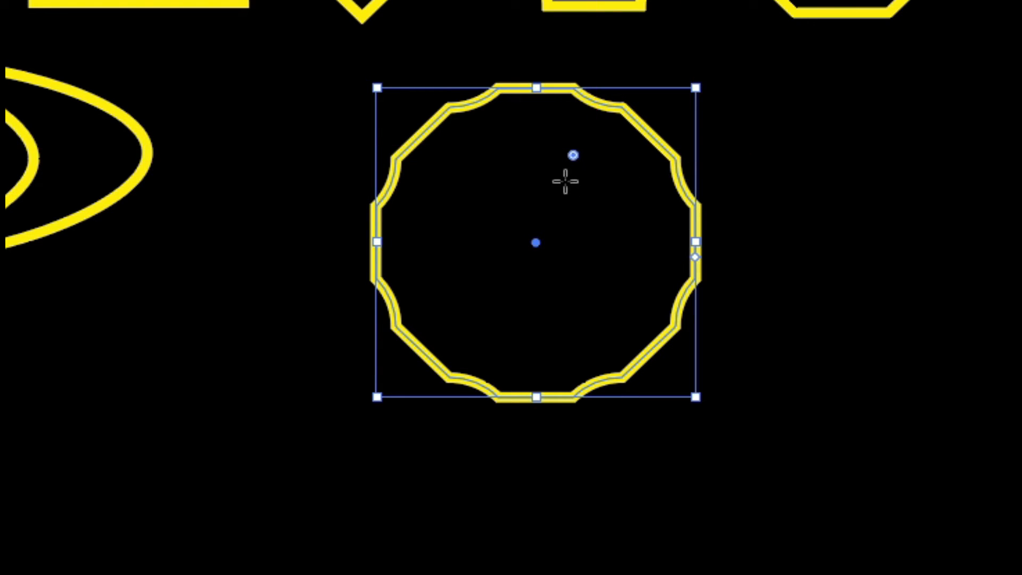
{"action": "mouse_move", "coordinate": [574, 160]}
{"action": "left_mouse_down"}
{"action": "mouse_move", "coordinate": [557, 219]}
{"action": "mouse_move", "coordinate": [563, 176]}
{"action": "left_mouse_up"}
{"action": "key", "text": "Up"}
{"action": "key", "text": "Up"}
{"action": "key", "text": "Up"}
{"action": "key", "text": "Up"}
{"action": "key", "text": "Up"}
{"action": "key", "text": "Up"}
{"action": "key", "text": "Up"}
{"action": "key", "text": "Down"}
{"action": "key", "text": "Down"}
{"action": "key", "text": "Up"}
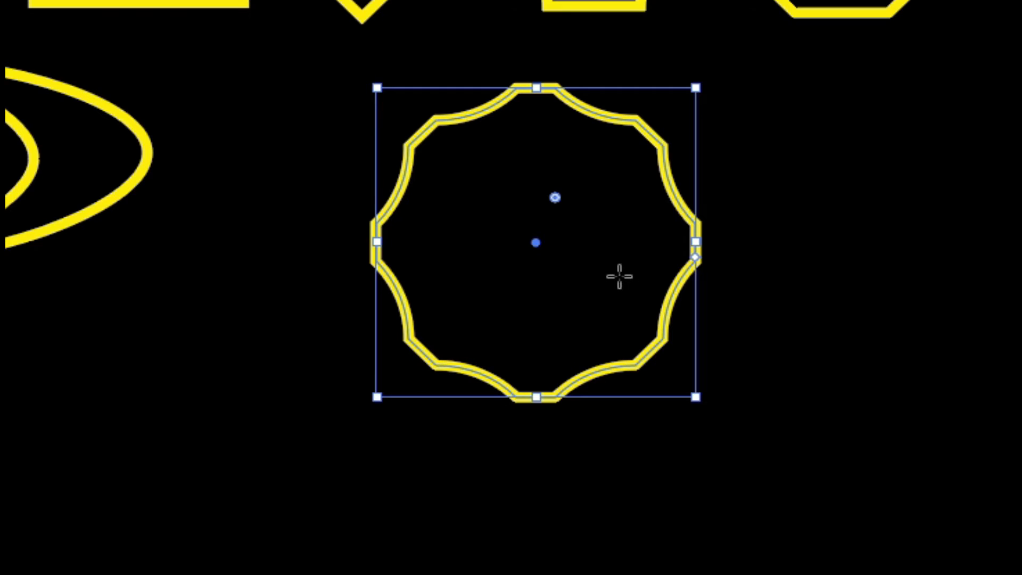
{"action": "left_click_drag", "start_coordinate": [619, 276], "coordinate": [574, 197]}
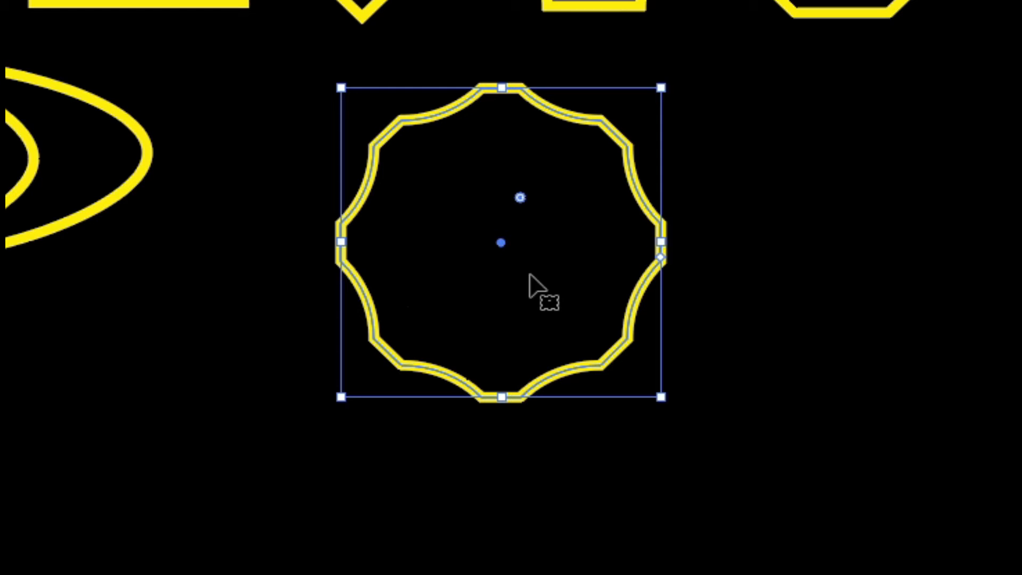
{"action": "left_click_drag", "start_coordinate": [519, 198], "coordinate": [546, 274]}
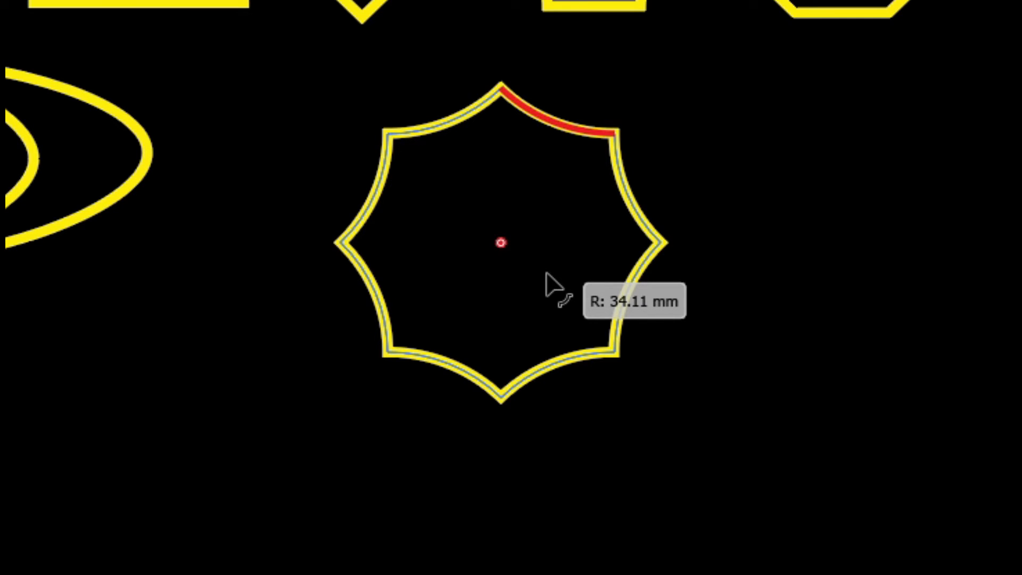
{"action": "mouse_move", "coordinate": [546, 274]}
{"action": "left_mouse_down"}
{"action": "mouse_move", "coordinate": [549, 240]}
{"action": "mouse_move", "coordinate": [539, 279]}
{"action": "left_mouse_up"}
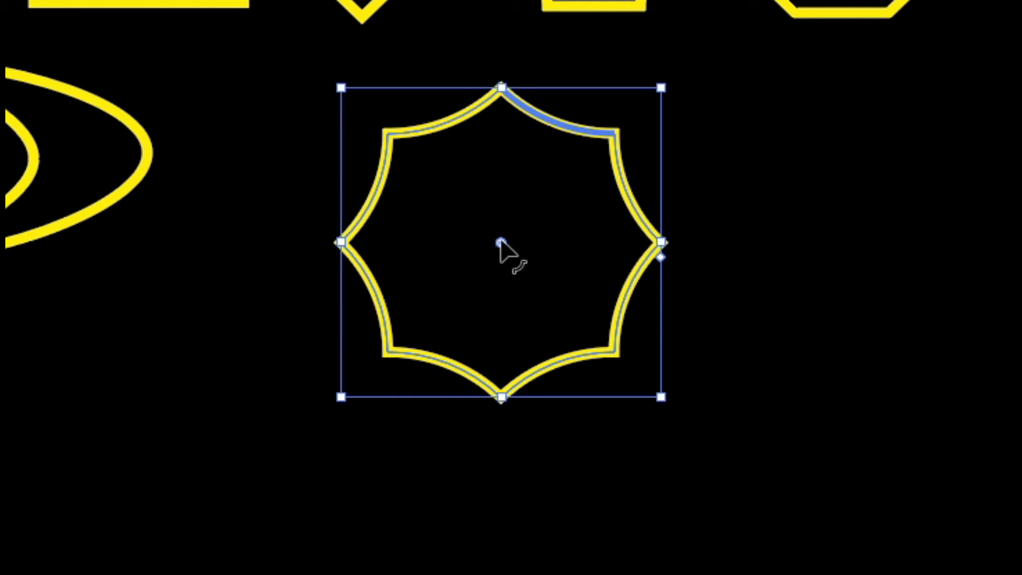
Try chamfered and round corners, then return to deeper inverted round scallops
{"action": "left_click", "coordinate": [500, 242], "text": "alt"}
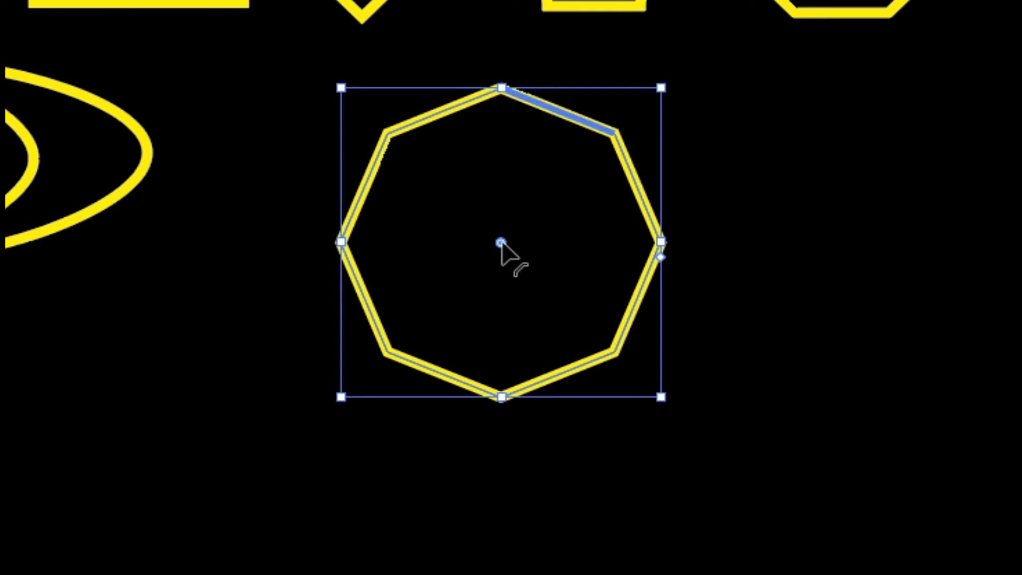
{"action": "left_click", "coordinate": [500, 242], "text": "alt"}
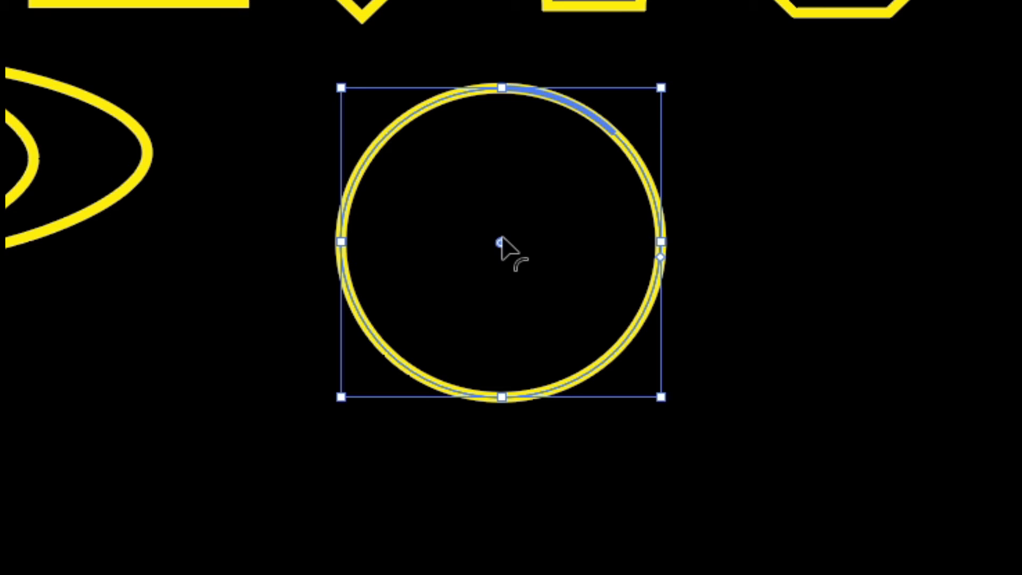
{"action": "left_click_drag", "start_coordinate": [500, 244], "coordinate": [546, 224]}
{"action": "left_click", "coordinate": [556, 113], "text": "alt"}
{"action": "left_click", "coordinate": [707, 433]}
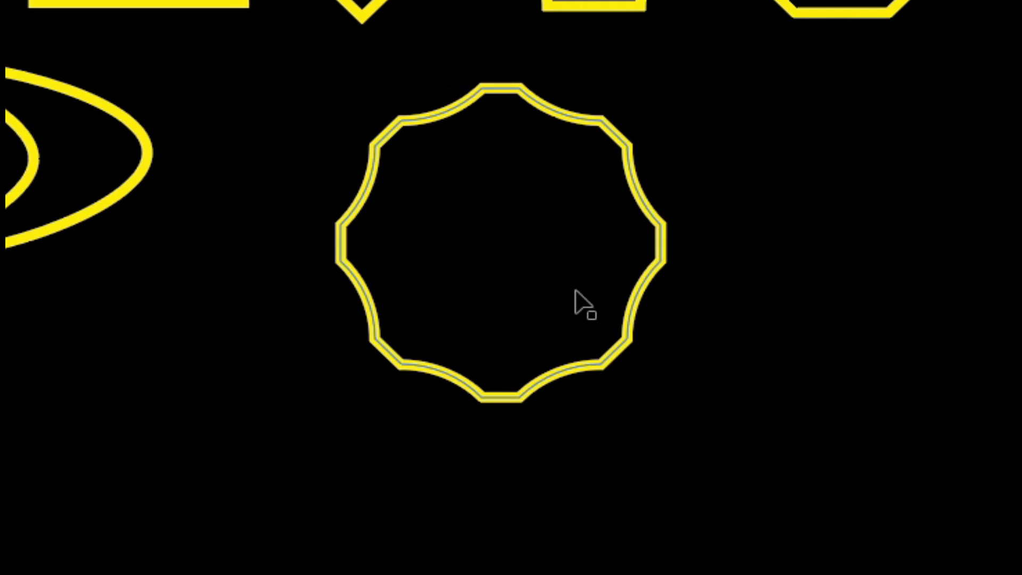
Shrink the scalloped octagon to about 57 mm and move it beside the crescent
{"action": "left_click", "coordinate": [586, 314]}
{"action": "left_click_drag", "start_coordinate": [661, 396], "coordinate": [586, 330]}
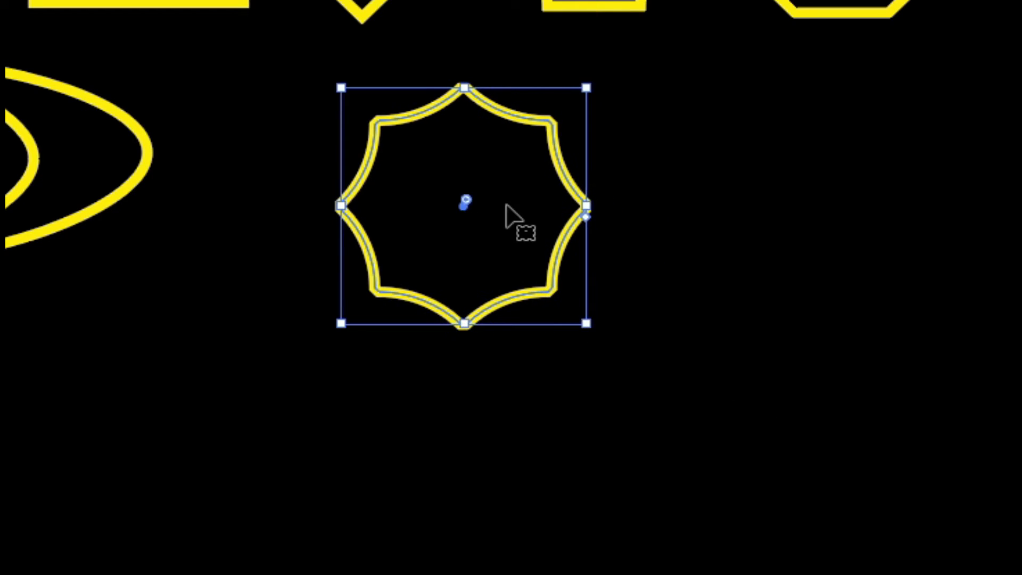
{"action": "left_click_drag", "start_coordinate": [515, 218], "coordinate": [332, 178]}
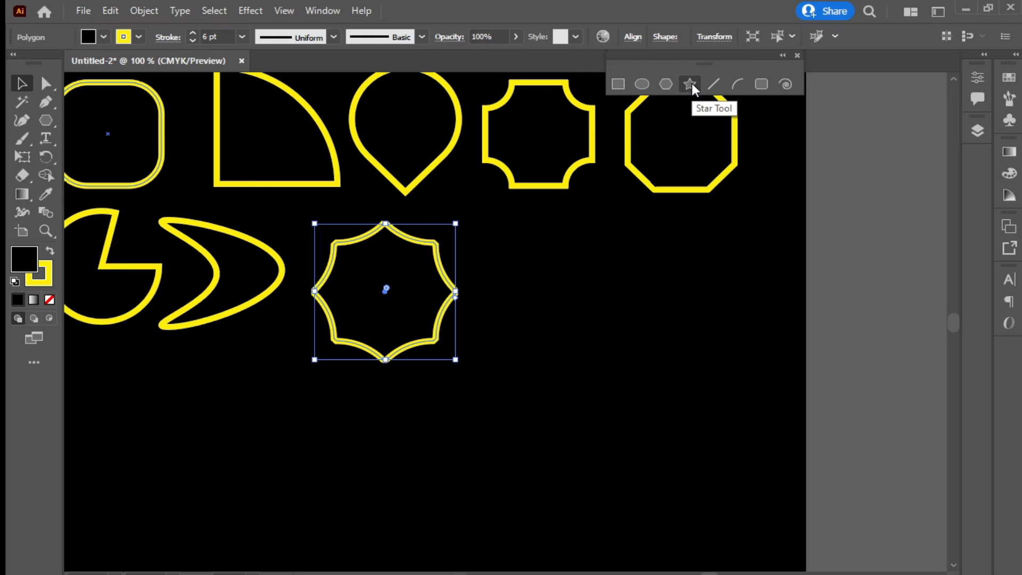
Draw an eight-point star about 48 mm across and move it down and right of the octagon
{"action": "left_click", "coordinate": [690, 85]}
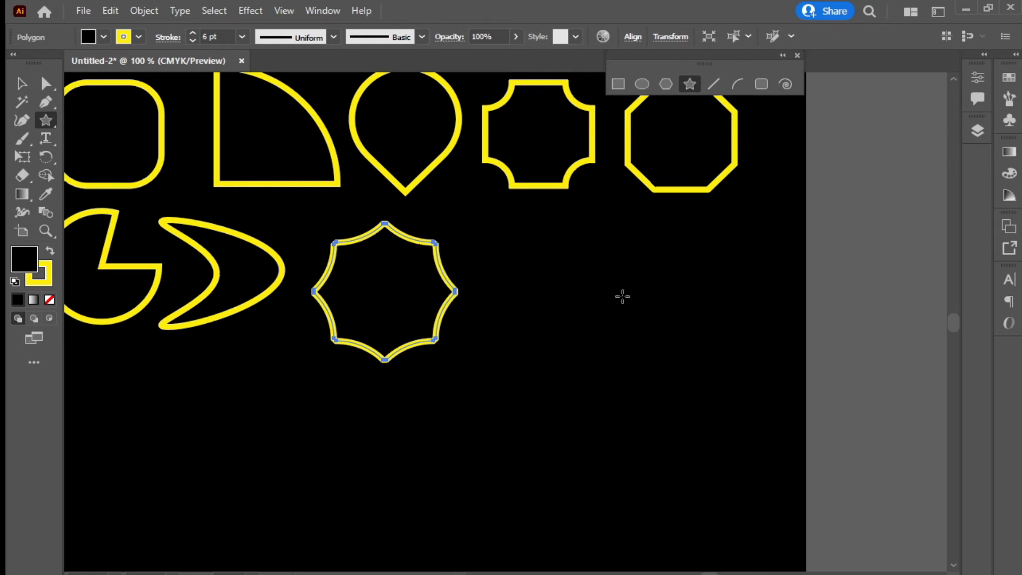
{"action": "left_click_drag", "start_coordinate": [545, 290], "coordinate": [546, 206]}
{"action": "key", "text": "Up"}
{"action": "key", "text": "Up"}
{"action": "key", "text": "Up"}
{"action": "key", "text": "Up"}
{"action": "key", "text": "Up"}
{"action": "key", "text": "Up"}
{"action": "key", "text": "Up"}
{"action": "key", "text": "Up"}
{"action": "key", "text": "Up"}
{"action": "key", "text": "Up"}
{"action": "key", "text": "Up"}
{"action": "key", "text": "Up"}
{"action": "key", "text": "Up"}
{"action": "key", "text": "Up"}
{"action": "key", "text": "Up"}
{"action": "key", "text": "Up"}
{"action": "key", "text": "Up"}
{"action": "key", "text": "Up"}
{"action": "key", "text": "Up"}
{"action": "key", "text": "Up"}
{"action": "key", "text": "Up"}
{"action": "key", "text": "Up"}
{"action": "key", "text": "Up"}
{"action": "key", "text": "Up"}
{"action": "key", "text": "Up"}
{"action": "key", "text": "Up"}
{"action": "key", "text": "Up"}
{"action": "key", "text": "Up"}
{"action": "key", "text": "Up"}
{"action": "key", "text": "Up"}
{"action": "key", "text": "Up"}
{"action": "key", "text": "Up"}
{"action": "key", "text": "Down"}
{"action": "key", "text": "Down"}
{"action": "key", "text": "Down"}
{"action": "key", "text": "Down"}
{"action": "key", "text": "Down"}
{"action": "key", "text": "Down"}
{"action": "key", "text": "Down"}
{"action": "key", "text": "Down"}
{"action": "key", "text": "Down"}
{"action": "key", "text": "Down"}
{"action": "key", "text": "Down"}
{"action": "key", "text": "Down"}
{"action": "key", "text": "Down"}
{"action": "key", "text": "Down"}
{"action": "key", "text": "Down"}
{"action": "key", "text": "Down"}
{"action": "key", "text": "Down"}
{"action": "key", "text": "Down"}
{"action": "key", "text": "Down"}
{"action": "key", "text": "Down"}
{"action": "key", "text": "Down"}
{"action": "key", "text": "Down"}
{"action": "key", "text": "Down"}
{"action": "key", "text": "Down"}
{"action": "key", "text": "Down"}
{"action": "key", "text": "Down"}
{"action": "key", "text": "Down"}
{"action": "key", "text": "Down"}
{"action": "key", "text": "Down"}
{"action": "key", "text": "Down"}
{"action": "key", "text": "Down"}
{"action": "key", "text": "Down"}
{"action": "key", "text": "Down"}
{"action": "key", "text": "Down"}
{"action": "key", "text": "Down"}
{"action": "key", "text": "Down"}
{"action": "key", "text": "Down"}
{"action": "key", "text": "Down"}
{"action": "key", "text": "Down"}
{"action": "key", "text": "Down"}
{"action": "key", "text": "v"}
{"action": "left_click_drag", "start_coordinate": [561, 264], "coordinate": [680, 341]}
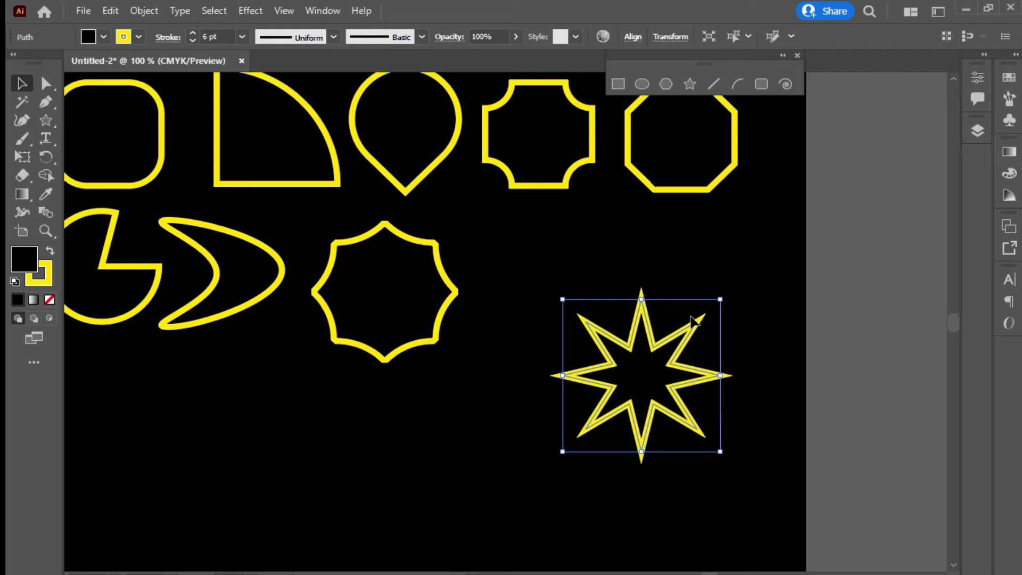
{"action": "key", "text": "a"}
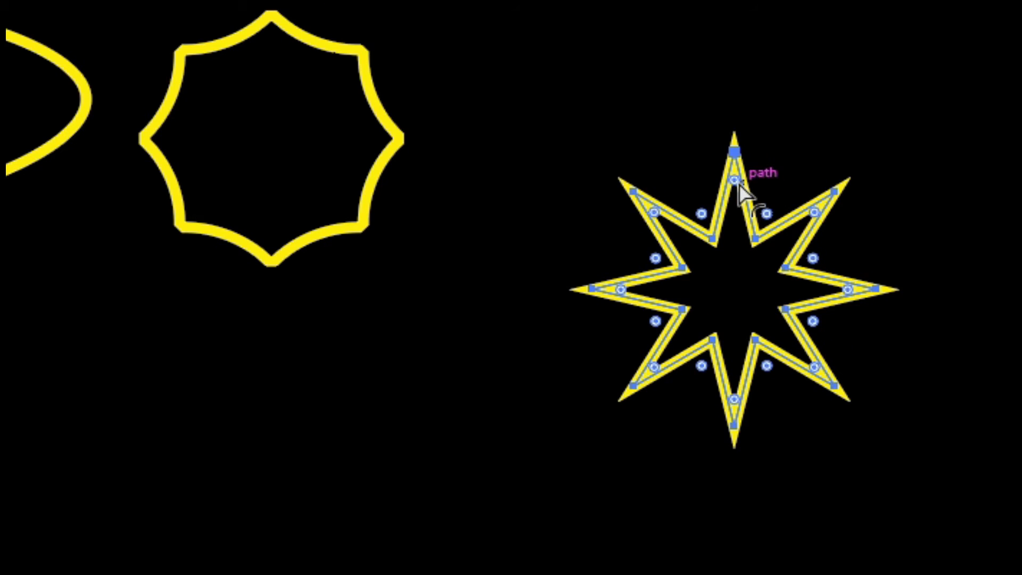
Round four of the star's points into lobes and move the four-spiked star beside the octagon
{"action": "left_click_drag", "start_coordinate": [734, 176], "coordinate": [734, 268]}
{"action": "key", "text": "ctrl+z"}
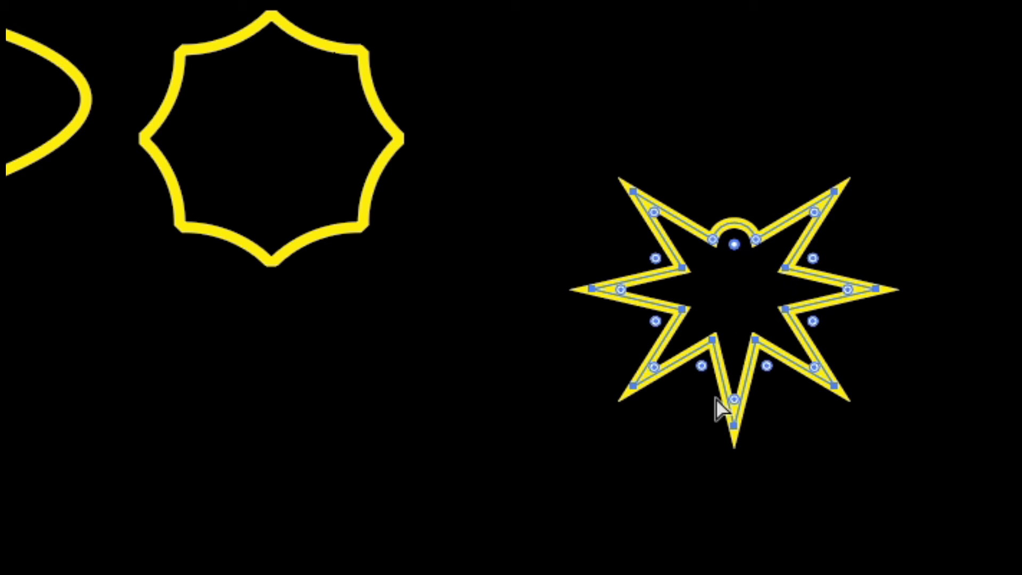
{"action": "left_click_drag", "start_coordinate": [734, 333], "coordinate": [734, 335]}
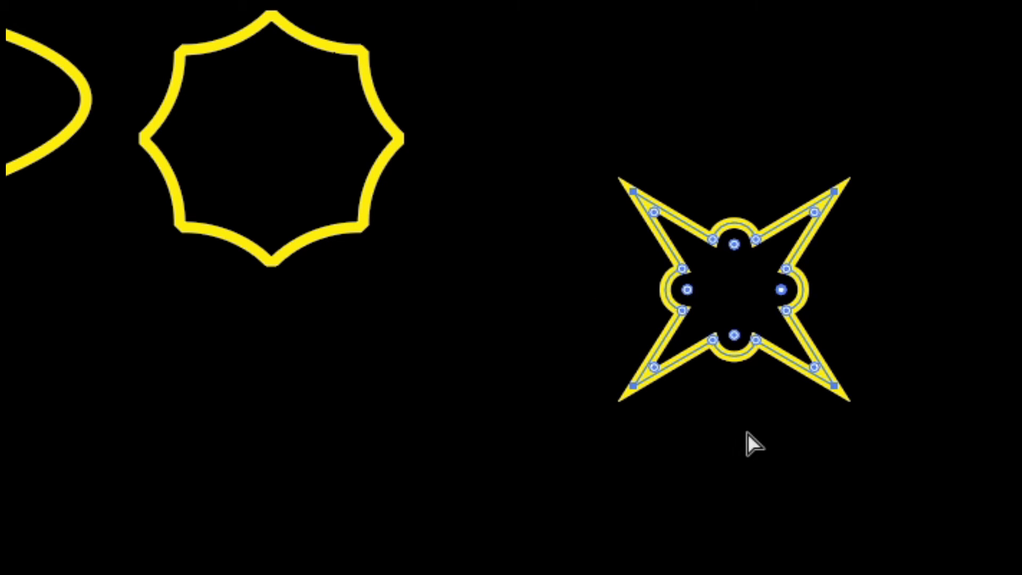
{"action": "key", "text": "v"}
{"action": "left_click", "coordinate": [780, 499]}
{"action": "left_click_drag", "start_coordinate": [755, 234], "coordinate": [583, 81]}
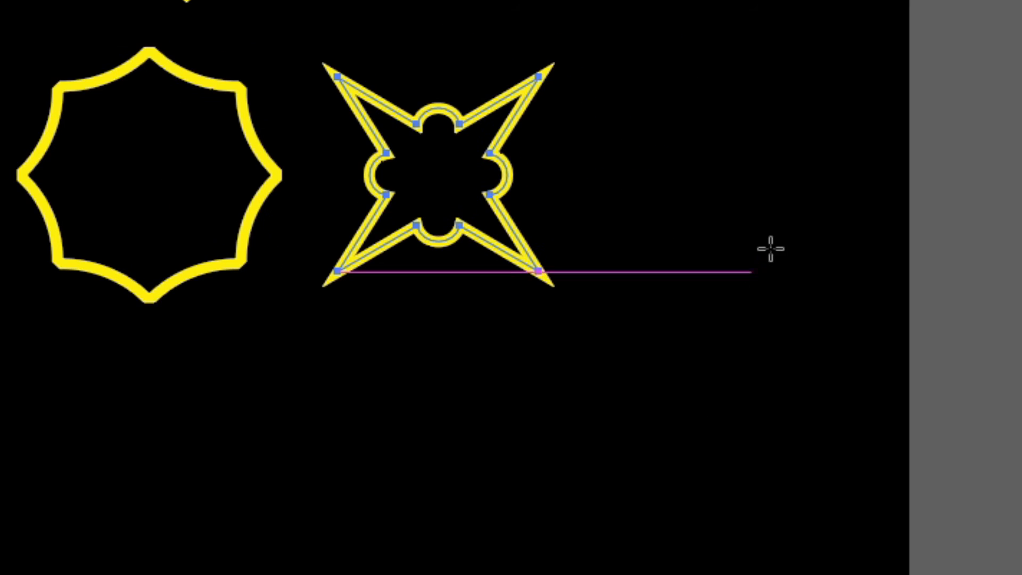
Draw a three-point star to the right and round its corners into a soft triangle
{"action": "left_click_drag", "start_coordinate": [789, 207], "coordinate": [657, 303]}
{"action": "key", "text": "Down"}
{"action": "key", "text": "Down"}
{"action": "key", "text": "Down"}
{"action": "key", "text": "Down"}
{"action": "key", "text": "Down"}
{"action": "key", "text": "v"}
{"action": "key", "text": "a"}
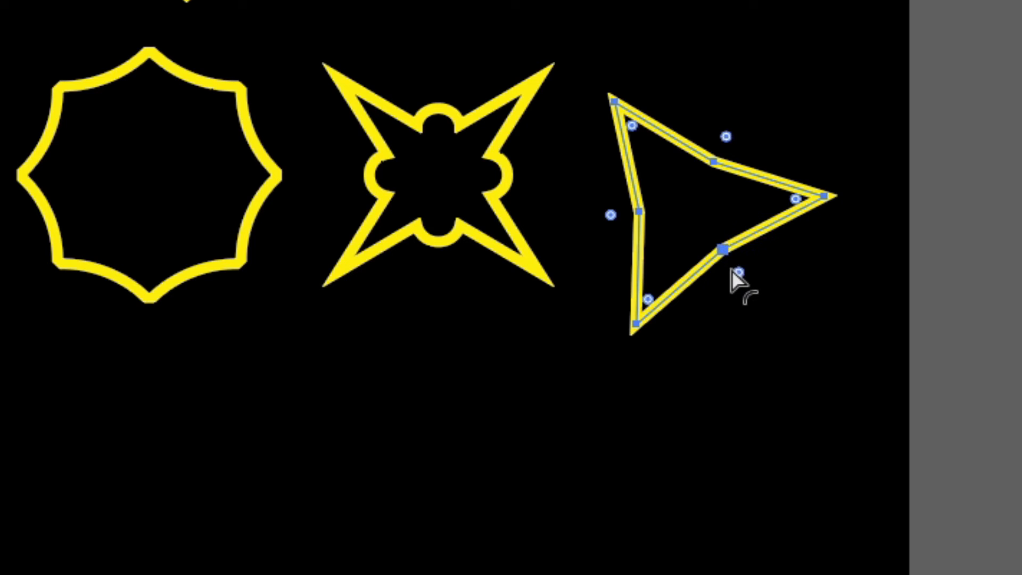
{"action": "left_click_drag", "start_coordinate": [735, 270], "coordinate": [726, 155]}
Draw a five-point star below the rounded triangle
{"action": "key", "text": "v"}
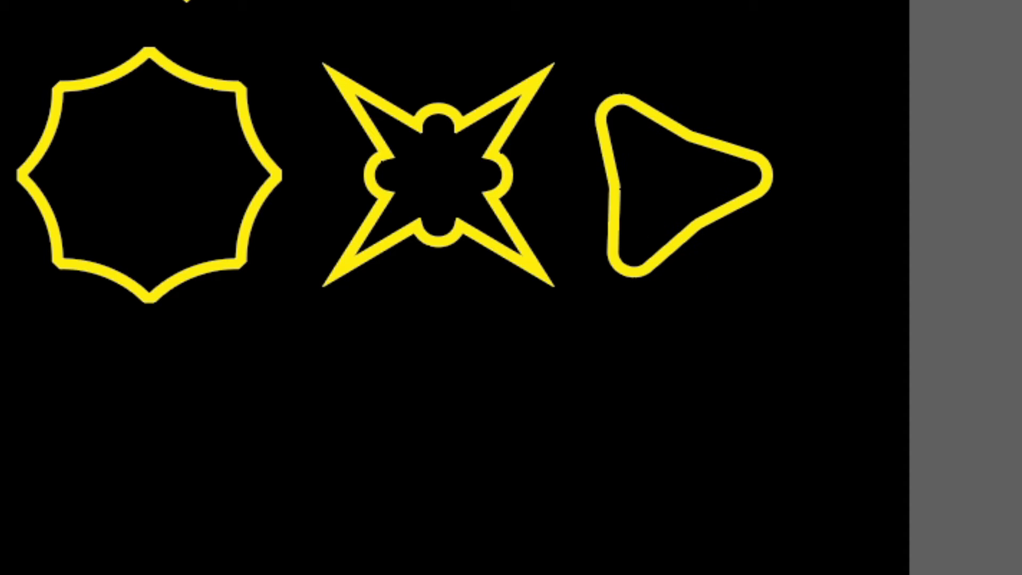
{"action": "mouse_move", "coordinate": [702, 342]}
{"action": "left_mouse_down"}
{"action": "mouse_move", "coordinate": [639, 495]}
{"action": "mouse_move", "coordinate": [628, 457]}
{"action": "left_mouse_up"}
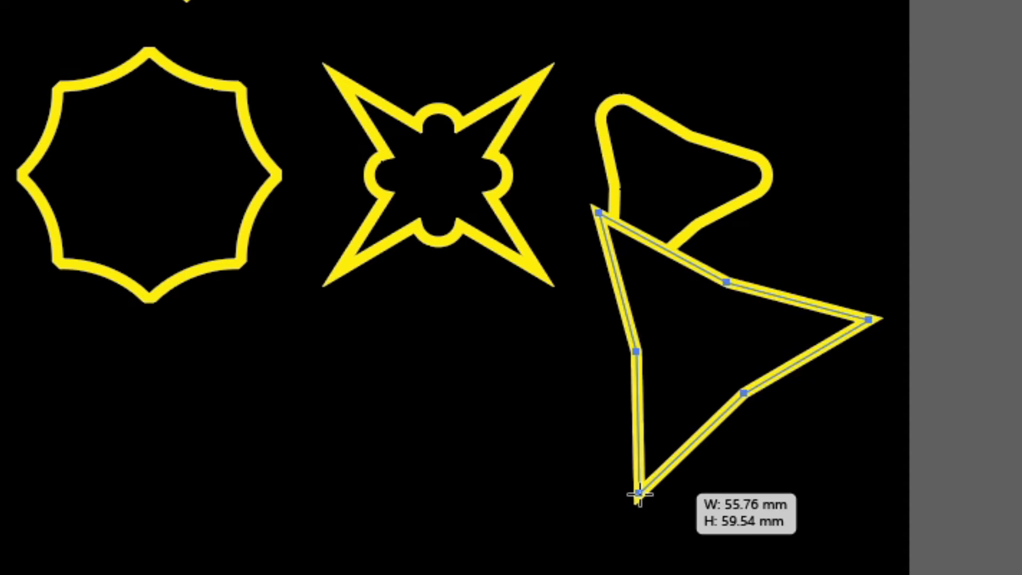
{"action": "key", "text": "Up"}
{"action": "key", "text": "Up"}
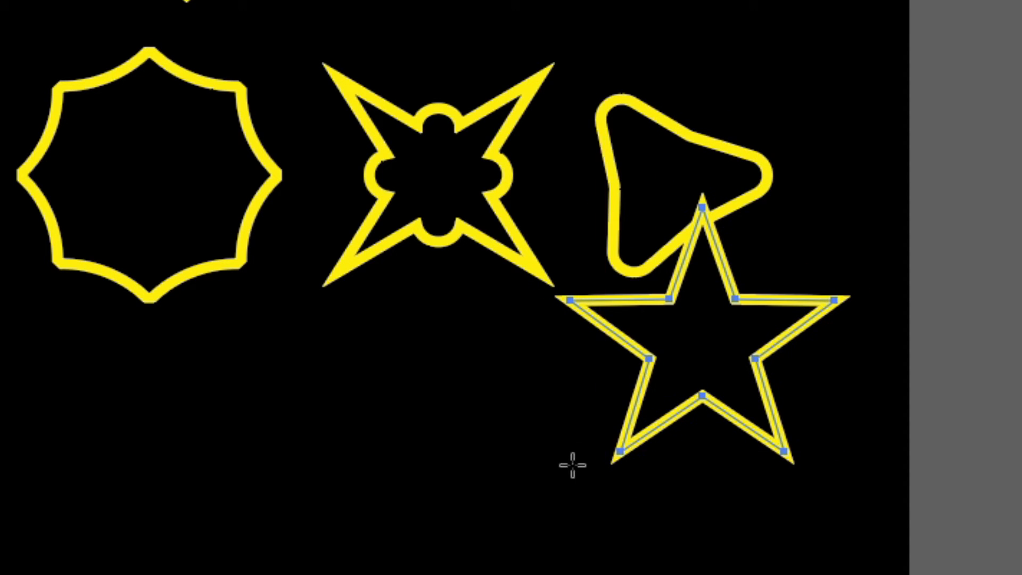
Move the five-point star left under the pac-man and nudge the scalloped octagon up and right
{"action": "mouse_move", "coordinate": [735, 299]}
{"action": "left_mouse_down"}
{"action": "mouse_move", "coordinate": [733, 363]}
{"action": "mouse_move", "coordinate": [631, 421]}
{"action": "mouse_move", "coordinate": [652, 430]}
{"action": "left_mouse_up"}
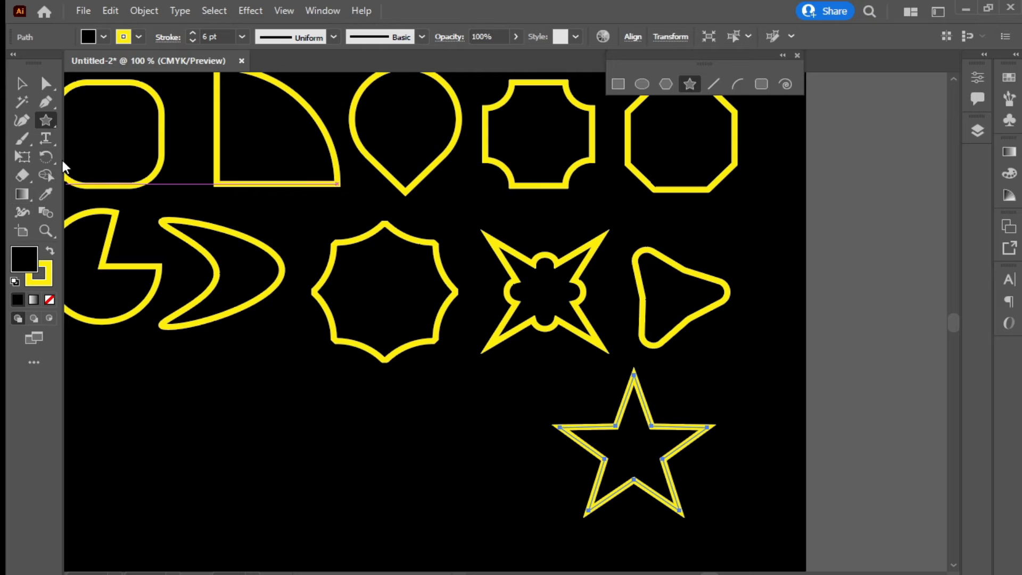
{"action": "key", "text": "v"}
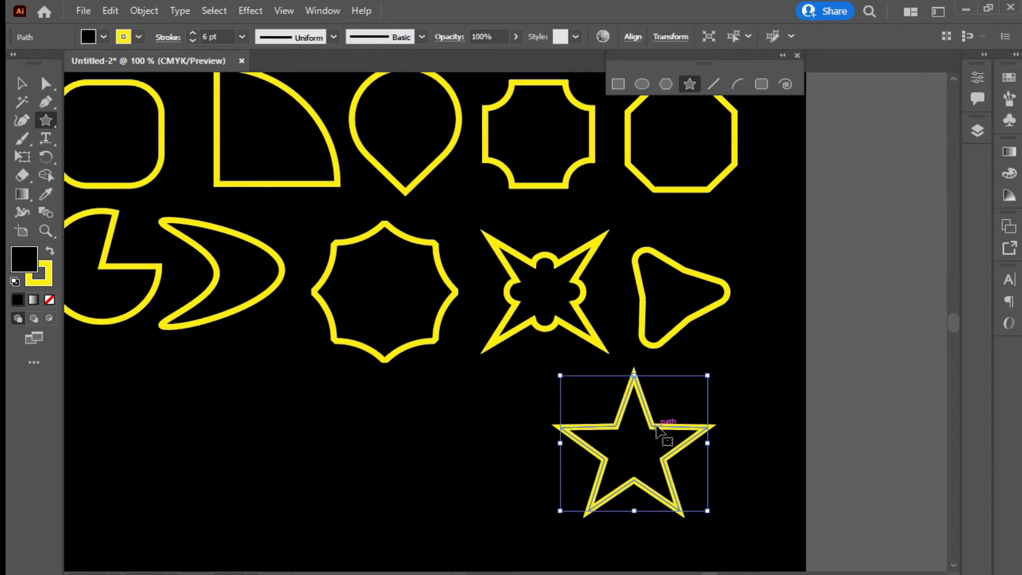
{"action": "left_click_drag", "start_coordinate": [657, 428], "coordinate": [294, 399]}
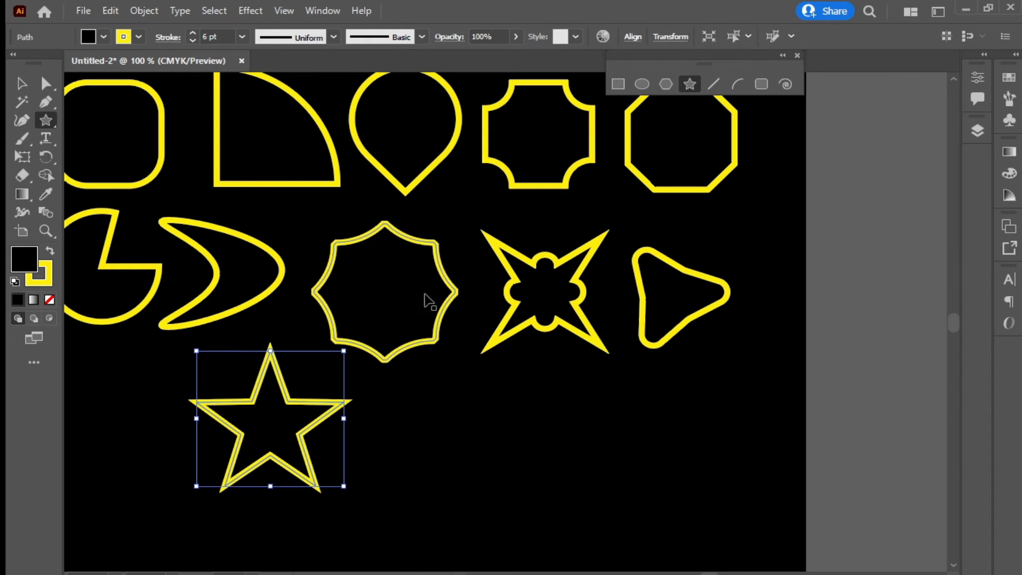
{"action": "mouse_move", "coordinate": [442, 263]}
{"action": "left_mouse_down"}
{"action": "mouse_move", "coordinate": [452, 278]}
{"action": "mouse_move", "coordinate": [460, 257]}
{"action": "left_mouse_up"}
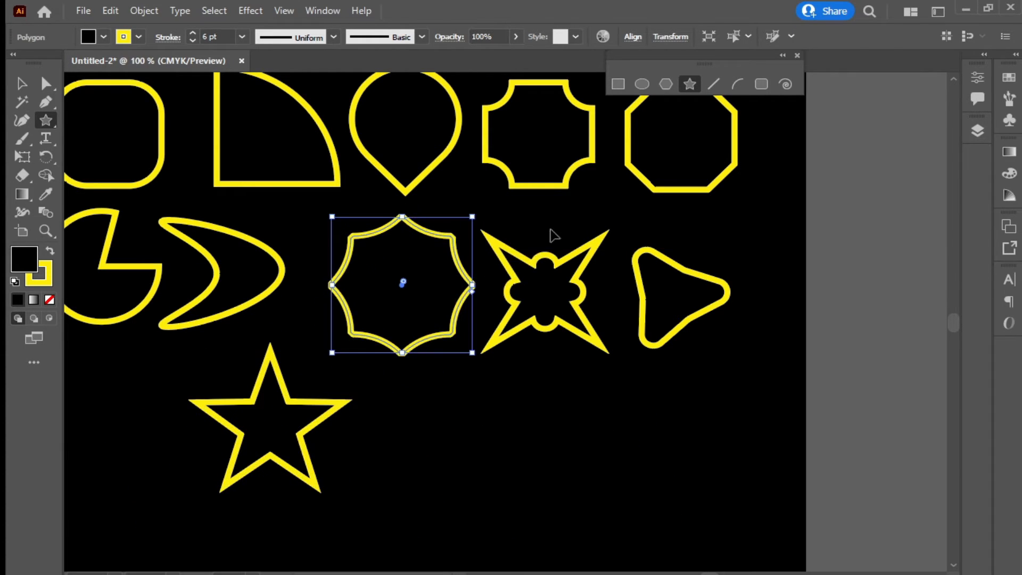
{"action": "left_click", "coordinate": [577, 178]}
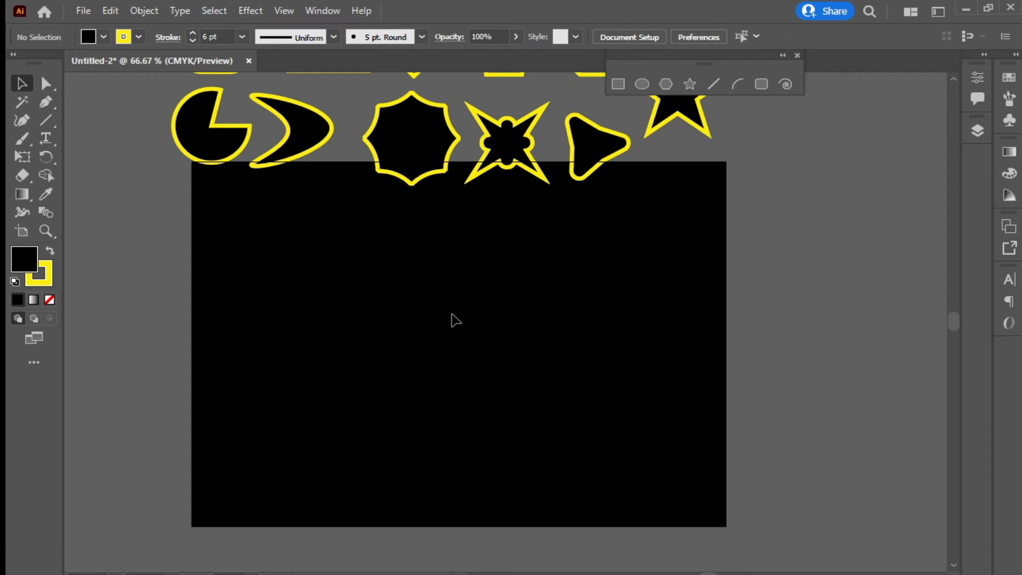
Turn on rulers, place four vertical and three horizontal guides over the artboard, then delete them all
{"action": "key", "text": "ctrl+r"}
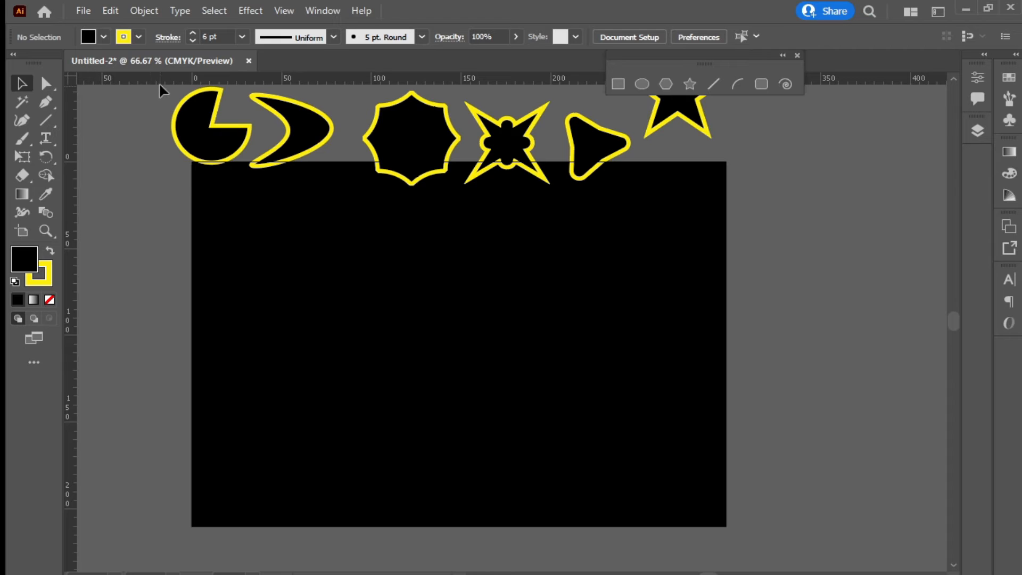
{"action": "left_click_drag", "start_coordinate": [91, 204], "coordinate": [235, 261]}
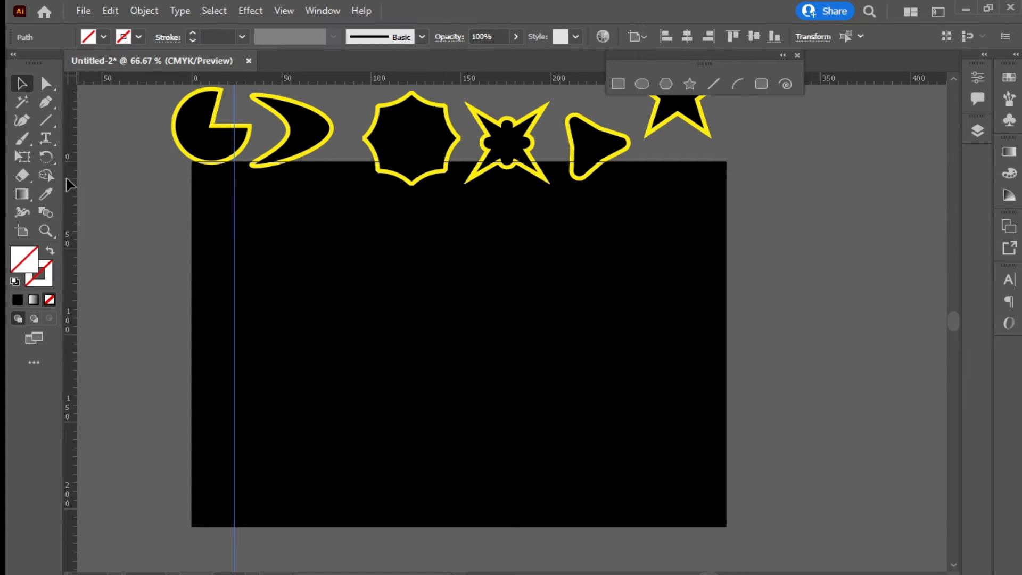
{"action": "left_click_drag", "start_coordinate": [68, 185], "coordinate": [276, 230]}
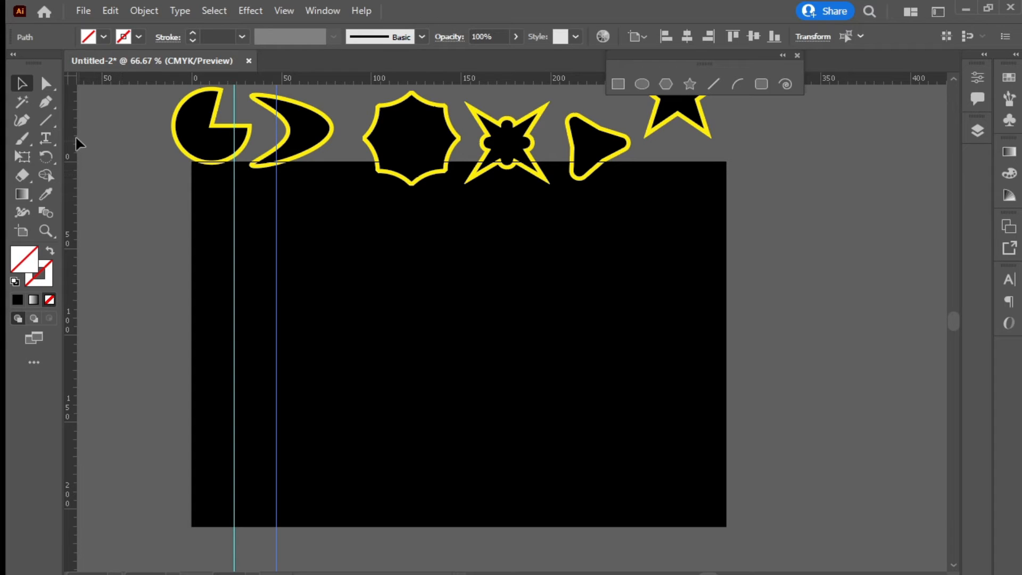
{"action": "left_click_drag", "start_coordinate": [75, 140], "coordinate": [320, 203]}
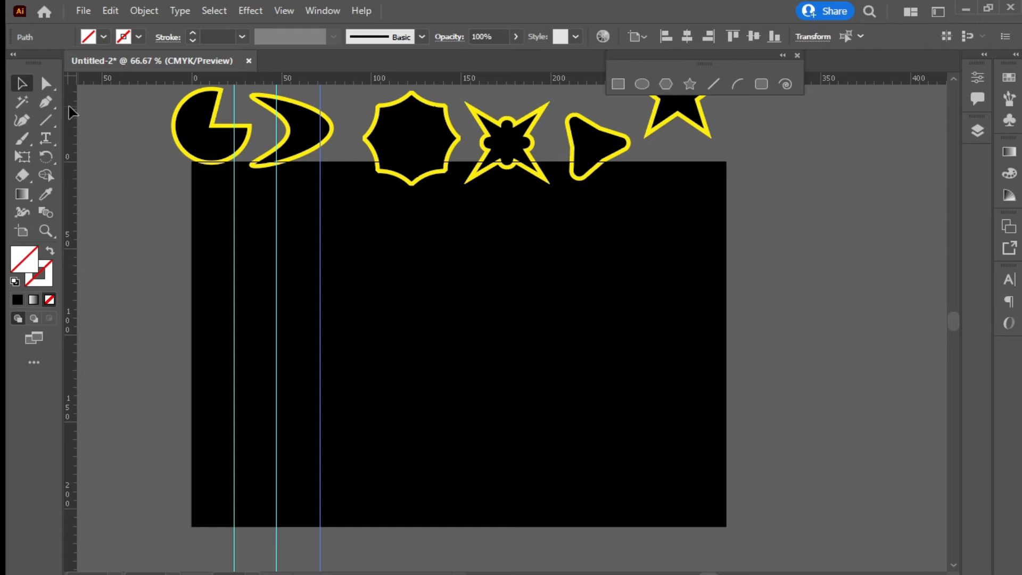
{"action": "left_click_drag", "start_coordinate": [69, 108], "coordinate": [336, 215]}
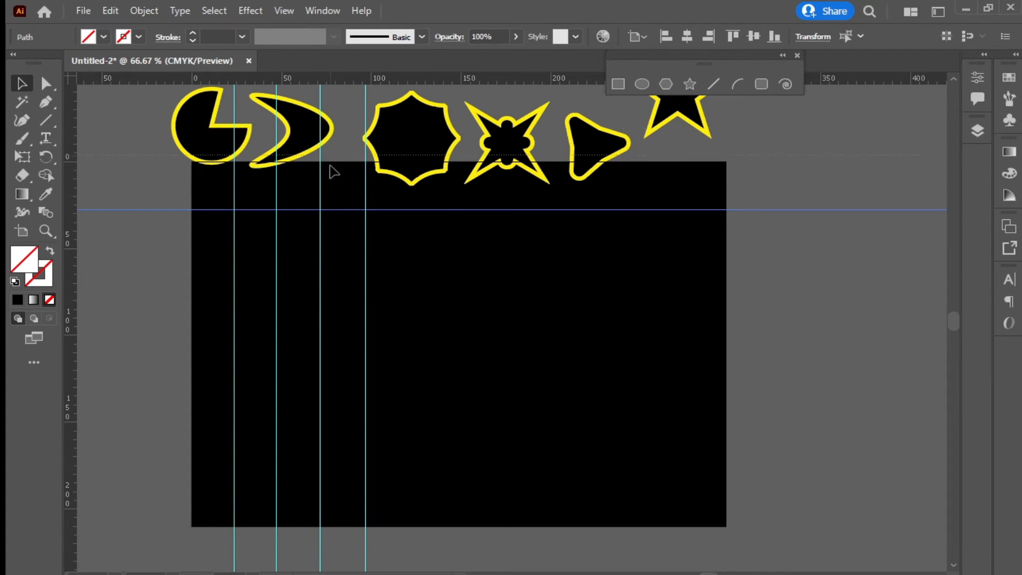
{"action": "left_click_drag", "start_coordinate": [333, 172], "coordinate": [326, 283]}
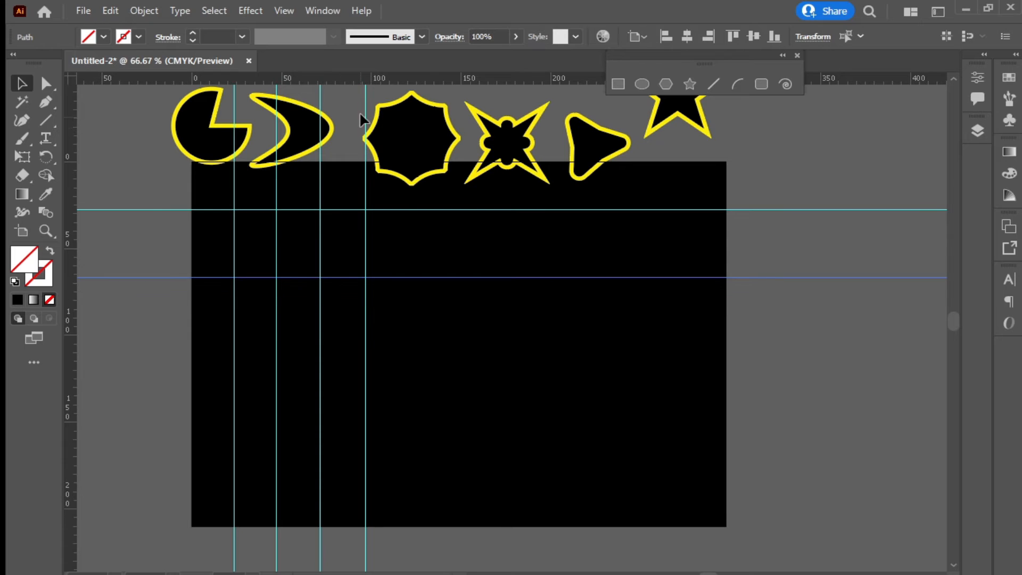
{"action": "left_click_drag", "start_coordinate": [360, 80], "coordinate": [358, 347]}
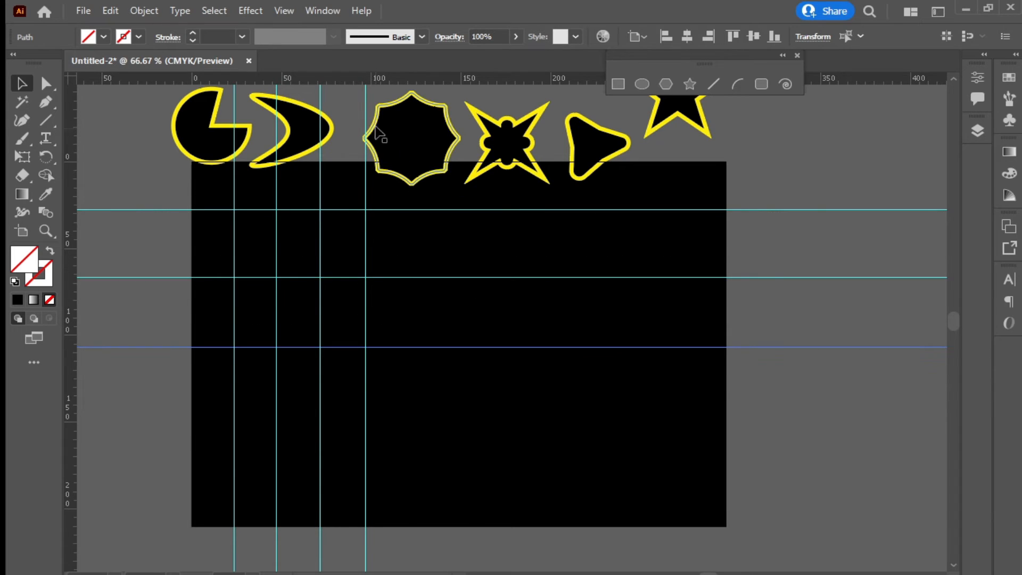
{"action": "left_click_drag", "start_coordinate": [375, 80], "coordinate": [381, 418]}
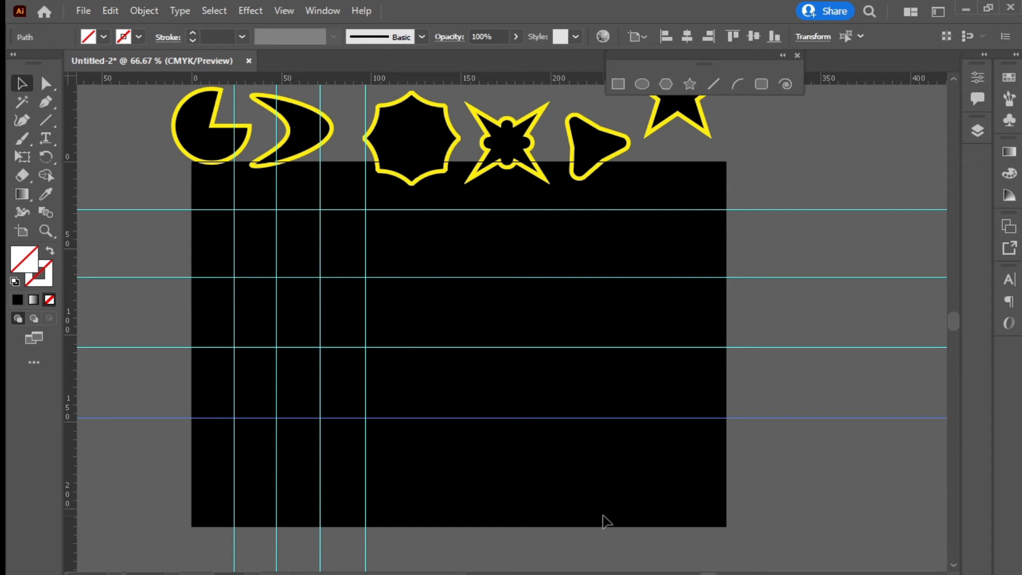
{"action": "left_click_drag", "start_coordinate": [604, 515], "coordinate": [166, 200]}
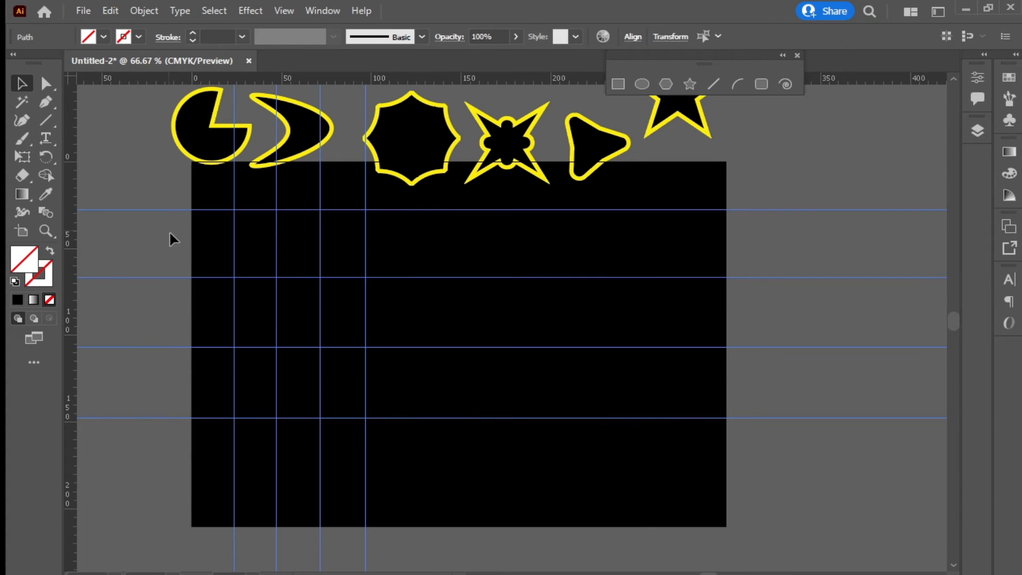
{"action": "key", "text": "Delete"}
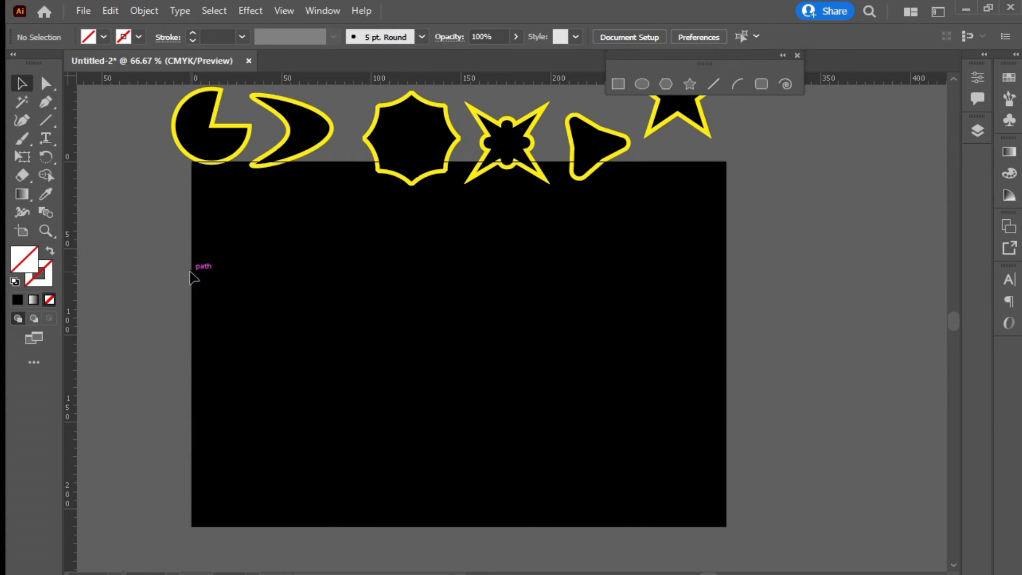
Draw a diagonal line across the black rectangle, make its stroke yellow and shift it up-right
{"action": "left_click", "coordinate": [711, 85]}
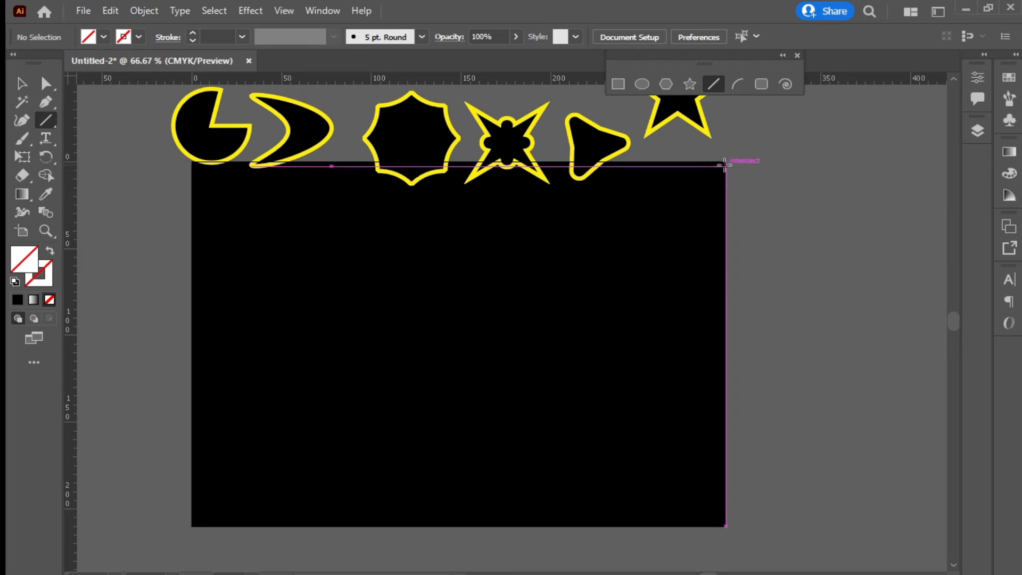
{"action": "left_click_drag", "start_coordinate": [724, 166], "coordinate": [192, 523]}
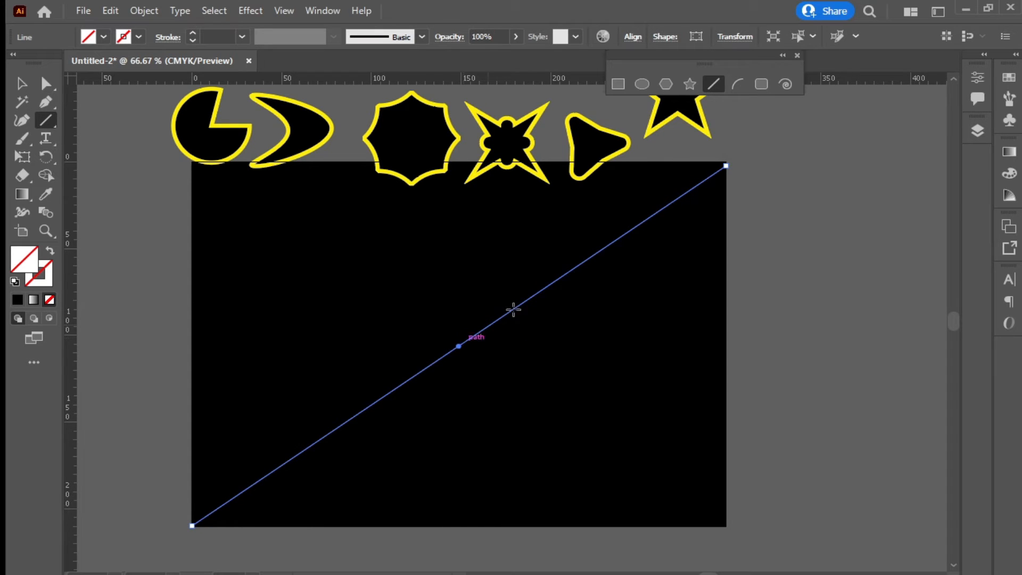
{"action": "left_click", "coordinate": [138, 36]}
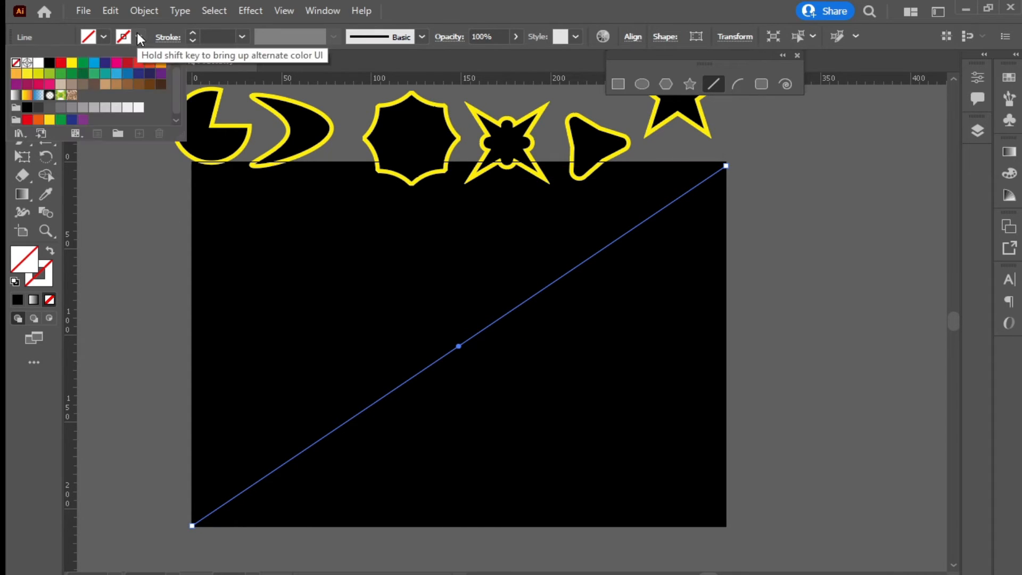
{"action": "left_click", "coordinate": [71, 64]}
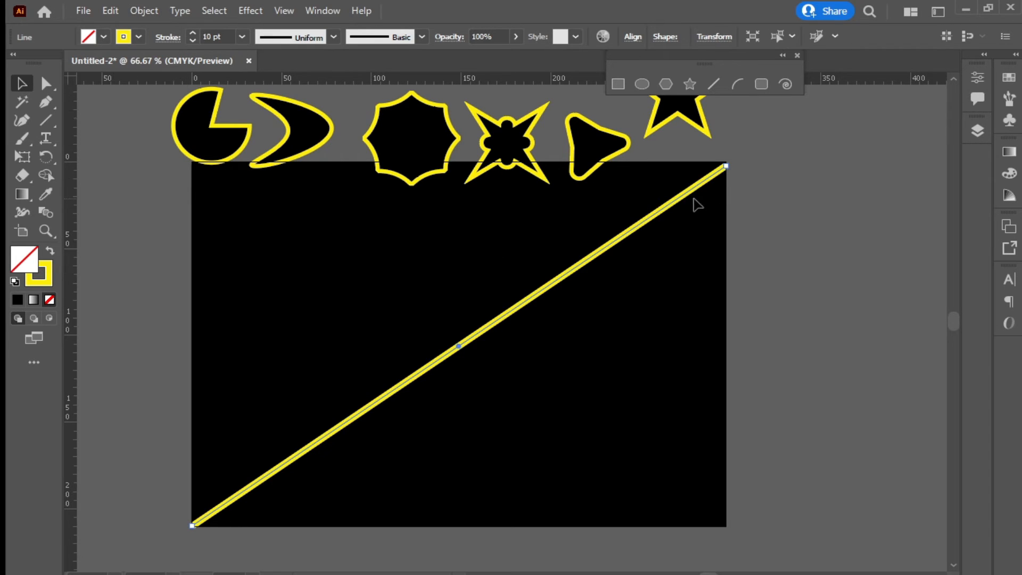
{"action": "left_click_drag", "start_coordinate": [686, 199], "coordinate": [743, 176]}
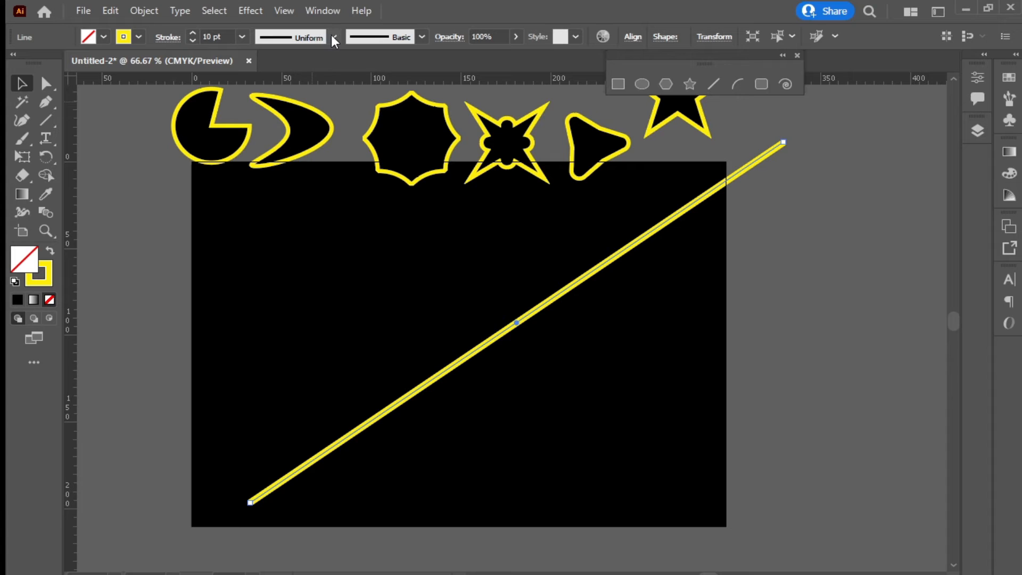
Give the line a lens-shaped width profile and thicken the stroke to 46 pt
{"action": "left_click", "coordinate": [334, 36]}
{"action": "left_click", "coordinate": [284, 93]}
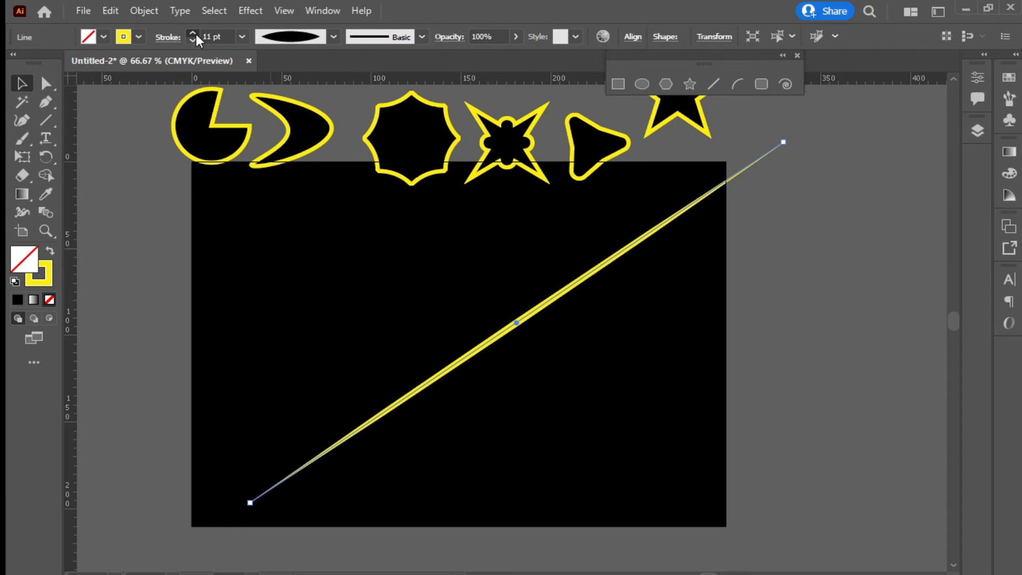
{"action": "left_click_drag", "start_coordinate": [196, 34], "coordinate": [196, 34]}
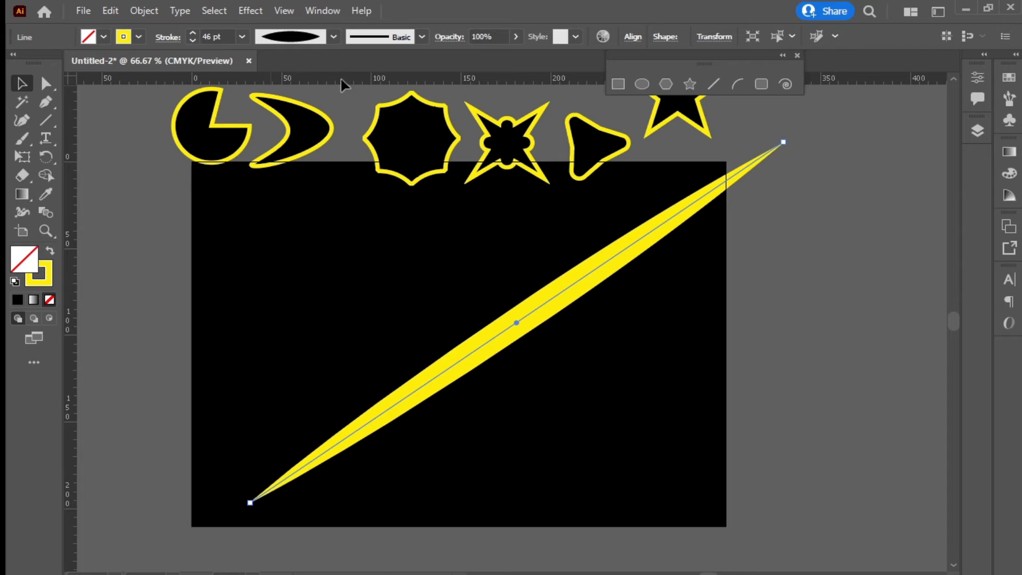
{"action": "left_click", "coordinate": [334, 36]}
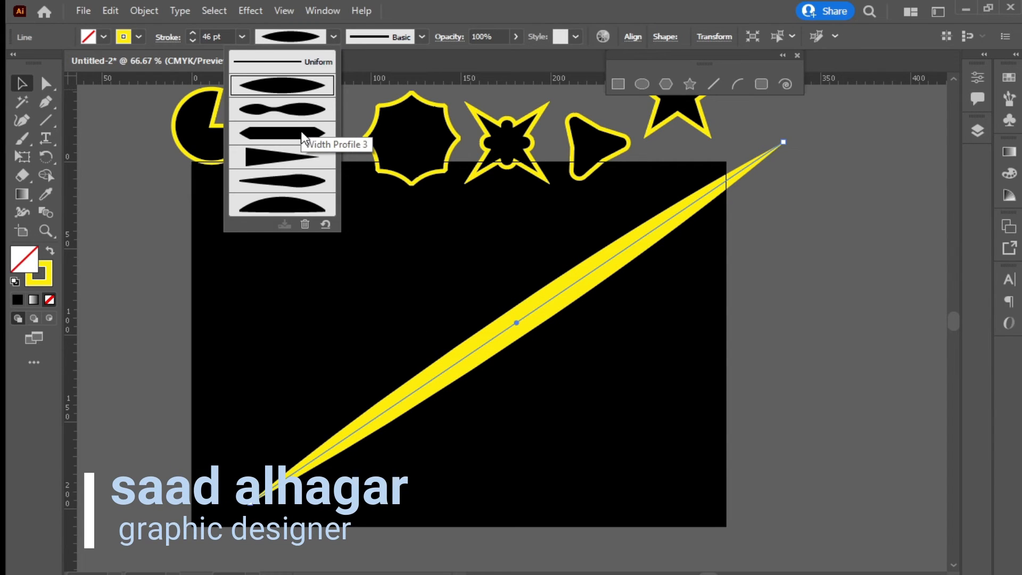
Apply the Charcoal - Feather brush to the line with a 6 pt stroke weight
{"action": "left_click", "coordinate": [422, 36]}
{"action": "scroll", "coordinate": [341, 106], "scroll_direction": "down", "scroll_amount": 2}
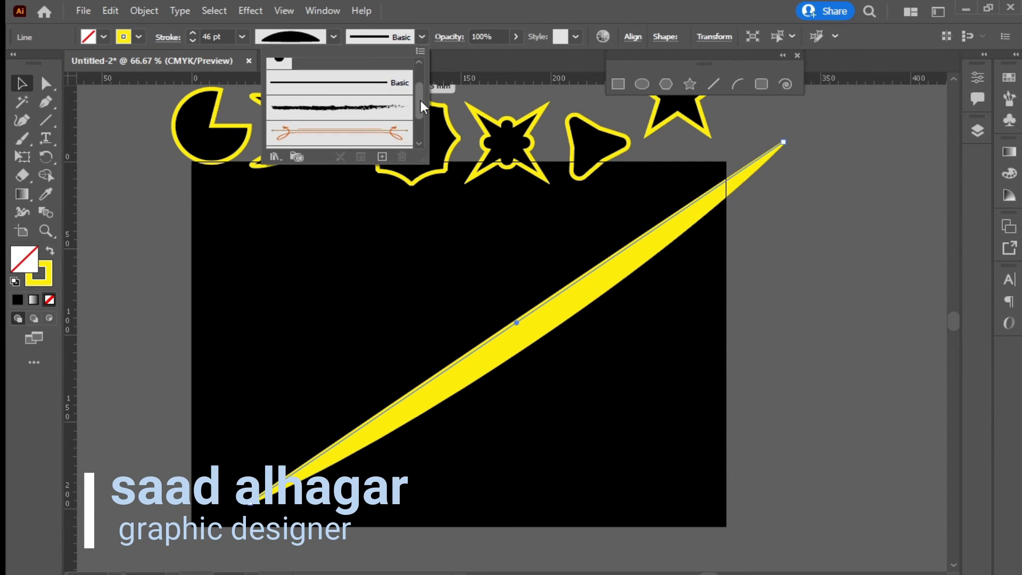
{"action": "left_click", "coordinate": [352, 117]}
{"action": "left_click", "coordinate": [192, 33]}
{"action": "left_click", "coordinate": [193, 33]}
{"action": "left_click", "coordinate": [192, 33]}
{"action": "left_click", "coordinate": [192, 33]}
{"action": "left_click", "coordinate": [193, 33]}
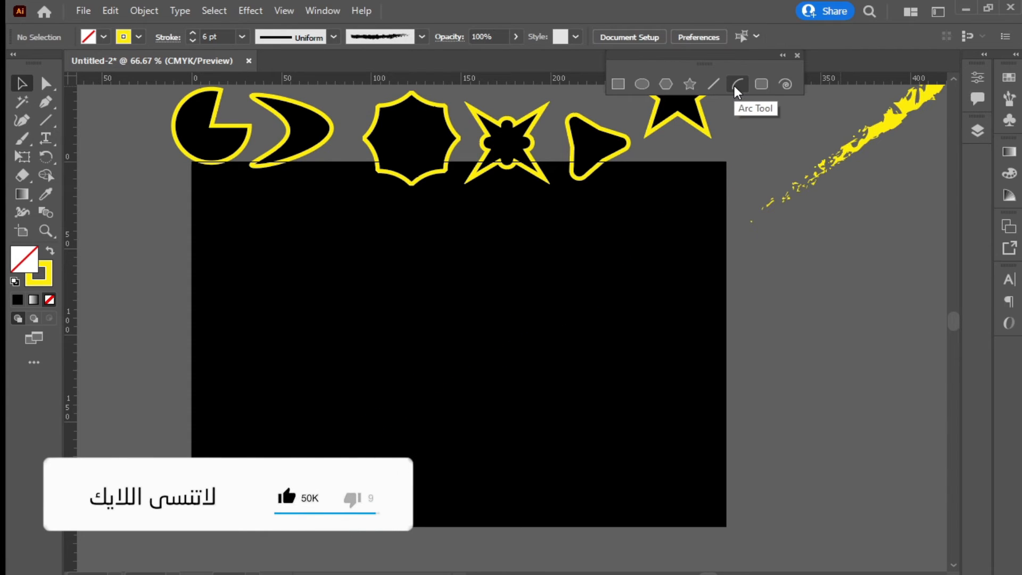
Draw two arcs, one on the artboard's right side and a flipped, flatter one further left
{"action": "left_click", "coordinate": [735, 85]}
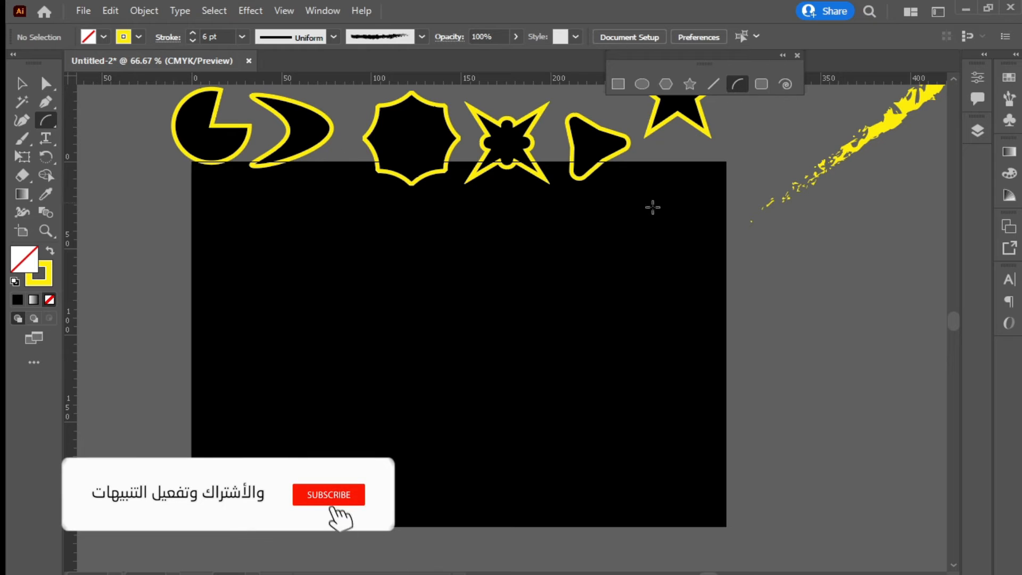
{"action": "left_click_drag", "start_coordinate": [668, 221], "coordinate": [469, 468]}
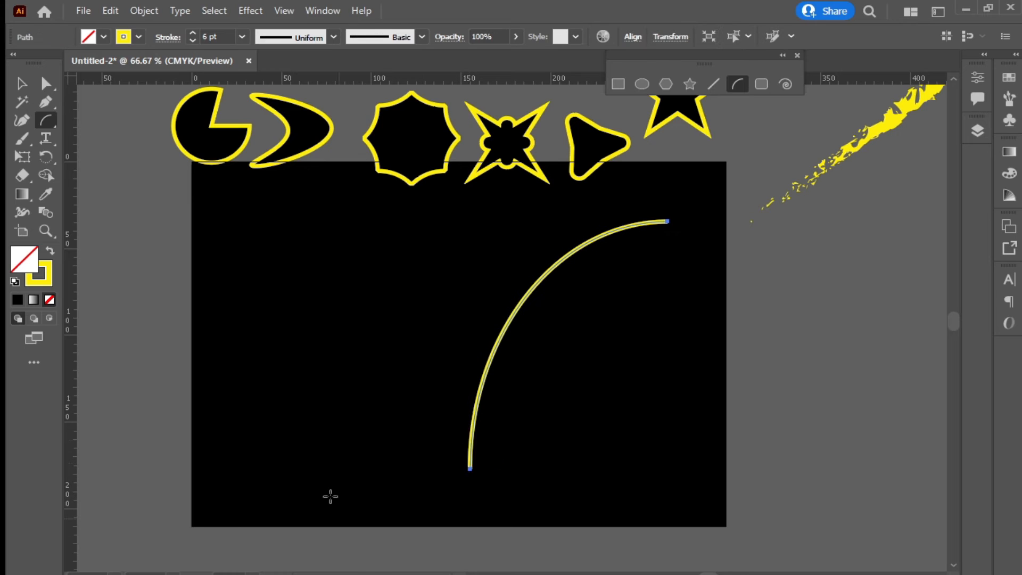
{"action": "mouse_move", "coordinate": [379, 310]}
{"action": "left_mouse_down"}
{"action": "mouse_move", "coordinate": [306, 364]}
{"action": "mouse_move", "coordinate": [297, 443]}
{"action": "mouse_move", "coordinate": [292, 379]}
{"action": "mouse_move", "coordinate": [292, 429]}
{"action": "mouse_move", "coordinate": [379, 426]}
{"action": "mouse_move", "coordinate": [249, 379]}
{"action": "mouse_move", "coordinate": [380, 344]}
{"action": "mouse_move", "coordinate": [376, 317]}
{"action": "mouse_move", "coordinate": [257, 420]}
{"action": "mouse_move", "coordinate": [245, 478]}
{"action": "mouse_move", "coordinate": [247, 400]}
{"action": "mouse_move", "coordinate": [263, 421]}
{"action": "mouse_move", "coordinate": [317, 431]}
{"action": "mouse_move", "coordinate": [289, 429]}
{"action": "mouse_move", "coordinate": [273, 394]}
{"action": "mouse_move", "coordinate": [285, 418]}
{"action": "left_mouse_up"}
{"action": "key", "text": "Down"}
{"action": "key", "text": "Down"}
{"action": "key", "text": "Down"}
{"action": "key", "text": "Down"}
{"action": "key", "text": "Down"}
{"action": "key", "text": "Down"}
{"action": "key", "text": "Down"}
{"action": "key", "text": "Down"}
{"action": "key", "text": "Down"}
{"action": "key", "text": "Down"}
{"action": "key", "text": "Down"}
{"action": "key", "text": "Down"}
{"action": "key", "text": "Down"}
{"action": "key", "text": "Down"}
{"action": "key", "text": "Down"}
{"action": "key", "text": "Down"}
{"action": "key", "text": "Down"}
{"action": "key", "text": "Down"}
{"action": "key", "text": "Down"}
{"action": "key", "text": "Down"}
{"action": "key", "text": "Down"}
{"action": "key", "text": "Down"}
{"action": "key", "text": "Down"}
{"action": "key", "text": "Up"}
{"action": "key", "text": "Up"}
{"action": "key", "text": "Up"}
{"action": "key", "text": "Up"}
{"action": "key", "text": "Up"}
{"action": "key", "text": "Up"}
{"action": "key", "text": "Up"}
{"action": "key", "text": "Up"}
{"action": "key", "text": "Up"}
{"action": "key", "text": "Up"}
{"action": "key", "text": "Up"}
{"action": "key", "text": "Up"}
{"action": "key", "text": "Up"}
{"action": "key", "text": "Up"}
{"action": "key", "text": "Up"}
{"action": "key", "text": "Up"}
{"action": "key", "text": "Up"}
{"action": "key", "text": "Up"}
{"action": "key", "text": "Up"}
{"action": "key", "text": "Up"}
{"action": "key", "text": "Up"}
{"action": "key", "text": "alt"}
{"action": "key", "text": "alt"}
{"action": "key", "text": "alt"}
{"action": "key", "text": "alt"}
{"action": "key", "text": "v"}
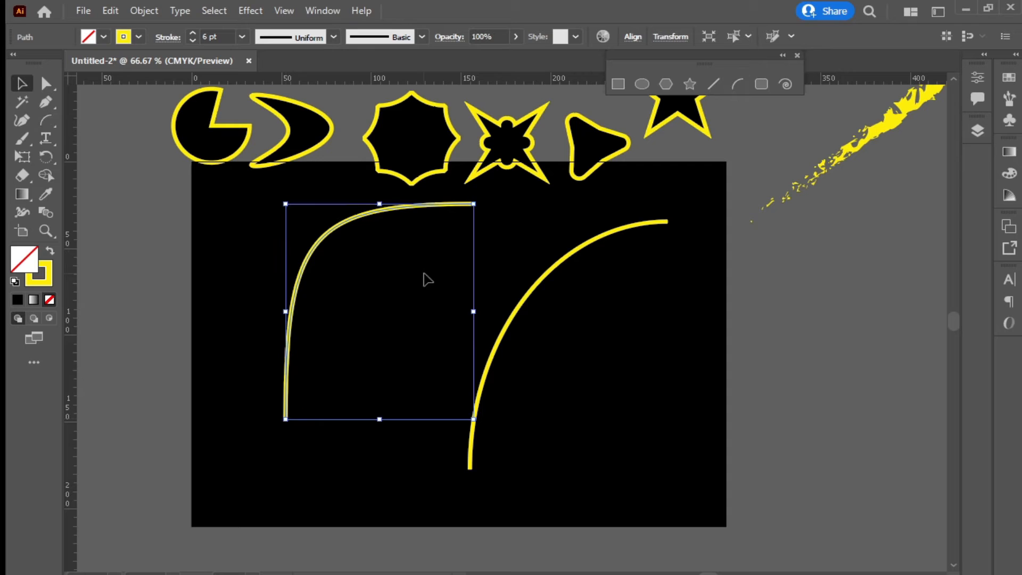
Drag the right arc's anchor handles to bend it into an S-curve
{"action": "left_click_drag", "start_coordinate": [587, 377], "coordinate": [503, 313]}
{"action": "left_click", "coordinate": [47, 85]}
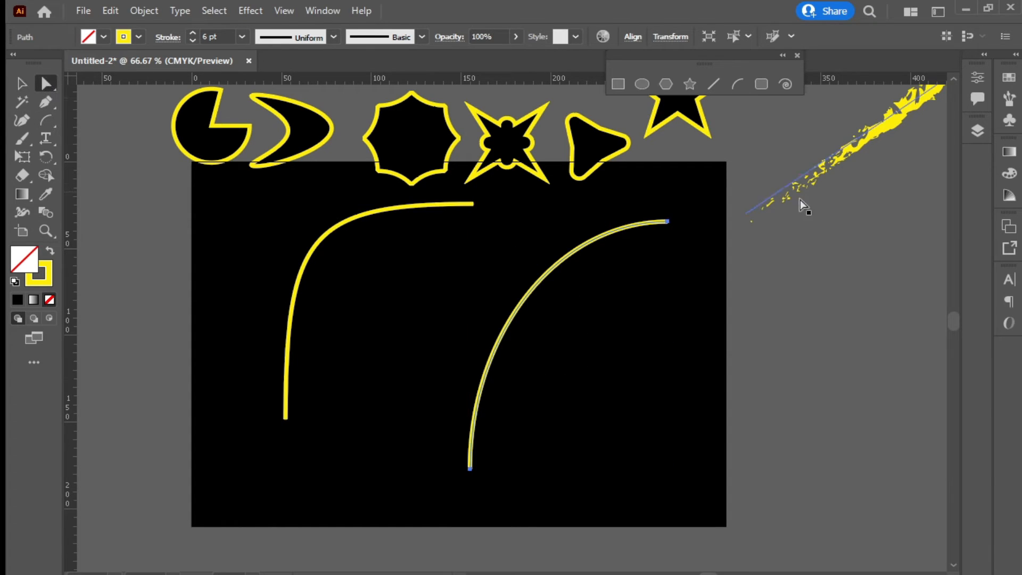
{"action": "left_click_drag", "start_coordinate": [653, 255], "coordinate": [652, 255]}
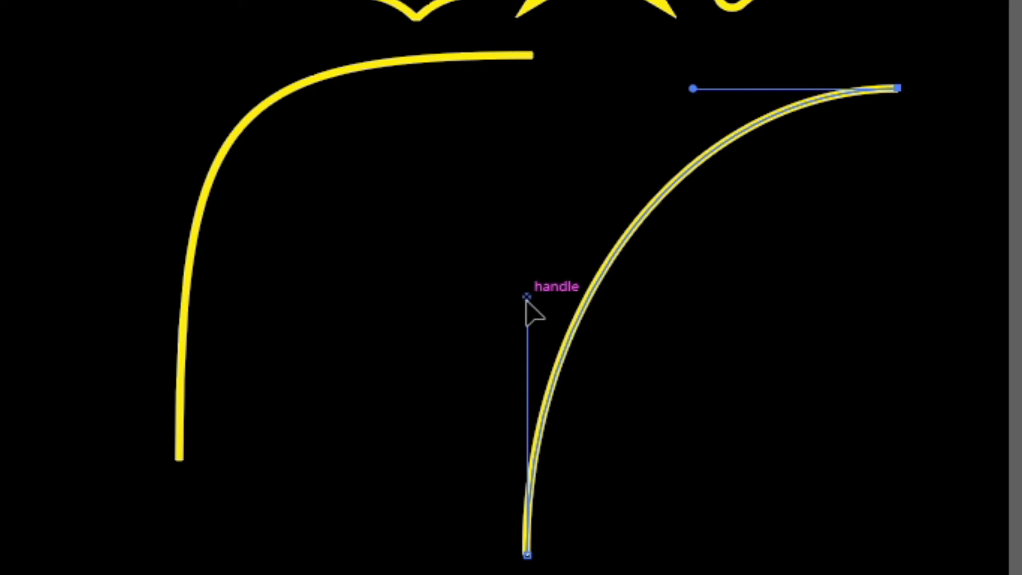
{"action": "left_click_drag", "start_coordinate": [527, 302], "coordinate": [833, 389]}
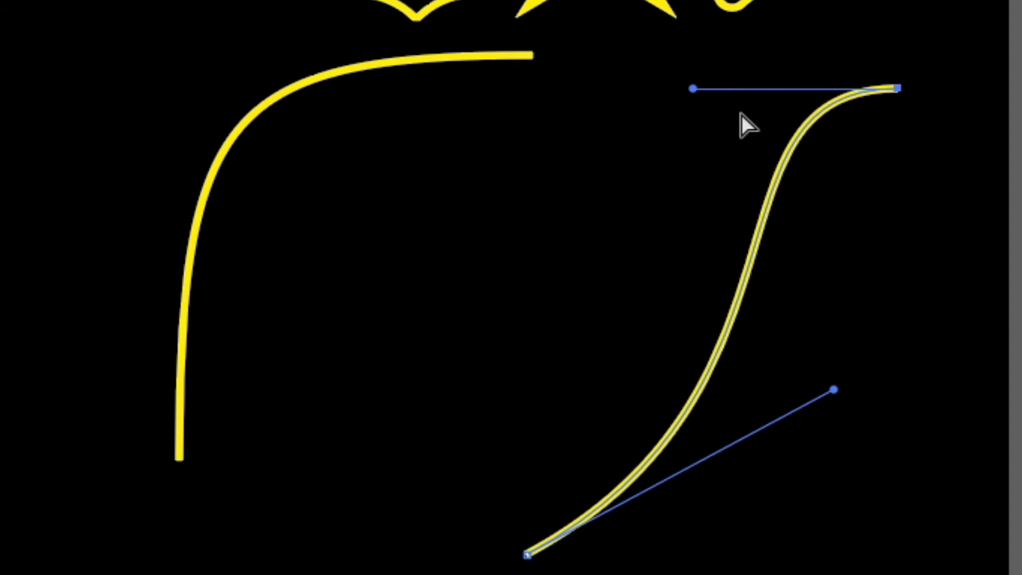
{"action": "left_click_drag", "start_coordinate": [693, 90], "coordinate": [626, 136]}
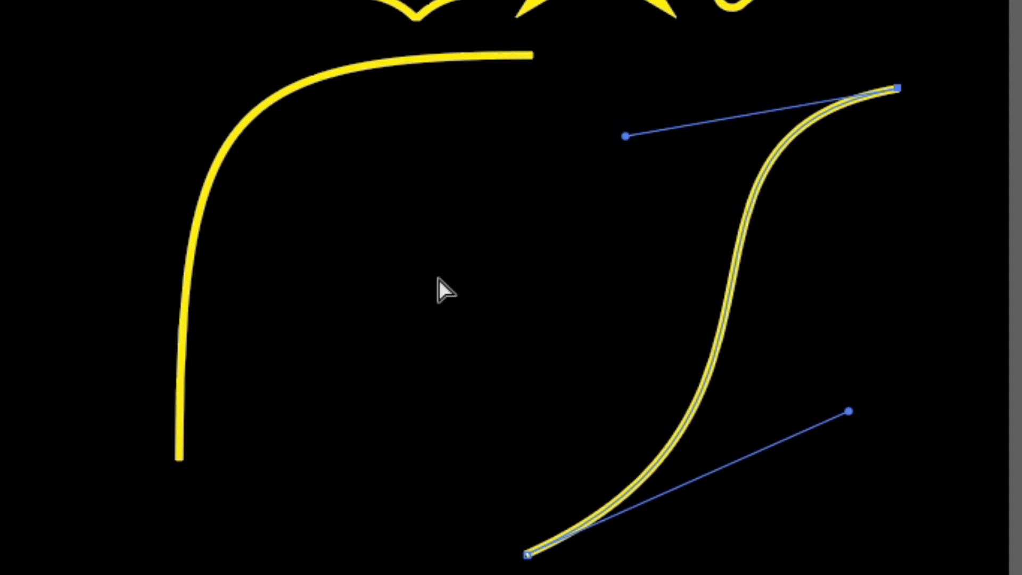
Reshape the left curve's handles into an S-shape with a deeper lower bend
{"action": "left_click", "coordinate": [184, 298]}
{"action": "left_click_drag", "start_coordinate": [179, 106], "coordinate": [626, 328]}
{"action": "left_click_drag", "start_coordinate": [228, 55], "coordinate": [633, 182]}
{"action": "left_click_drag", "start_coordinate": [625, 328], "coordinate": [530, 550]}
{"action": "left_click", "coordinate": [551, 570]}
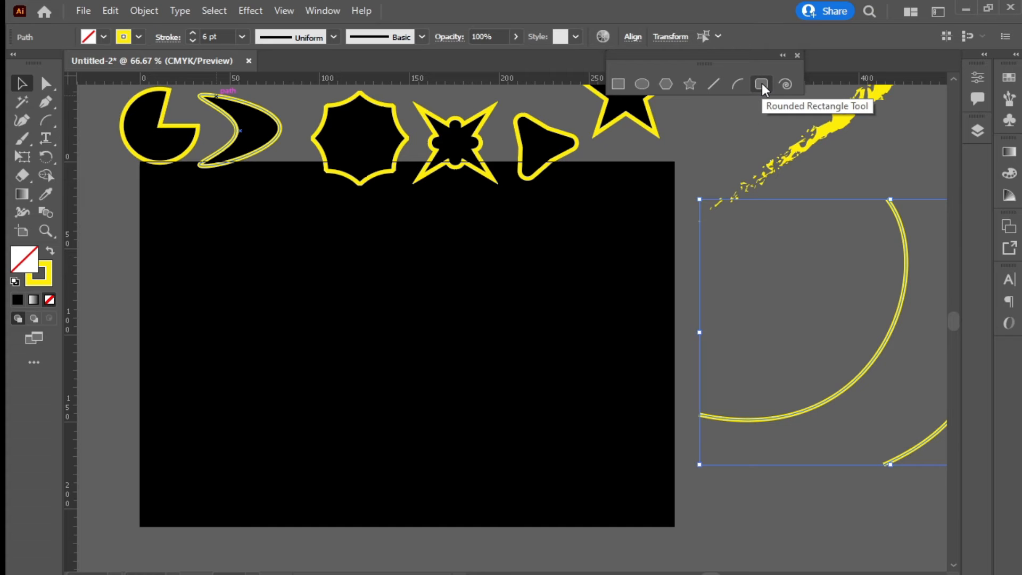
Draw a rectangle and drag its Inverted Round live corners inward to form a four-point star
{"action": "left_click", "coordinate": [761, 83]}
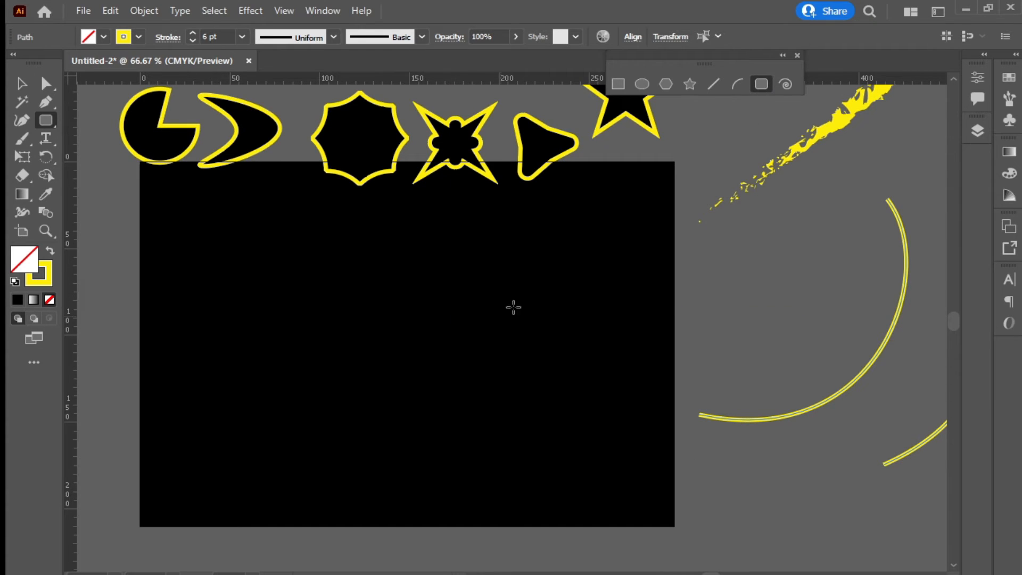
{"action": "left_click_drag", "start_coordinate": [541, 280], "coordinate": [275, 464]}
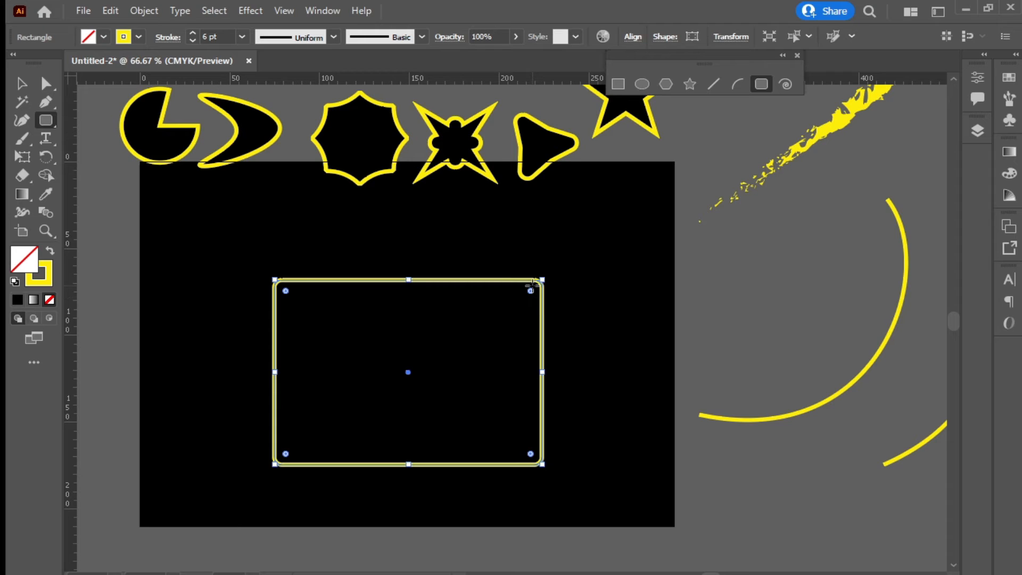
{"action": "left_click_drag", "start_coordinate": [533, 284], "coordinate": [506, 319]}
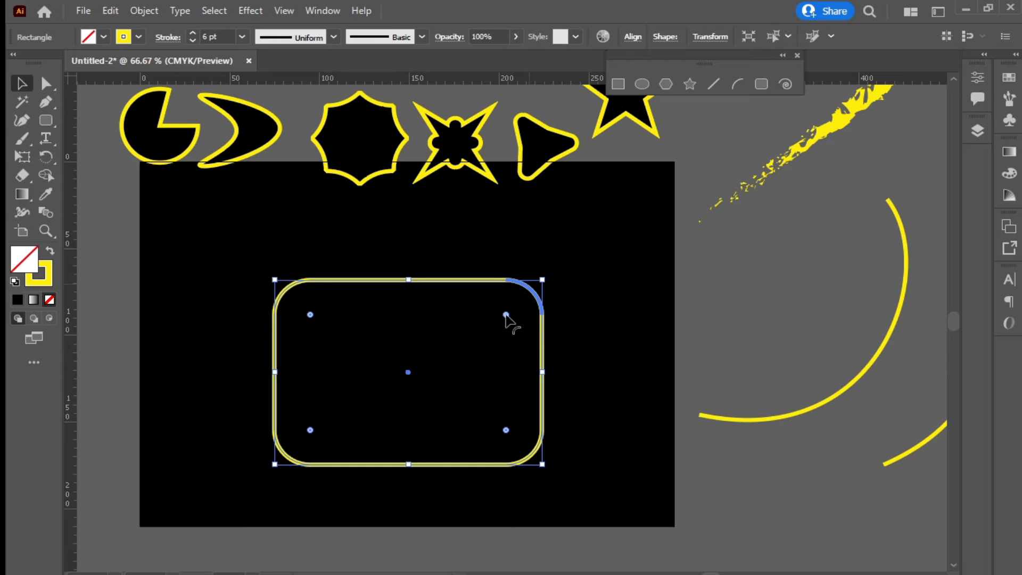
{"action": "left_click", "coordinate": [506, 315], "text": "alt"}
{"action": "left_click_drag", "start_coordinate": [505, 315], "coordinate": [461, 358]}
Narrow the star's bounding box and place it beside the yellow arc, right of the artboard
{"action": "left_click_drag", "start_coordinate": [541, 372], "coordinate": [464, 282]}
{"action": "left_click_drag", "start_coordinate": [272, 270], "coordinate": [285, 279]}
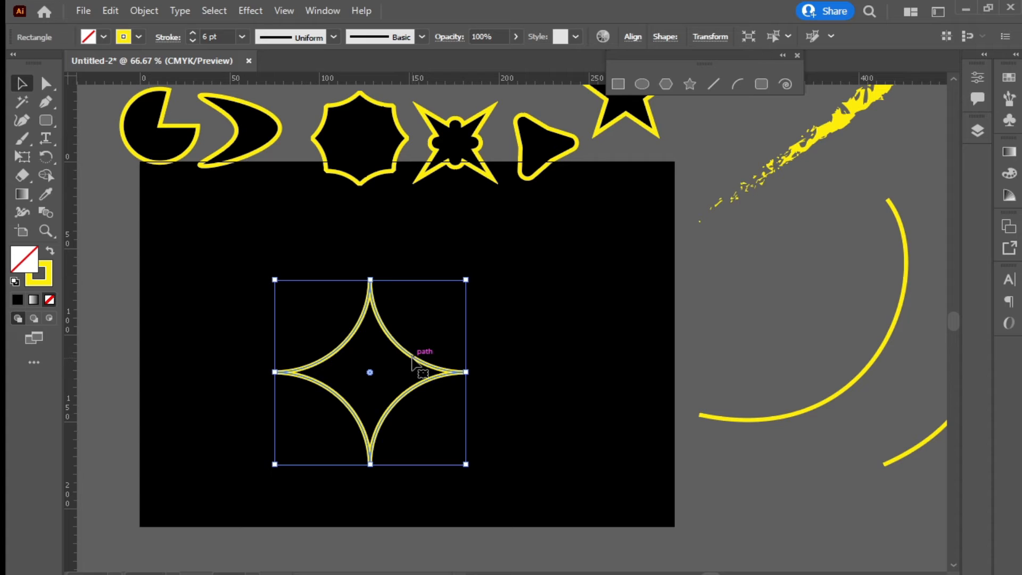
{"action": "left_click_drag", "start_coordinate": [414, 362], "coordinate": [836, 282]}
{"action": "left_click", "coordinate": [819, 311]}
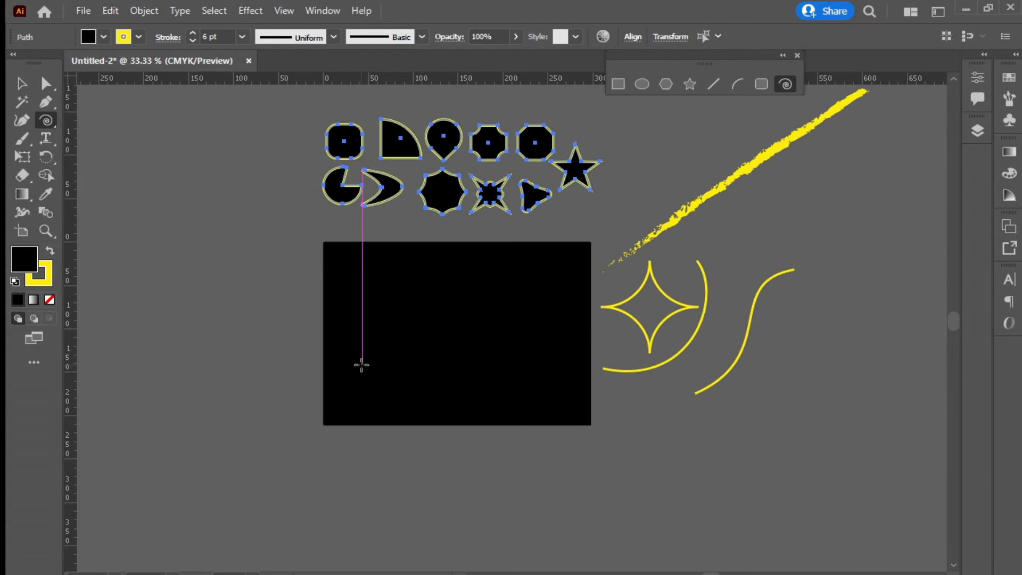
Draw a trial spiral on the black rectangle, zoom in on it, then delete it
{"action": "mouse_move", "coordinate": [407, 311]}
{"action": "left_mouse_down"}
{"action": "mouse_move", "coordinate": [429, 292]}
{"action": "mouse_move", "coordinate": [462, 348]}
{"action": "left_mouse_up"}
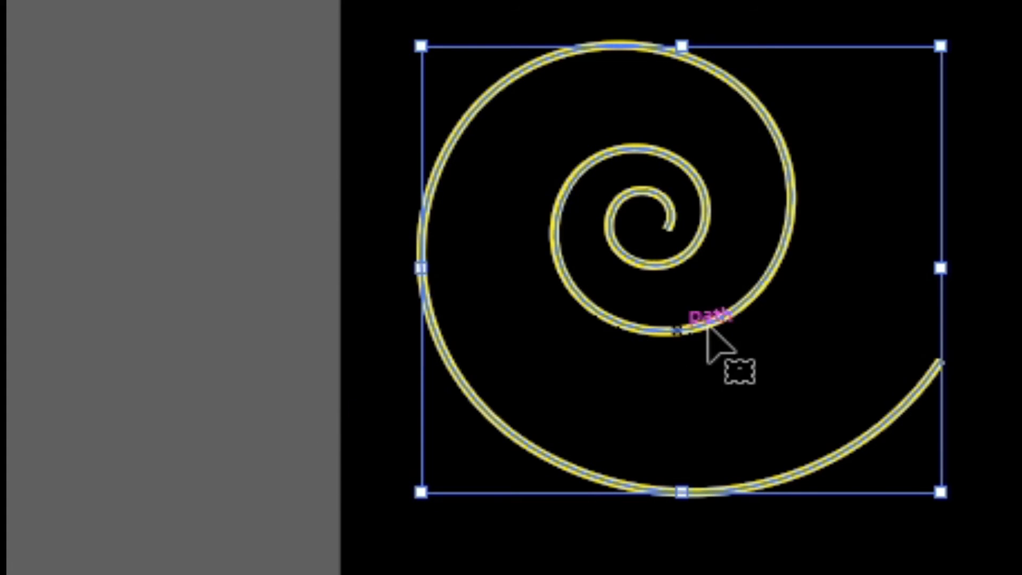
{"action": "key", "text": "ctrl+plus"}
{"action": "key", "text": "ctrl+0"}
{"action": "key", "text": "v"}
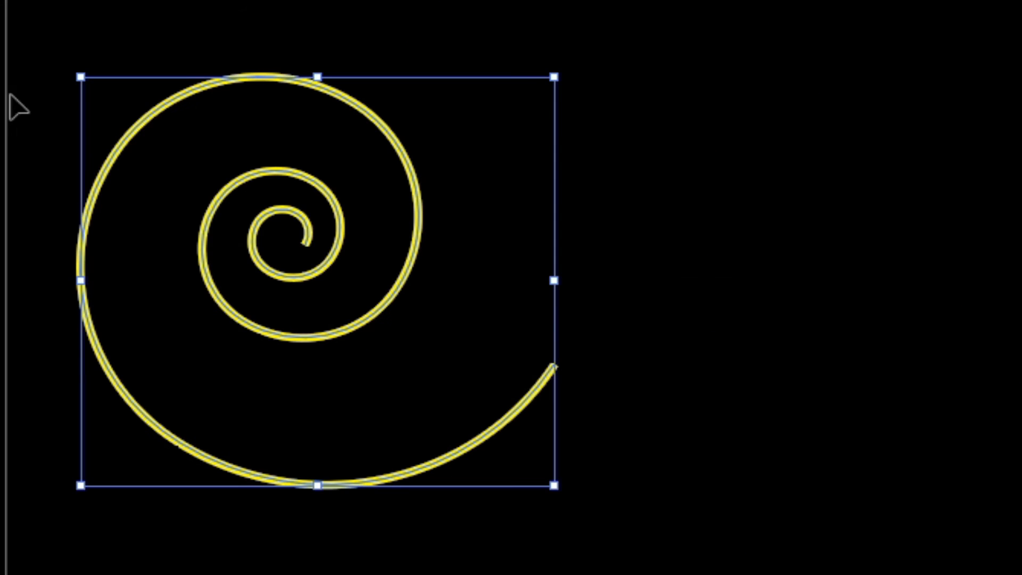
{"action": "key", "text": "Delete"}
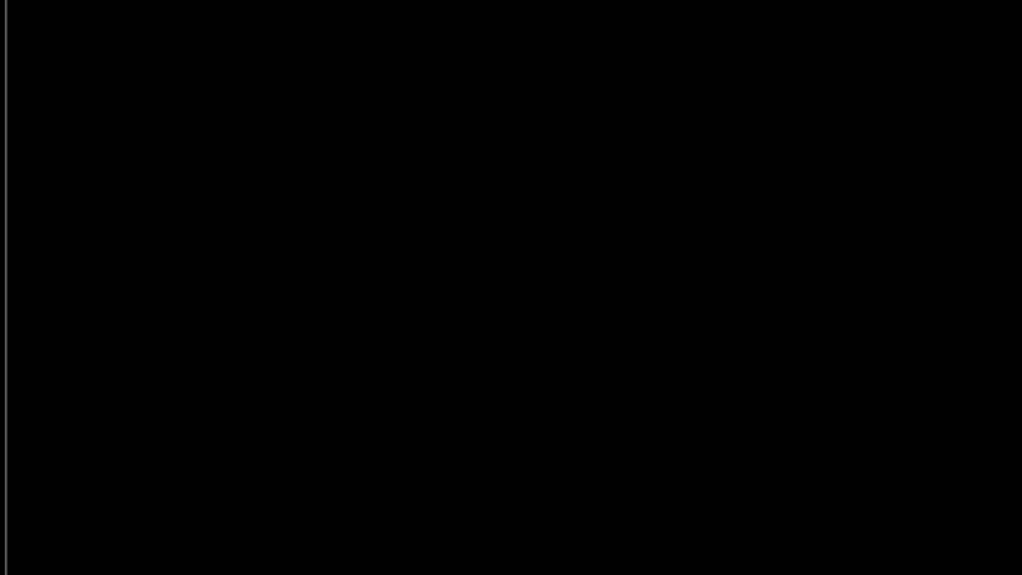
Drag out a new spiral with its segments adjusted by arrow keys, then shrink it and move it top-left
{"action": "left_click_drag", "start_coordinate": [258, 153], "coordinate": [701, 386]}
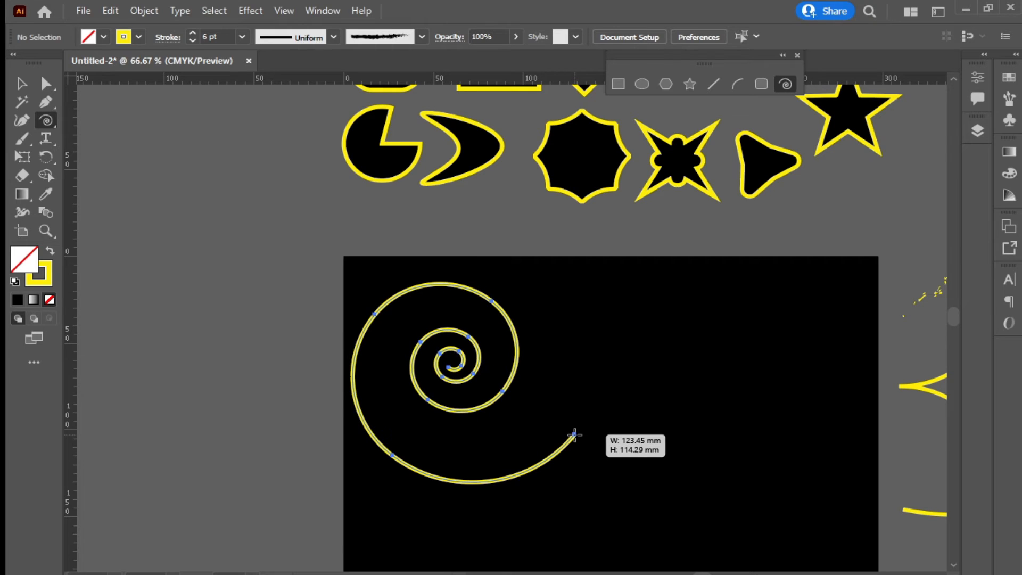
{"action": "key", "text": "Down"}
{"action": "key", "text": "Down"}
{"action": "key", "text": "Down"}
{"action": "key", "text": "Down"}
{"action": "key", "text": "Down"}
{"action": "key", "text": "Down"}
{"action": "key", "text": "Up"}
{"action": "key", "text": "Up"}
{"action": "key", "text": "Up"}
{"action": "key", "text": "Up"}
{"action": "key", "text": "Up"}
{"action": "key", "text": "Down"}
{"action": "key", "text": "Down"}
{"action": "key", "text": "Down"}
{"action": "key", "text": "Down"}
{"action": "key", "text": "Down"}
{"action": "key", "text": "Down"}
{"action": "key", "text": "Down"}
{"action": "key", "text": "Down"}
{"action": "key", "text": "Down"}
{"action": "key", "text": "Down"}
{"action": "key", "text": "Down"}
{"action": "key", "text": "Down"}
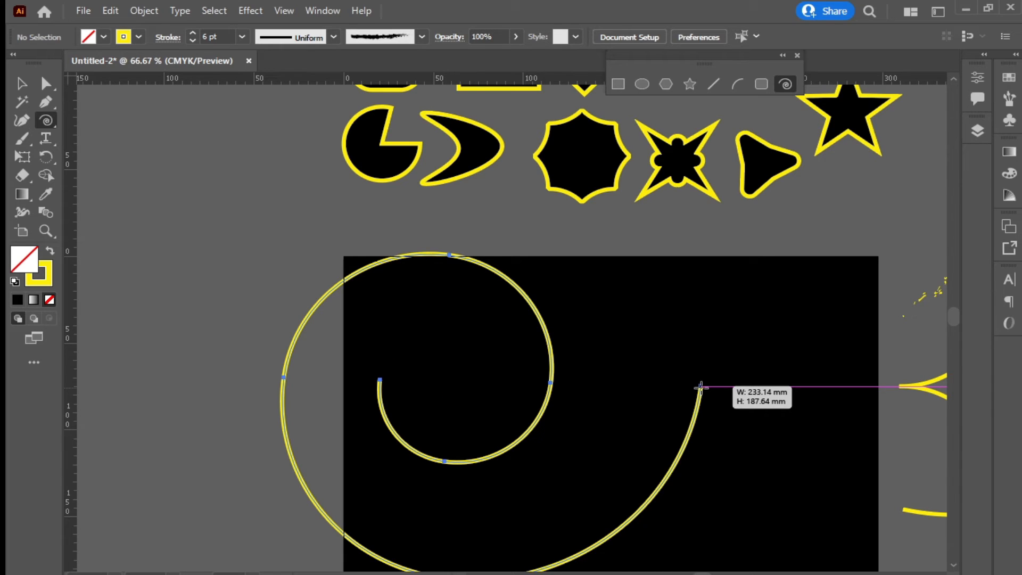
{"action": "left_click_drag", "start_coordinate": [701, 386], "coordinate": [616, 478]}
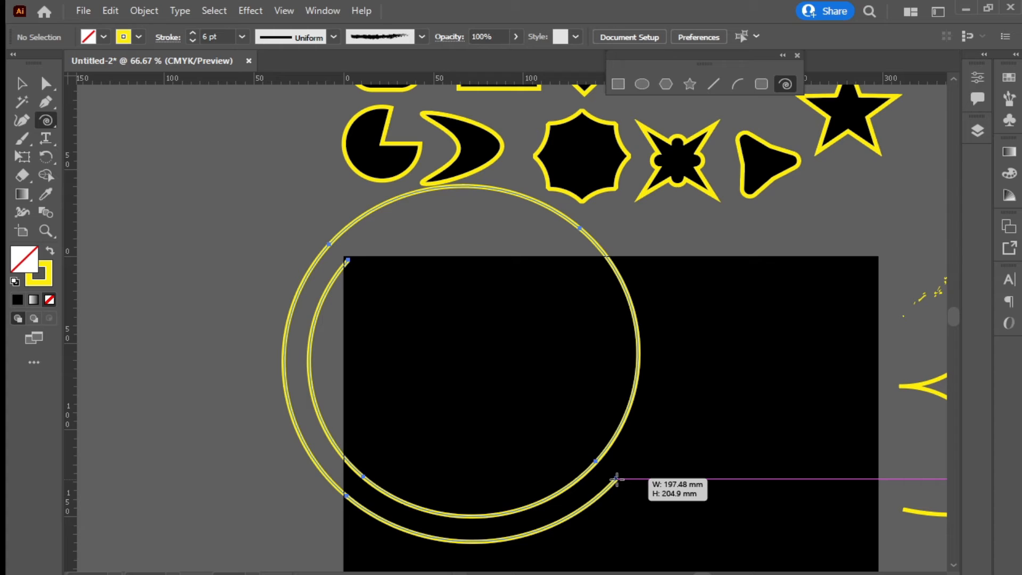
{"action": "key", "text": "Up"}
{"action": "key", "text": "Up"}
{"action": "key", "text": "Up"}
{"action": "key", "text": "Up"}
{"action": "key", "text": "Up"}
{"action": "key", "text": "Up"}
{"action": "key", "text": "Up"}
{"action": "mouse_move", "coordinate": [615, 479]}
{"action": "left_mouse_down"}
{"action": "mouse_move", "coordinate": [627, 480]}
{"action": "mouse_move", "coordinate": [591, 484]}
{"action": "mouse_move", "coordinate": [621, 485]}
{"action": "mouse_move", "coordinate": [606, 479]}
{"action": "left_mouse_up"}
{"action": "key", "text": "Up"}
{"action": "key", "text": "Up"}
{"action": "key", "text": "Up"}
{"action": "key", "text": "Up"}
{"action": "key", "text": "Up"}
{"action": "key", "text": "Up"}
{"action": "key", "text": "Up"}
{"action": "key", "text": "Up"}
{"action": "key", "text": "Up"}
{"action": "key", "text": "Up"}
{"action": "key", "text": "Up"}
{"action": "key", "text": "Up"}
{"action": "key", "text": "Up"}
{"action": "key", "text": "Up"}
{"action": "key", "text": "Up"}
{"action": "key", "text": "Up"}
{"action": "key", "text": "Up"}
{"action": "key", "text": "Up"}
{"action": "key", "text": "Up"}
{"action": "key", "text": "Up"}
{"action": "key", "text": "Up"}
{"action": "key", "text": "Up"}
{"action": "key", "text": "Up"}
{"action": "key", "text": "Up"}
{"action": "key", "text": "Up"}
{"action": "key", "text": "Up"}
{"action": "key", "text": "Up"}
{"action": "key", "text": "Up"}
{"action": "key", "text": "Up"}
{"action": "key", "text": "Up"}
{"action": "key", "text": "Up"}
{"action": "key", "text": "Up"}
{"action": "key", "text": "Up"}
{"action": "key", "text": "Down"}
{"action": "key", "text": "Down"}
{"action": "key", "text": "Down"}
{"action": "key", "text": "Down"}
{"action": "key", "text": "Down"}
{"action": "key", "text": "Down"}
{"action": "key", "text": "Down"}
{"action": "key", "text": "Down"}
{"action": "key", "text": "Down"}
{"action": "key", "text": "Down"}
{"action": "key", "text": "Down"}
{"action": "key", "text": "Down"}
{"action": "key", "text": "Down"}
{"action": "key", "text": "Down"}
{"action": "key", "text": "Down"}
{"action": "key", "text": "v"}
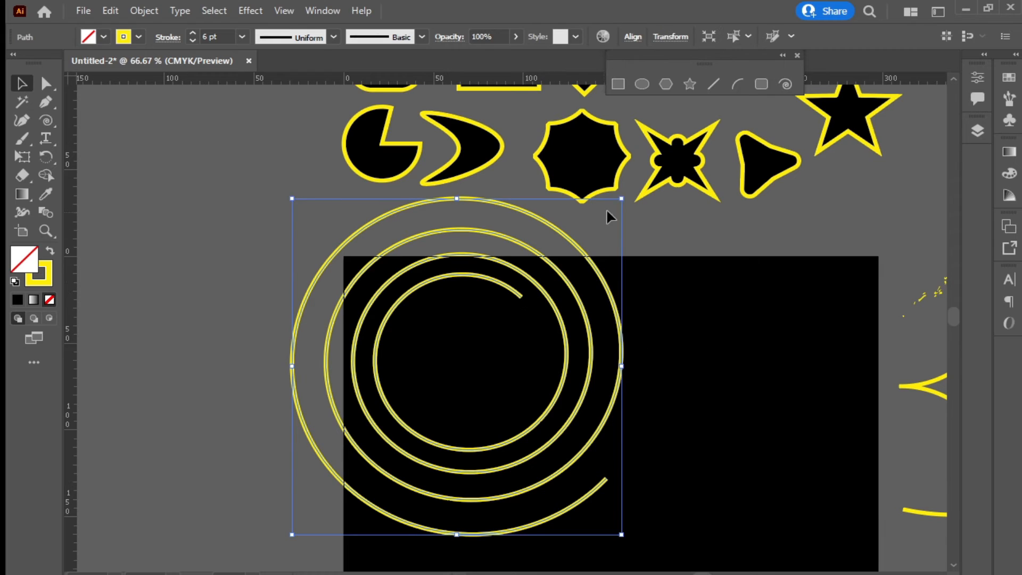
{"action": "left_click_drag", "start_coordinate": [625, 193], "coordinate": [615, 206]}
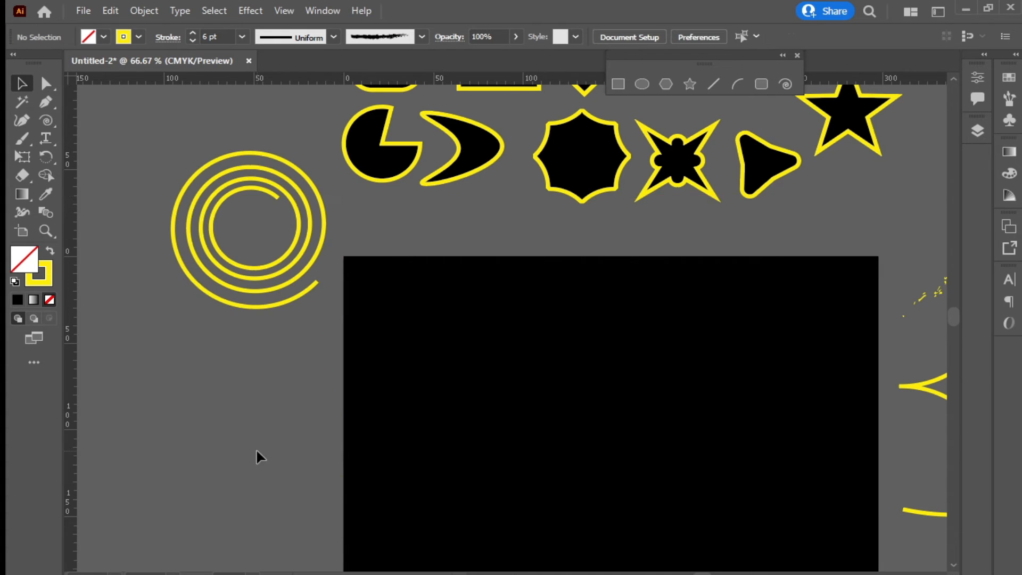
{"action": "left_click_drag", "start_coordinate": [709, 55], "coordinate": [760, 46]}
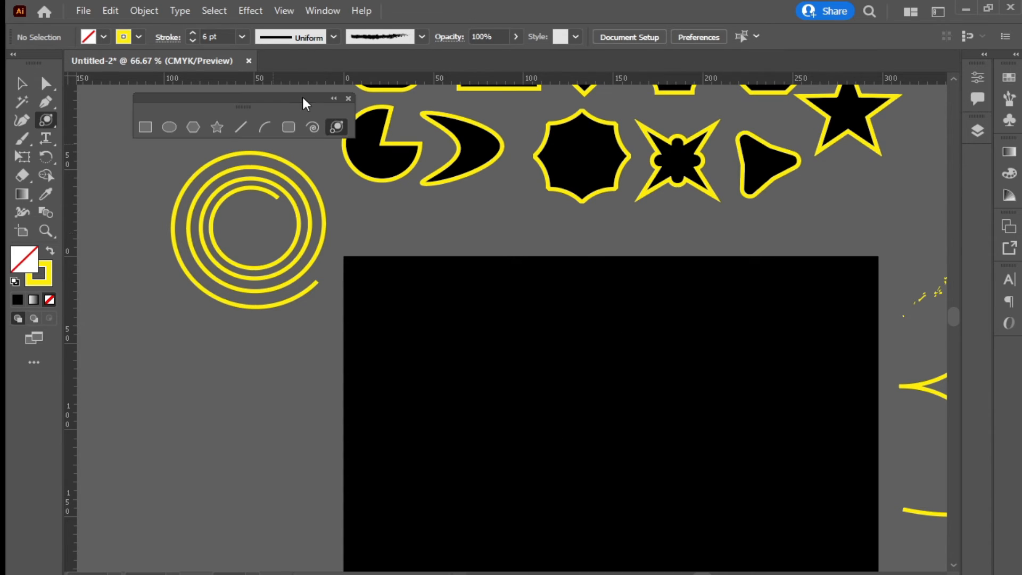
{"action": "scroll", "coordinate": [488, 358], "scroll_direction": "down", "scroll_amount": 4}
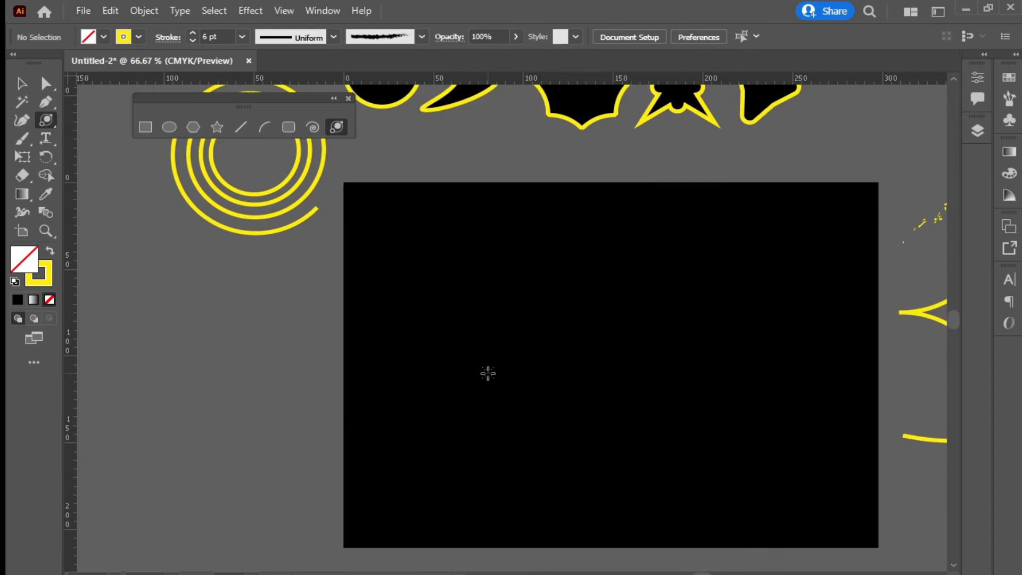
{"action": "left_click_drag", "start_coordinate": [488, 309], "coordinate": [149, 184]}
{"action": "left_click", "coordinate": [22, 84]}
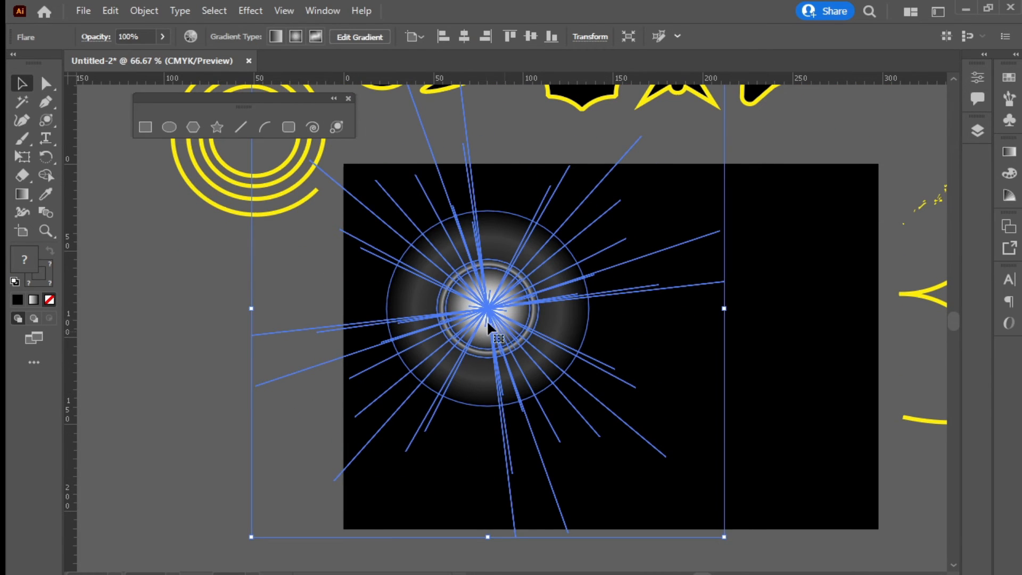
{"action": "left_click_drag", "start_coordinate": [484, 306], "coordinate": [539, 333]}
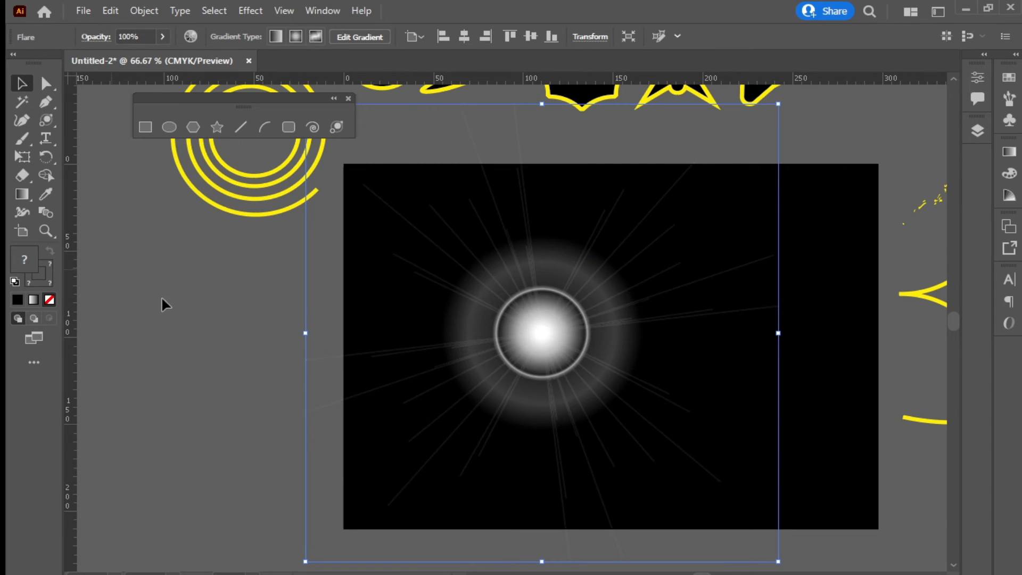
{"action": "left_click_drag", "start_coordinate": [521, 410], "coordinate": [598, 406]}
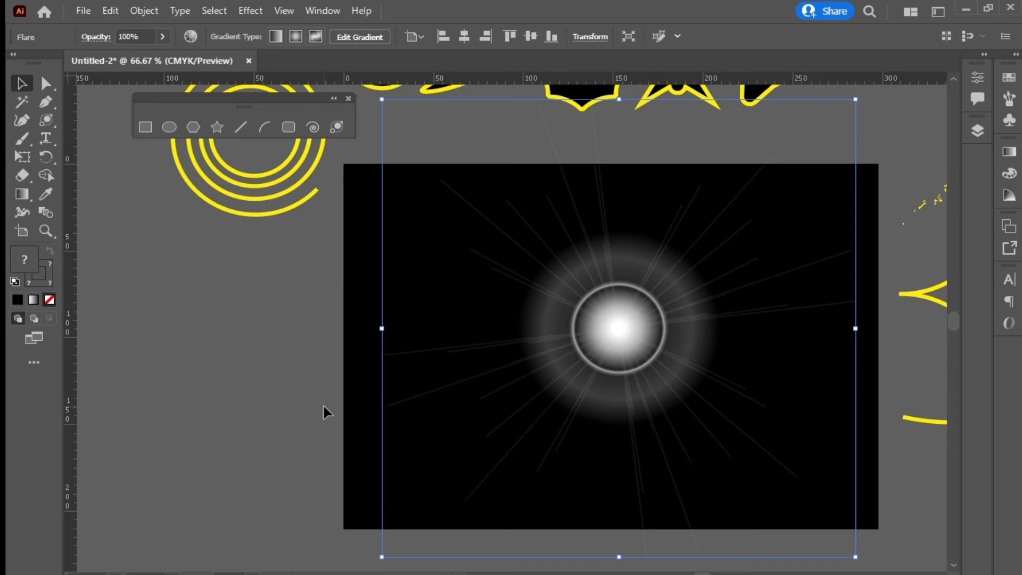
{"action": "left_click_drag", "start_coordinate": [655, 335], "coordinate": [514, 340]}
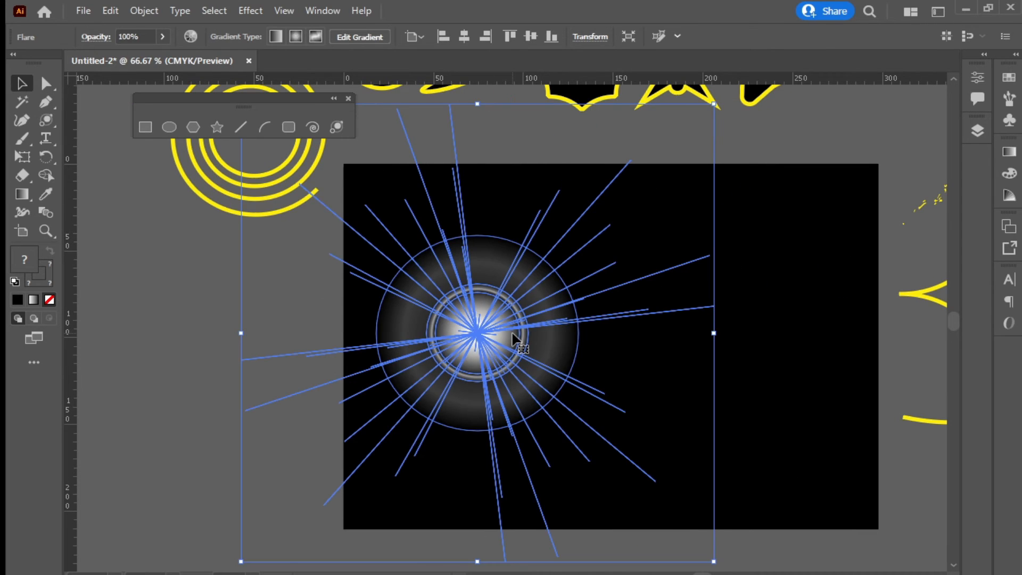
{"action": "key", "text": "Delete"}
{"action": "left_click", "coordinate": [336, 126]}
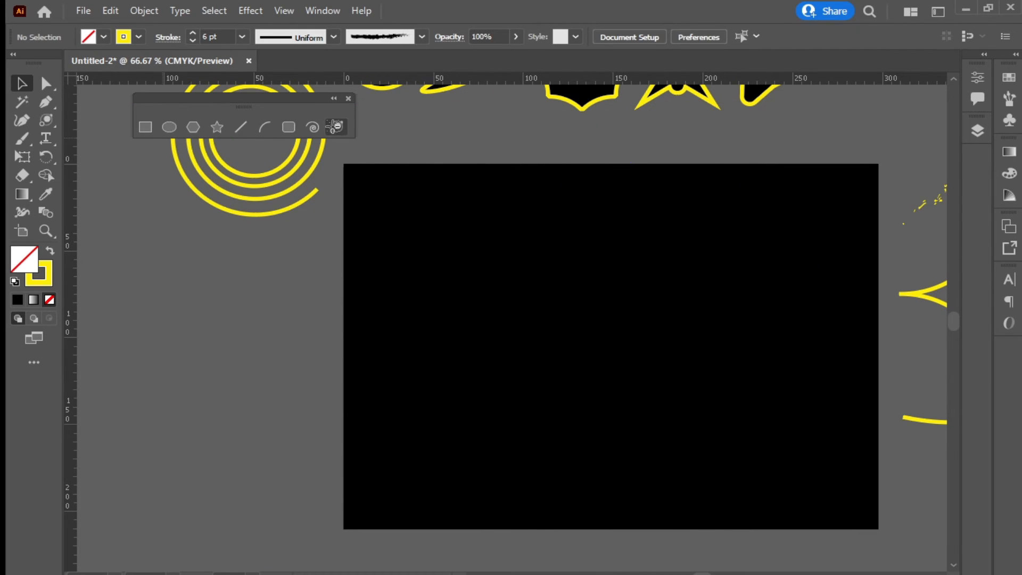
Set the lens flare centre to 80 pt diameter and 49% opacity
{"action": "left_click", "coordinate": [506, 307]}
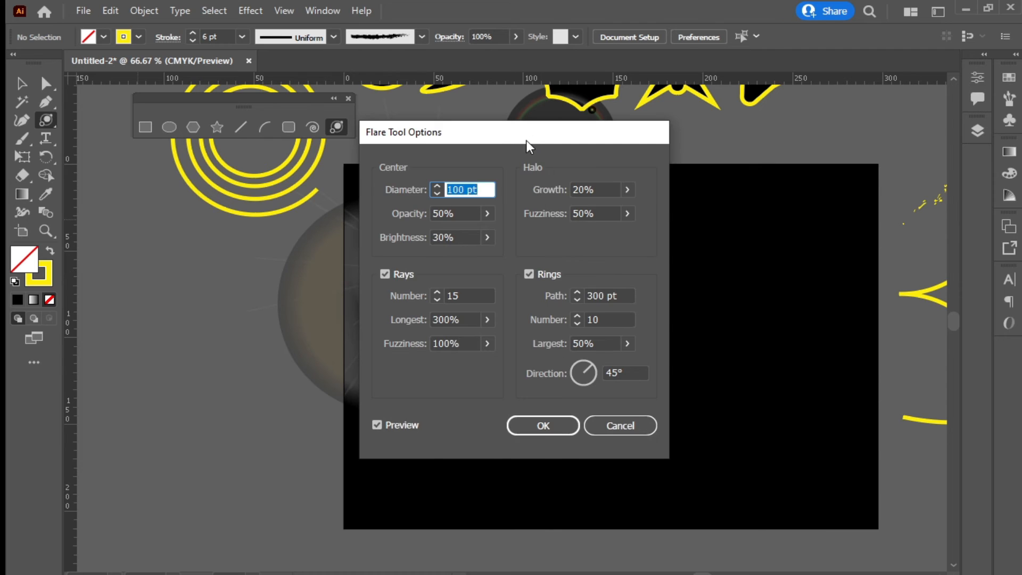
{"action": "left_click_drag", "start_coordinate": [526, 141], "coordinate": [731, 181]}
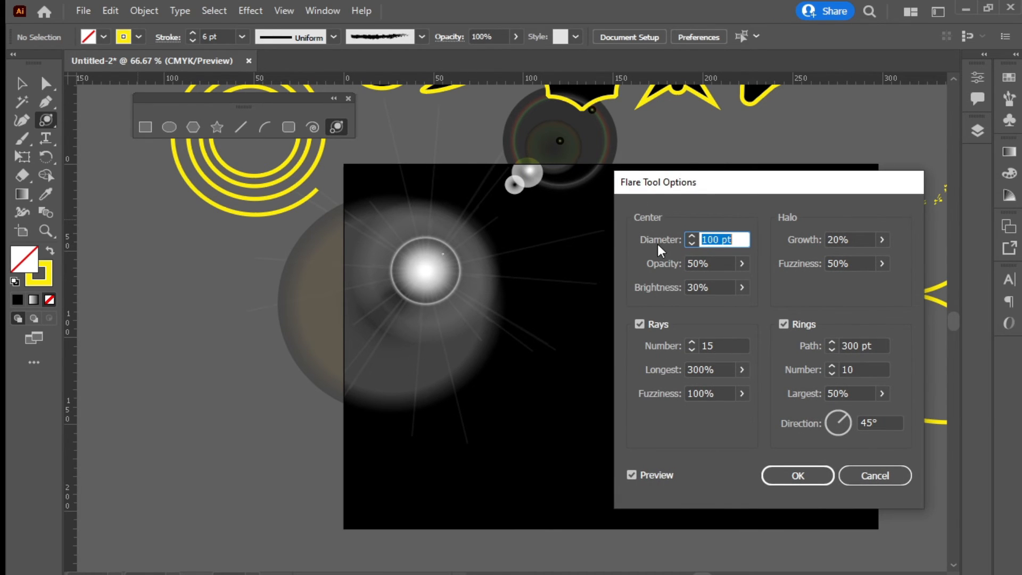
{"action": "left_click", "coordinate": [694, 237]}
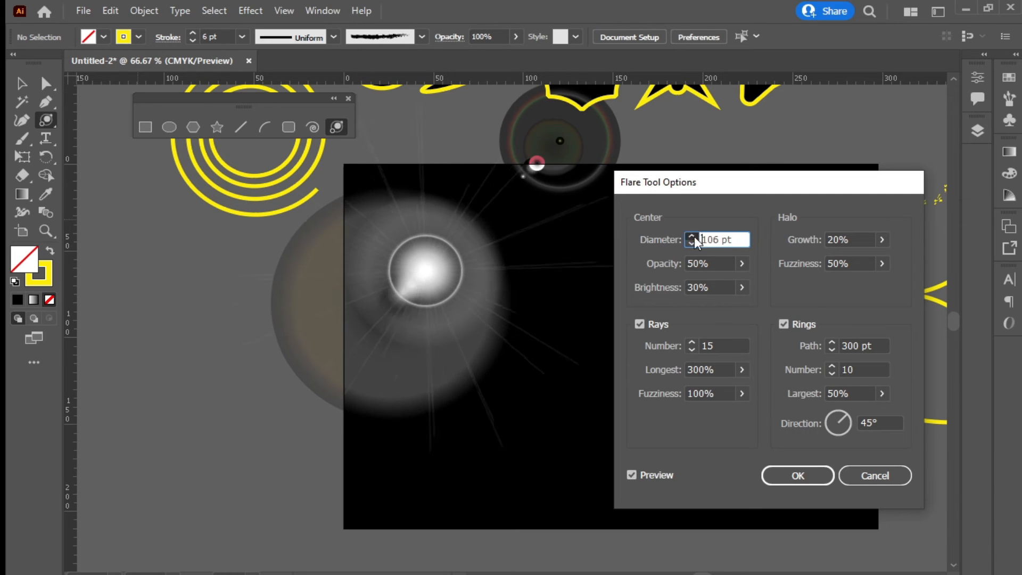
{"action": "left_click", "coordinate": [691, 245]}
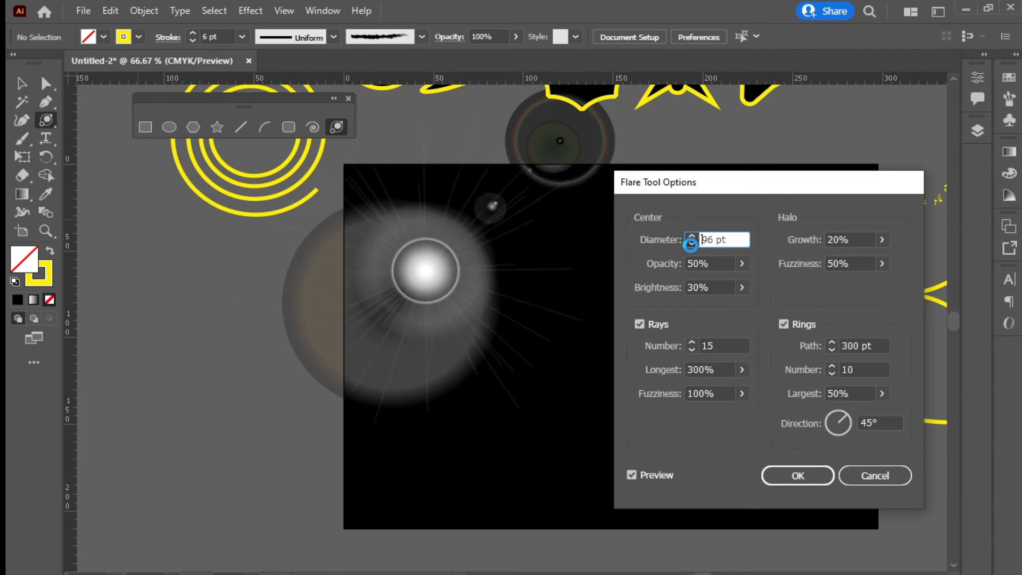
{"action": "left_click", "coordinate": [705, 289]}
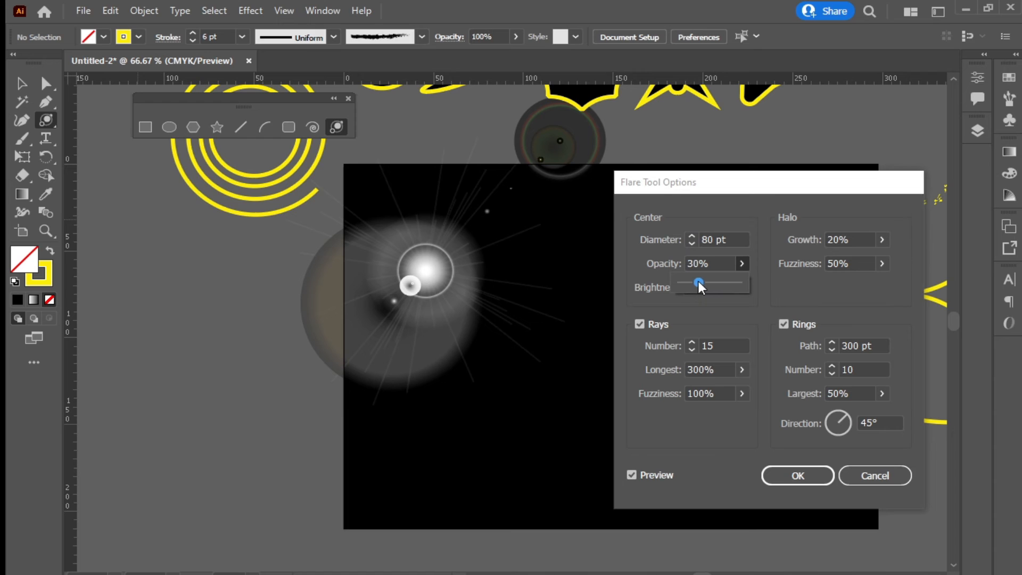
{"action": "left_click_drag", "start_coordinate": [698, 281], "coordinate": [747, 267]}
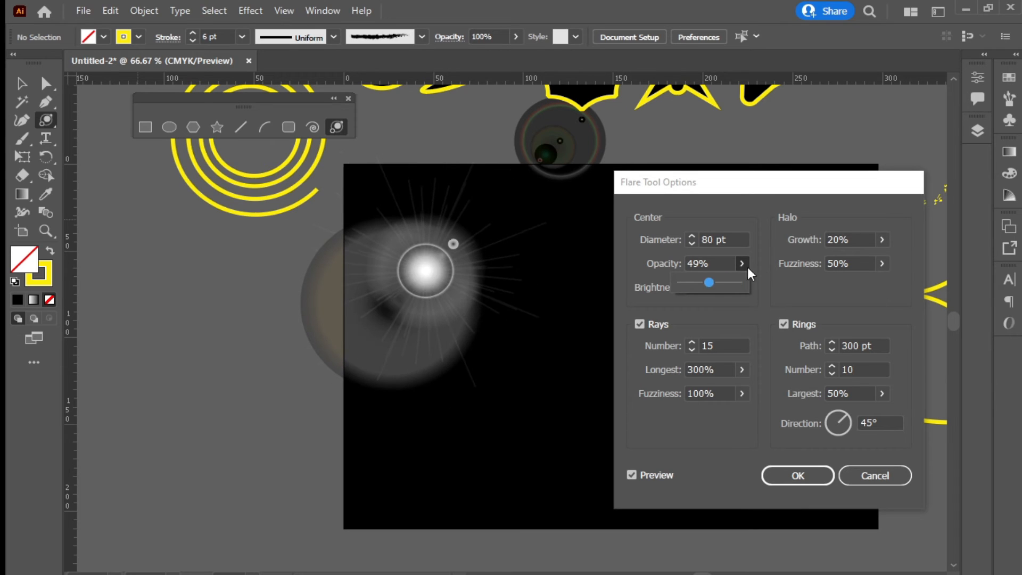
{"action": "left_click", "coordinate": [796, 267]}
Set the flare halo to 54% growth and 95% fuzziness
{"action": "left_click", "coordinate": [882, 240]}
{"action": "left_click_drag", "start_coordinate": [823, 258], "coordinate": [879, 280]}
{"action": "left_click", "coordinate": [864, 267]}
{"action": "left_click", "coordinate": [881, 264]}
{"action": "left_click", "coordinate": [741, 287]}
{"action": "mouse_move", "coordinate": [698, 305]}
{"action": "left_mouse_down"}
{"action": "mouse_move", "coordinate": [721, 307]}
{"action": "mouse_move", "coordinate": [702, 306]}
{"action": "left_mouse_up"}
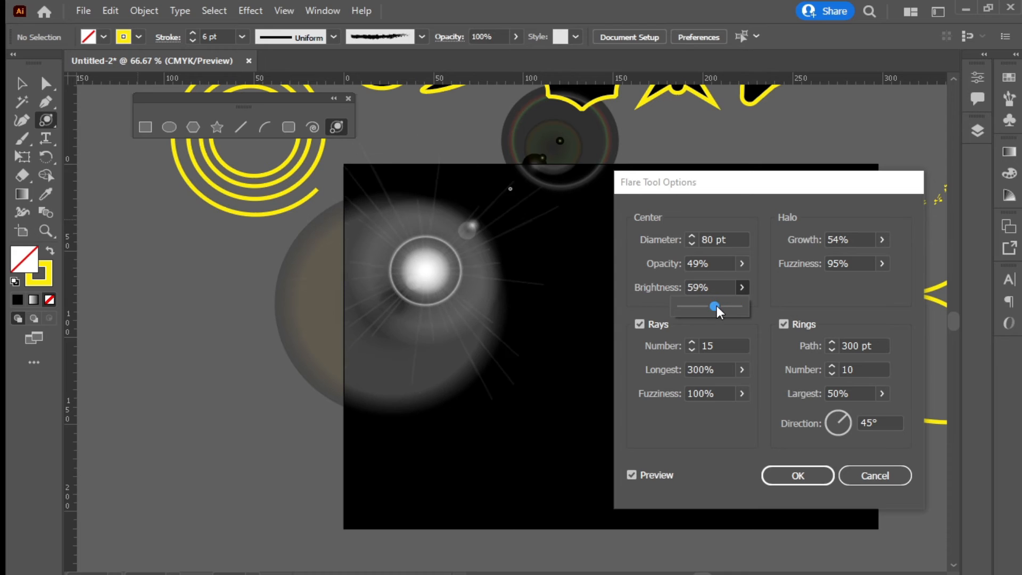
Give the flare 35 rays with 953% longest length, 61% fuzziness, and adjust the ring direction
{"action": "left_click", "coordinate": [692, 342]}
{"action": "left_click", "coordinate": [691, 342]}
{"action": "left_click", "coordinate": [692, 343]}
{"action": "left_click", "coordinate": [691, 342]}
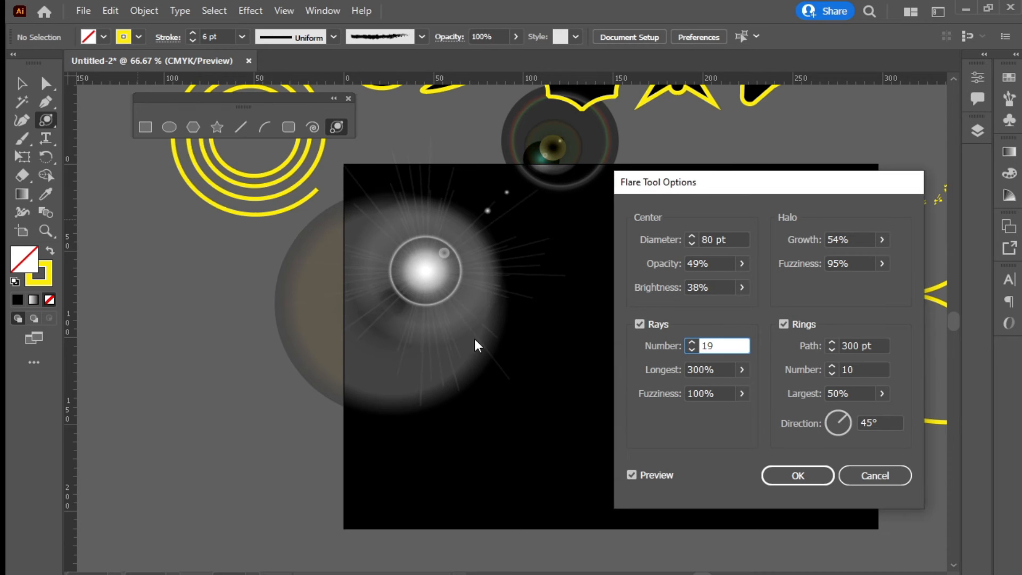
{"action": "left_click", "coordinate": [692, 342]}
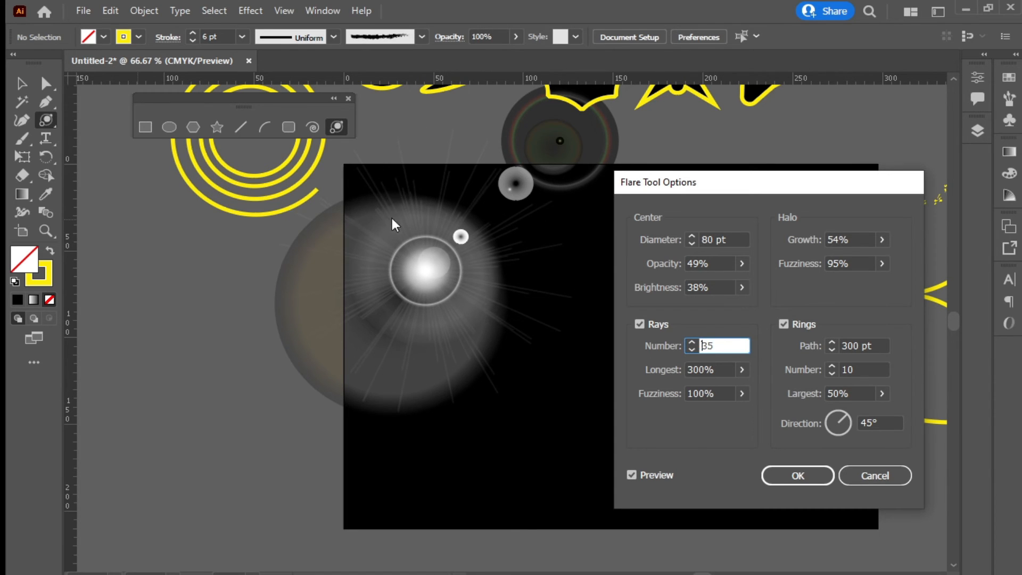
{"action": "left_click_drag", "start_coordinate": [739, 368], "coordinate": [720, 389]}
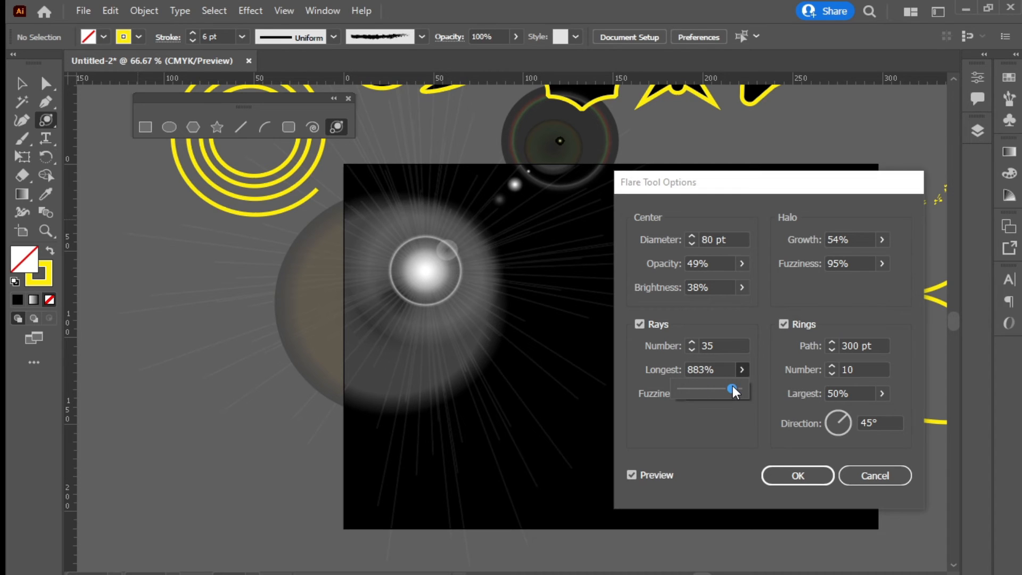
{"action": "mouse_move", "coordinate": [733, 389]}
{"action": "left_mouse_down"}
{"action": "mouse_move", "coordinate": [709, 388]}
{"action": "mouse_move", "coordinate": [737, 389]}
{"action": "left_mouse_up"}
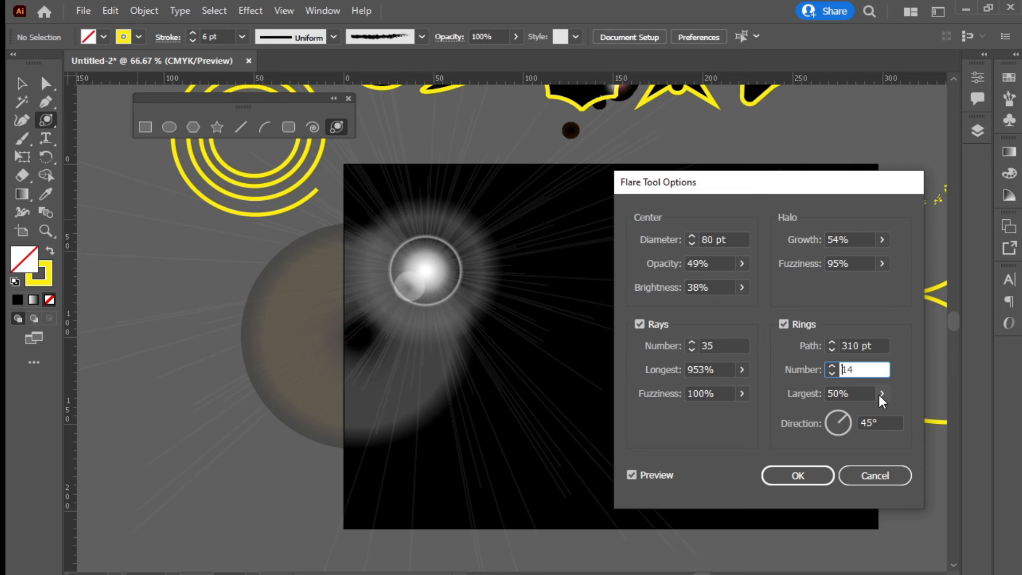
{"action": "left_click", "coordinate": [881, 394]}
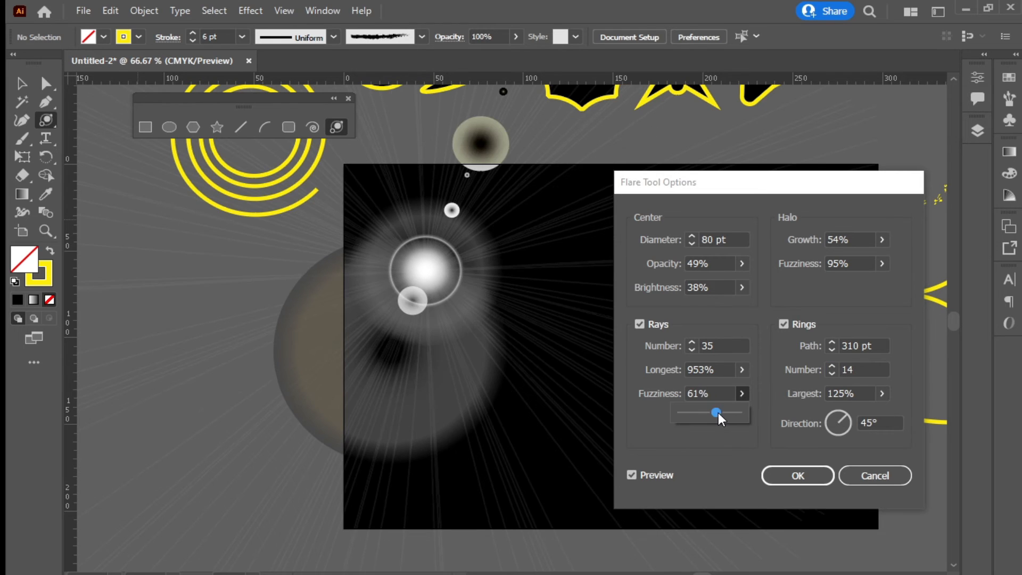
{"action": "left_click_drag", "start_coordinate": [718, 413], "coordinate": [709, 449]}
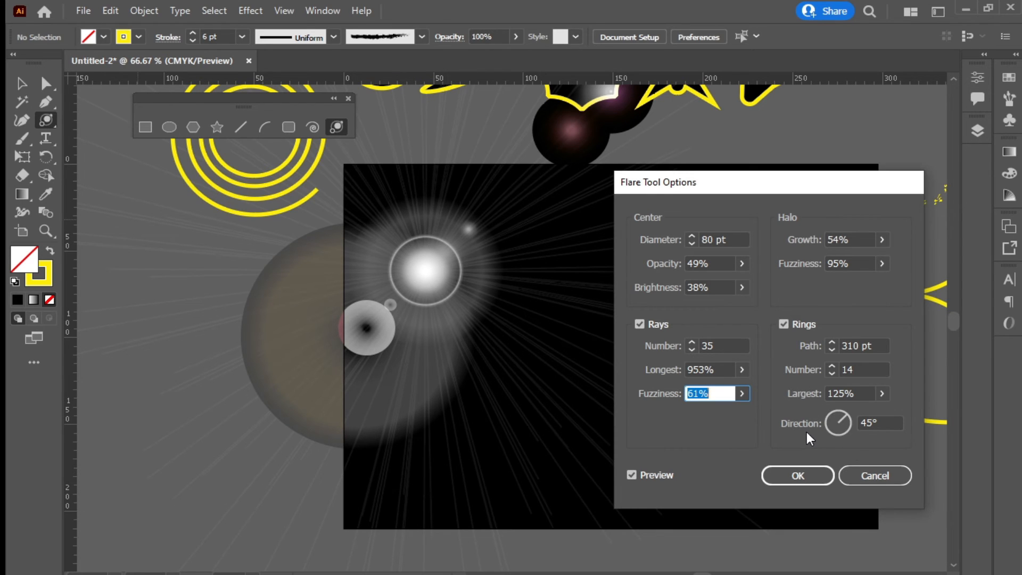
{"action": "mouse_move", "coordinate": [845, 429]}
{"action": "left_mouse_down"}
{"action": "mouse_move", "coordinate": [835, 413]}
{"action": "mouse_move", "coordinate": [844, 414]}
{"action": "mouse_move", "coordinate": [836, 436]}
{"action": "left_mouse_up"}
Create the lens flare and drag it into position on the artboard
{"action": "left_click", "coordinate": [770, 473]}
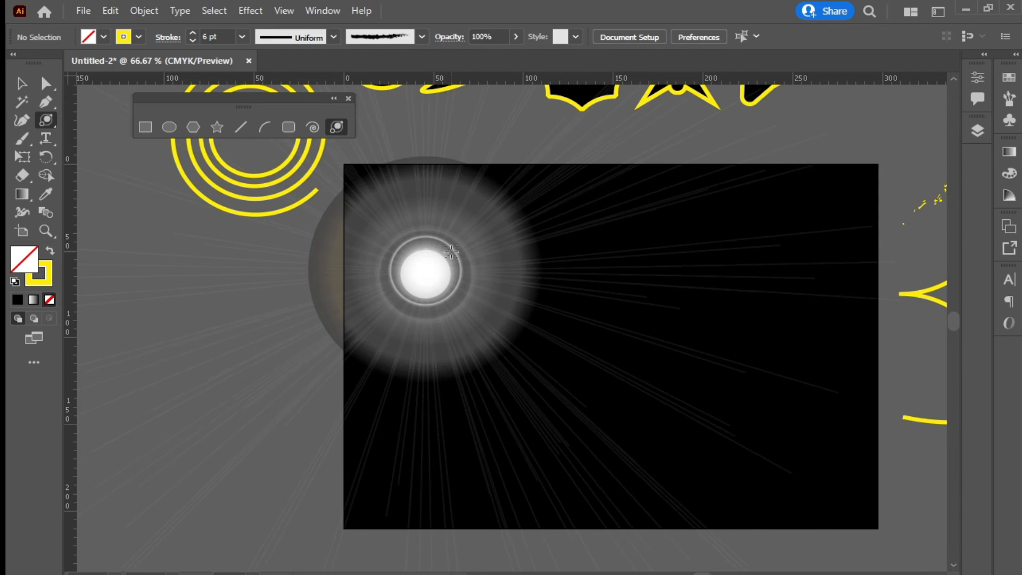
{"action": "left_click", "coordinate": [20, 85]}
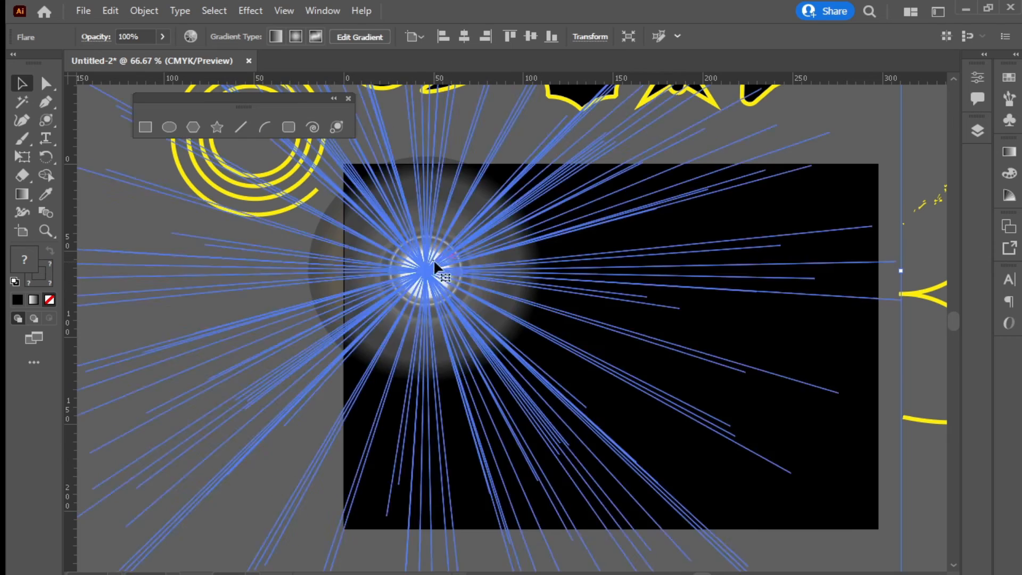
{"action": "left_click_drag", "start_coordinate": [433, 263], "coordinate": [447, 440]}
Zoom to the left artboard and draw a blue-filled circle, about 96 px wide, below the person icon
{"action": "left_click", "coordinate": [932, 167]}
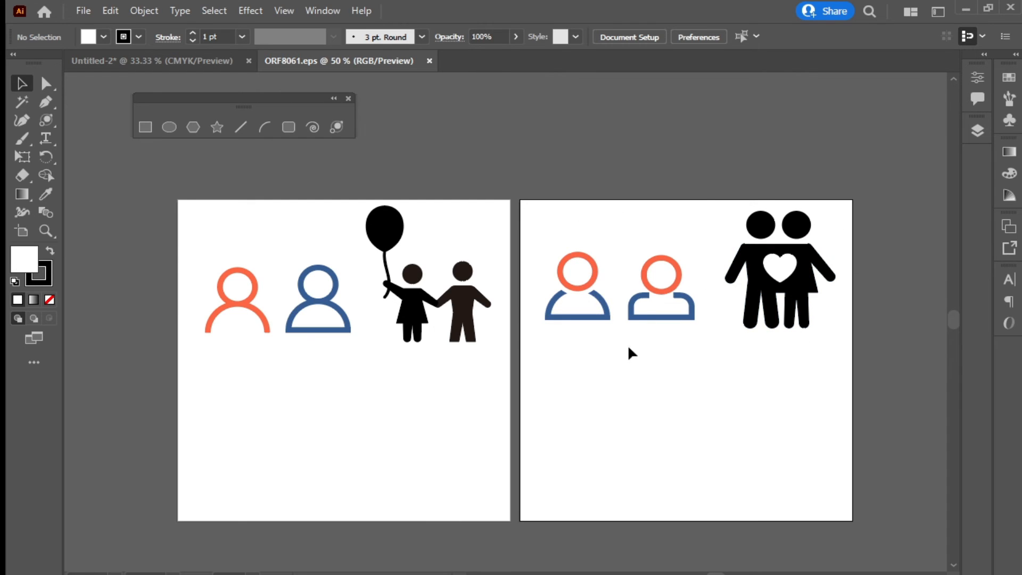
{"action": "key", "text": "ctrl+equal"}
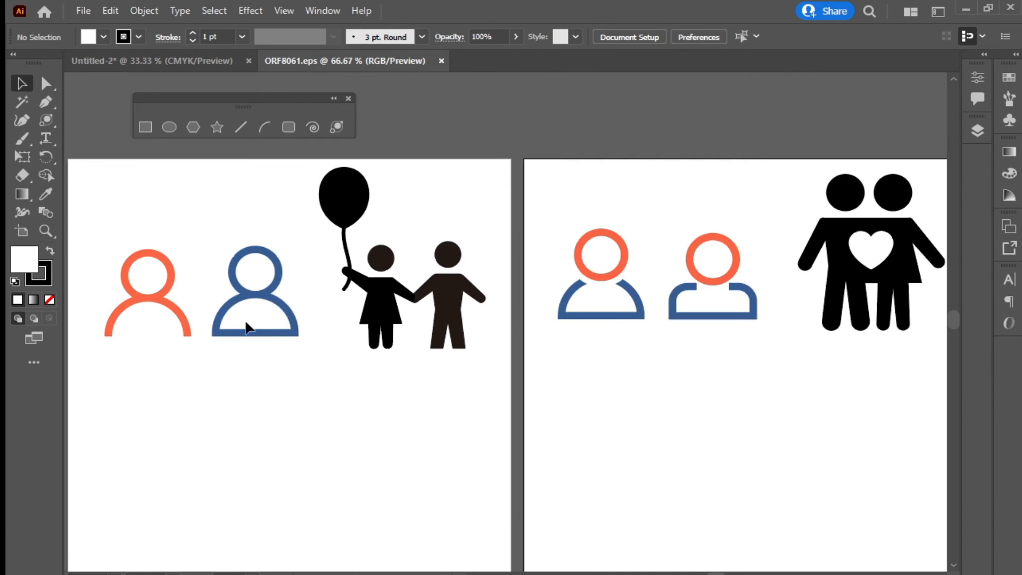
{"action": "left_click_drag", "start_coordinate": [215, 324], "coordinate": [540, 258]}
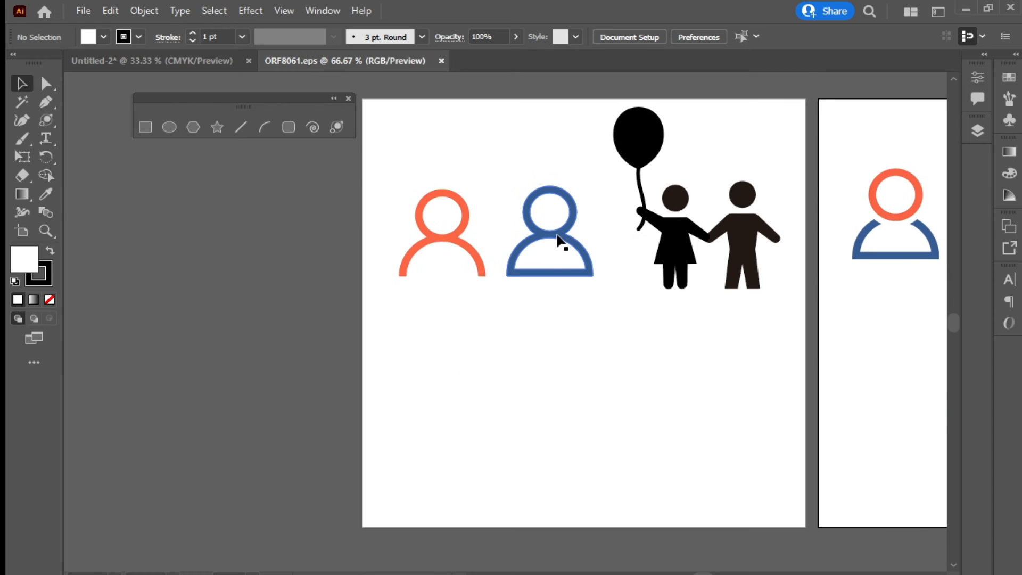
{"action": "left_click", "coordinate": [558, 240]}
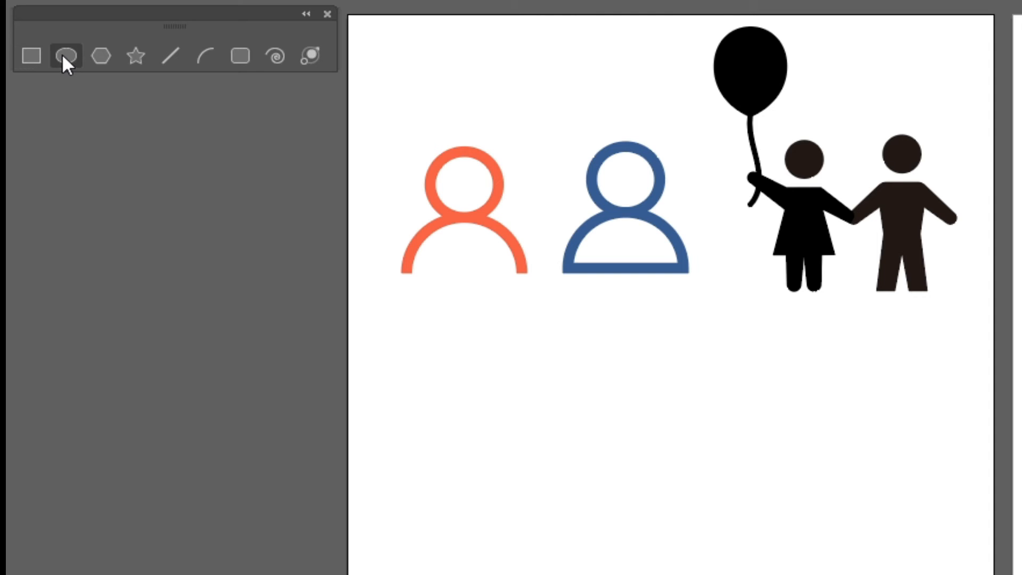
{"action": "left_click_drag", "start_coordinate": [580, 349], "coordinate": [630, 398]}
{"action": "left_click_drag", "start_coordinate": [630, 398], "coordinate": [668, 435]}
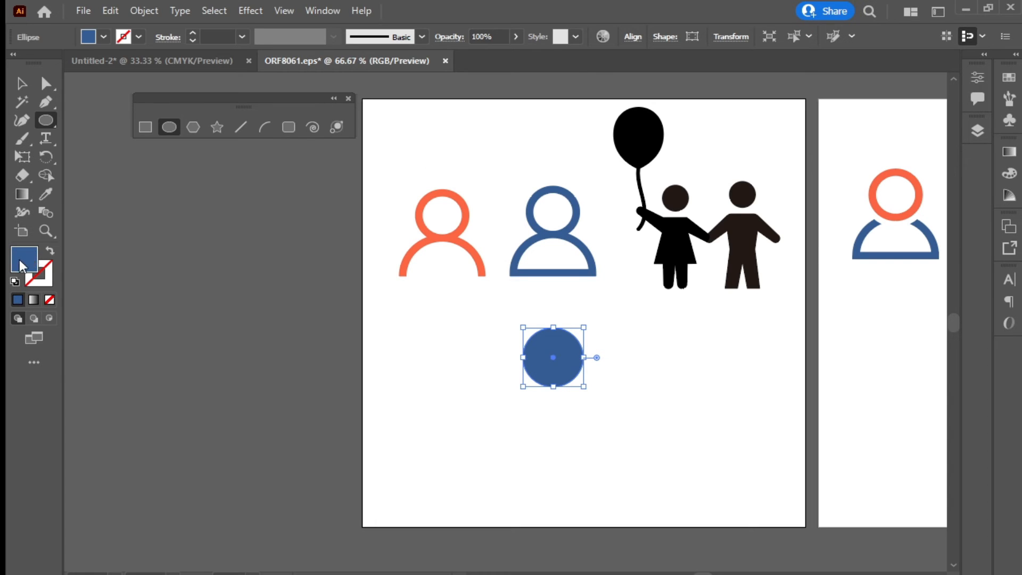
Swap fill and stroke so the circle becomes a hollow blue ring, and set its stroke to 14 pt
{"action": "left_click", "coordinate": [51, 253]}
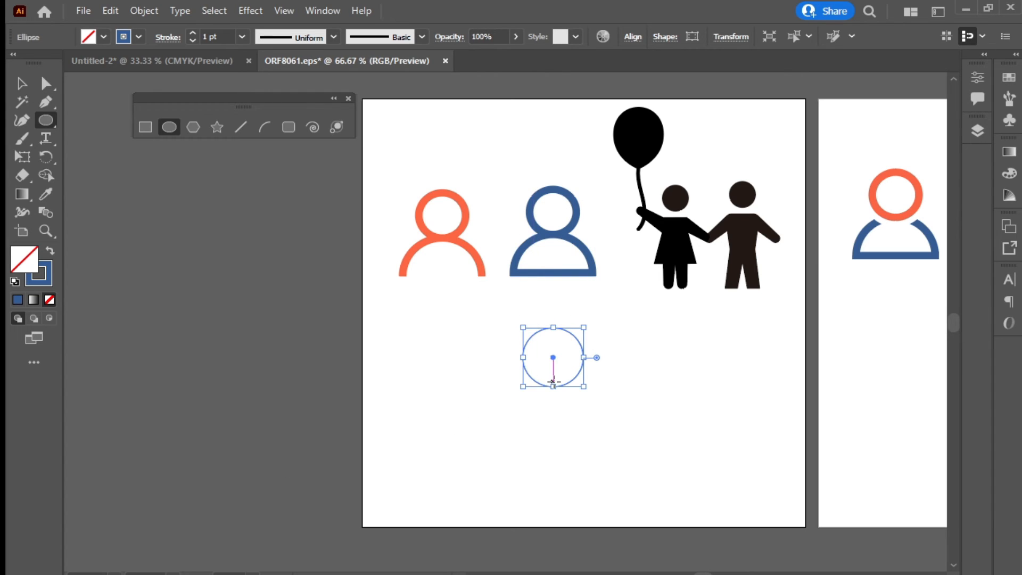
{"action": "key", "text": "shift+x"}
{"action": "key", "text": "shift+x"}
{"action": "key", "text": "shift+x"}
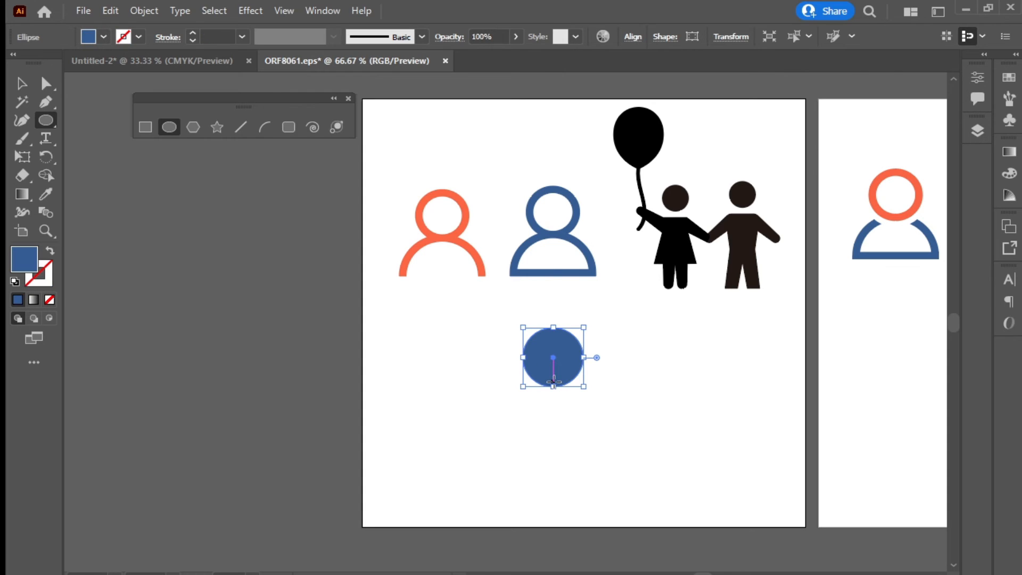
{"action": "key", "text": "shift+x"}
{"action": "key", "text": "shift+x"}
{"action": "key", "text": "shift+x"}
{"action": "key", "text": "shift+x"}
{"action": "key", "text": "shift+x"}
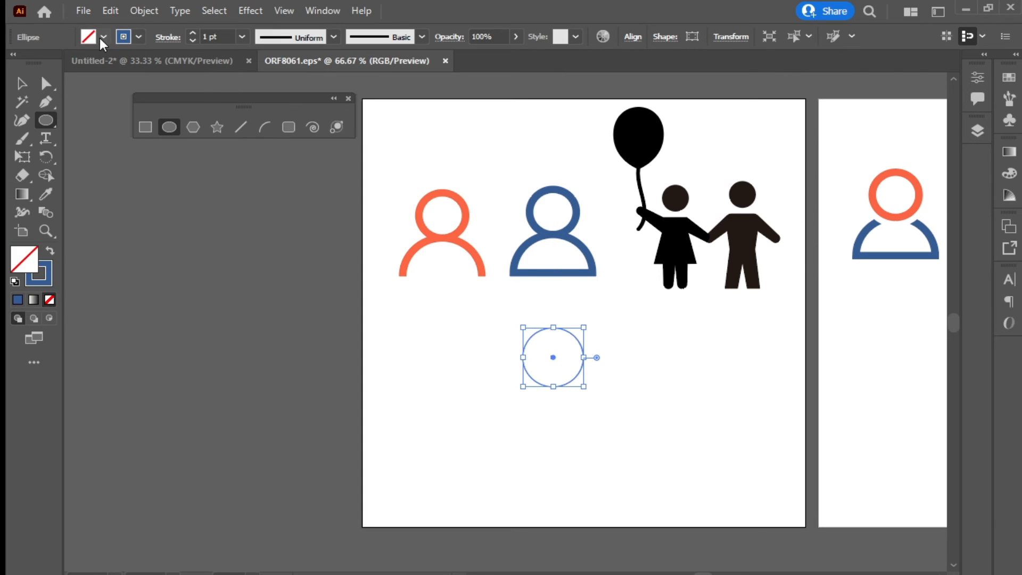
{"action": "key", "text": "shift+x"}
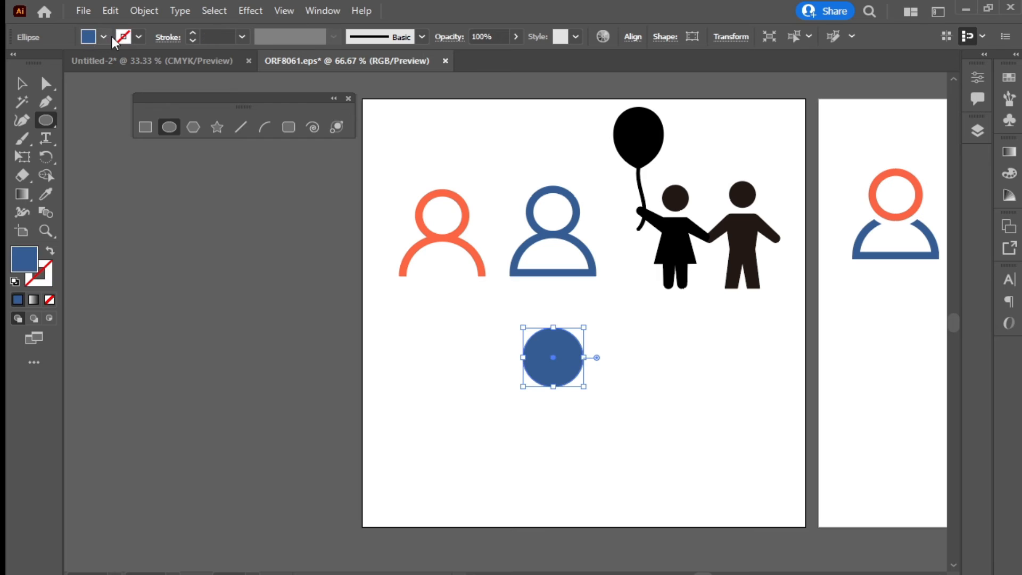
{"action": "key", "text": "shift+x"}
{"action": "key", "text": "shift+x"}
{"action": "key", "text": "shift+x"}
{"action": "key", "text": "shift+x"}
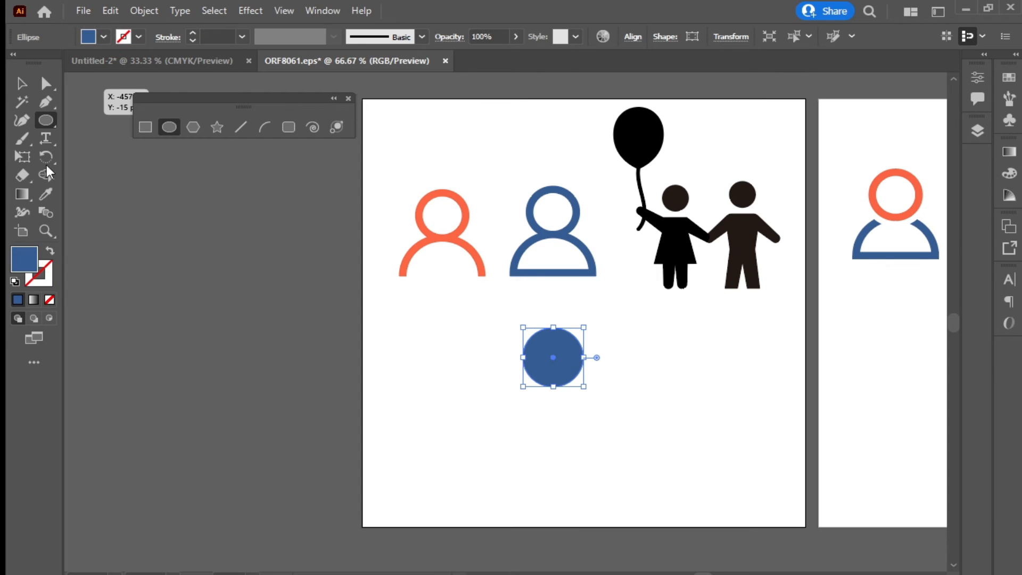
{"action": "key", "text": "shift+x"}
{"action": "key", "text": "shift+x"}
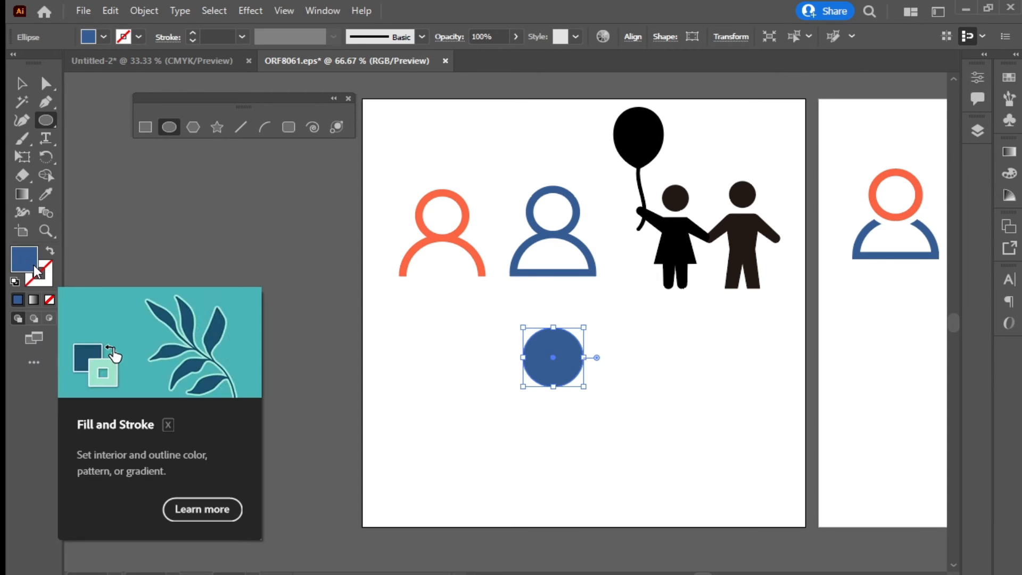
{"action": "key", "text": "shift+x"}
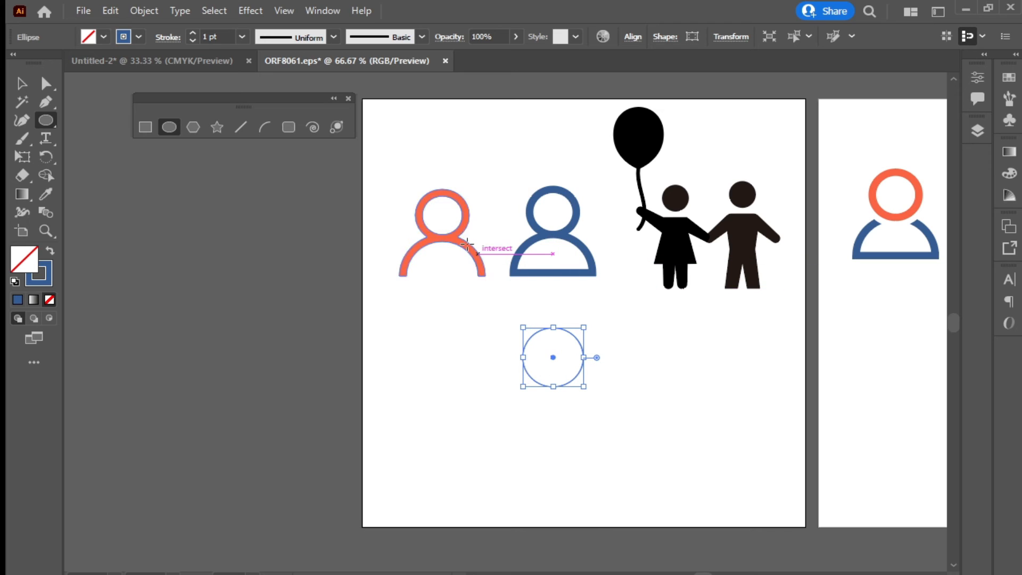
{"action": "left_click", "coordinate": [192, 33]}
{"action": "left_click", "coordinate": [192, 33]}
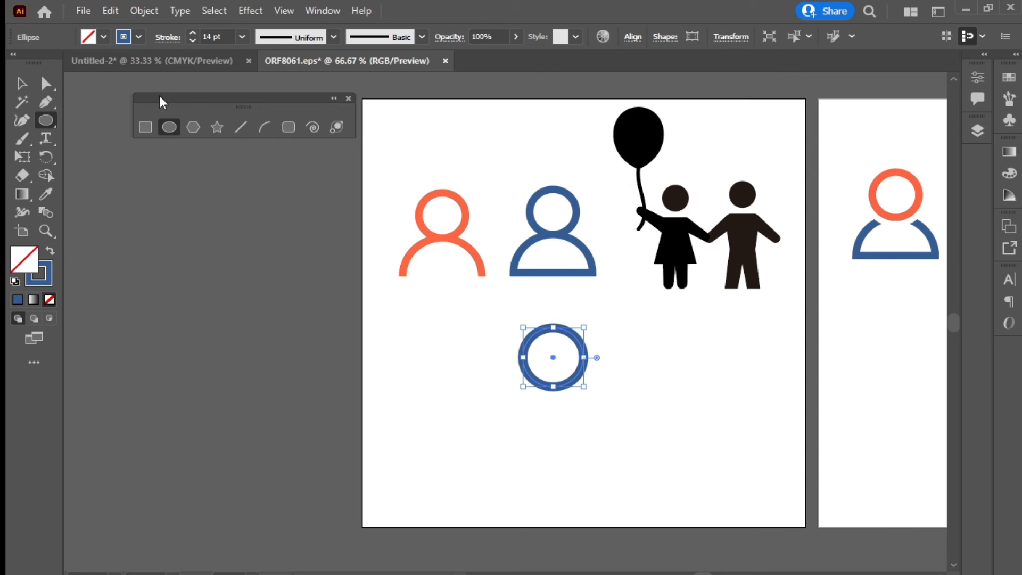
{"action": "left_click", "coordinate": [25, 83]}
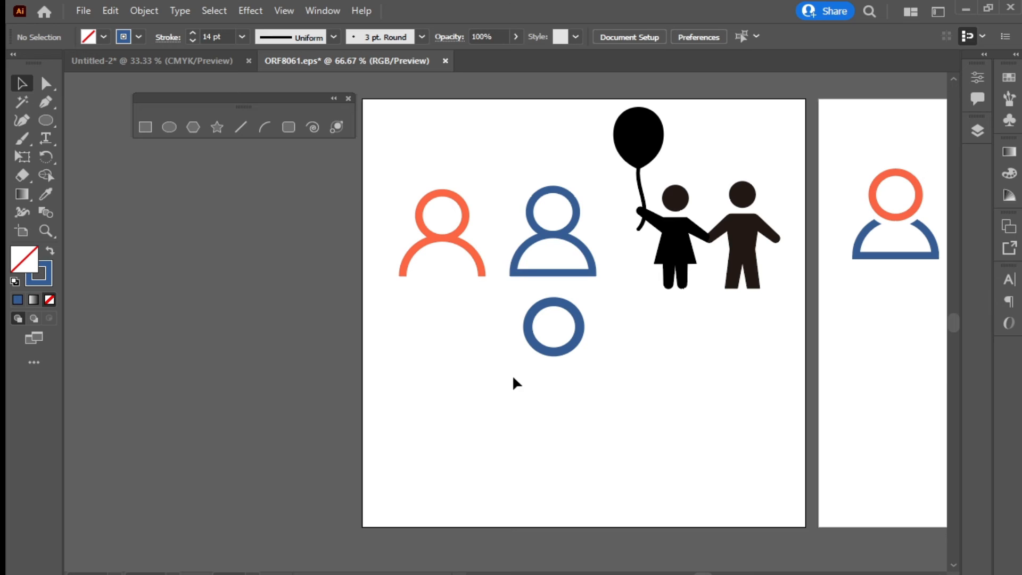
Draw a rectangle below the ring and centre it up against the circle
{"action": "left_click", "coordinate": [152, 126]}
{"action": "left_click_drag", "start_coordinate": [596, 363], "coordinate": [506, 419]}
{"action": "key", "text": "v"}
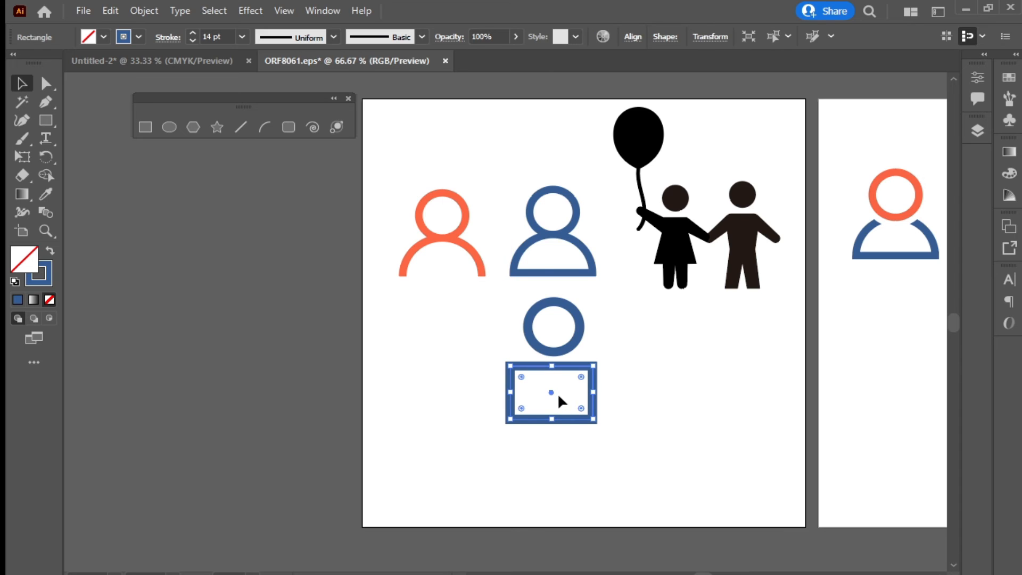
{"action": "left_click", "coordinate": [576, 382]}
{"action": "left_click_drag", "start_coordinate": [579, 365], "coordinate": [578, 369]}
{"action": "left_click", "coordinate": [573, 389]}
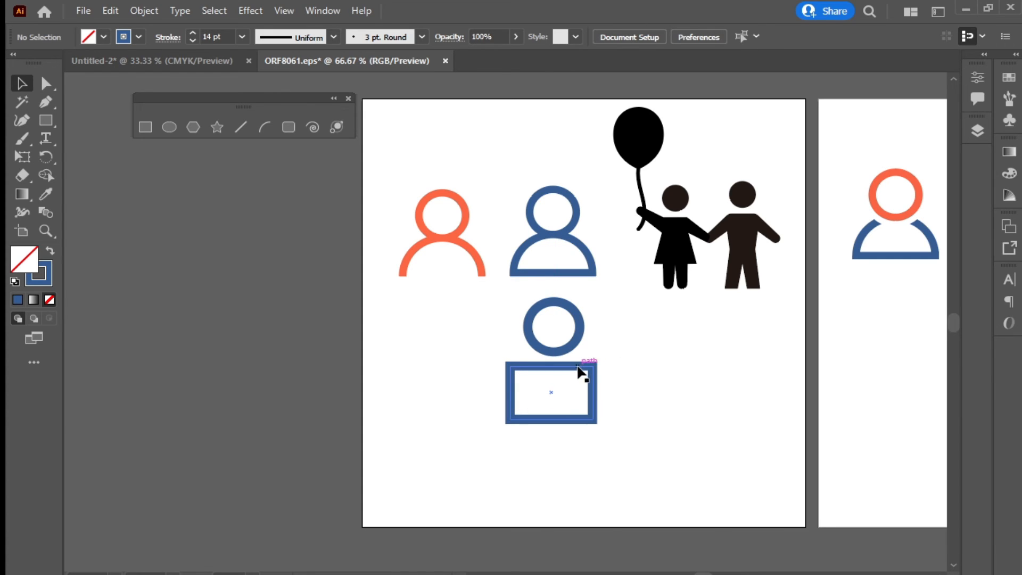
{"action": "left_click_drag", "start_coordinate": [581, 371], "coordinate": [583, 371]}
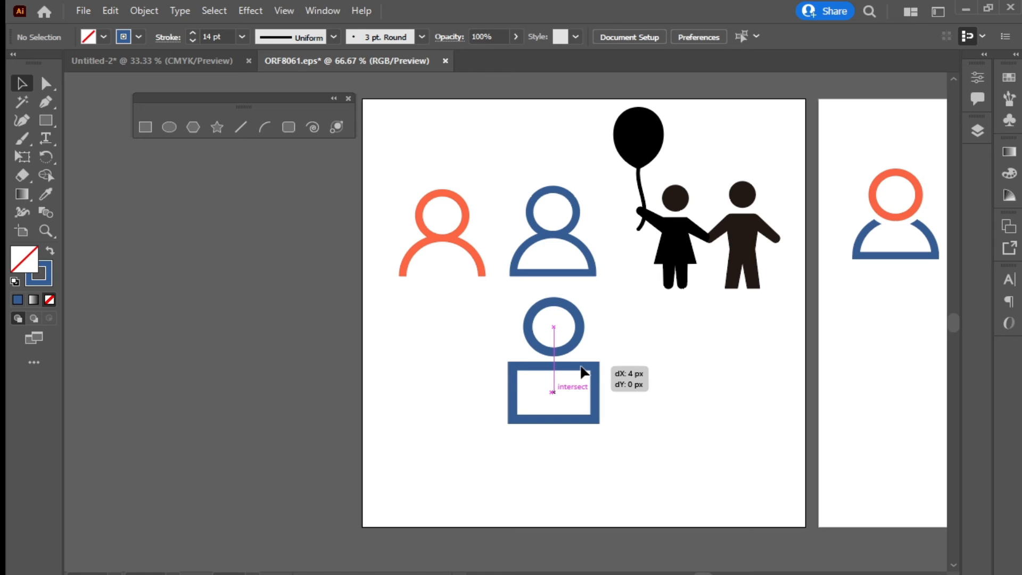
{"action": "left_click_drag", "start_coordinate": [584, 367], "coordinate": [584, 360]}
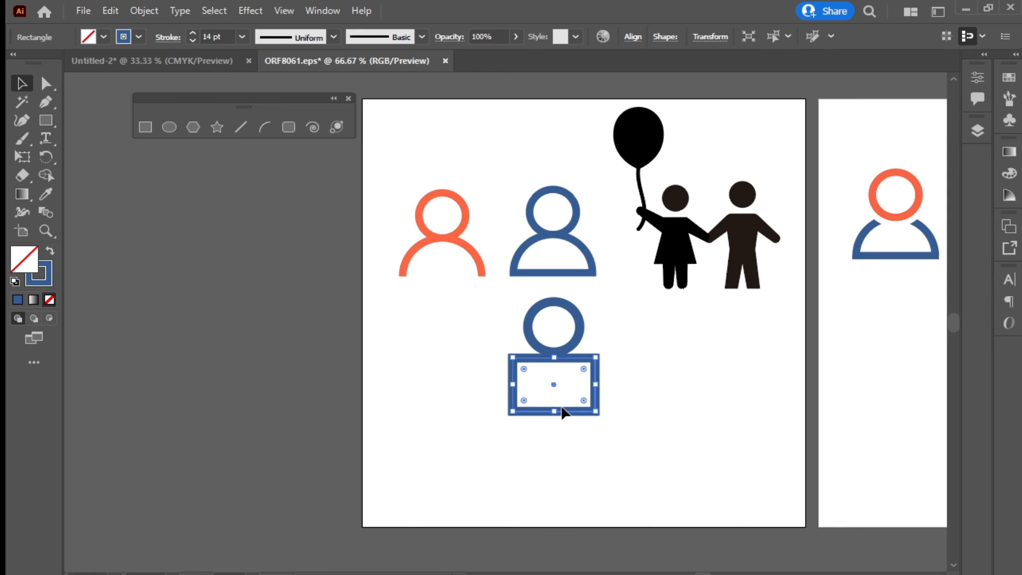
Fully round the rectangle's top corners and move the body up to meet the head
{"action": "scroll", "coordinate": [543, 346], "scroll_direction": "up", "scroll_amount": 3}
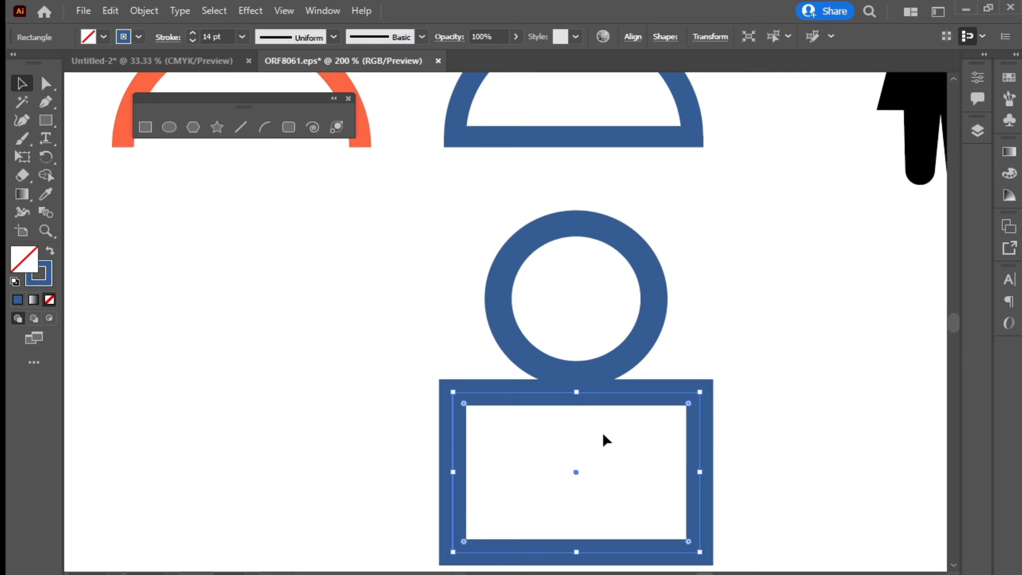
{"action": "key", "text": "space"}
{"action": "mouse_move", "coordinate": [616, 472]}
{"action": "left_mouse_down"}
{"action": "mouse_move", "coordinate": [584, 417]}
{"action": "mouse_move", "coordinate": [602, 383]}
{"action": "mouse_move", "coordinate": [597, 363]}
{"action": "mouse_move", "coordinate": [598, 384]}
{"action": "left_mouse_up"}
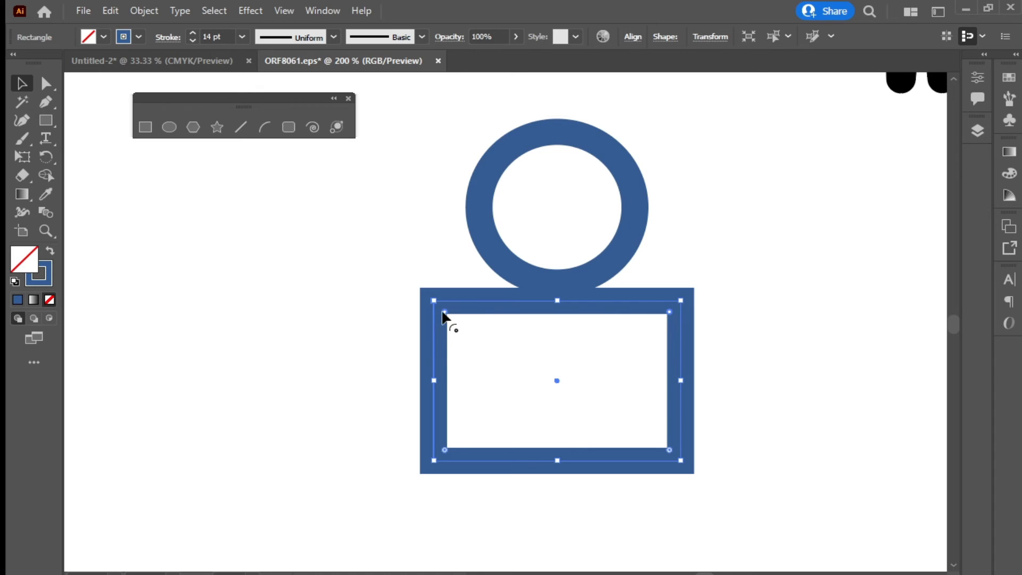
{"action": "left_click_drag", "start_coordinate": [668, 312], "coordinate": [663, 526]}
{"action": "left_click_drag", "start_coordinate": [574, 459], "coordinate": [575, 451]}
{"action": "left_click", "coordinate": [686, 525]}
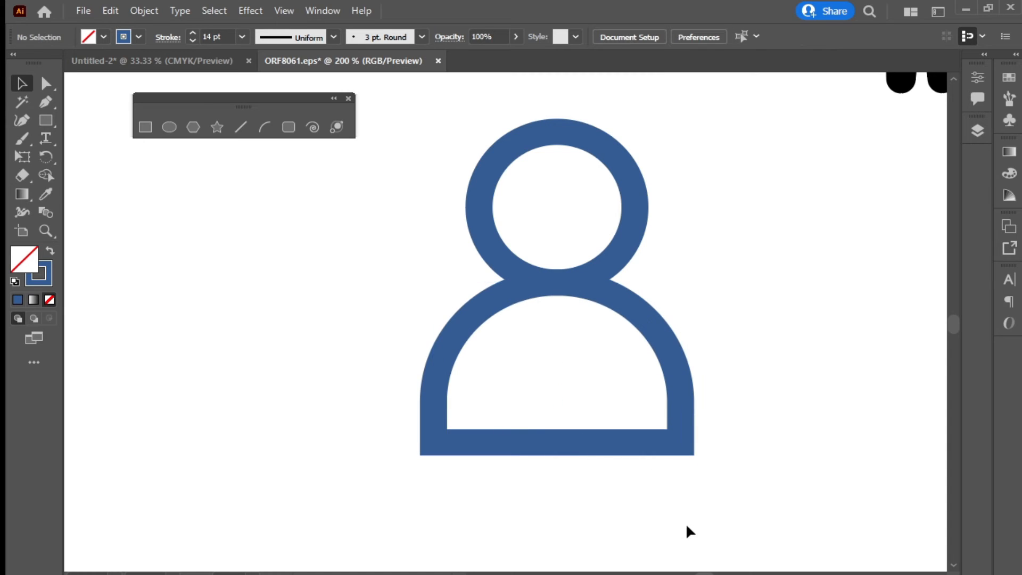
{"action": "key", "text": "ctrl+minus"}
{"action": "key", "text": "ctrl+minus"}
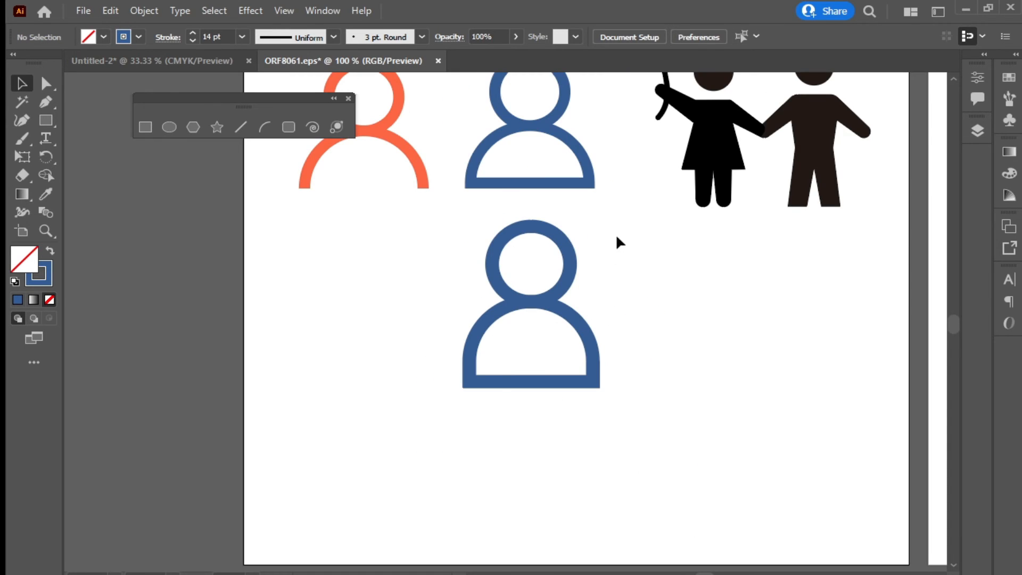
Select the new blue person's head and body and move the figure to the right
{"action": "left_click_drag", "start_coordinate": [616, 237], "coordinate": [479, 403]}
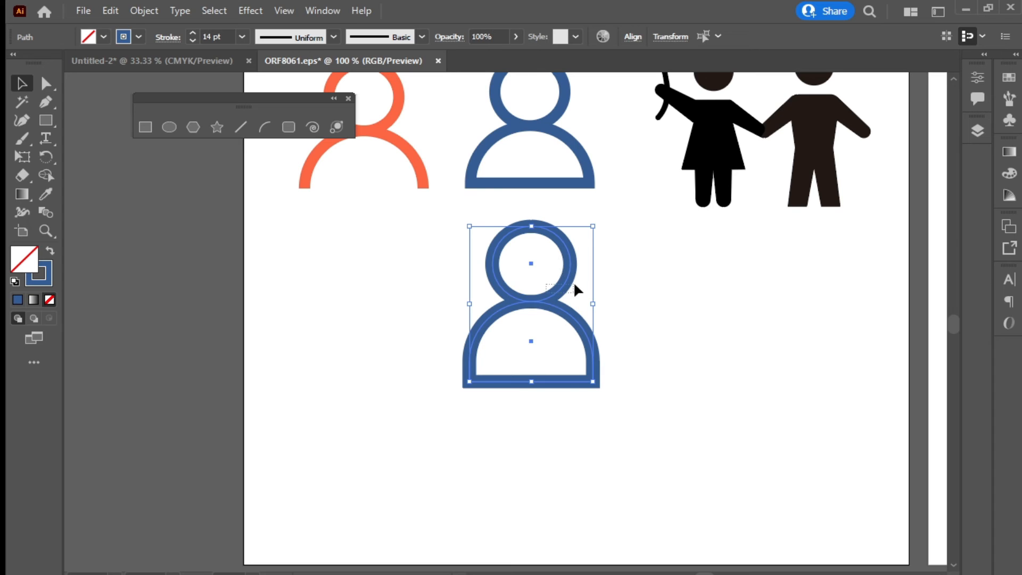
{"action": "left_click_drag", "start_coordinate": [573, 284], "coordinate": [573, 285]}
{"action": "left_click_drag", "start_coordinate": [636, 225], "coordinate": [485, 395]}
{"action": "left_click_drag", "start_coordinate": [538, 321], "coordinate": [601, 308]}
{"action": "left_click_drag", "start_coordinate": [319, 166], "coordinate": [379, 211]}
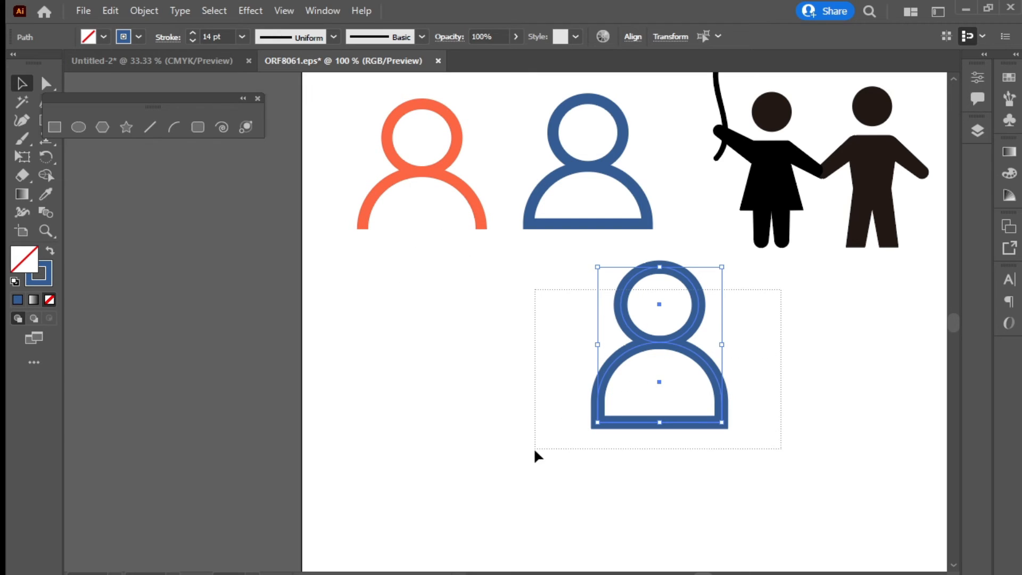
{"action": "left_click", "coordinate": [786, 314]}
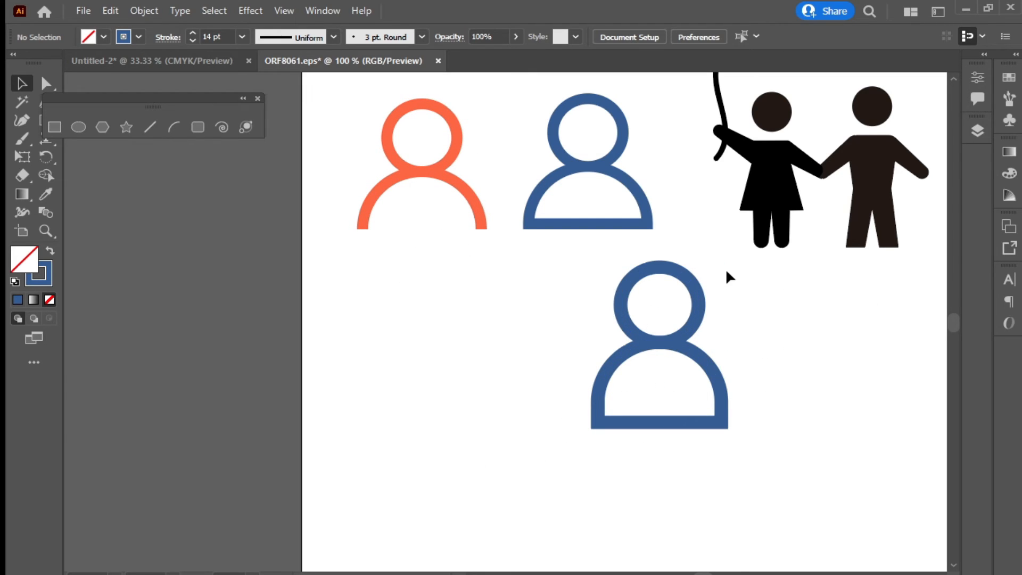
Alt-drag a duplicate of the blue figure to its left
{"action": "left_click_drag", "start_coordinate": [759, 288], "coordinate": [548, 438]}
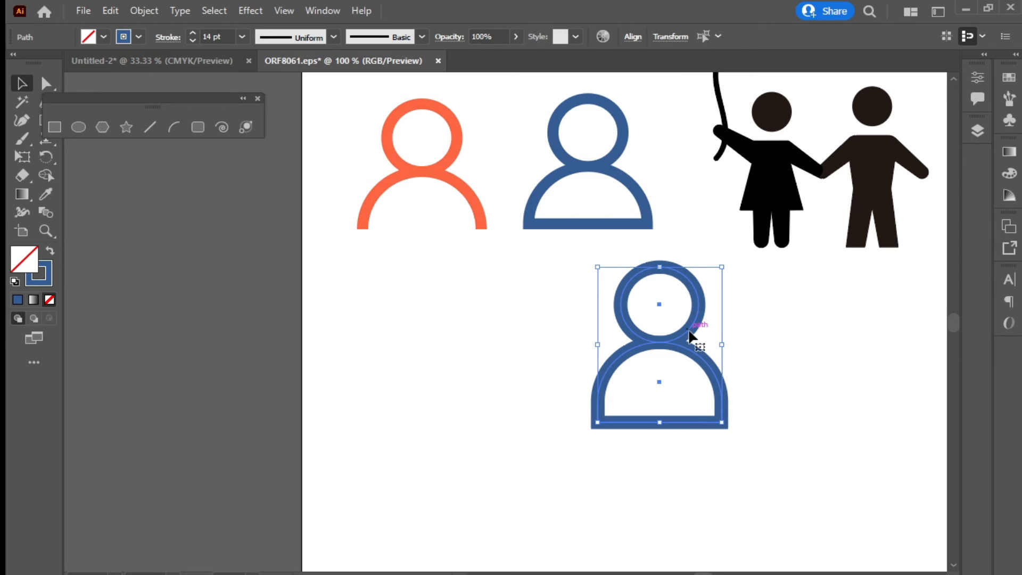
{"action": "left_click_drag", "start_coordinate": [692, 336], "coordinate": [466, 347]}
{"action": "left_click", "coordinate": [464, 458]}
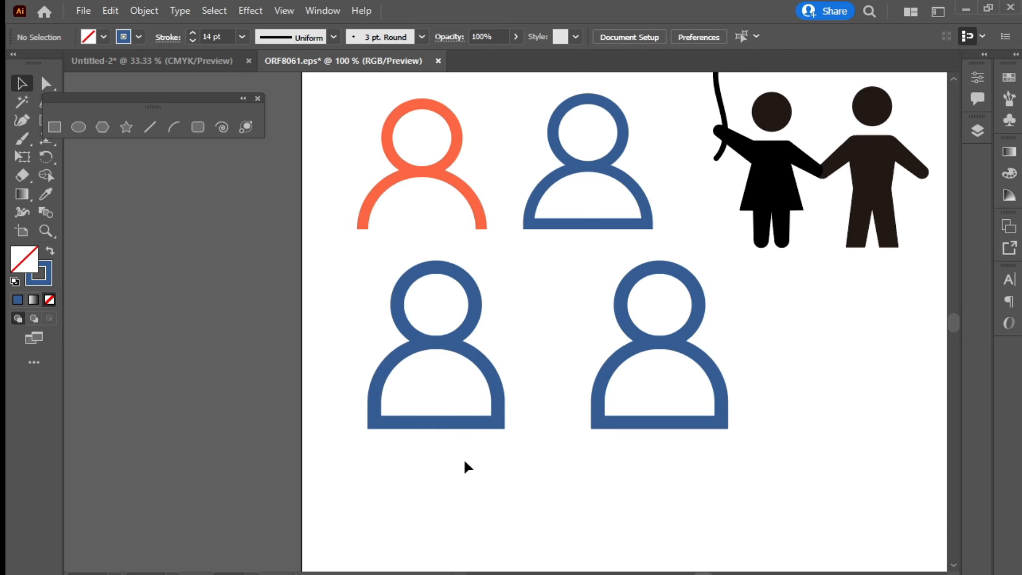
{"action": "left_click", "coordinate": [45, 86]}
{"action": "left_click", "coordinate": [436, 405]}
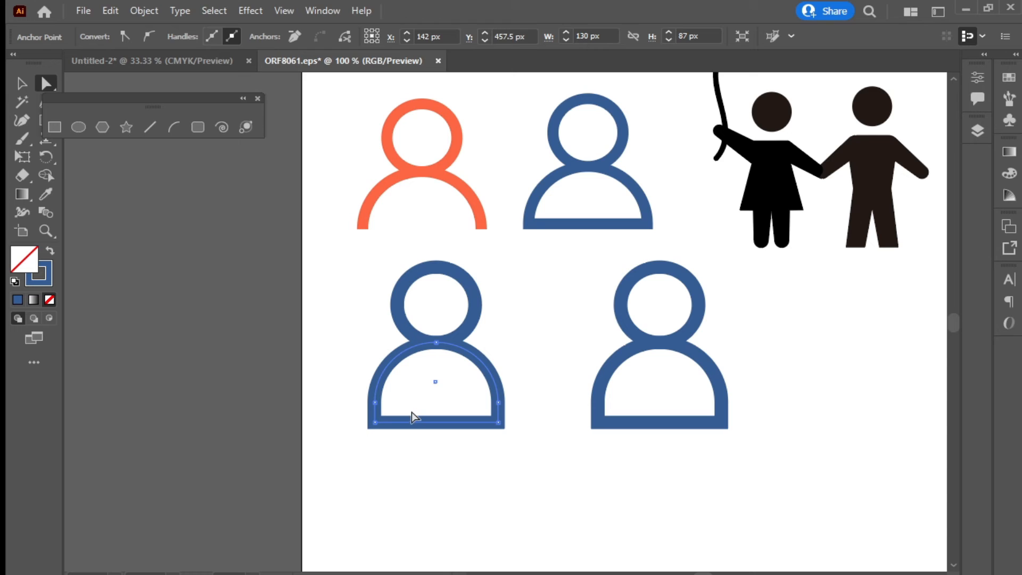
Delete the bottom edge of the left copy's body path
{"action": "left_click", "coordinate": [411, 413]}
{"action": "key", "text": "Delete"}
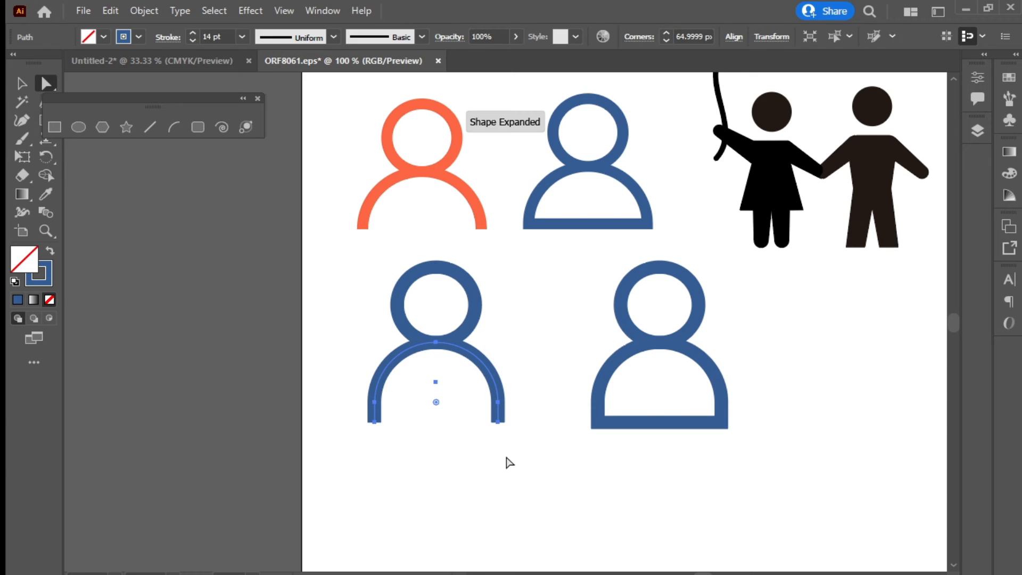
{"action": "left_click", "coordinate": [508, 462]}
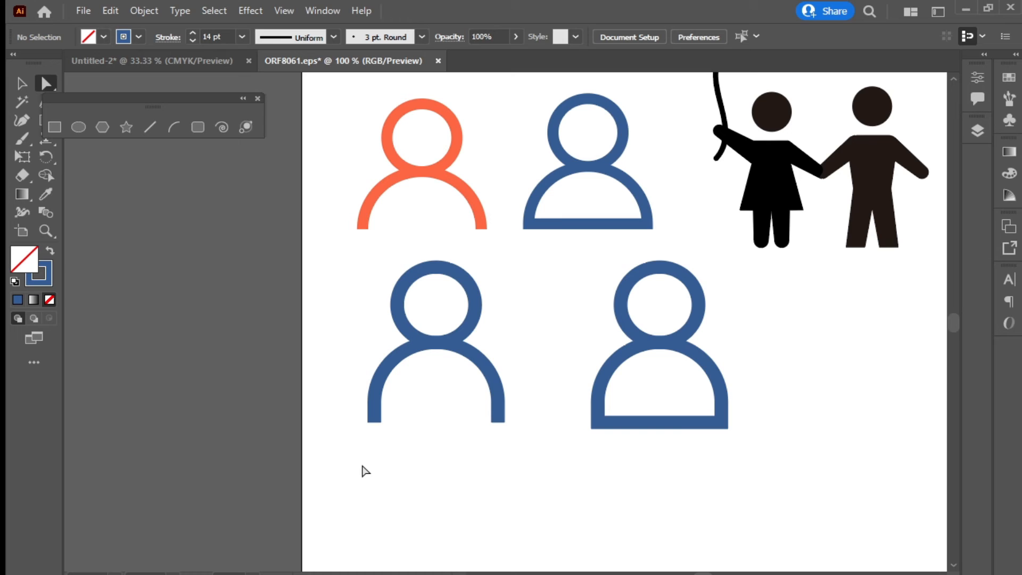
{"action": "key", "text": "v"}
Expand the lower-left figure's fill and stroke with Object > Expand and nudge it left
{"action": "left_click_drag", "start_coordinate": [524, 293], "coordinate": [365, 506]}
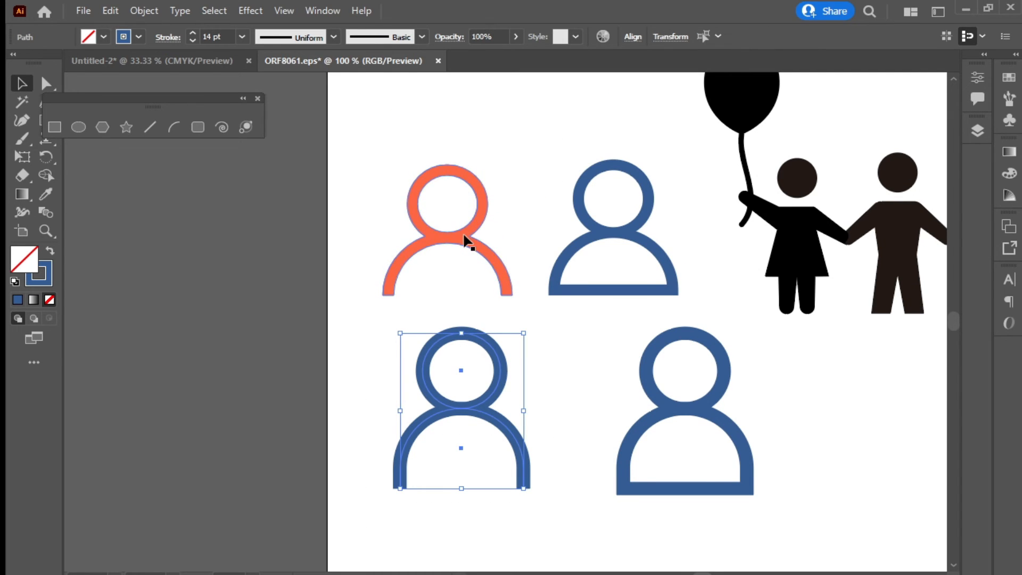
{"action": "left_click", "coordinate": [143, 13]}
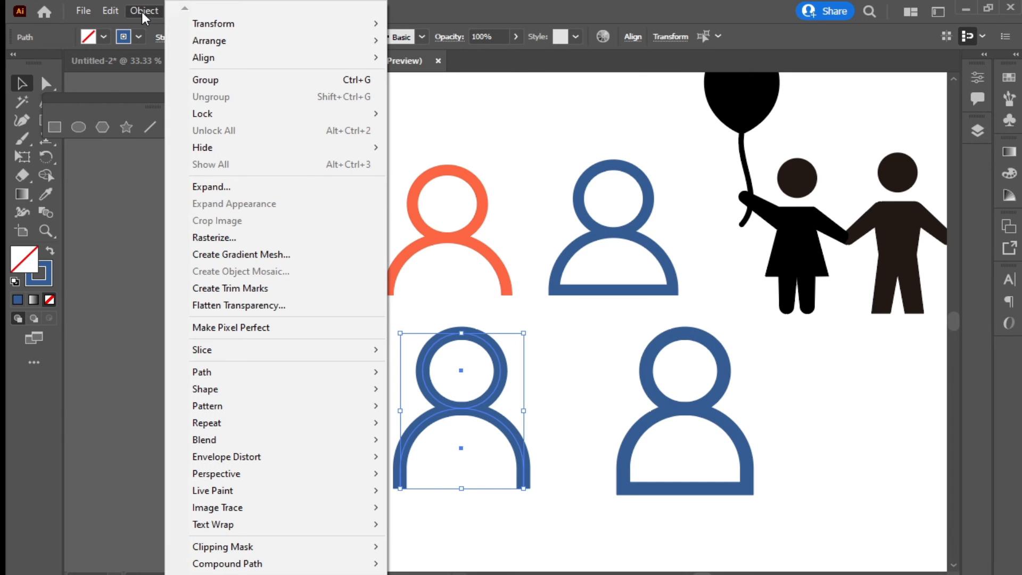
{"action": "left_click", "coordinate": [212, 186]}
{"action": "left_click", "coordinate": [479, 388]}
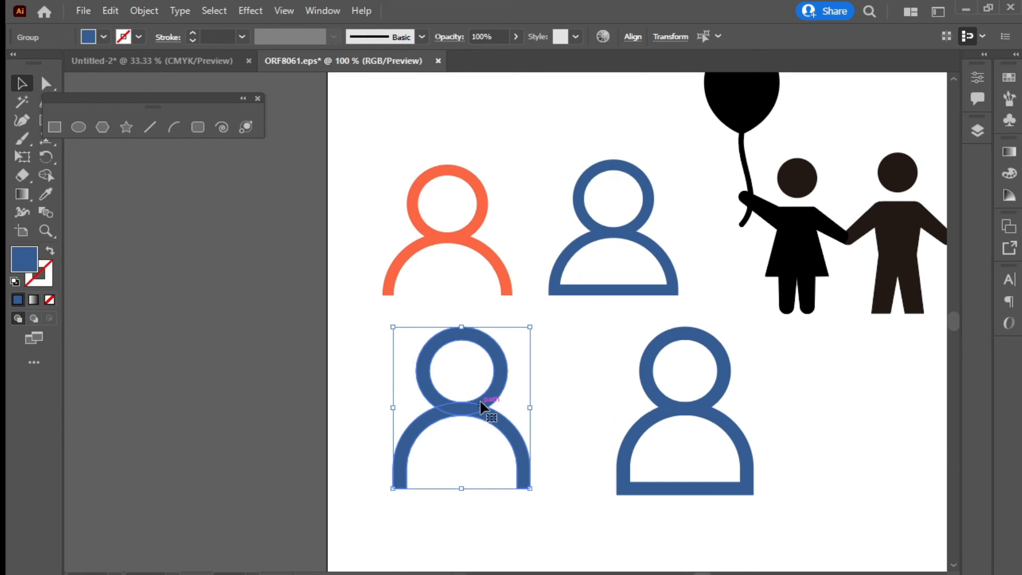
{"action": "left_click_drag", "start_coordinate": [481, 407], "coordinate": [470, 408]}
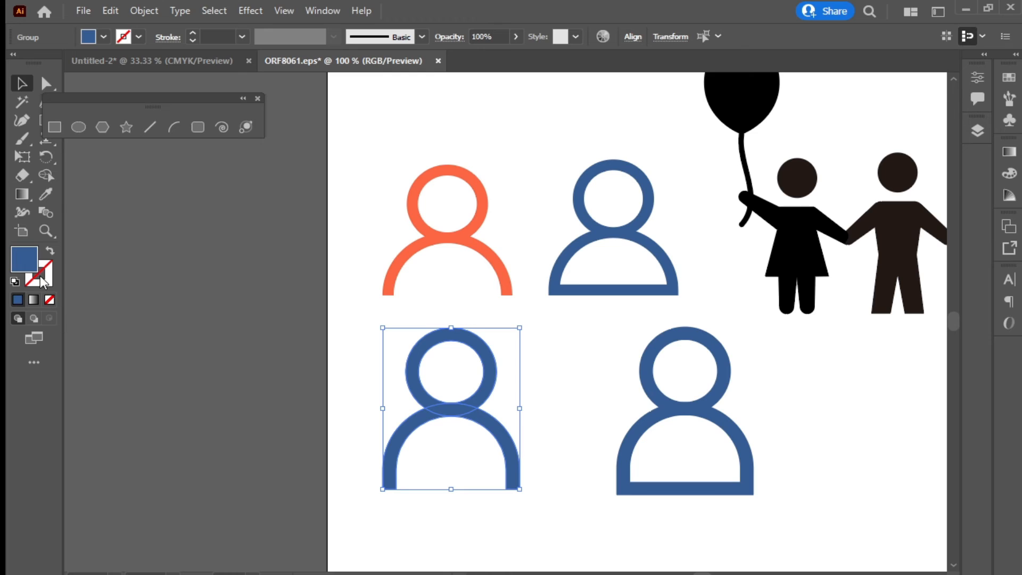
Recolour the expanded figure orange by sampling the upper-left figure with the Eyedropper
{"action": "left_click", "coordinate": [46, 195]}
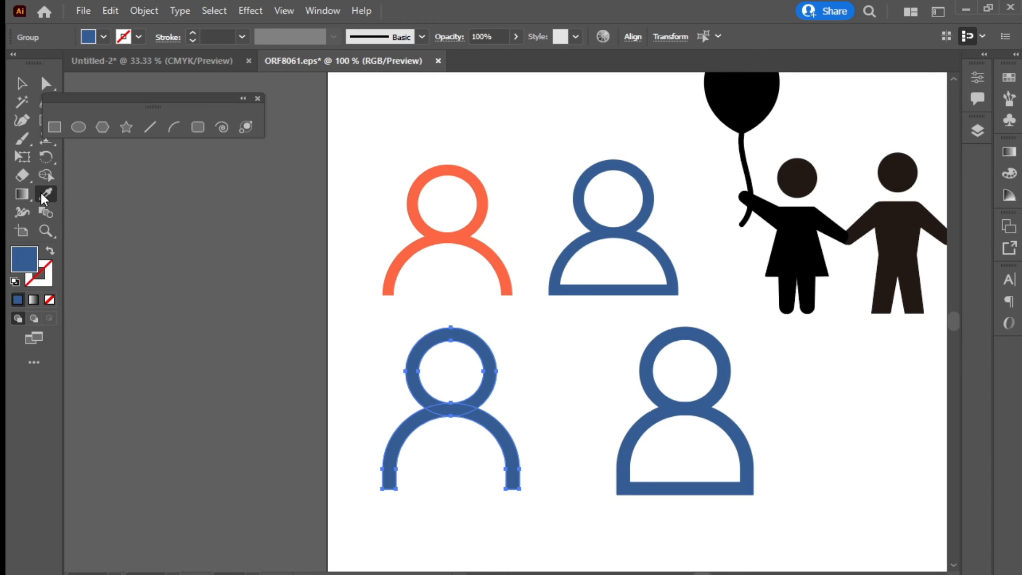
{"action": "left_click", "coordinate": [438, 235]}
{"action": "key", "text": "v"}
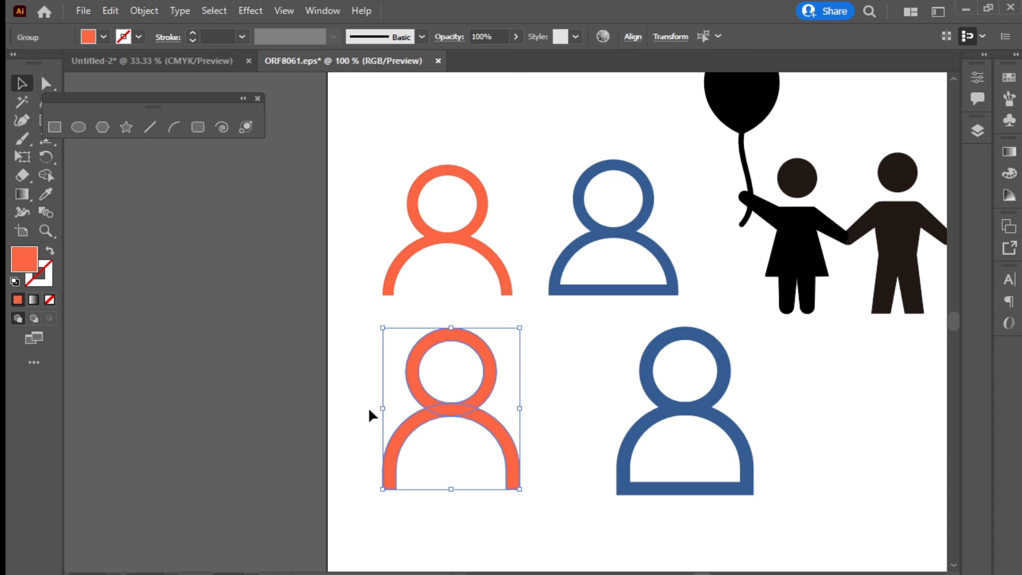
{"action": "left_click", "coordinate": [330, 382]}
{"action": "mouse_move", "coordinate": [762, 376]}
{"action": "left_mouse_down"}
{"action": "mouse_move", "coordinate": [645, 499]}
{"action": "mouse_move", "coordinate": [598, 513]}
{"action": "left_mouse_up"}
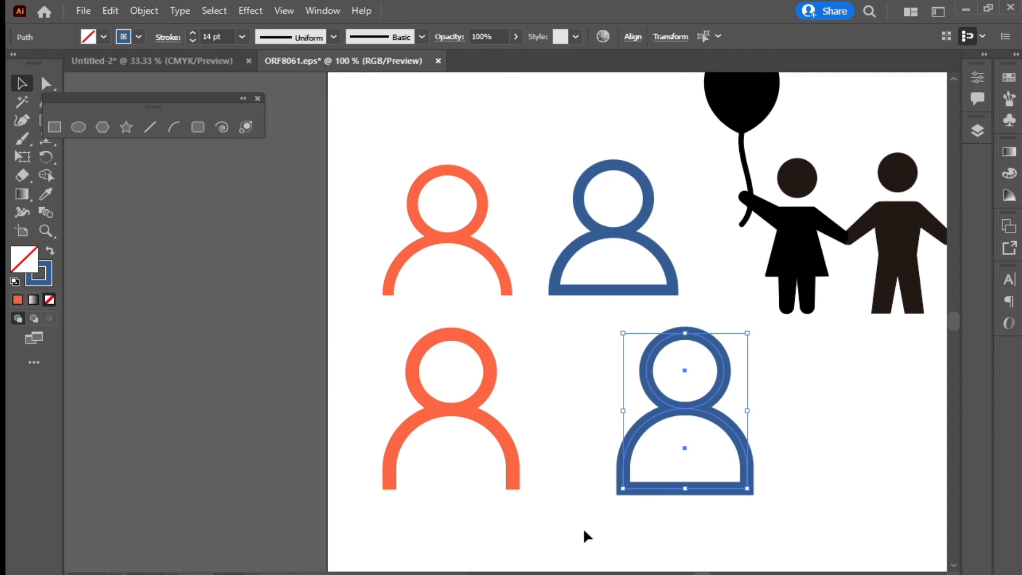
{"action": "left_click", "coordinate": [139, 9]}
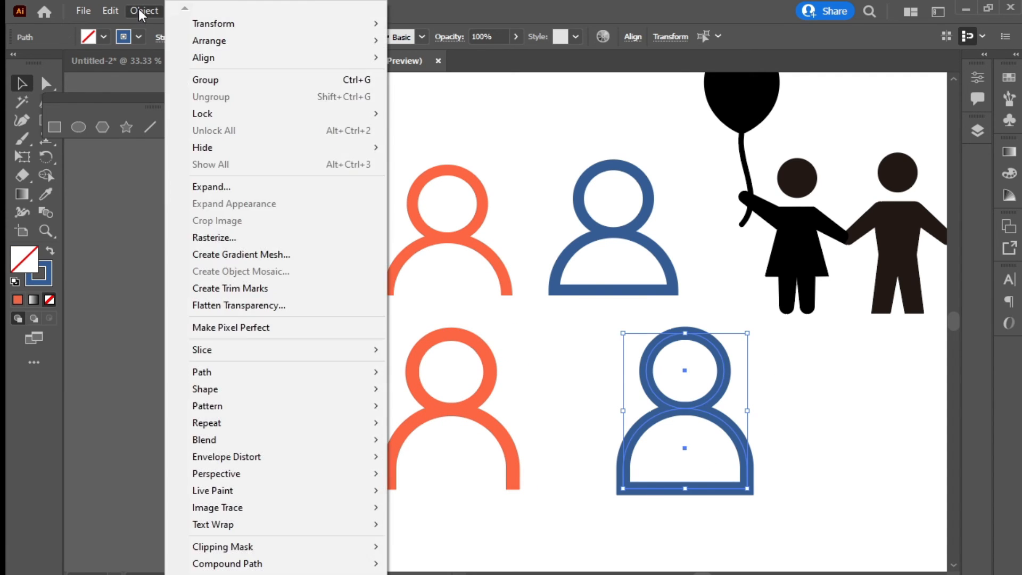
Expand the lower-right figure's fill and stroke and move it left toward the orange figure
{"action": "left_click", "coordinate": [240, 186]}
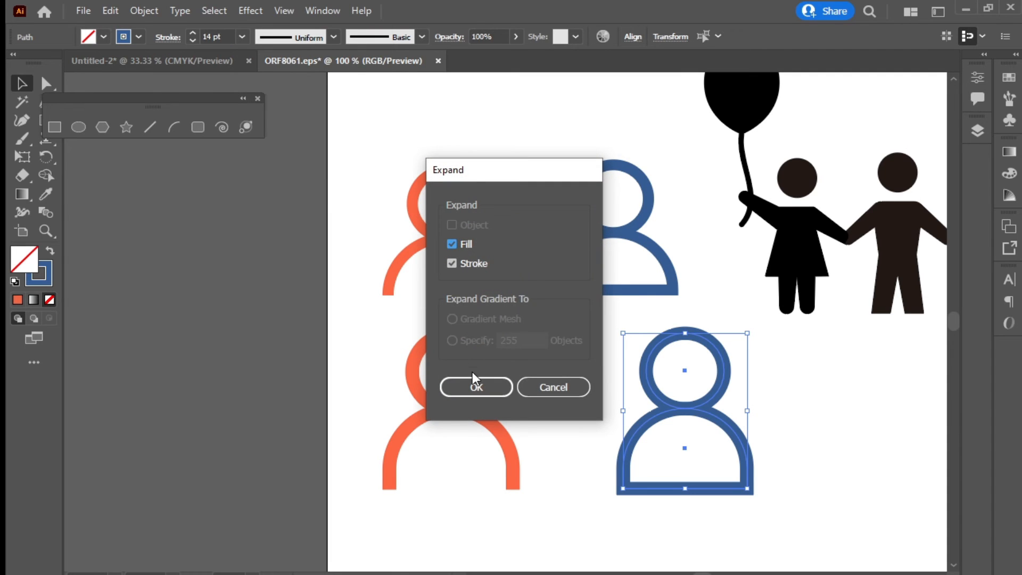
{"action": "left_click", "coordinate": [468, 384]}
{"action": "left_click_drag", "start_coordinate": [711, 412], "coordinate": [637, 407]}
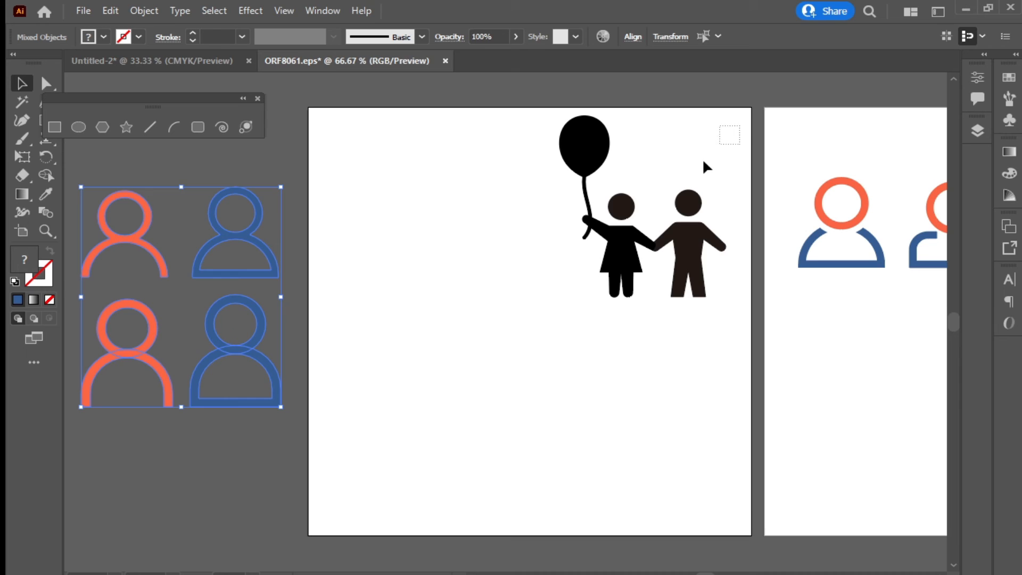
{"action": "left_click_drag", "start_coordinate": [703, 162], "coordinate": [519, 334]}
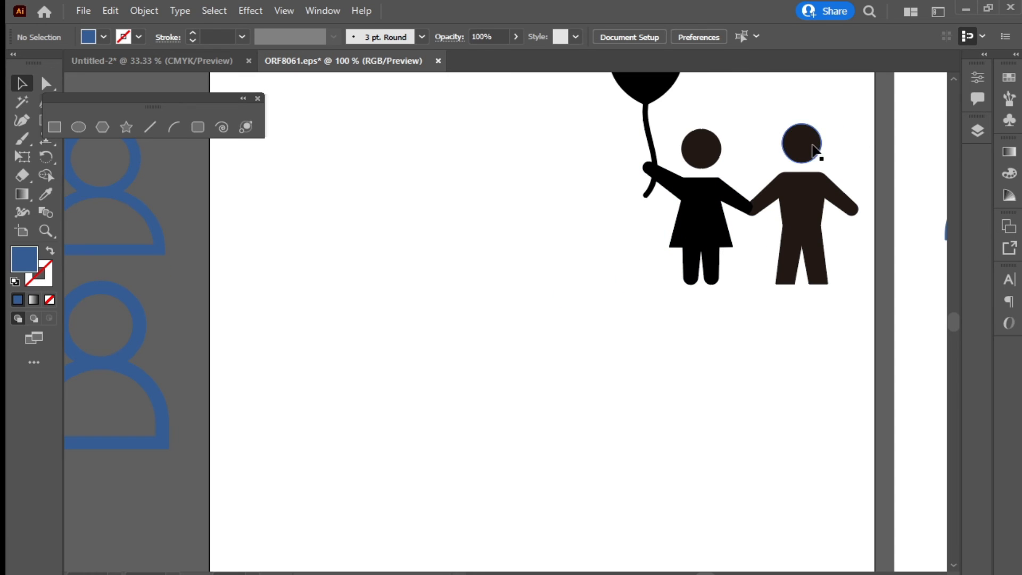
Draw a dark filled circle on the empty artboard as the new figure's head
{"action": "left_click", "coordinate": [814, 143]}
{"action": "left_click", "coordinate": [369, 342]}
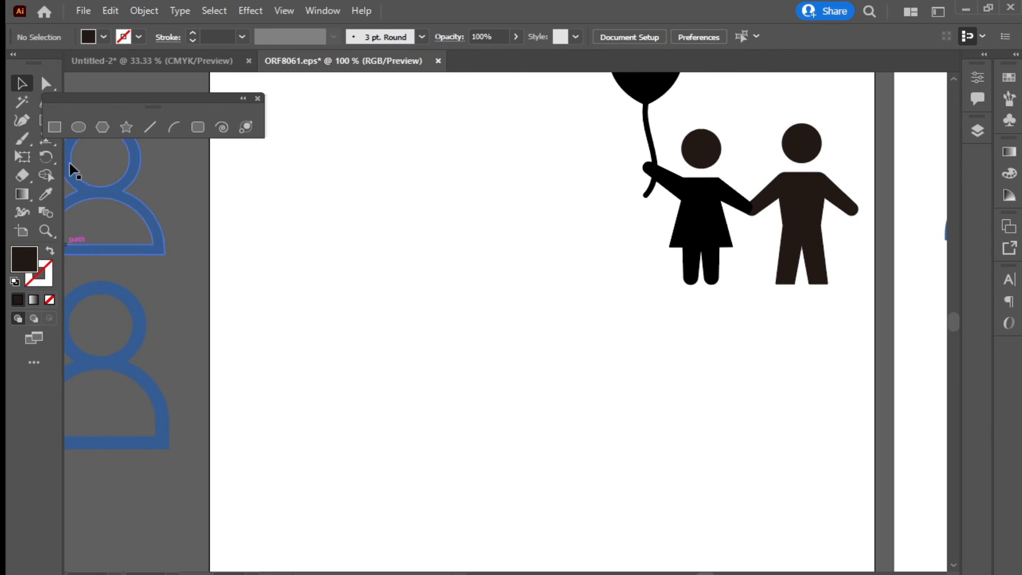
{"action": "left_click_drag", "start_coordinate": [110, 98], "coordinate": [172, 99]}
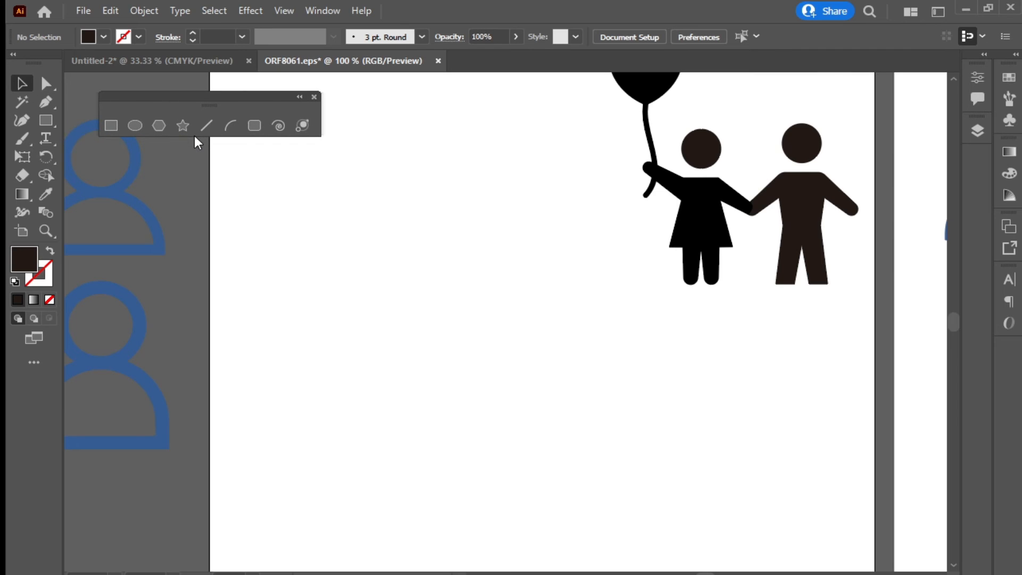
{"action": "left_click", "coordinate": [135, 126]}
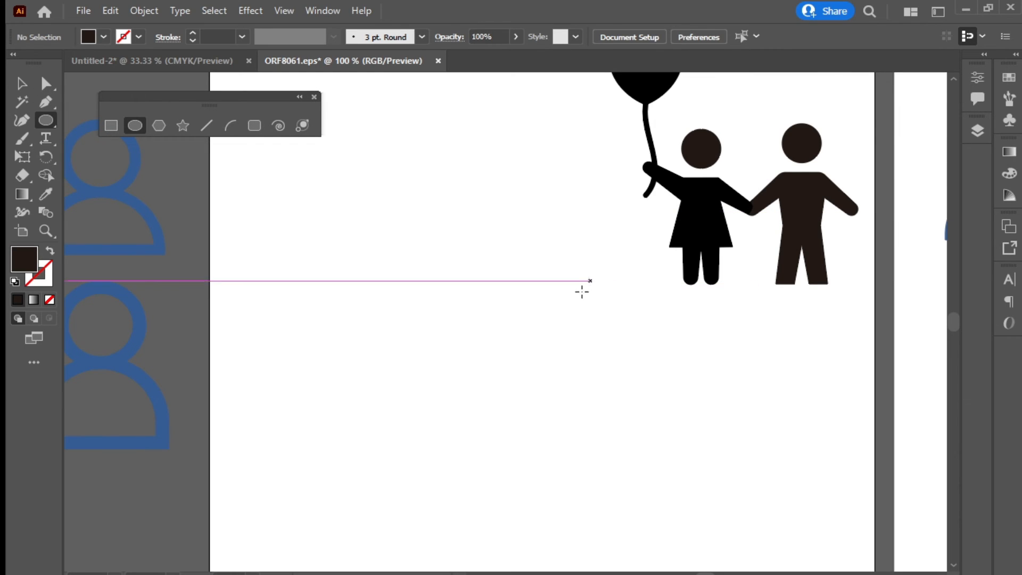
{"action": "left_click_drag", "start_coordinate": [585, 287], "coordinate": [540, 328]}
{"action": "key", "text": "v"}
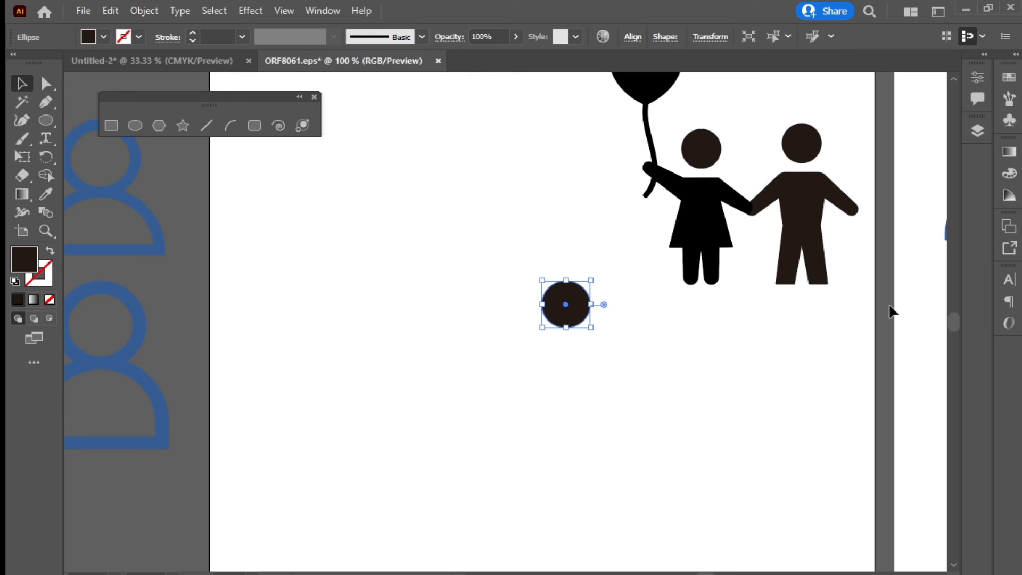
Select the two-figure reference group and centre the man figure, zooming out to 150%
{"action": "left_click", "coordinate": [804, 226]}
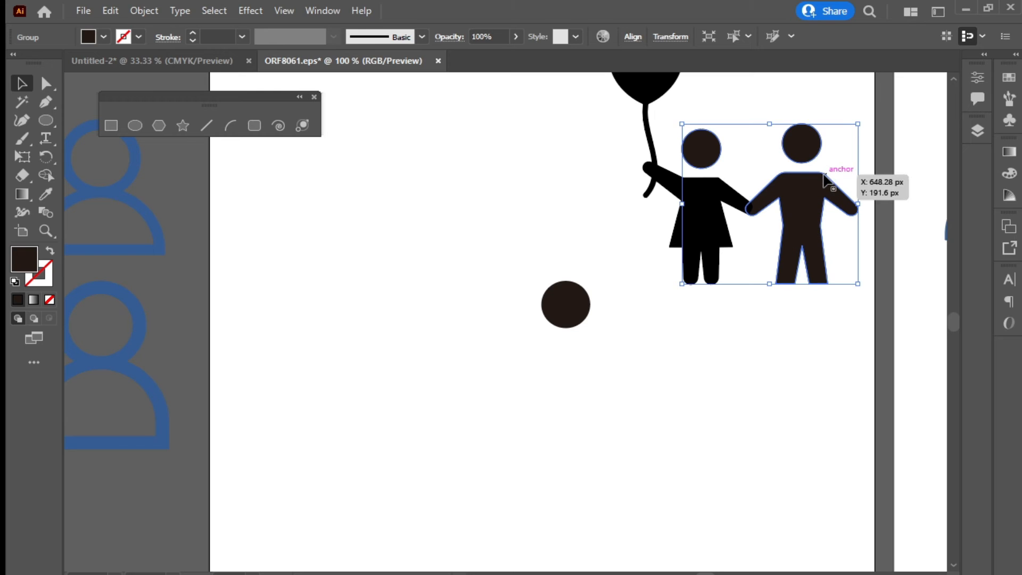
{"action": "scroll", "coordinate": [801, 187], "scroll_direction": "up", "scroll_amount": 4}
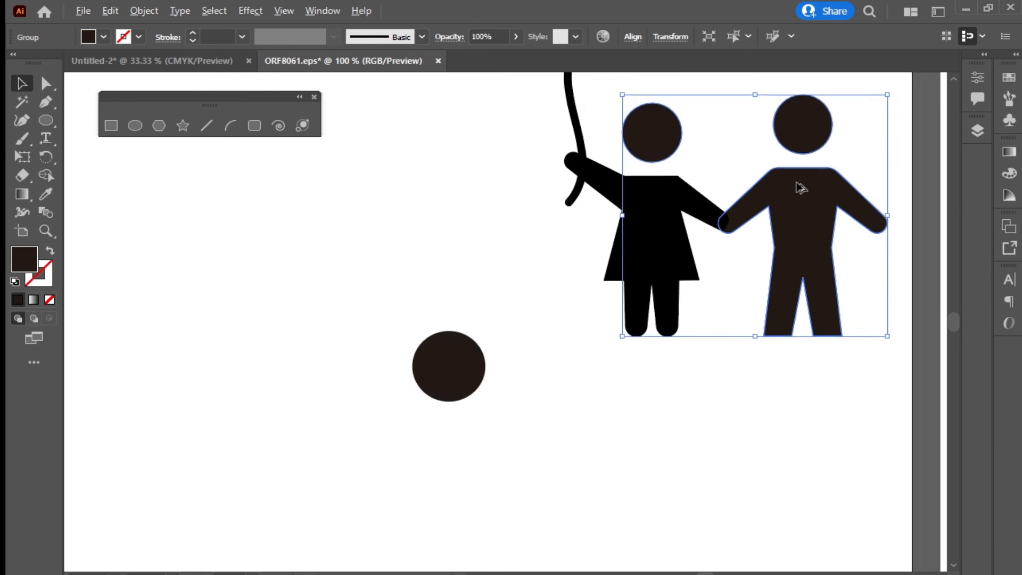
{"action": "left_click_drag", "start_coordinate": [827, 274], "coordinate": [656, 257]}
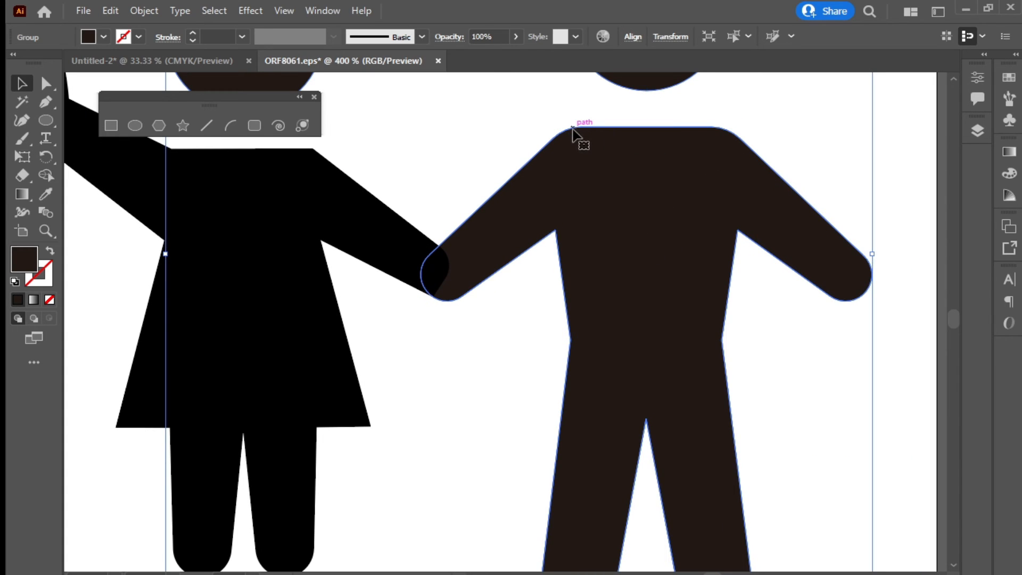
{"action": "key", "text": "ctrl+minus"}
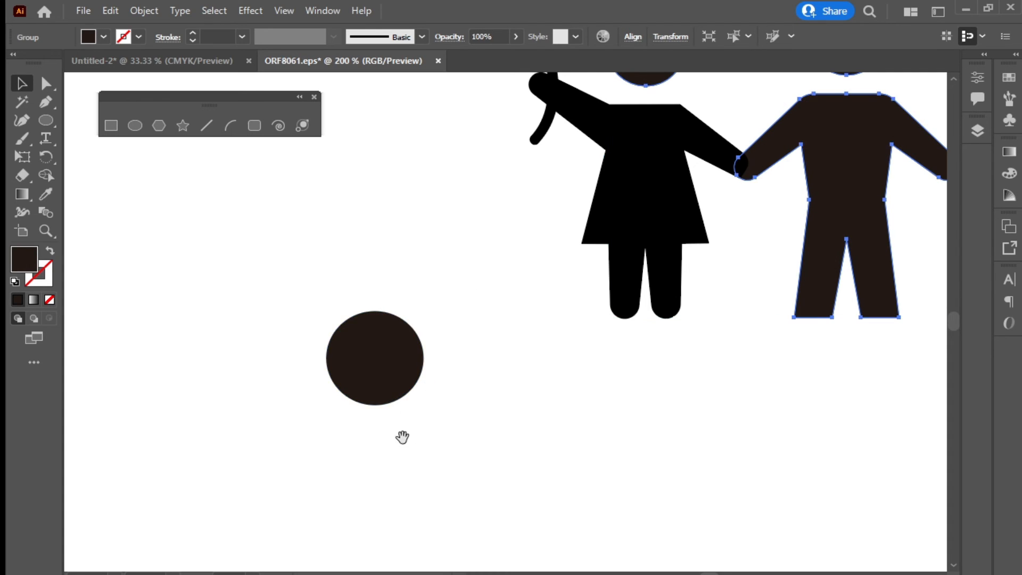
{"action": "key", "text": "ctrl+minus"}
Draw a dark body rectangle beneath the circle head and round its two top corners with Live Corners
{"action": "left_click", "coordinate": [111, 126]}
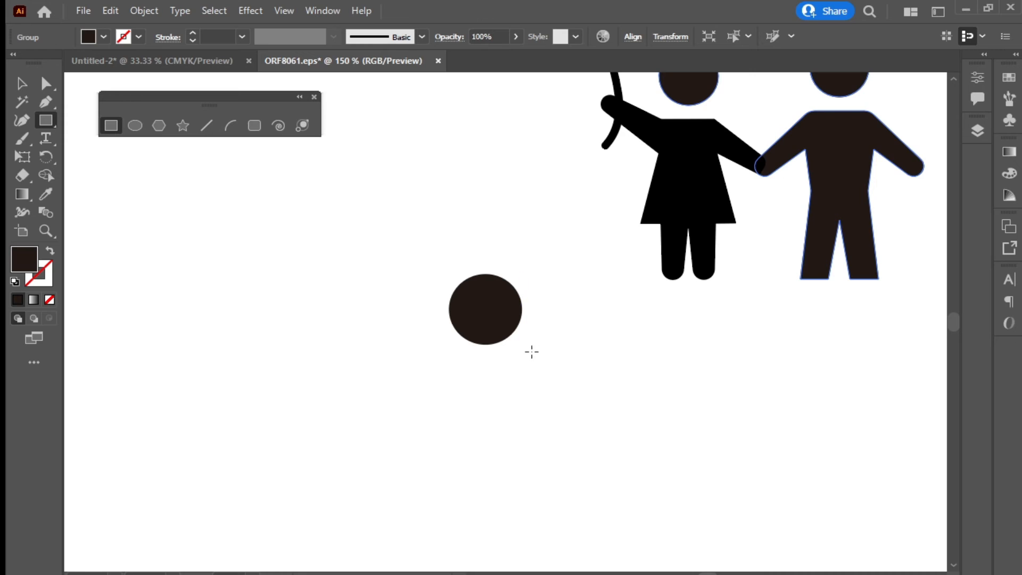
{"action": "left_click_drag", "start_coordinate": [538, 352], "coordinate": [424, 500]}
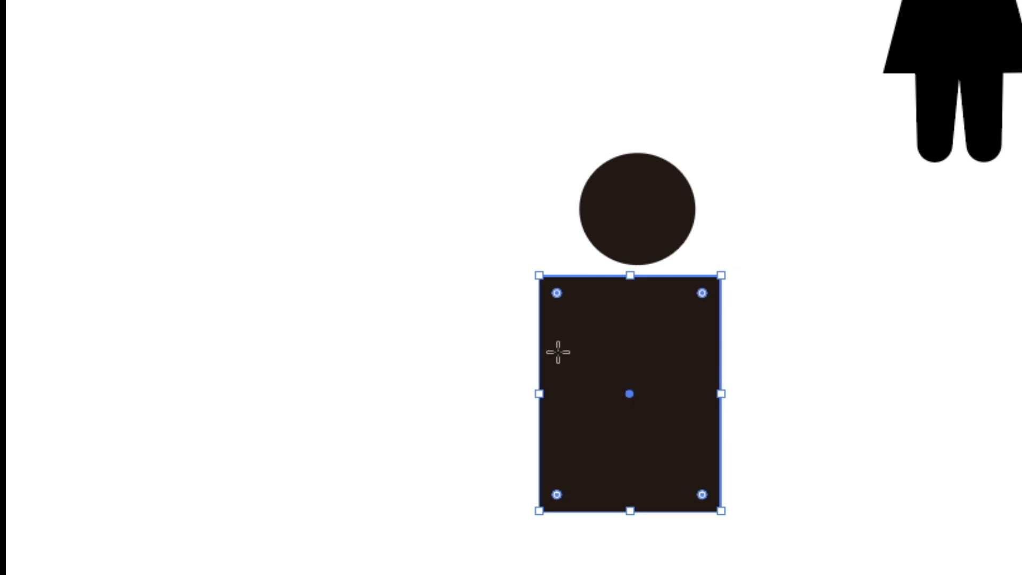
{"action": "left_click", "coordinate": [702, 293]}
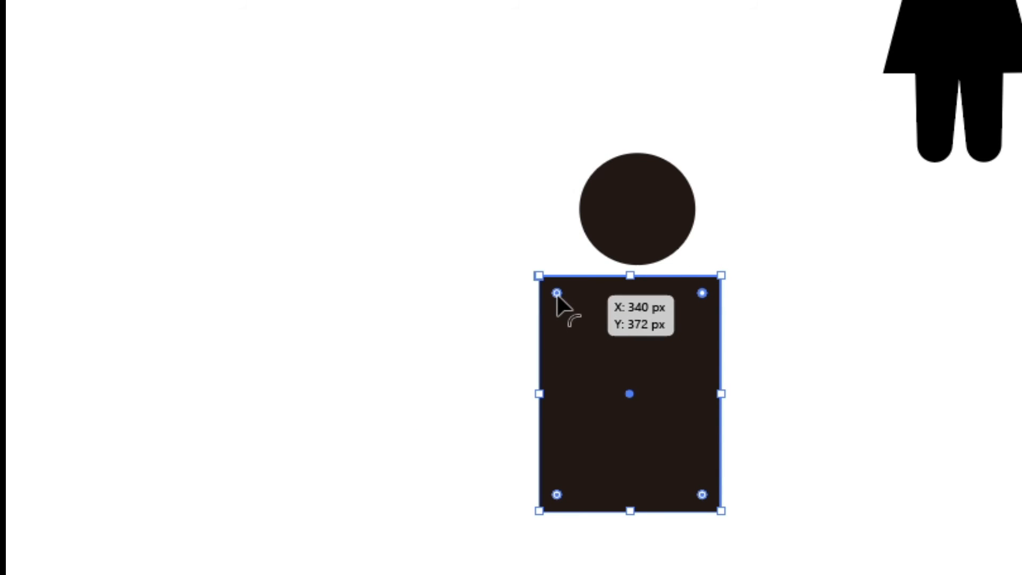
{"action": "left_click_drag", "start_coordinate": [556, 293], "coordinate": [564, 300]}
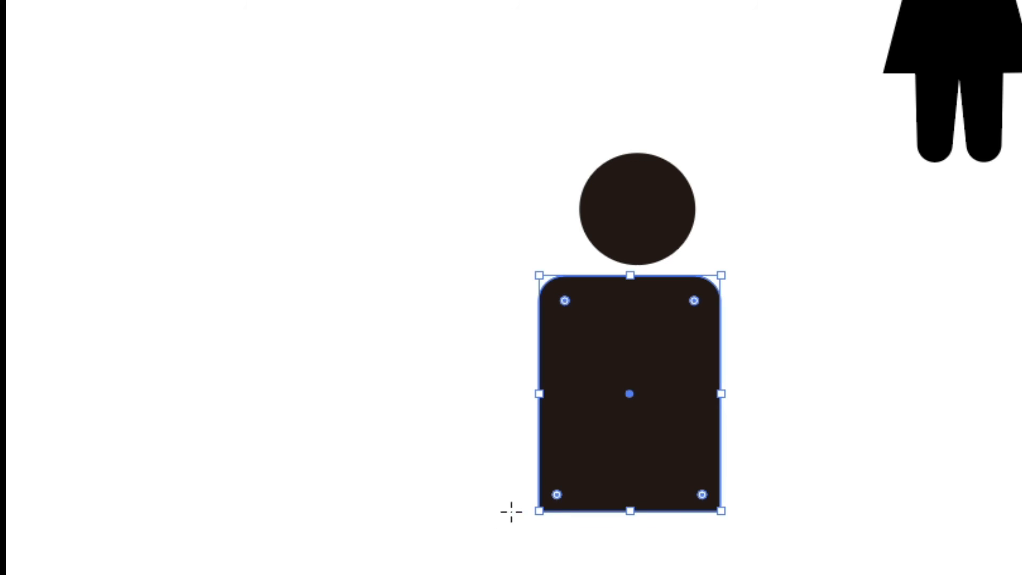
{"action": "left_click", "coordinate": [758, 382]}
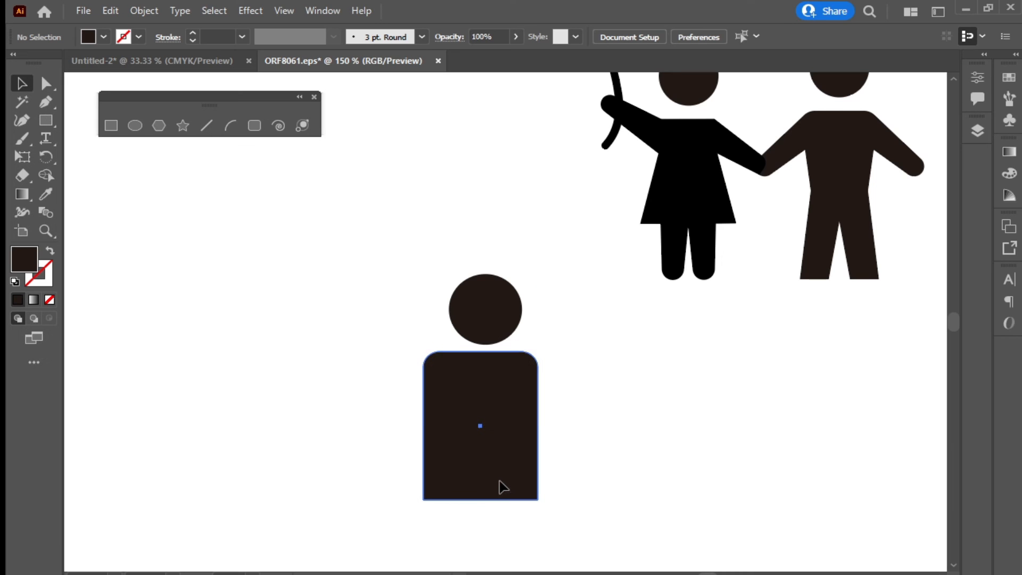
{"action": "left_click", "coordinate": [659, 482]}
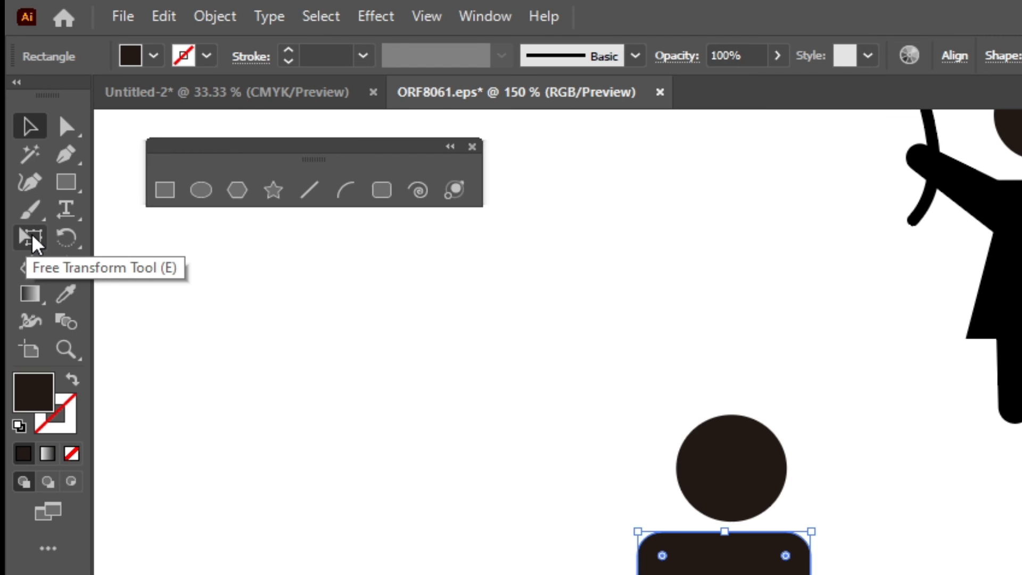
Apply Free Transform's Perspective Distort to the body, pulling a bottom corner inward so it narrows downward
{"action": "left_click", "coordinate": [33, 243]}
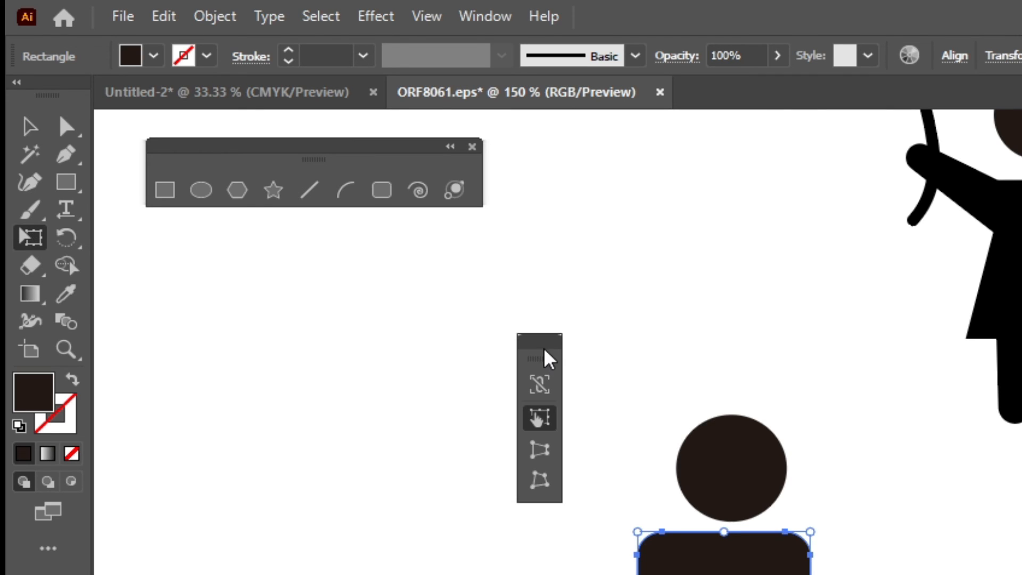
{"action": "left_click_drag", "start_coordinate": [542, 349], "coordinate": [514, 466]}
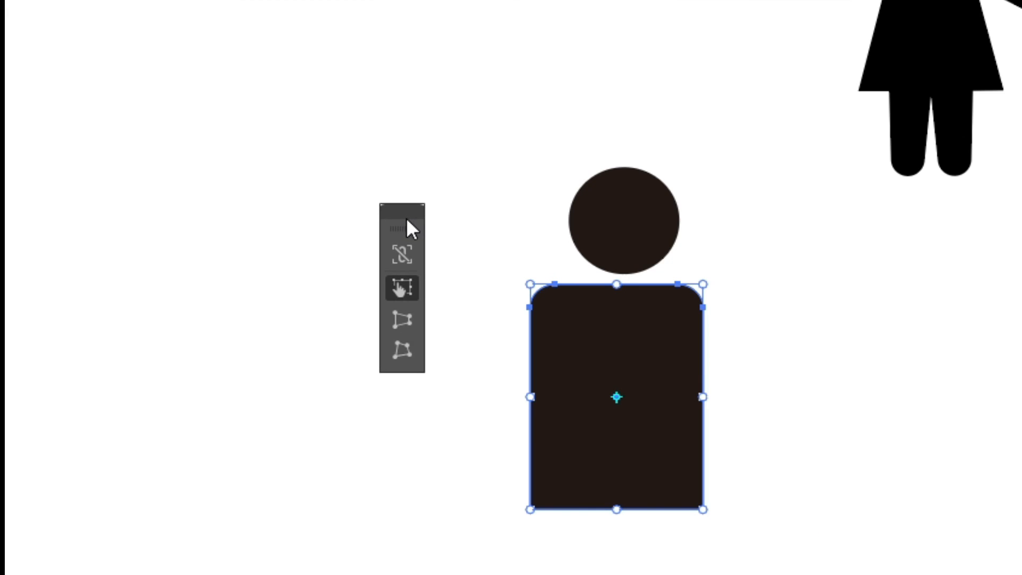
{"action": "left_click", "coordinate": [403, 318]}
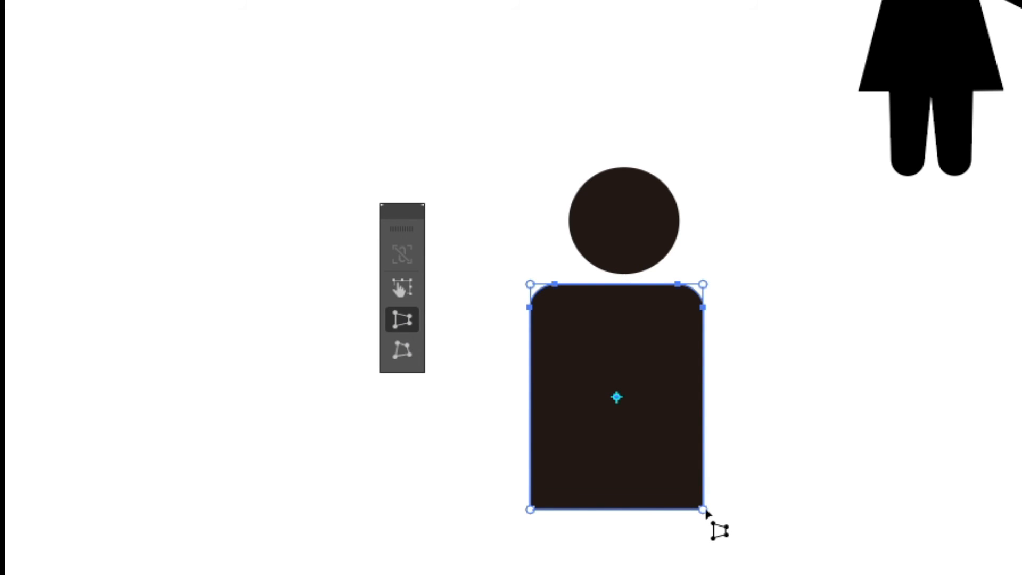
{"action": "left_click_drag", "start_coordinate": [702, 507], "coordinate": [680, 519]}
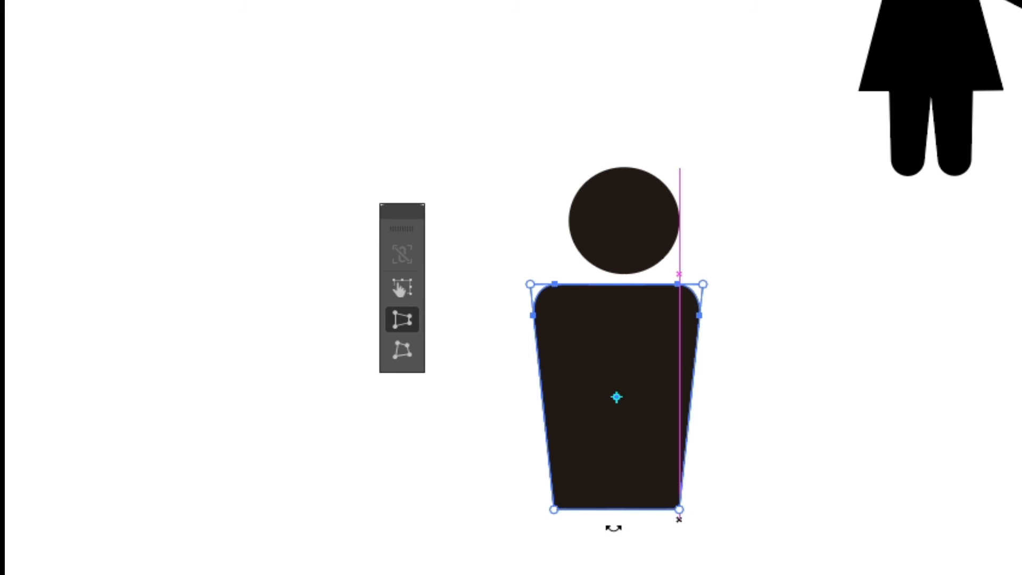
{"action": "scroll", "coordinate": [620, 526], "scroll_direction": "down", "scroll_amount": 2}
{"action": "key", "text": "v"}
{"action": "left_click", "coordinate": [496, 248]}
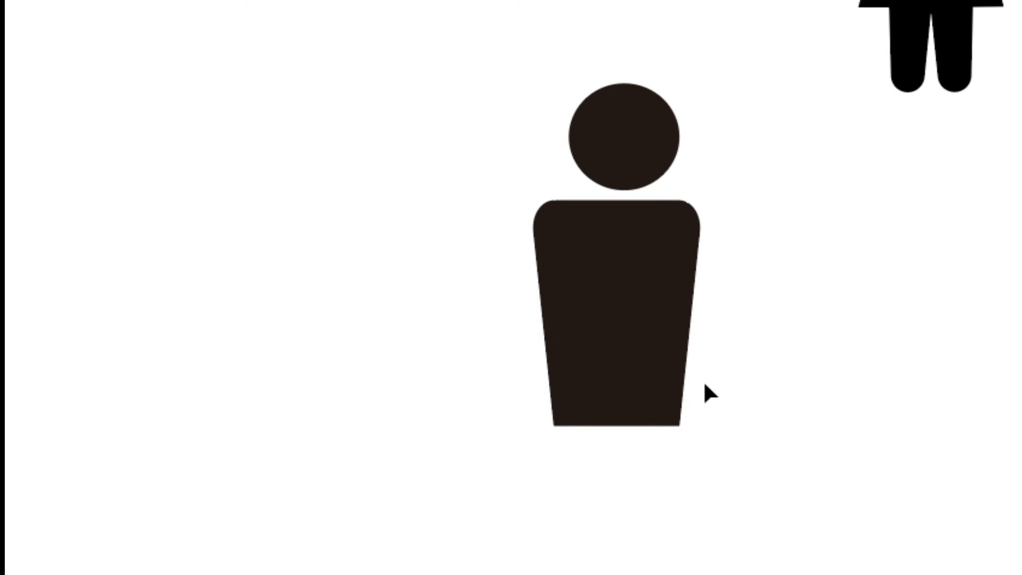
{"action": "left_click_drag", "start_coordinate": [683, 419], "coordinate": [689, 313]}
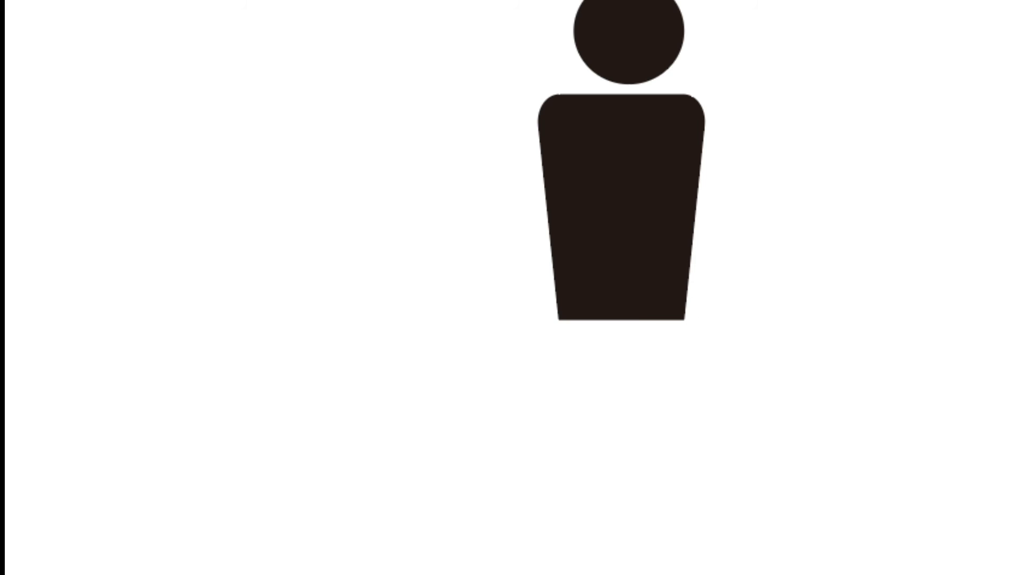
Draw a narrow leg rectangle, move it under the torso, and tilt it about 11 degrees
{"action": "mouse_move", "coordinate": [872, 239]}
{"action": "left_mouse_down"}
{"action": "mouse_move", "coordinate": [812, 417]}
{"action": "mouse_move", "coordinate": [815, 437]}
{"action": "left_mouse_up"}
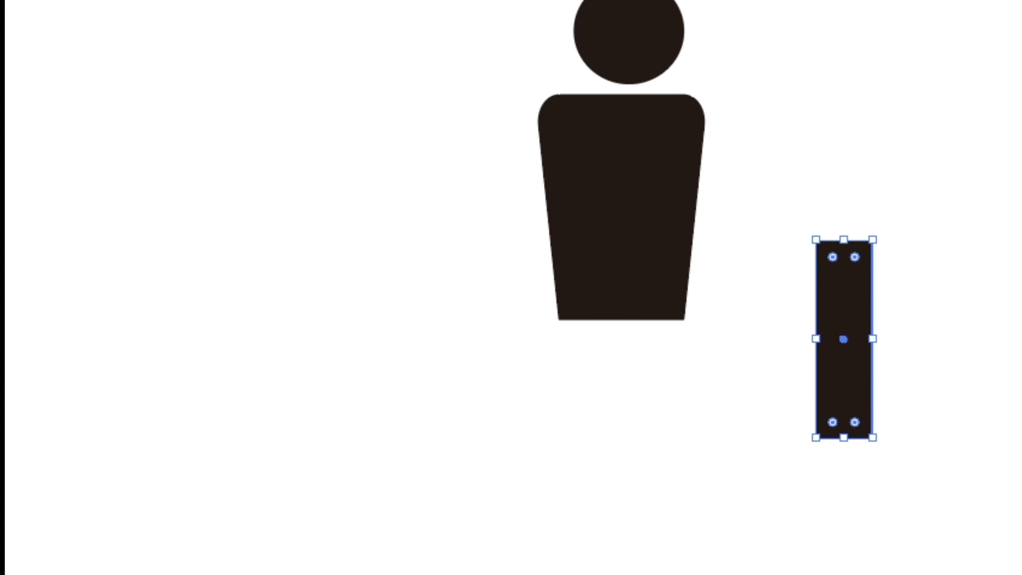
{"action": "key", "text": "v"}
{"action": "left_click_drag", "start_coordinate": [819, 299], "coordinate": [654, 337]}
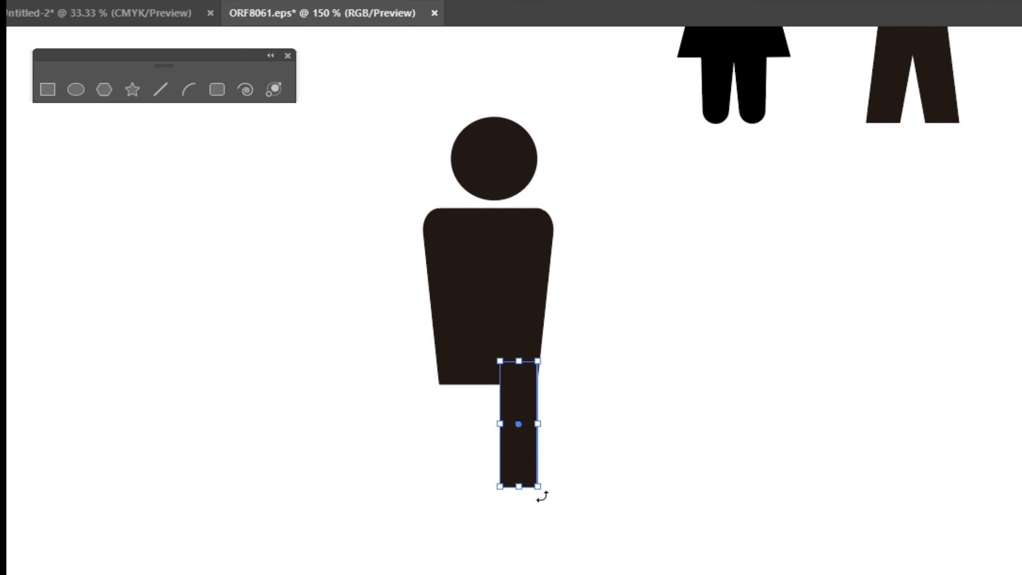
{"action": "mouse_move", "coordinate": [542, 496]}
{"action": "left_mouse_down"}
{"action": "mouse_move", "coordinate": [552, 477]}
{"action": "mouse_move", "coordinate": [556, 487]}
{"action": "left_mouse_up"}
Duplicate the leg and reflect the copy across the vertical axis
{"action": "left_click_drag", "start_coordinate": [535, 412], "coordinate": [446, 422]}
{"action": "right_click", "coordinate": [444, 414]}
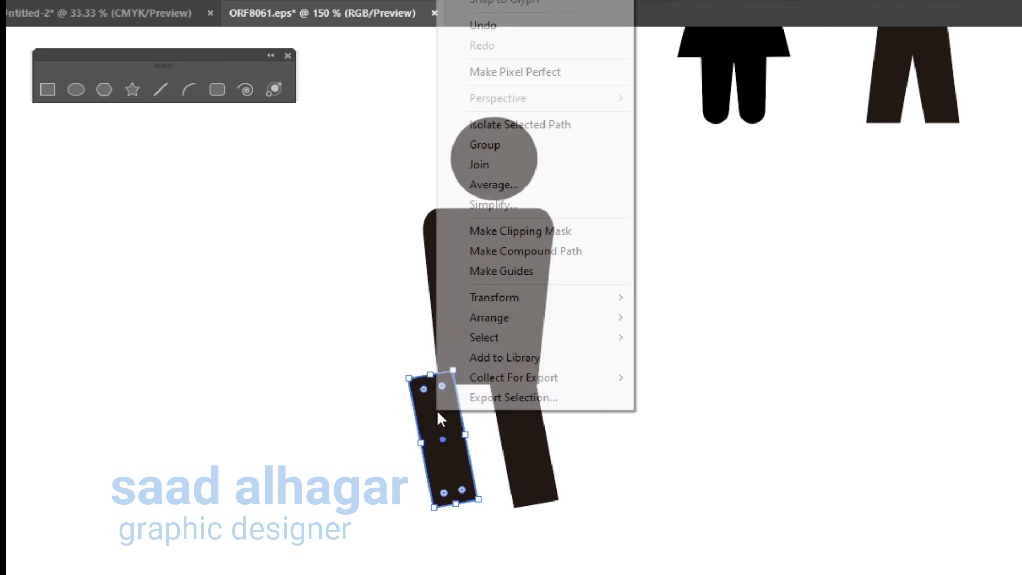
{"action": "mouse_move", "coordinate": [591, 295]}
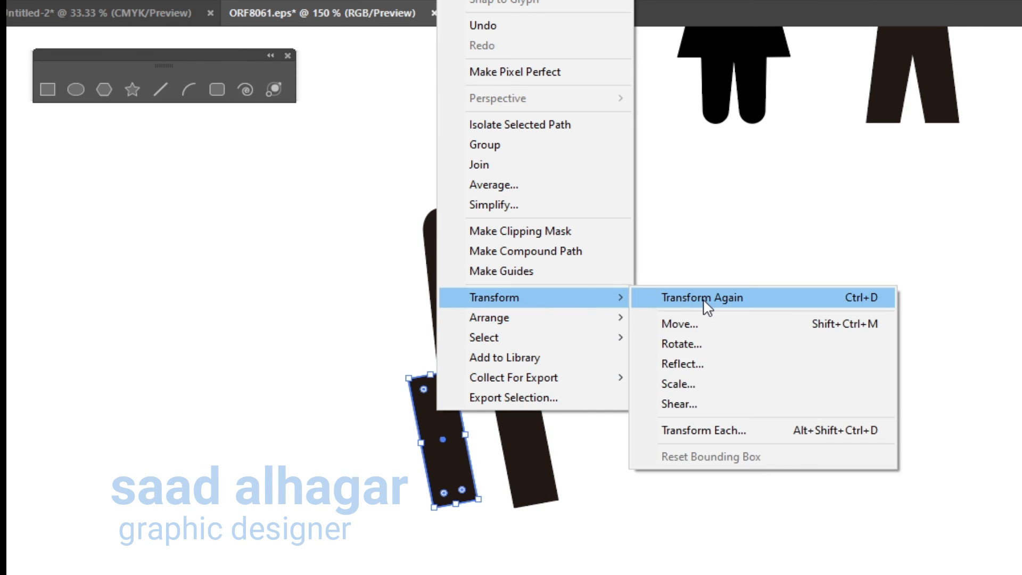
{"action": "left_click", "coordinate": [693, 365]}
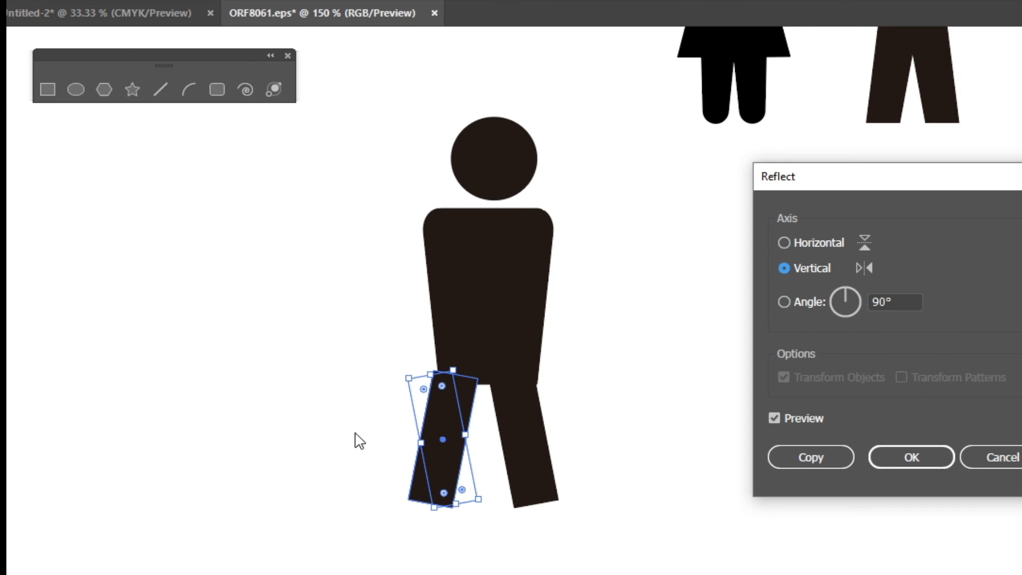
{"action": "left_click", "coordinate": [803, 418]}
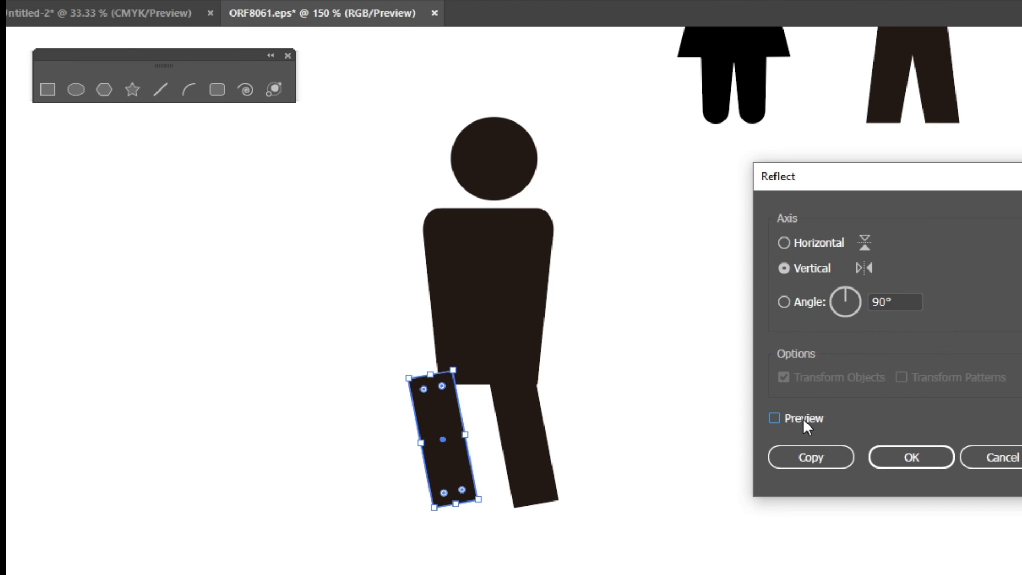
{"action": "left_click", "coordinate": [803, 417]}
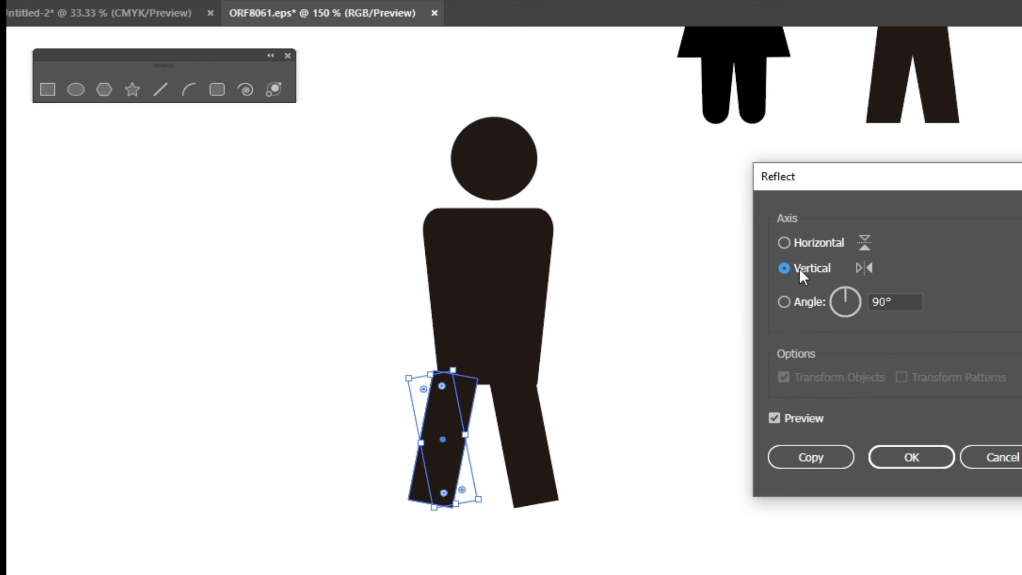
{"action": "left_click", "coordinate": [911, 457]}
Nudge both legs sideways so they splay evenly beneath the torso
{"action": "left_click_drag", "start_coordinate": [458, 437], "coordinate": [465, 436]}
{"action": "left_click", "coordinate": [514, 453]}
{"action": "key", "text": "Left"}
{"action": "key", "text": "Left"}
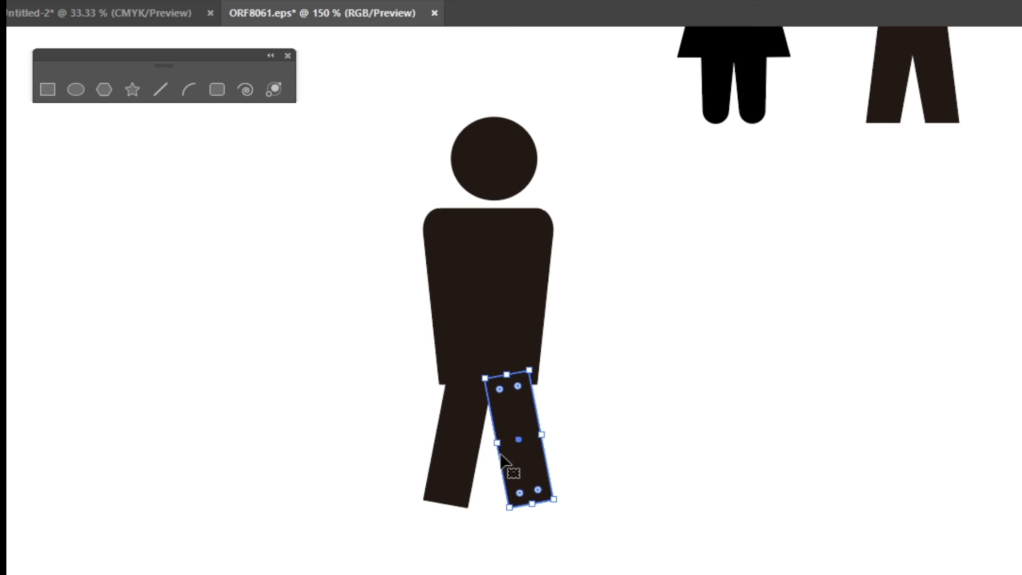
{"action": "left_click", "coordinate": [521, 322]}
{"action": "left_click", "coordinate": [569, 394]}
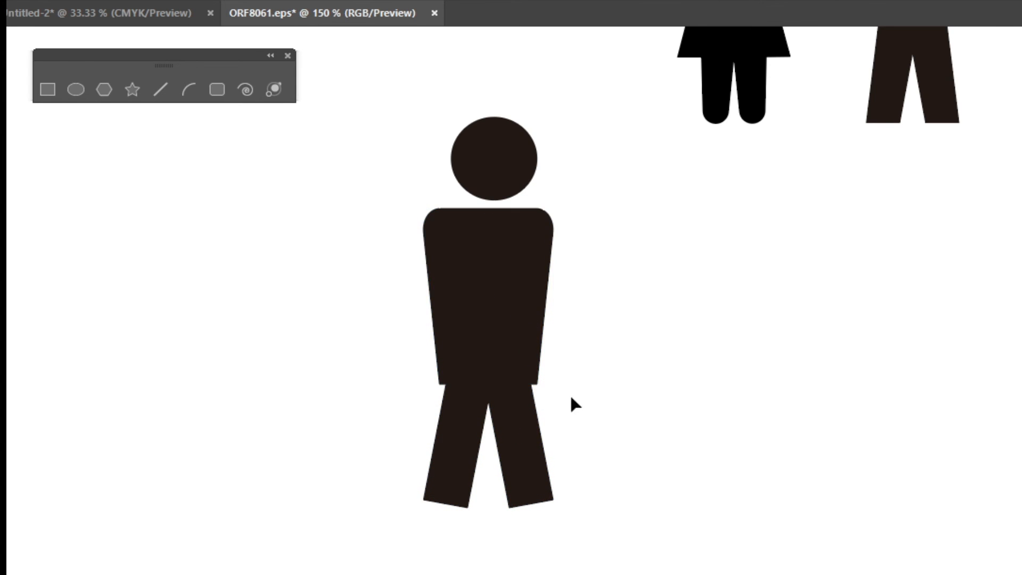
{"action": "left_click", "coordinate": [532, 388]}
Use Free Transform's Perspective Distort to pull the torso's bottom corners further inward toward the hips
{"action": "left_click", "coordinate": [520, 337]}
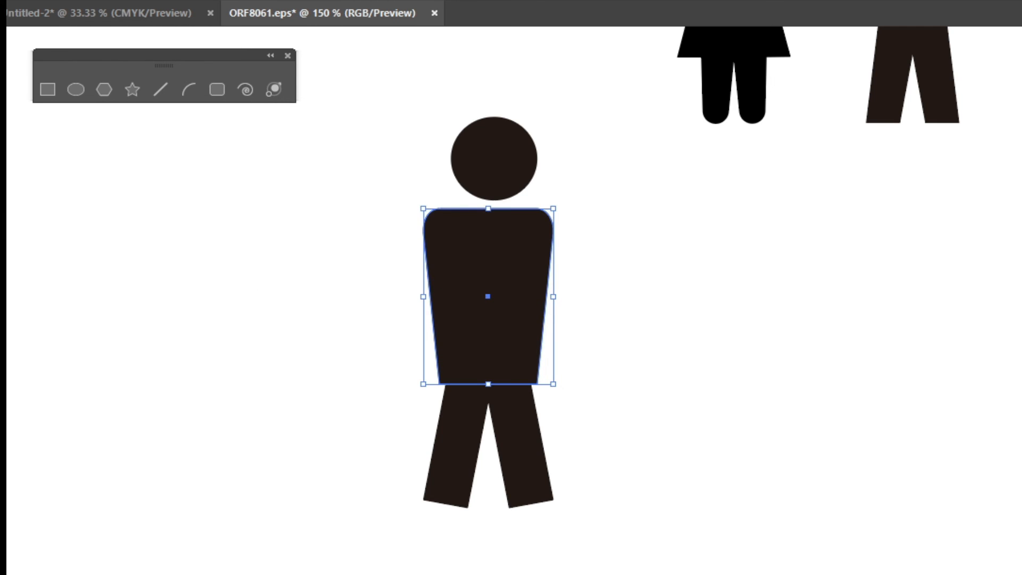
{"action": "key", "text": "e"}
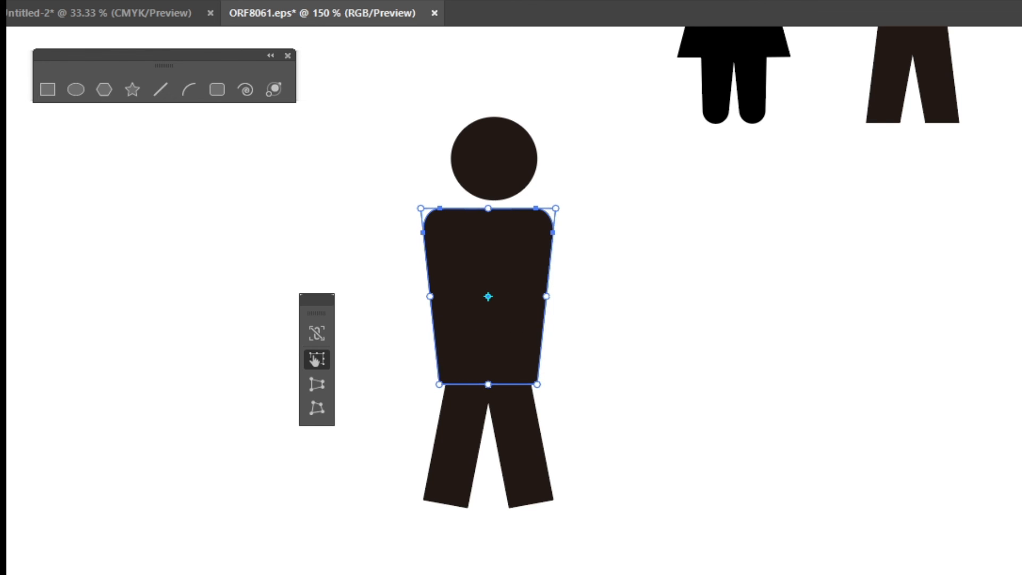
{"action": "left_click_drag", "start_coordinate": [314, 313], "coordinate": [338, 206]}
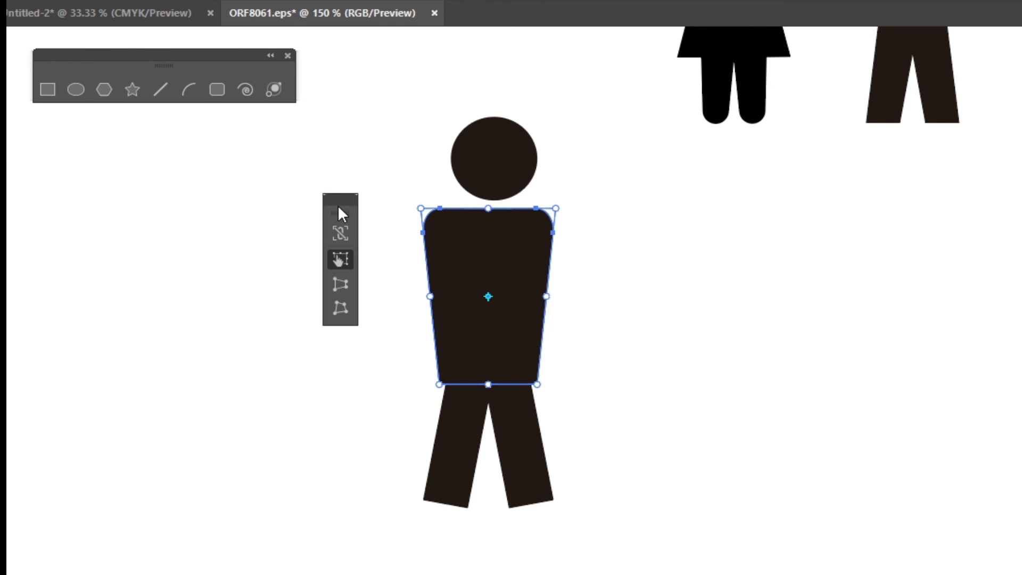
{"action": "left_click", "coordinate": [339, 283]}
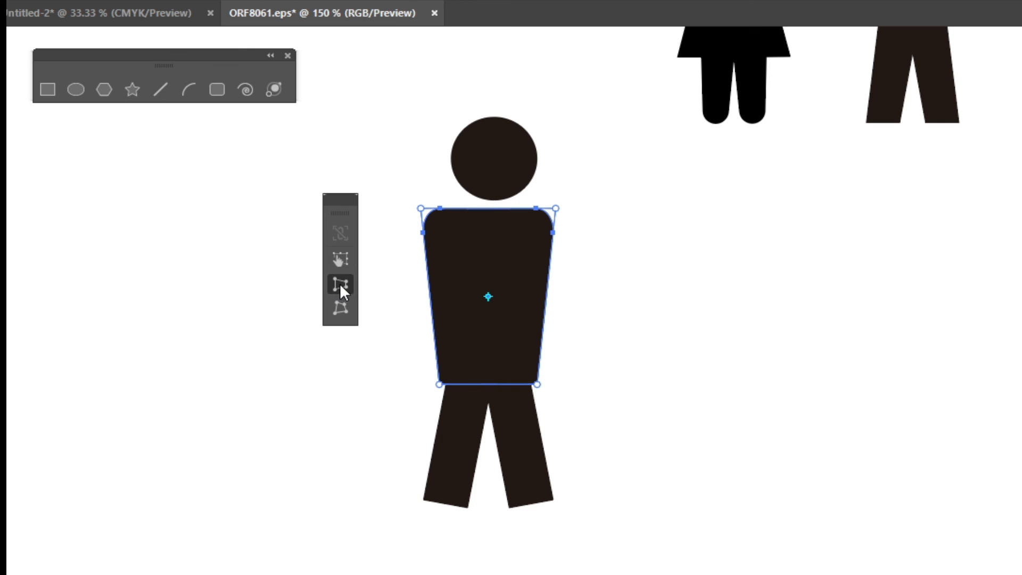
{"action": "left_click_drag", "start_coordinate": [533, 387], "coordinate": [532, 387]}
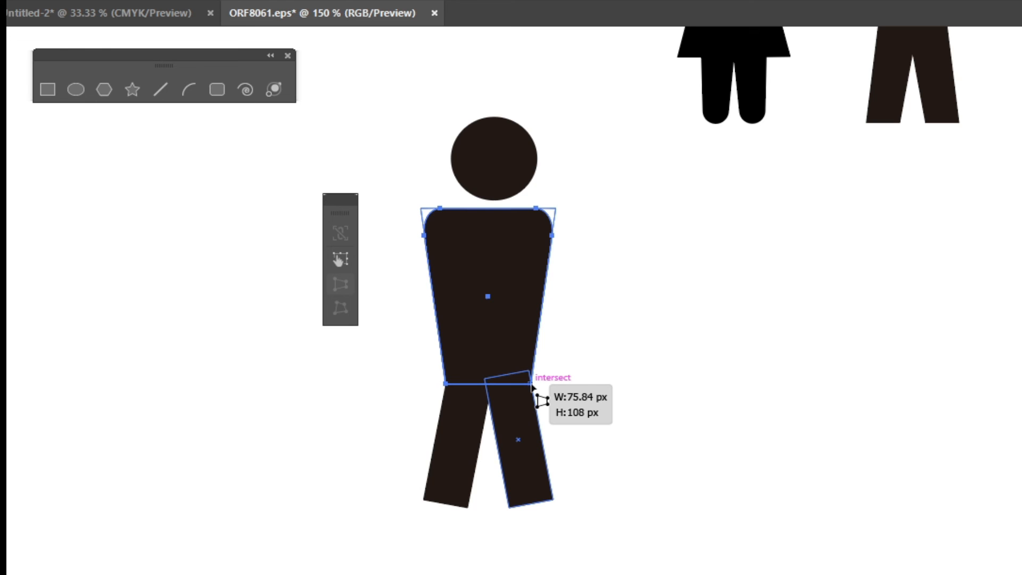
{"action": "left_click_drag", "start_coordinate": [531, 384], "coordinate": [531, 384]}
{"action": "key", "text": "v"}
{"action": "left_click", "coordinate": [129, 369]}
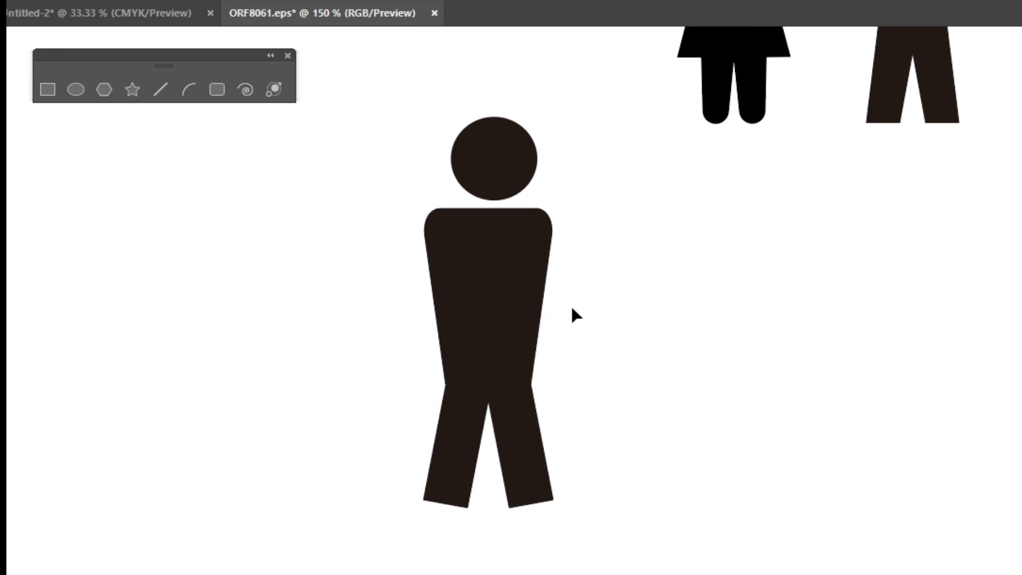
{"action": "scroll", "coordinate": [570, 304], "scroll_direction": "up", "scroll_amount": 3}
{"action": "left_click", "coordinate": [513, 529]}
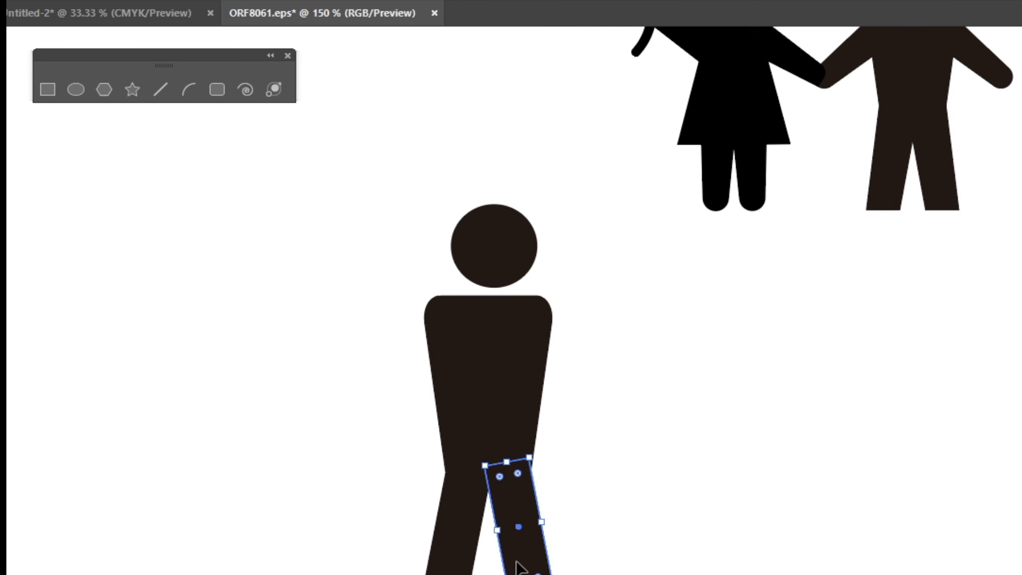
Copy a leg, round its bottom corners, shorten it to arm length, and attach it at the right shoulder
{"action": "left_click_drag", "start_coordinate": [514, 560], "coordinate": [616, 425]}
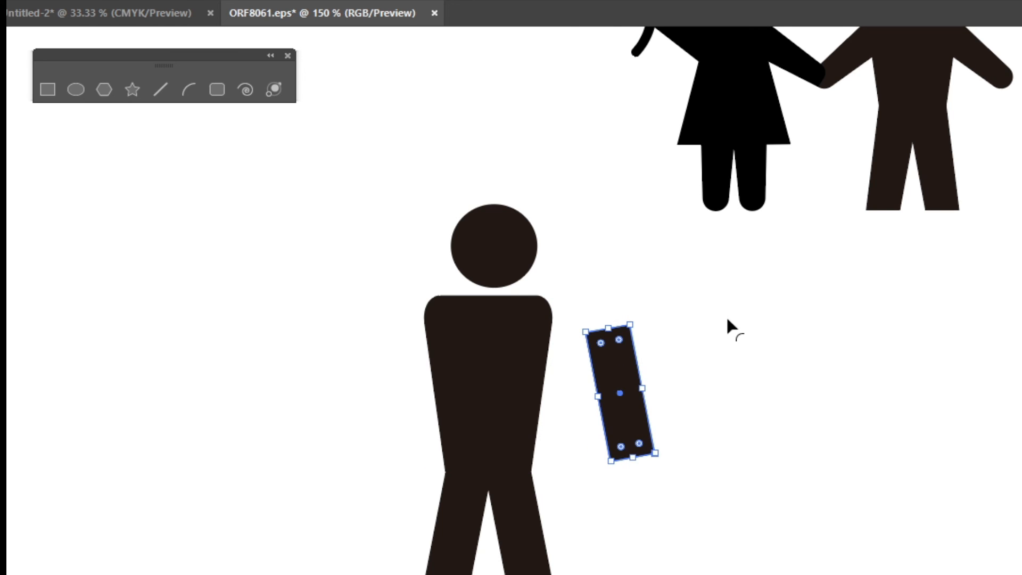
{"action": "scroll", "coordinate": [725, 315], "scroll_direction": "up", "scroll_amount": 2}
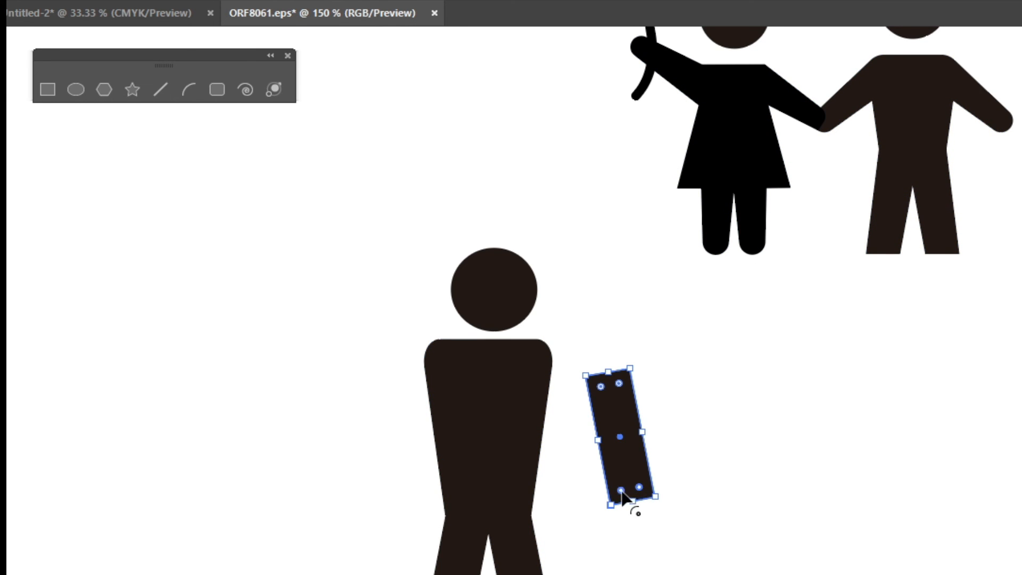
{"action": "left_click_drag", "start_coordinate": [638, 488], "coordinate": [641, 467]}
{"action": "left_click_drag", "start_coordinate": [631, 367], "coordinate": [629, 361]}
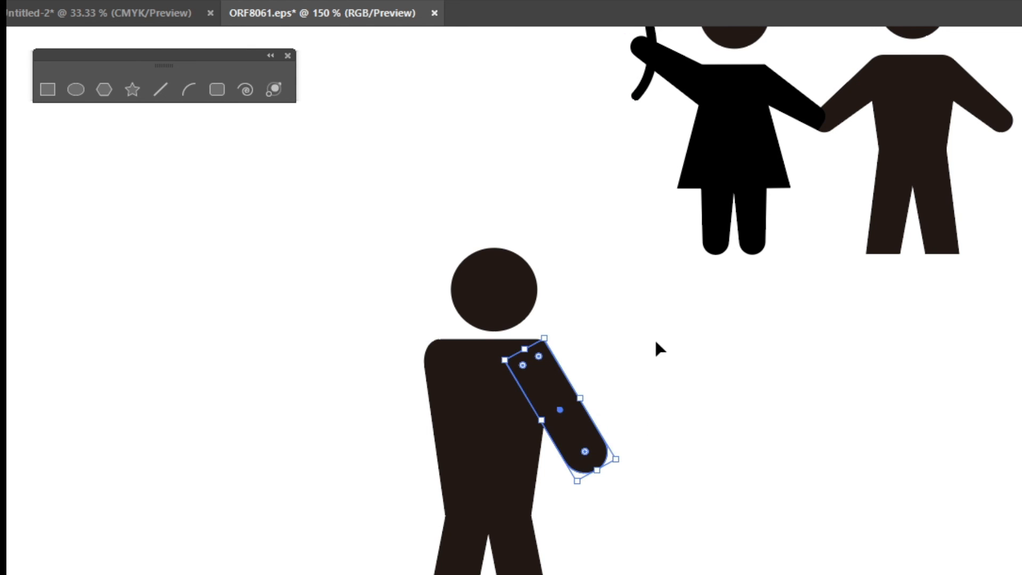
{"action": "left_click", "coordinate": [653, 337]}
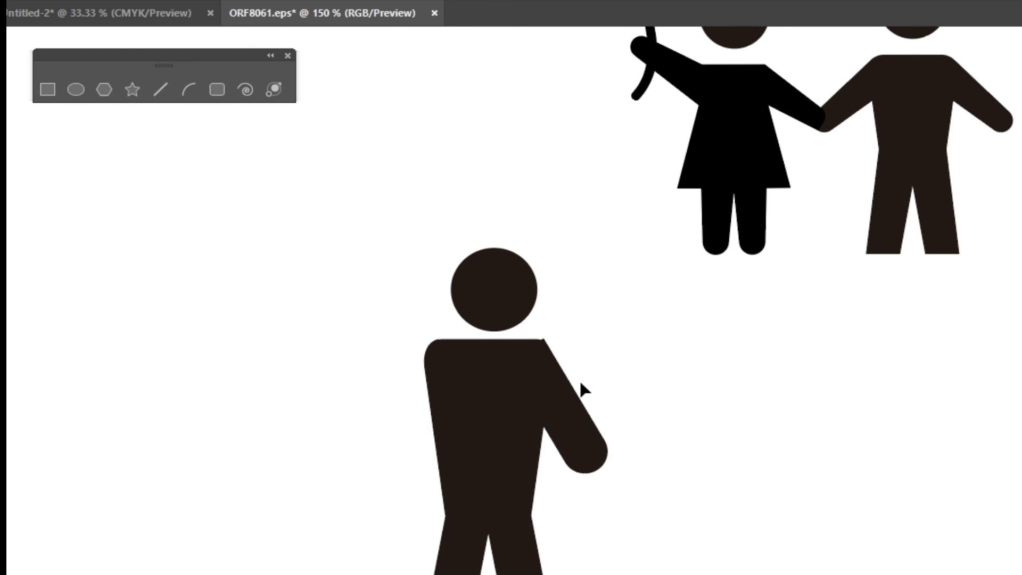
Zoom in and refine the arm's top corner where it meets the shoulder
{"action": "key", "text": "ctrl+equal"}
{"action": "key", "text": "ctrl+equal"}
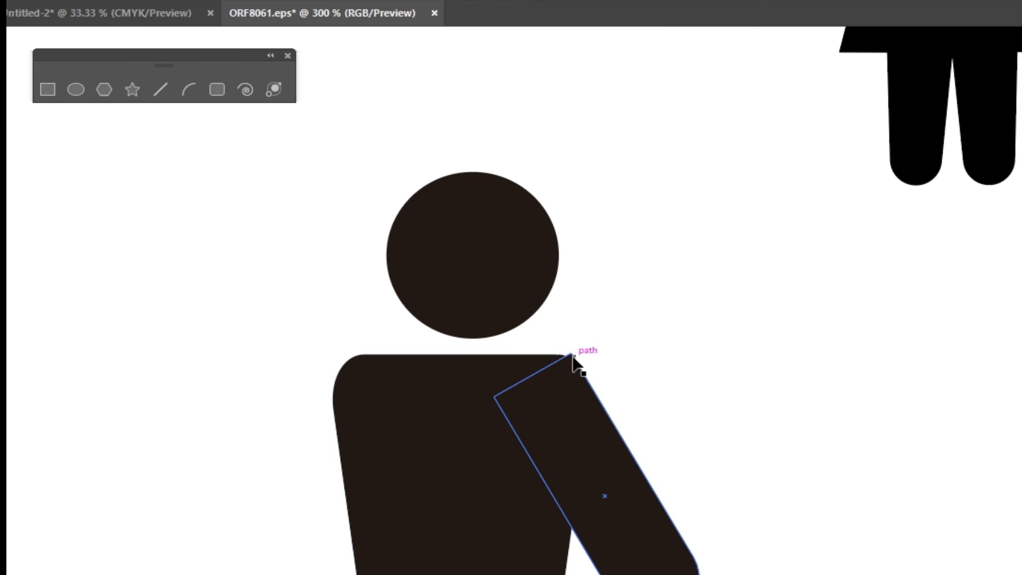
{"action": "left_click", "coordinate": [630, 501]}
{"action": "left_click_drag", "start_coordinate": [572, 352], "coordinate": [570, 348]}
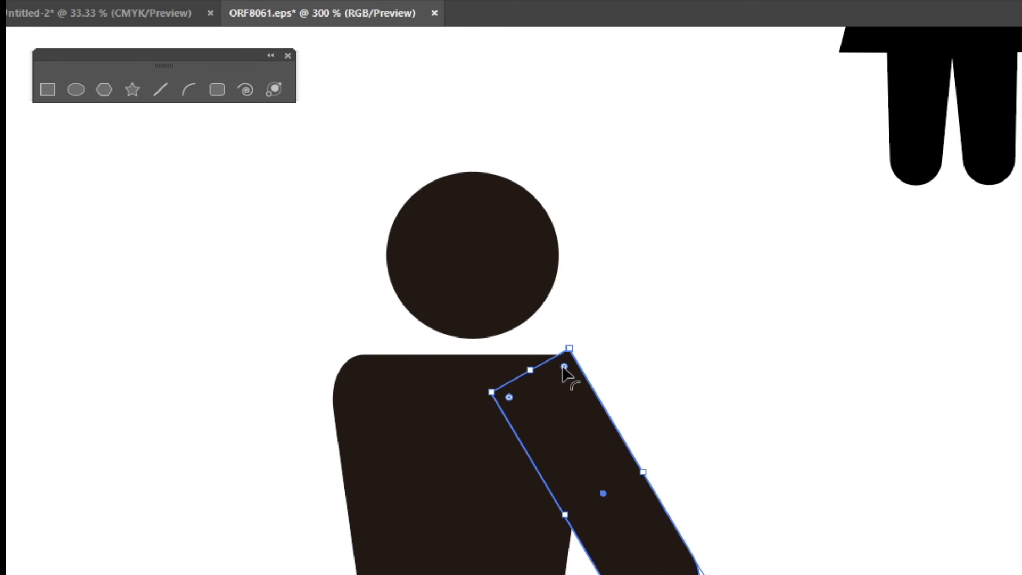
{"action": "left_click_drag", "start_coordinate": [566, 365], "coordinate": [446, 393]}
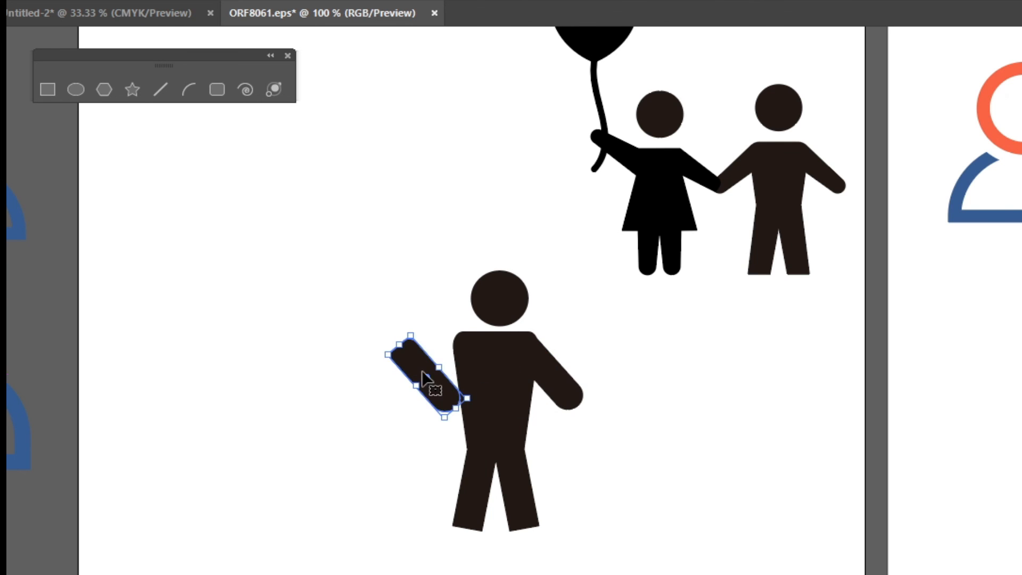
Reflect the spare arm copy vertically and move it onto the left shoulder
{"action": "right_click", "coordinate": [413, 363]}
{"action": "mouse_move", "coordinate": [550, 523]}
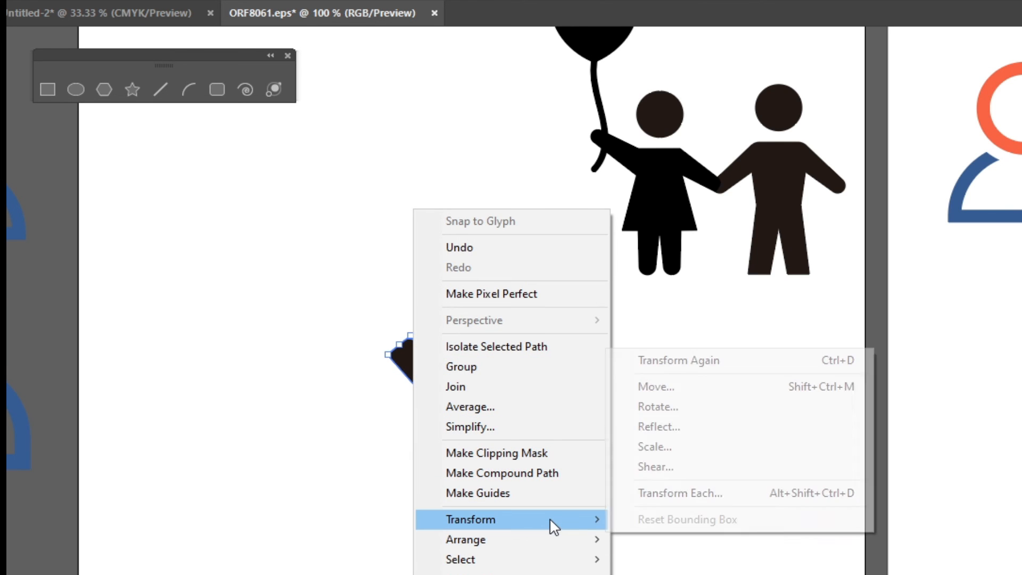
{"action": "left_click", "coordinate": [721, 423]}
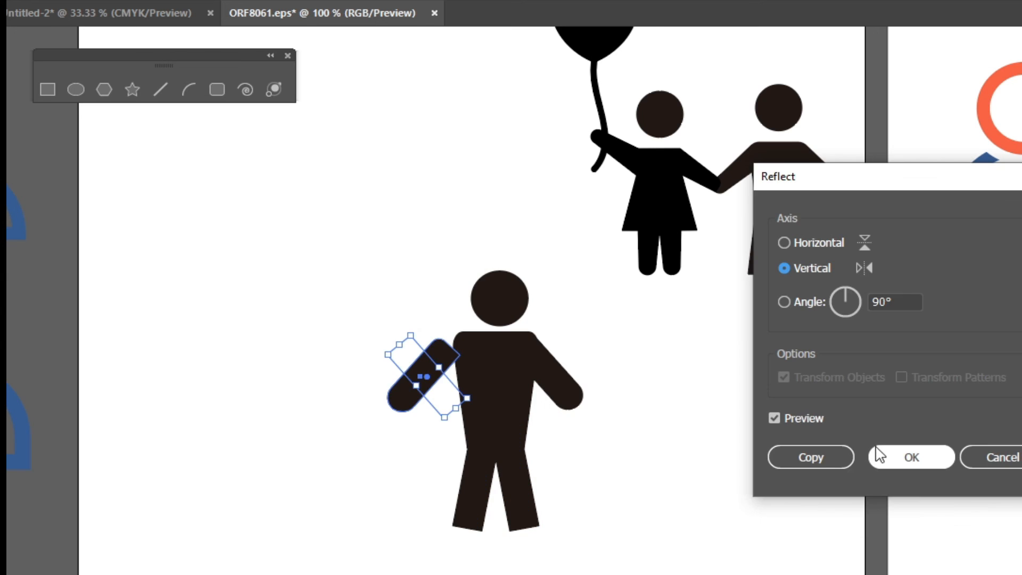
{"action": "left_click", "coordinate": [911, 457]}
{"action": "left_click_drag", "start_coordinate": [442, 361], "coordinate": [459, 347]}
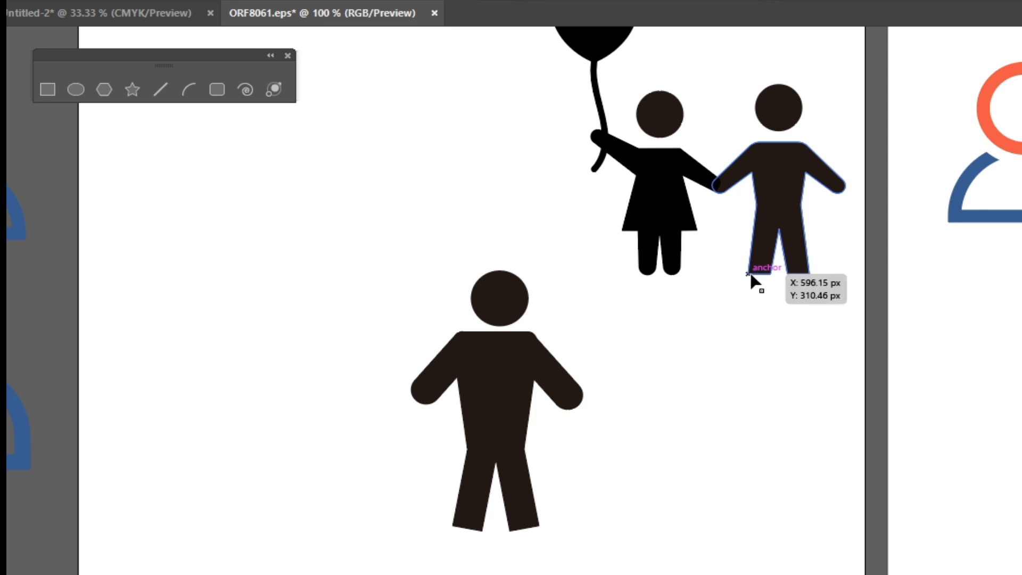
Zoom in on the legs and drag a horizontal guide to their lowest corners
{"action": "scroll", "coordinate": [816, 254], "scroll_direction": "up", "scroll_amount": 3}
{"action": "scroll", "coordinate": [819, 264], "scroll_direction": "up", "scroll_amount": 2}
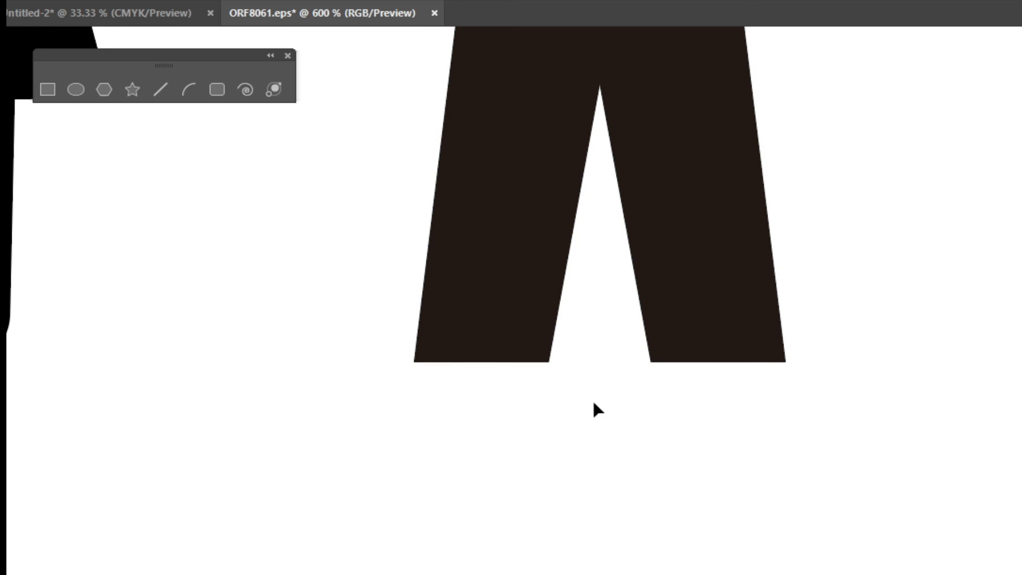
{"action": "left_click_drag", "start_coordinate": [229, 489], "coordinate": [751, 60]}
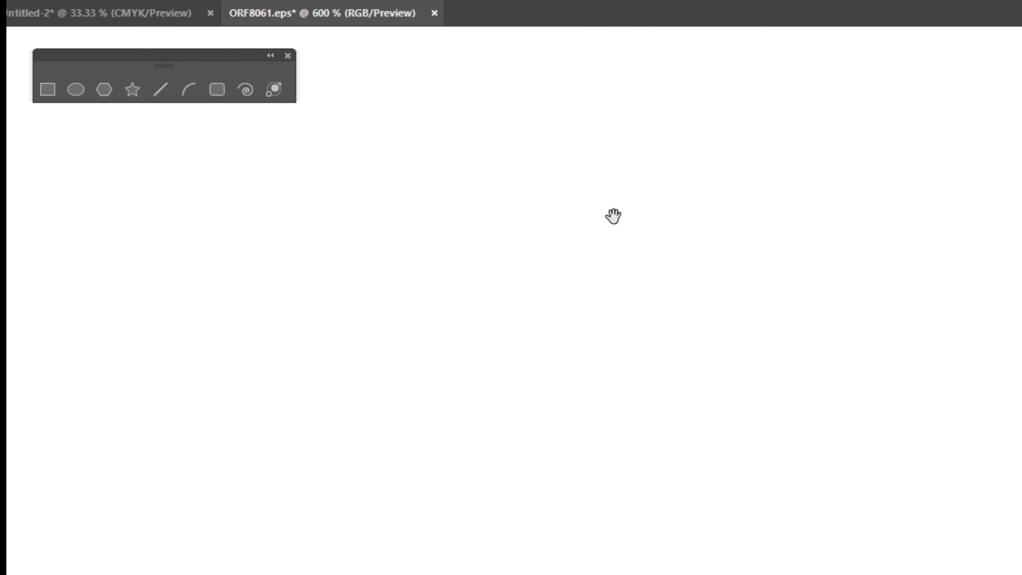
{"action": "left_click_drag", "start_coordinate": [613, 216], "coordinate": [1011, 5]}
{"action": "left_click_drag", "start_coordinate": [580, 233], "coordinate": [1019, 3]}
{"action": "left_click_drag", "start_coordinate": [593, 449], "coordinate": [702, 2]}
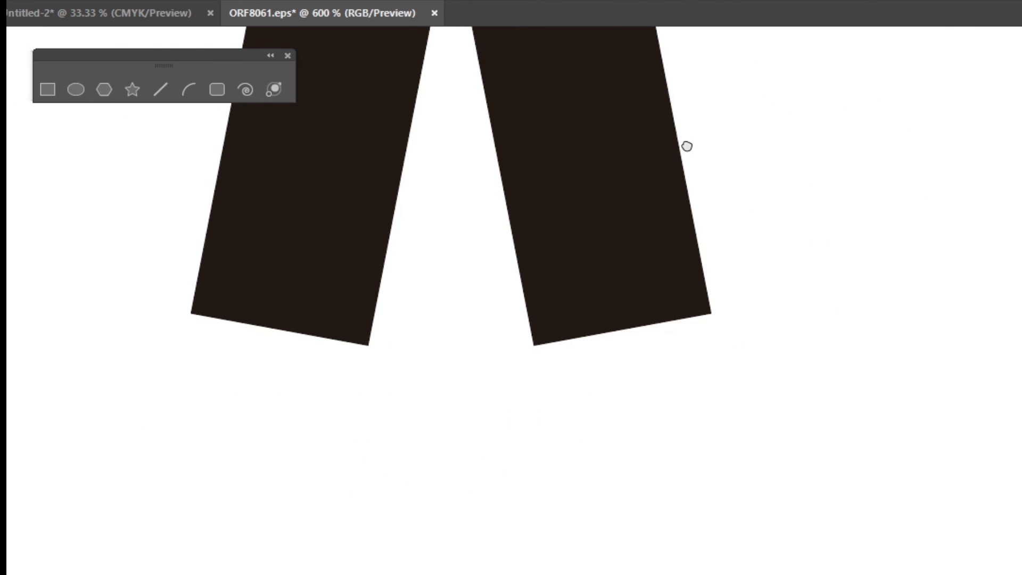
{"action": "left_click_drag", "start_coordinate": [687, 147], "coordinate": [713, 249]}
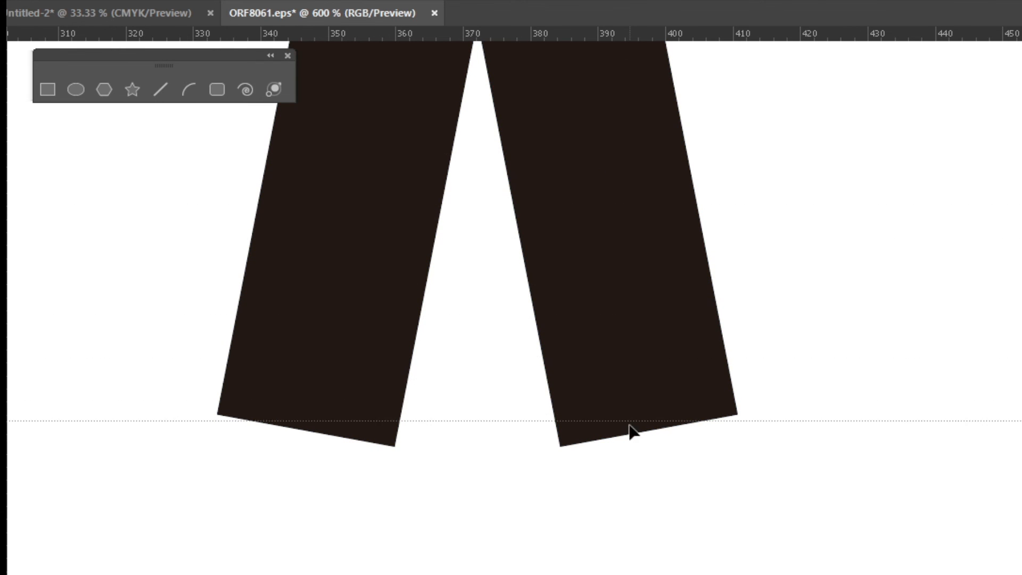
{"action": "left_click_drag", "start_coordinate": [629, 450], "coordinate": [629, 450]}
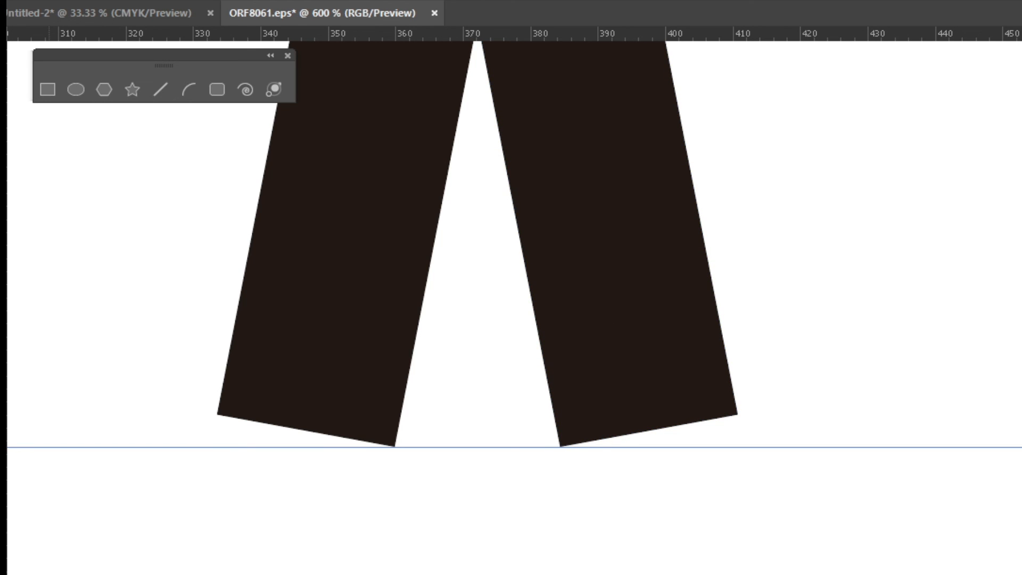
Snap the right leg's bottom corner down onto the ground guide, then select the left leg's corner
{"action": "left_click_drag", "start_coordinate": [718, 446], "coordinate": [711, 436]}
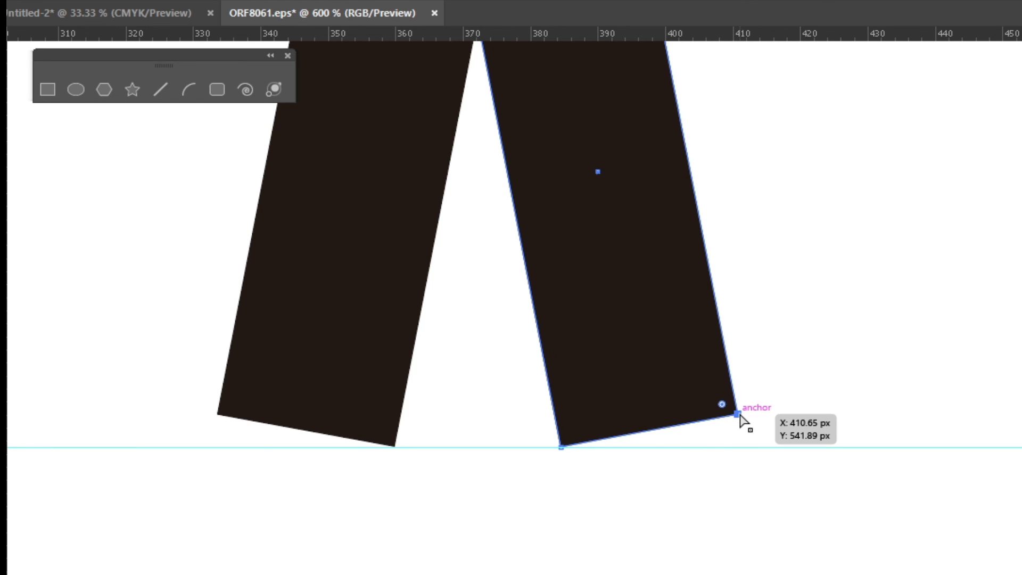
{"action": "left_click_drag", "start_coordinate": [740, 416], "coordinate": [753, 447]}
{"action": "left_click_drag", "start_coordinate": [215, 424], "coordinate": [242, 438]}
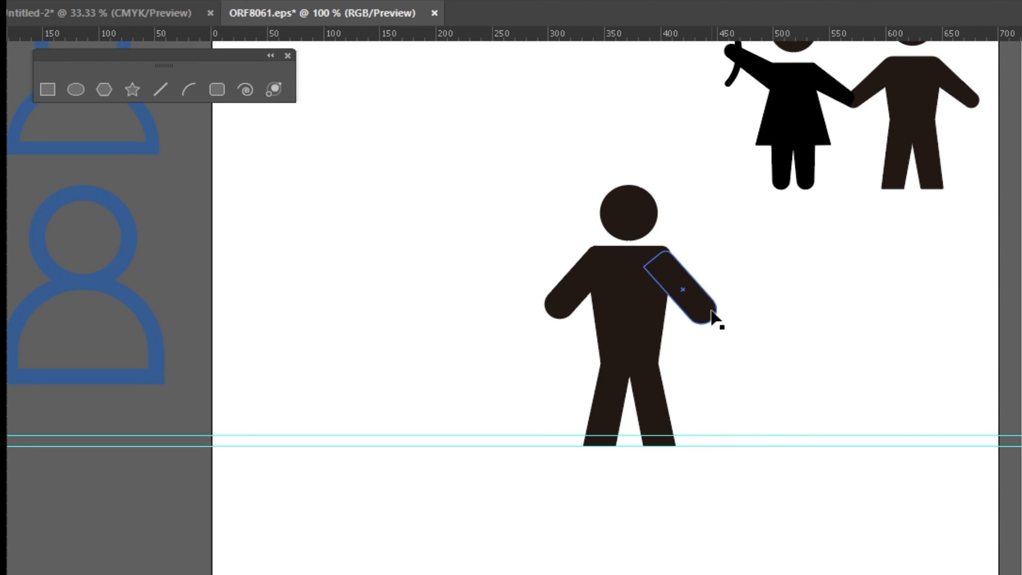
Delete the hand-level guide and the two ground guides
{"action": "left_click", "coordinate": [713, 318]}
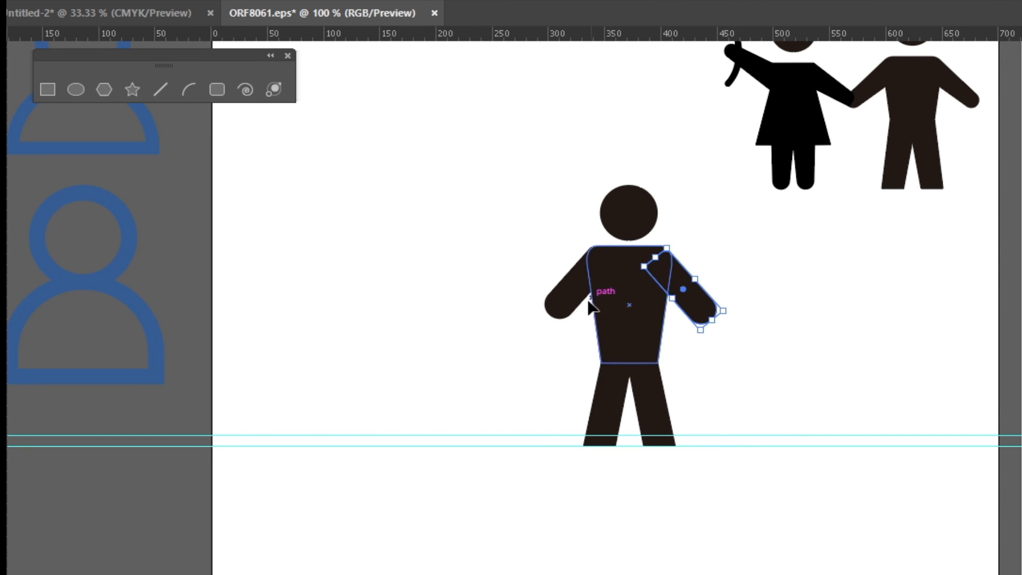
{"action": "left_click", "coordinate": [570, 314], "text": "shift"}
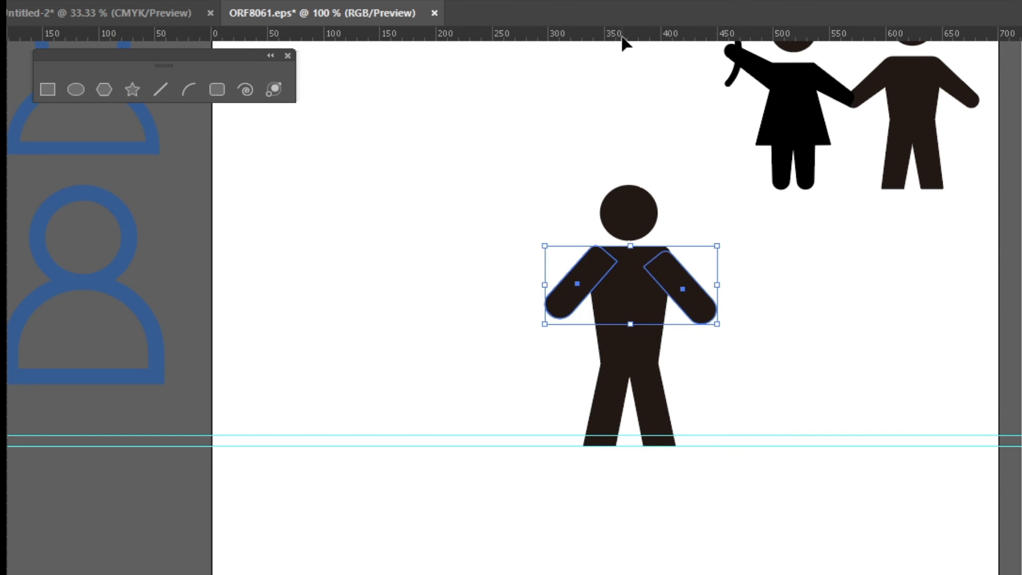
{"action": "left_click_drag", "start_coordinate": [615, 326], "coordinate": [616, 325]}
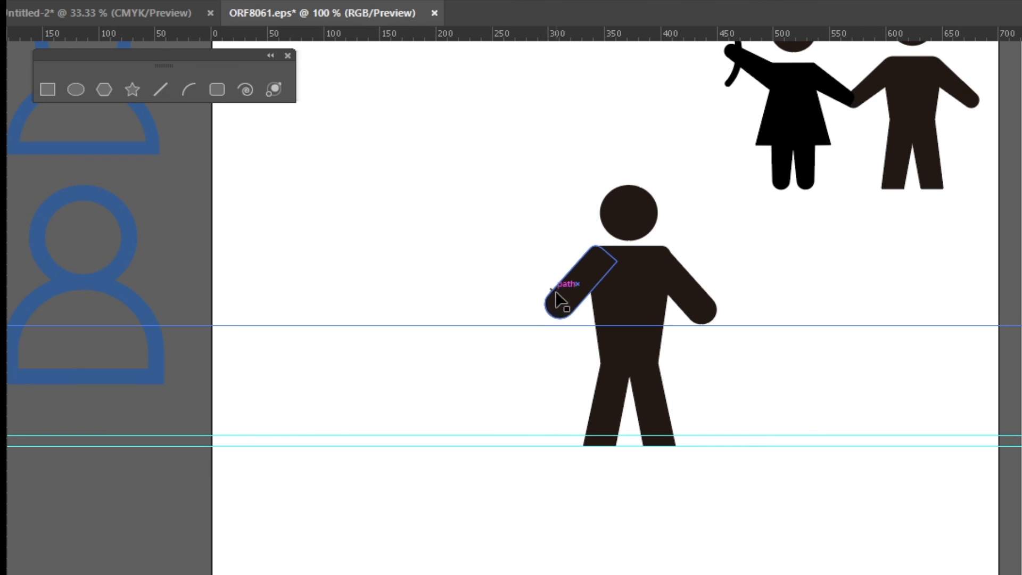
{"action": "key", "text": "Delete"}
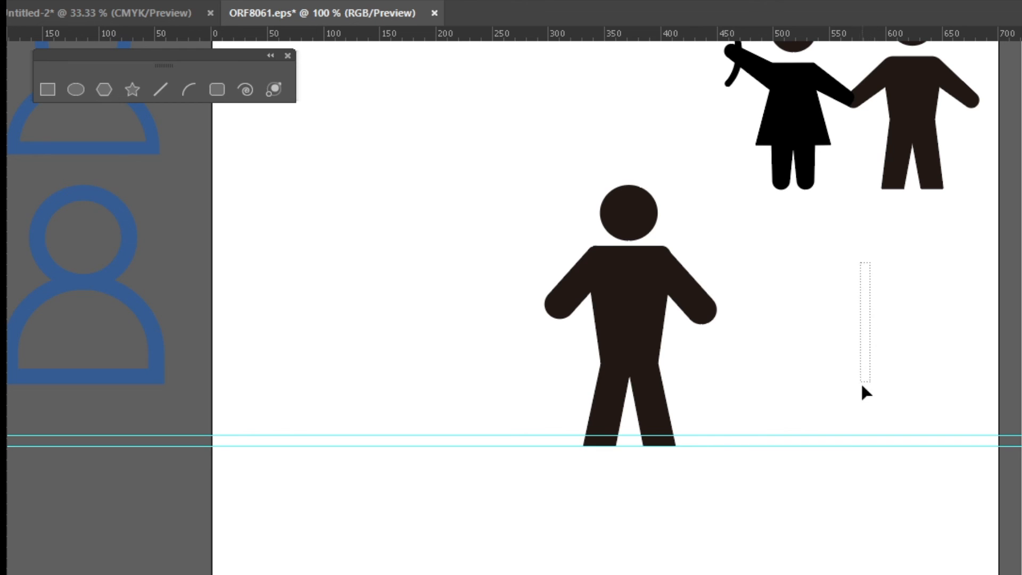
{"action": "left_click_drag", "start_coordinate": [862, 386], "coordinate": [841, 461]}
{"action": "key", "text": "Delete"}
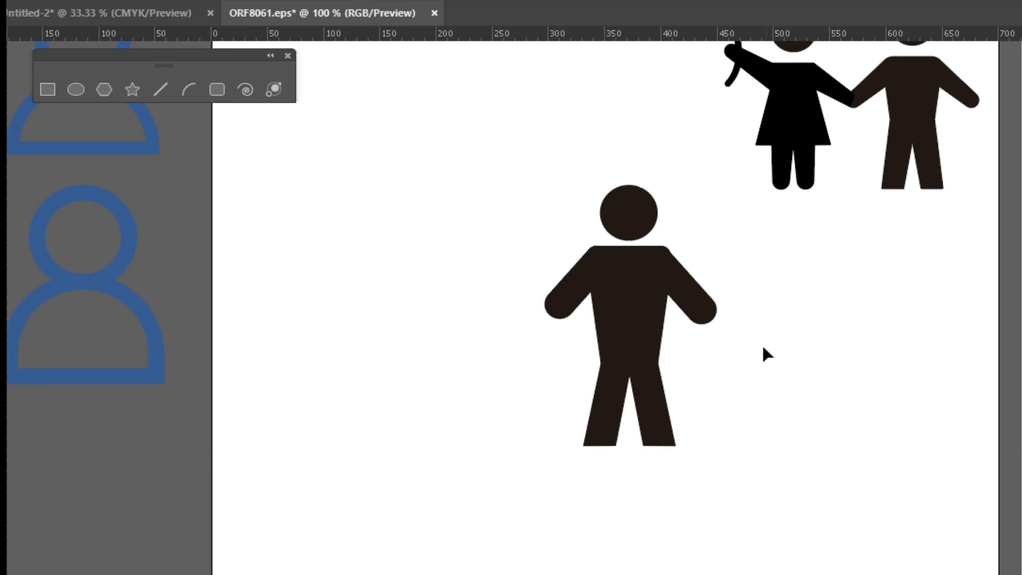
Align the left and right arms along their tops
{"action": "left_click", "coordinate": [570, 293]}
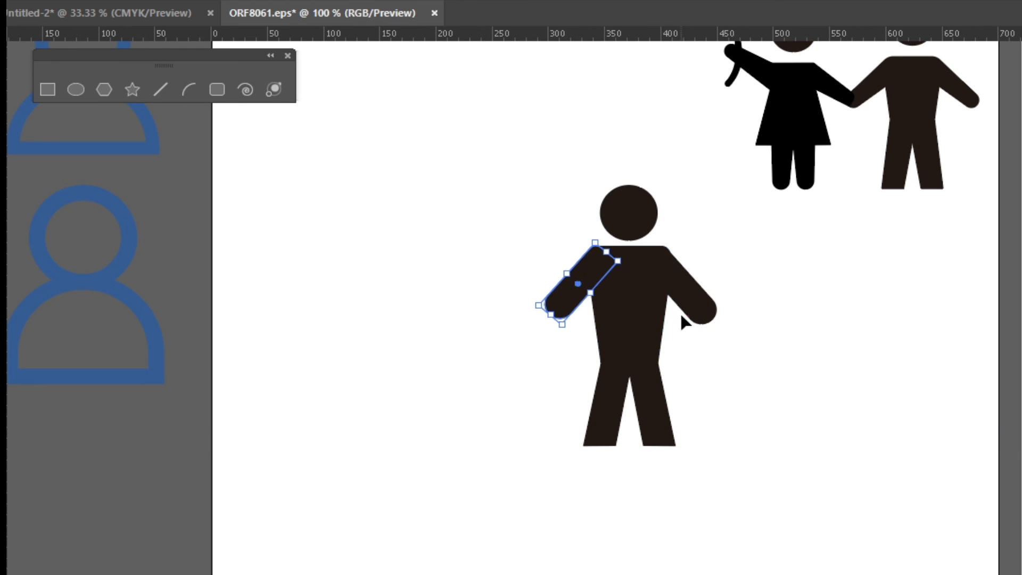
{"action": "left_click", "coordinate": [698, 318], "text": "shift"}
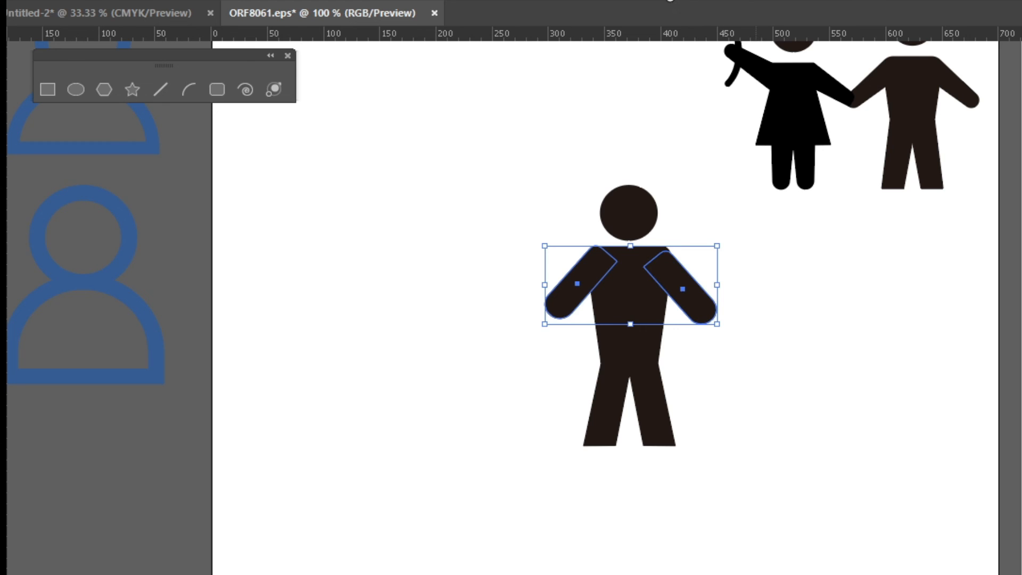
{"action": "left_click", "coordinate": [627, 43]}
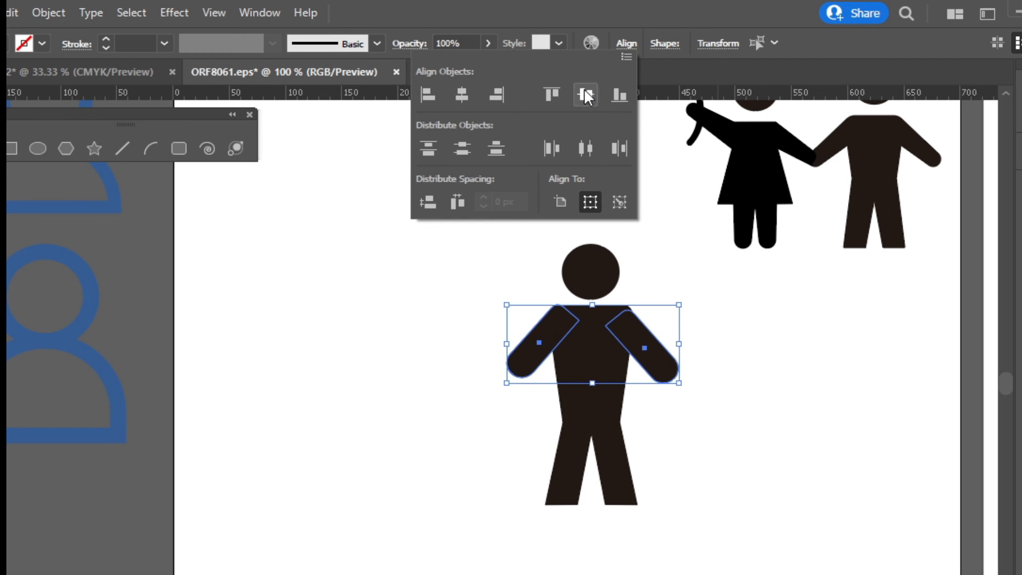
{"action": "left_click", "coordinate": [552, 94]}
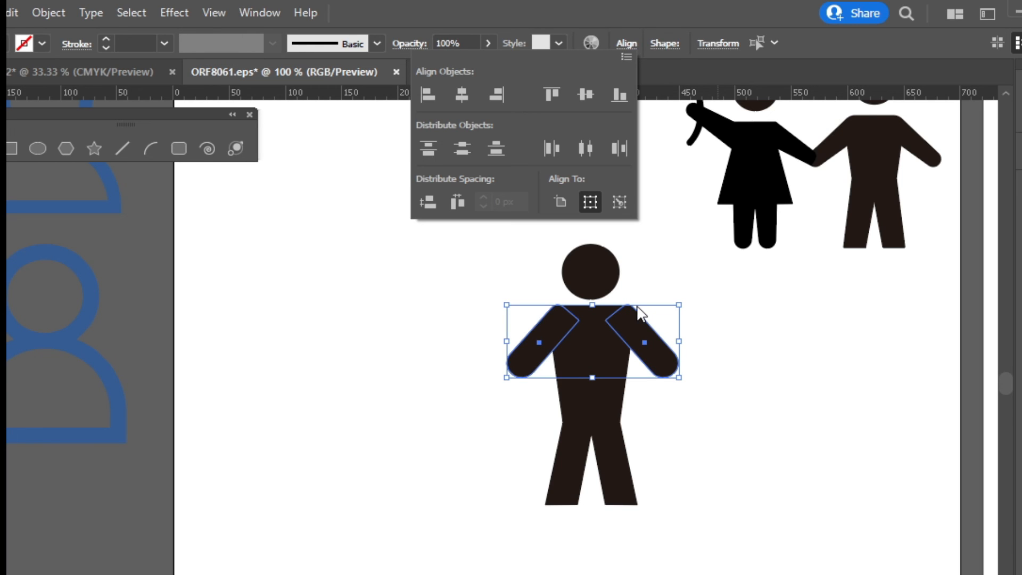
{"action": "left_click", "coordinate": [728, 335]}
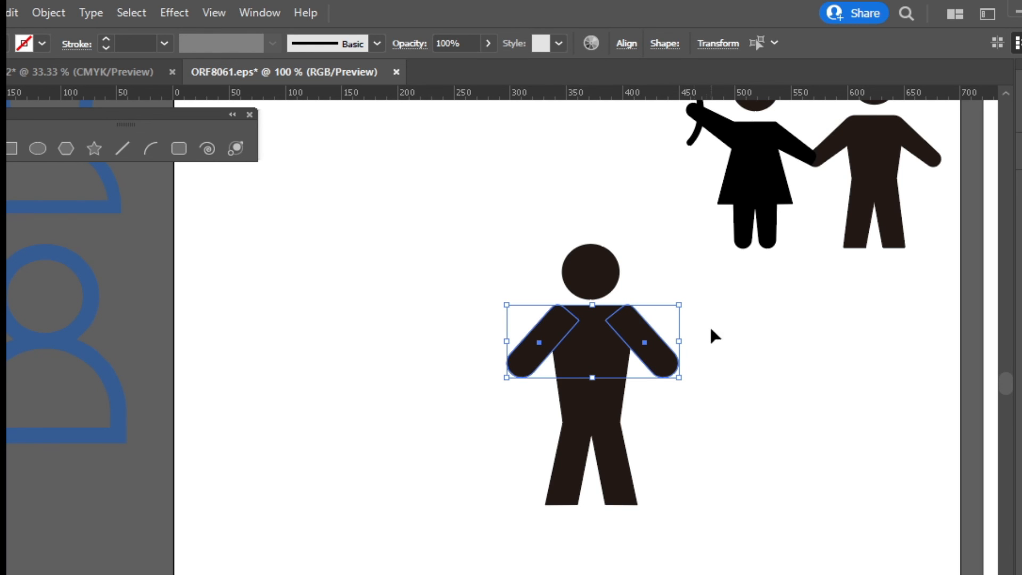
Alt-drag a duplicate of the whole figure to its left, then select the left figure's torso
{"action": "left_click_drag", "start_coordinate": [688, 231], "coordinate": [484, 524]}
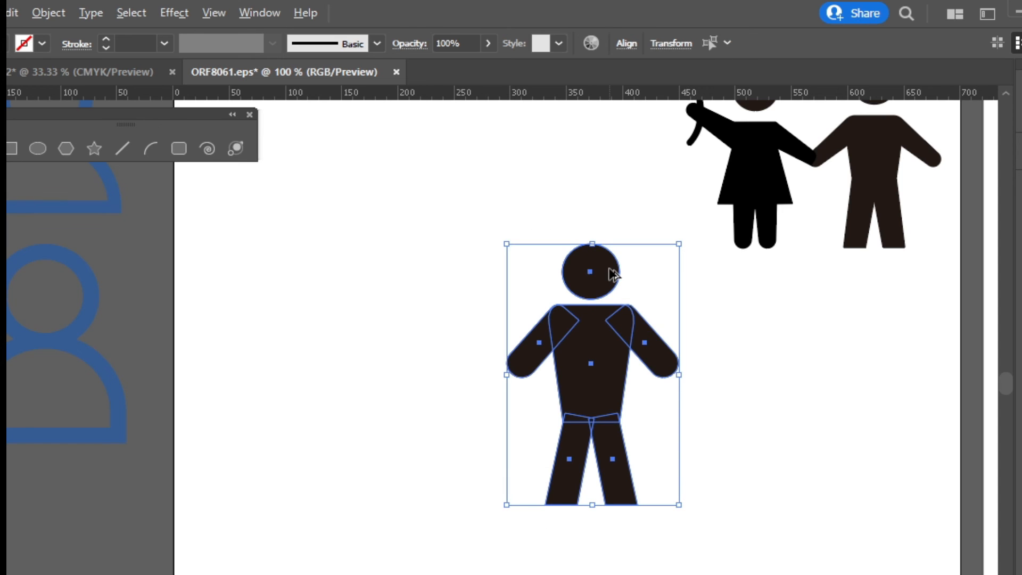
{"action": "left_click_drag", "start_coordinate": [611, 274], "coordinate": [468, 274]}
{"action": "left_click", "coordinate": [579, 563]}
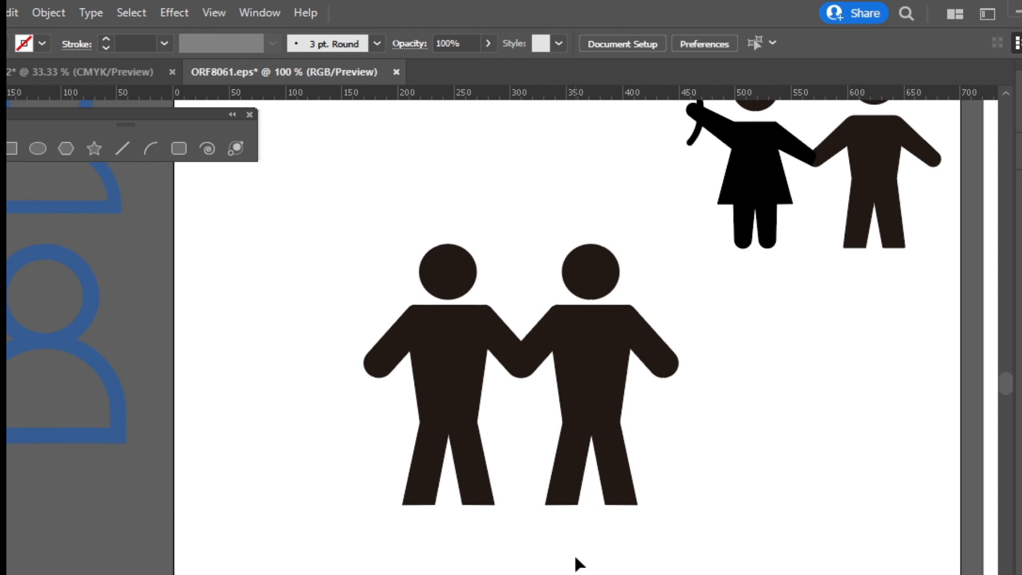
{"action": "left_click", "coordinate": [482, 398]}
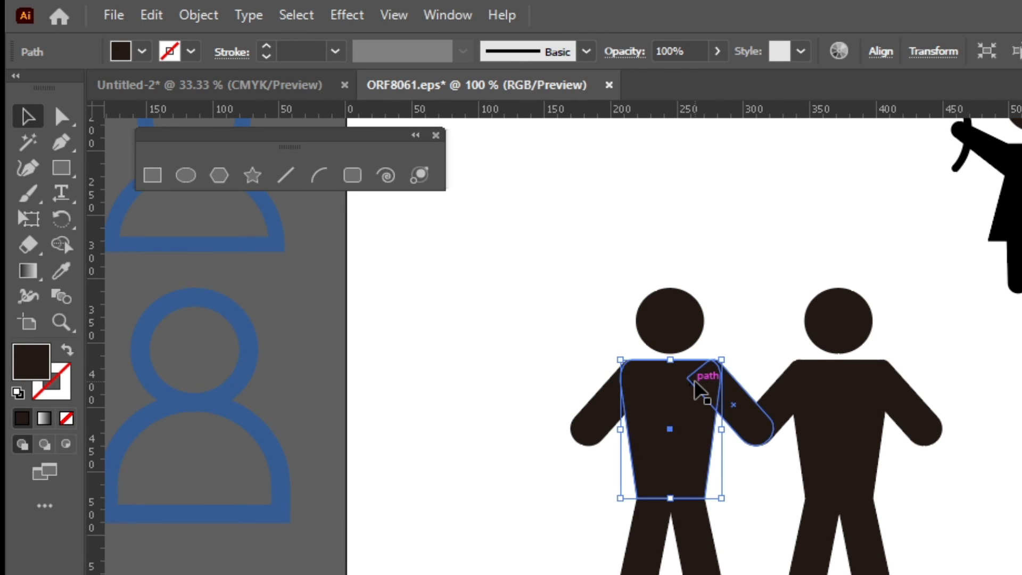
Perspective-distort the left torso into a dress, widening the hem and narrowing the shoulders
{"action": "key", "text": "ctrl+plus"}
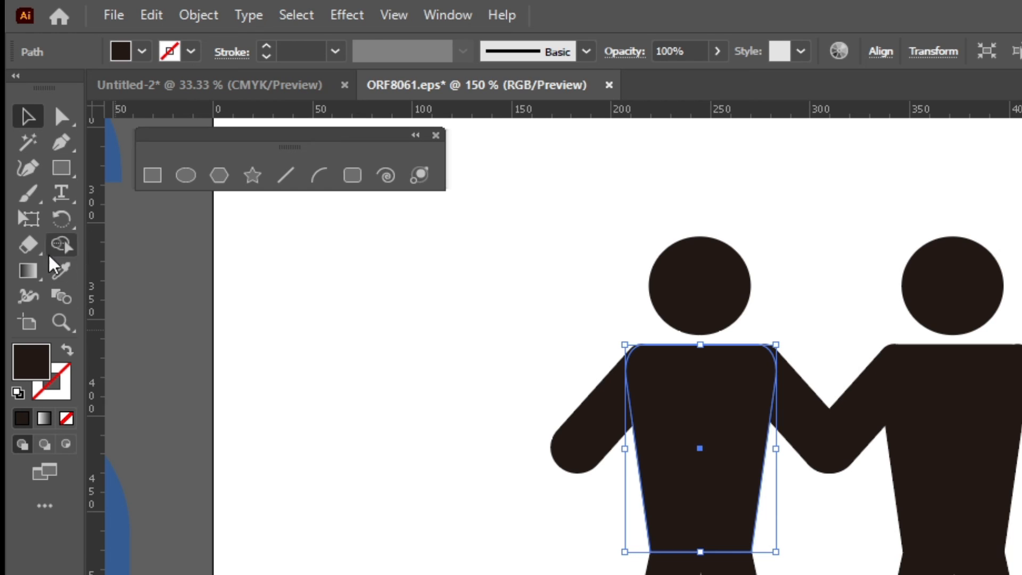
{"action": "left_click", "coordinate": [33, 216]}
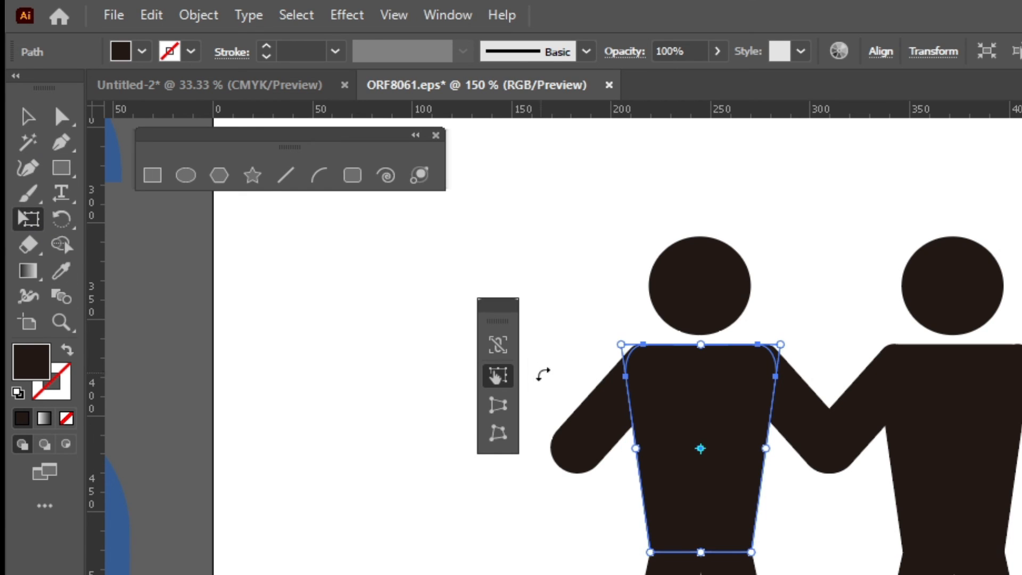
{"action": "left_click", "coordinate": [497, 406]}
{"action": "left_click_drag", "start_coordinate": [750, 552], "coordinate": [773, 555]}
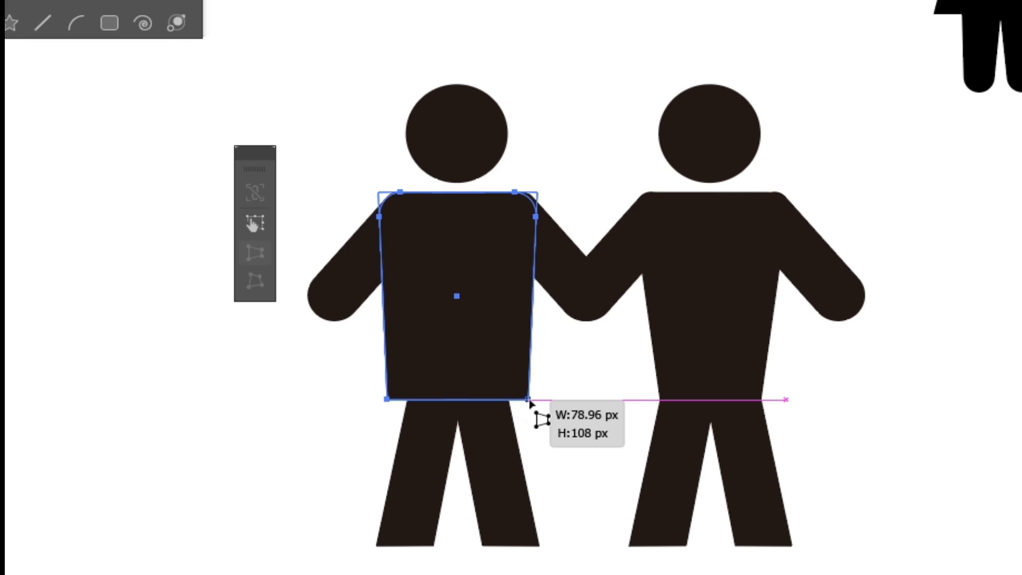
{"action": "left_click_drag", "start_coordinate": [529, 403], "coordinate": [565, 399]}
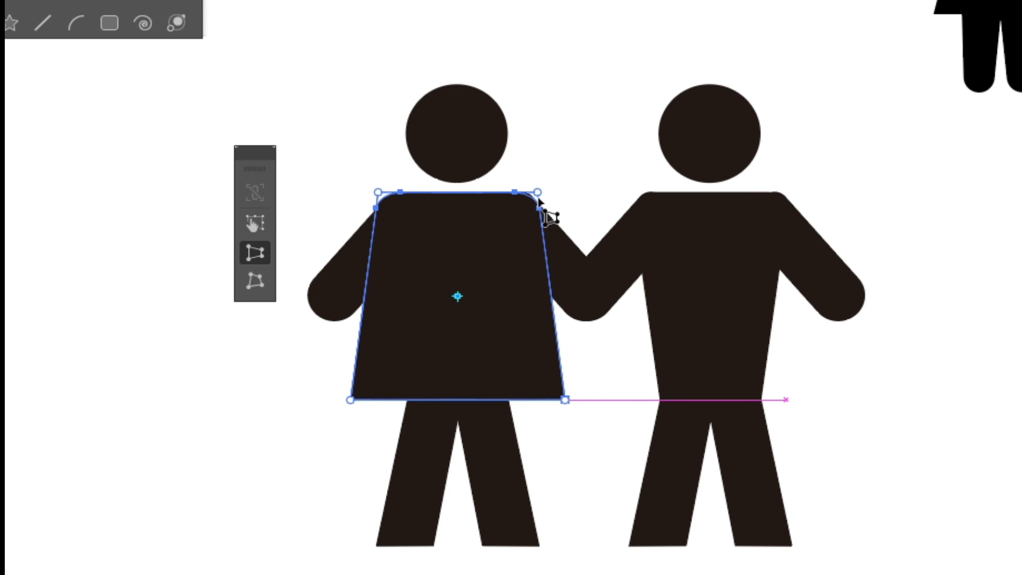
{"action": "left_click_drag", "start_coordinate": [538, 200], "coordinate": [521, 193]}
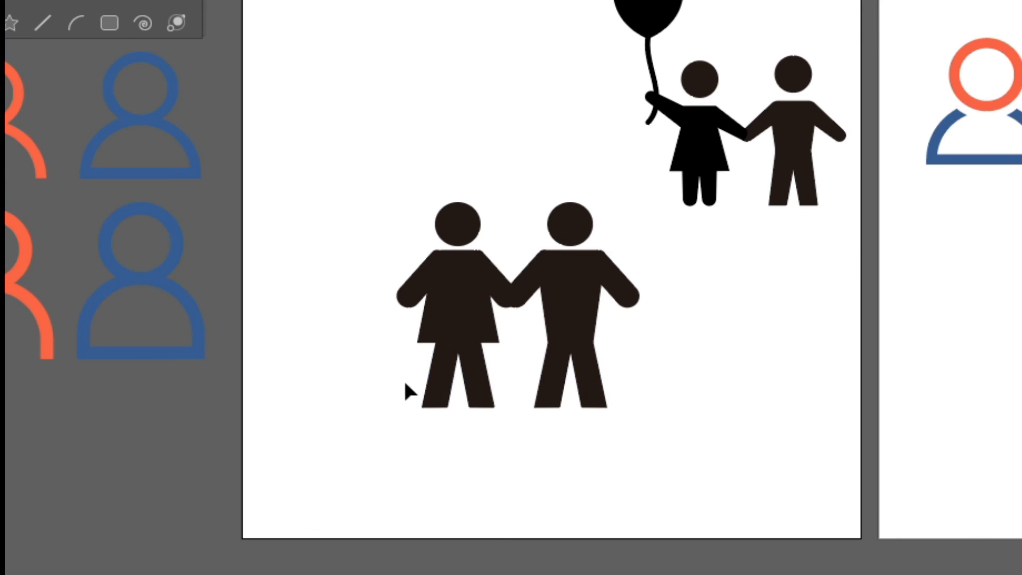
Rotate and raise the left figure's outer arm into a waving pose
{"action": "left_click", "coordinate": [416, 292]}
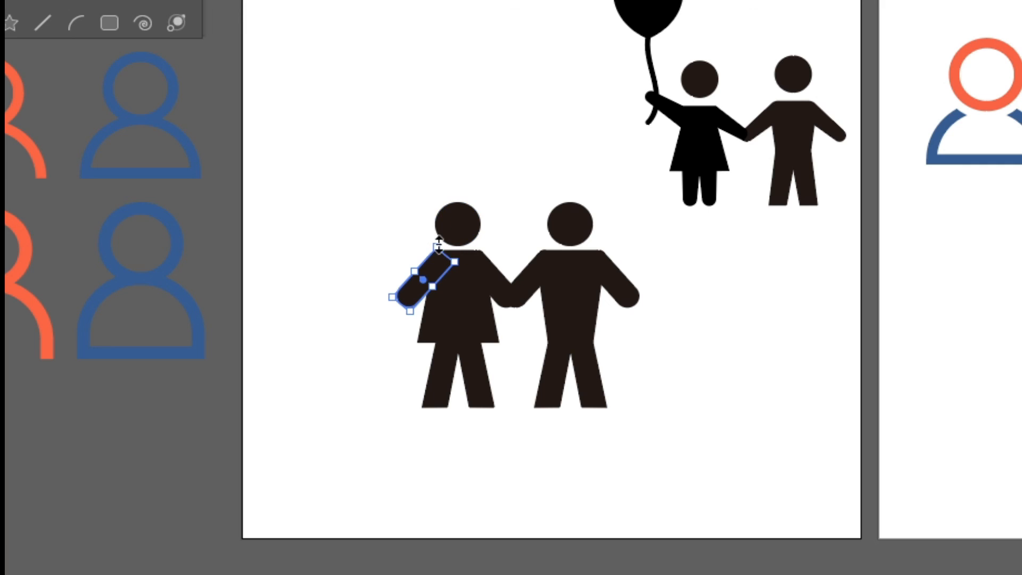
{"action": "left_click_drag", "start_coordinate": [381, 302], "coordinate": [381, 195]}
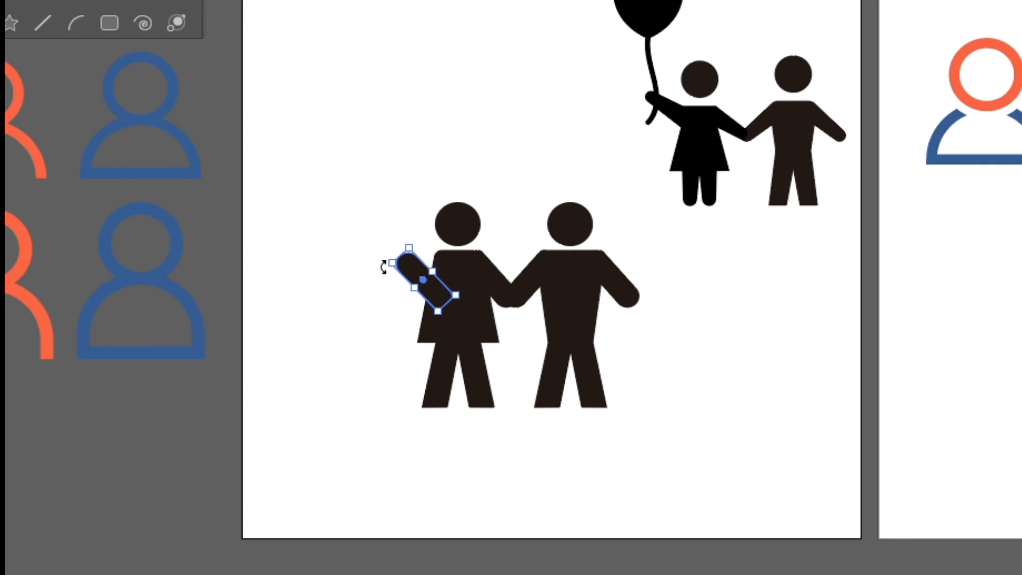
{"action": "left_click_drag", "start_coordinate": [444, 298], "coordinate": [432, 272]}
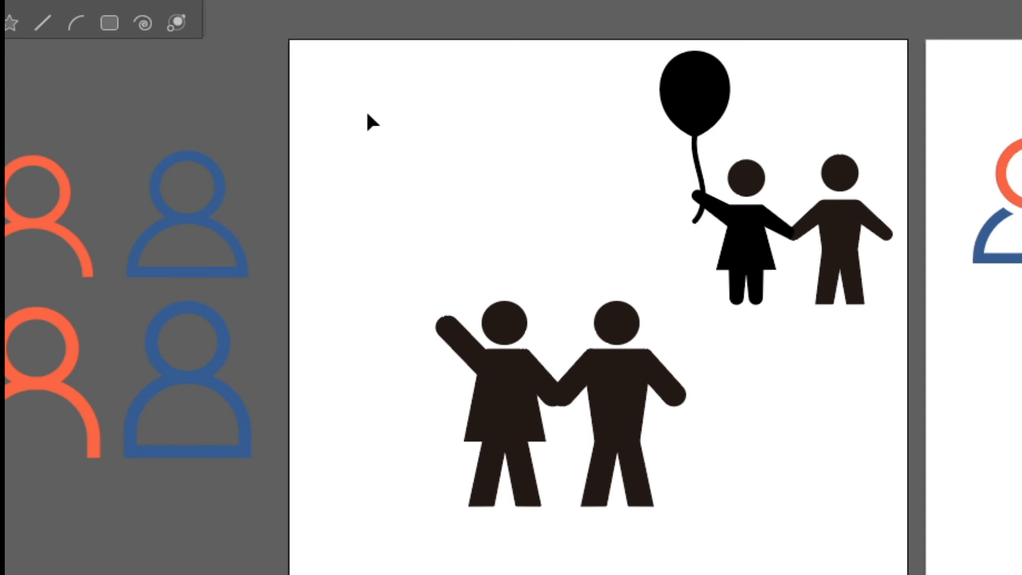
Draw a dark ellipse above the figures and select its bottom anchor for shaping
{"action": "left_click_drag", "start_coordinate": [503, 80], "coordinate": [390, 190]}
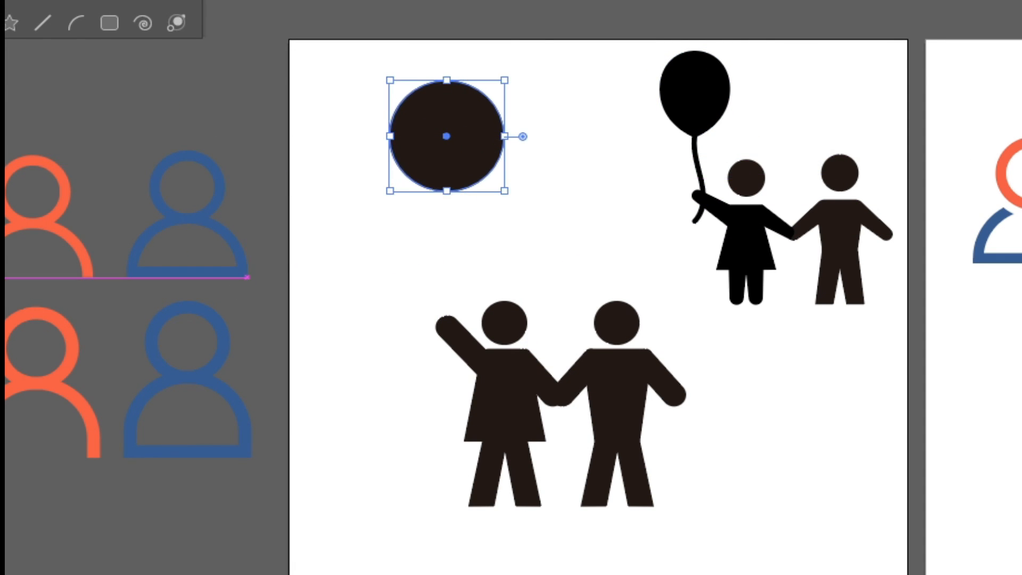
{"action": "key", "text": "a"}
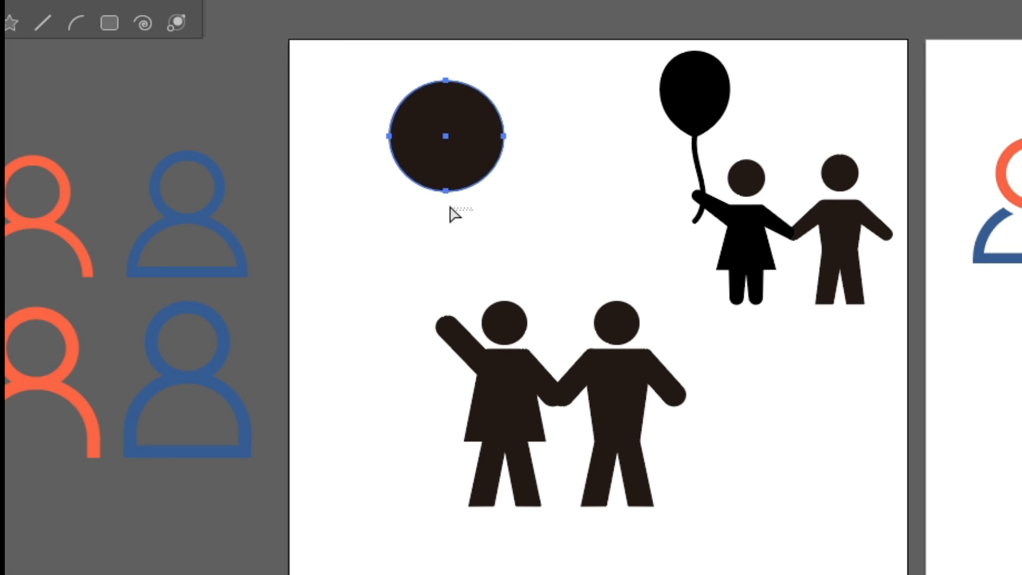
{"action": "left_click_drag", "start_coordinate": [450, 206], "coordinate": [431, 183]}
{"action": "left_click_drag", "start_coordinate": [475, 230], "coordinate": [434, 188]}
{"action": "left_click_drag", "start_coordinate": [528, 134], "coordinate": [501, 158]}
{"action": "left_click_drag", "start_coordinate": [486, 228], "coordinate": [398, 173]}
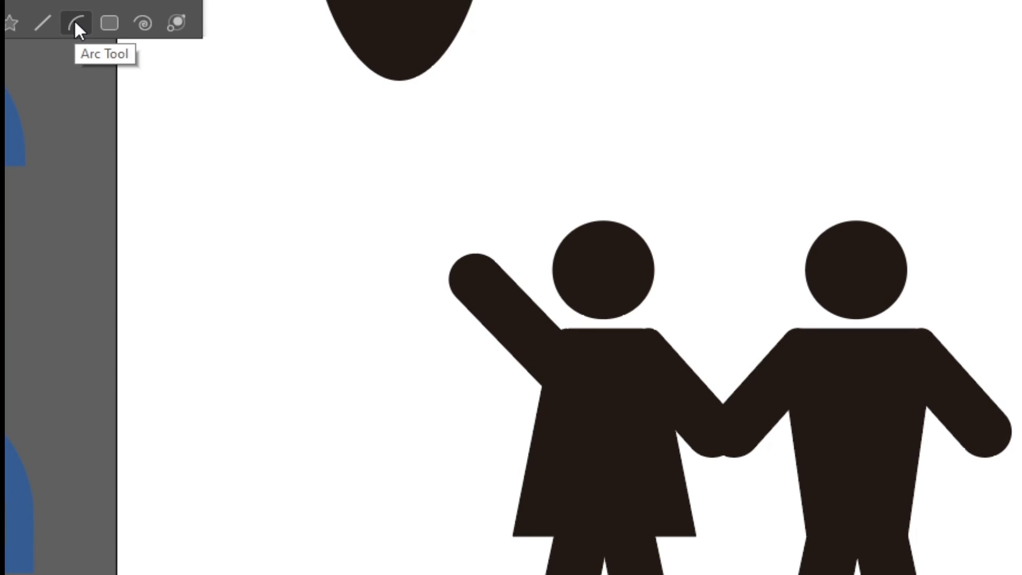
Draw an arc for the string, reflect it, and move it beneath the balloon
{"action": "left_click", "coordinate": [75, 22]}
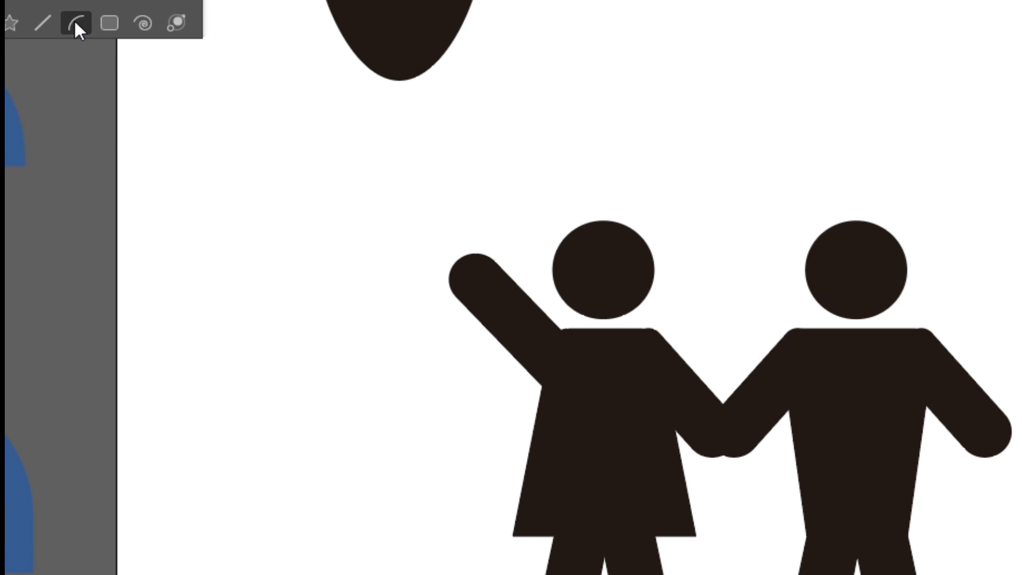
{"action": "mouse_move", "coordinate": [400, 80]}
{"action": "left_mouse_down"}
{"action": "mouse_move", "coordinate": [413, 127]}
{"action": "mouse_move", "coordinate": [412, 233]}
{"action": "mouse_move", "coordinate": [320, 440]}
{"action": "mouse_move", "coordinate": [190, 353]}
{"action": "mouse_move", "coordinate": [401, 461]}
{"action": "mouse_move", "coordinate": [192, 416]}
{"action": "left_mouse_up"}
{"action": "key", "text": "v"}
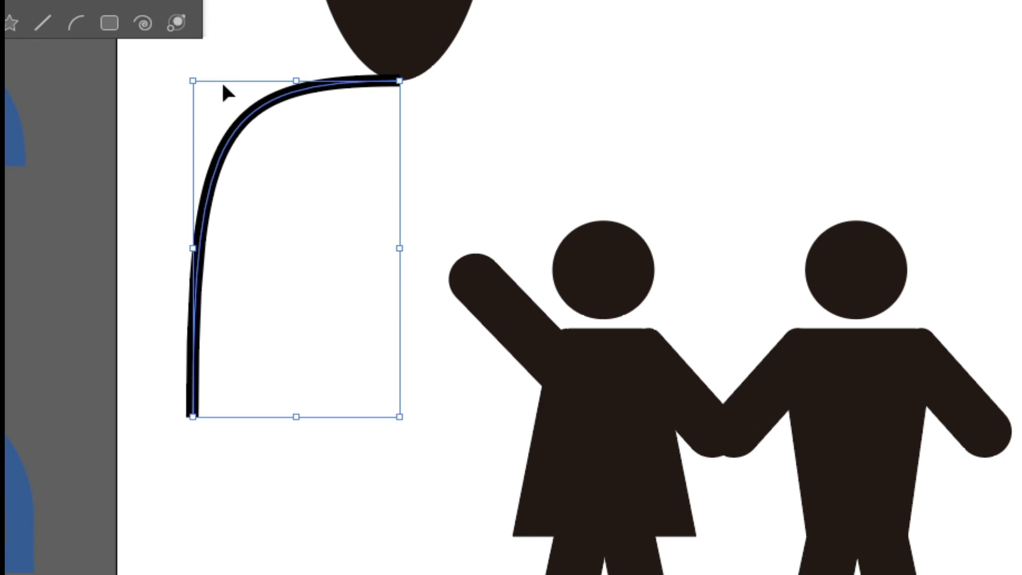
{"action": "right_click", "coordinate": [284, 95]}
{"action": "mouse_move", "coordinate": [450, 463]}
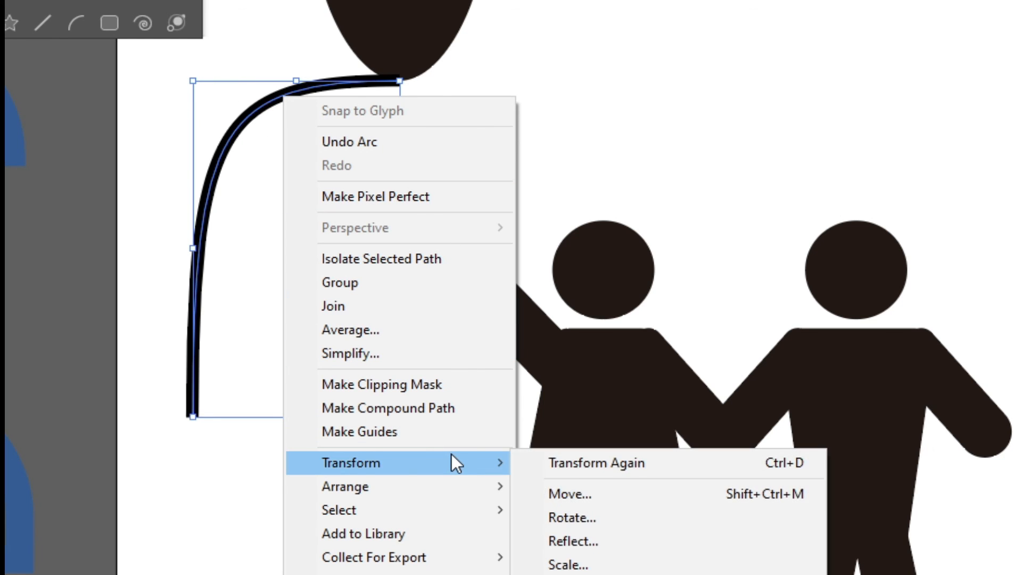
{"action": "left_click", "coordinate": [572, 538]}
{"action": "left_click", "coordinate": [919, 458]}
{"action": "left_click_drag", "start_coordinate": [338, 101], "coordinate": [386, 87]}
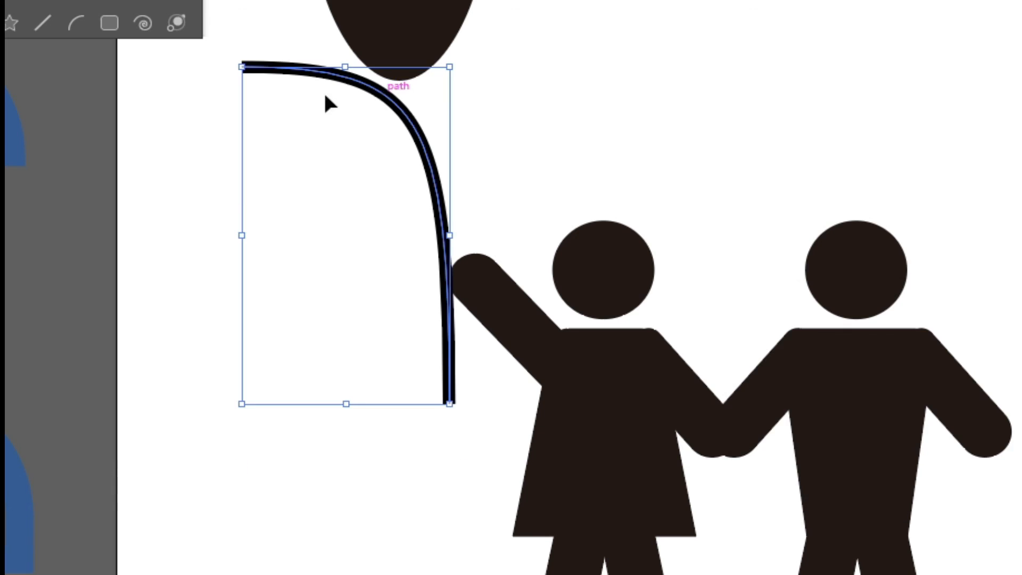
Bend the string into an S-curve running from the balloon's base to the raised hand
{"action": "key", "text": "a"}
{"action": "left_click", "coordinate": [242, 67]}
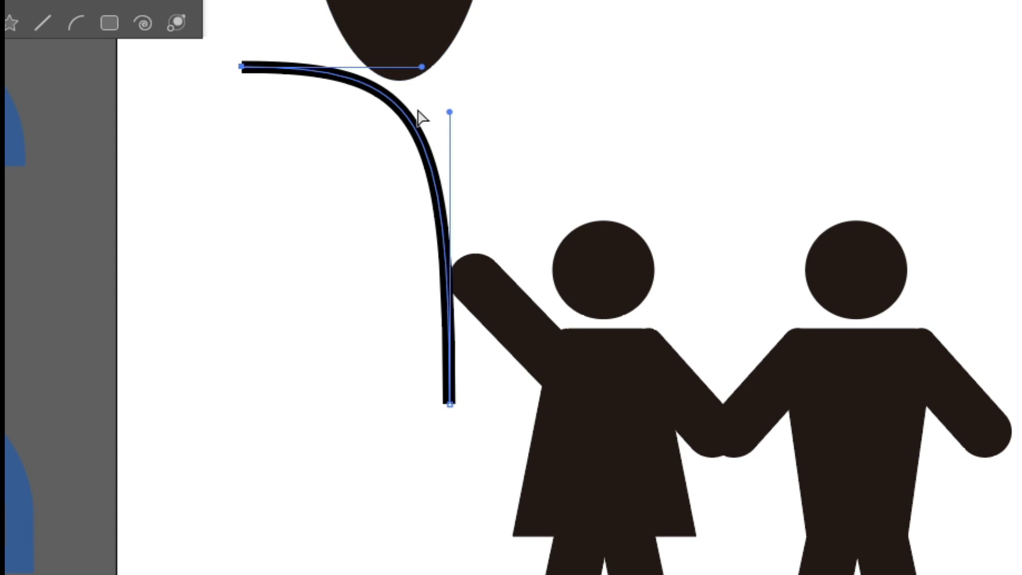
{"action": "left_click_drag", "start_coordinate": [404, 120], "coordinate": [429, 177]}
{"action": "left_click_drag", "start_coordinate": [244, 68], "coordinate": [399, 74]}
{"action": "left_click_drag", "start_coordinate": [605, 155], "coordinate": [312, 213]}
{"action": "left_click_drag", "start_coordinate": [471, 176], "coordinate": [540, 137]}
{"action": "left_click_drag", "start_coordinate": [312, 213], "coordinate": [347, 255]}
{"action": "left_click_drag", "start_coordinate": [450, 405], "coordinate": [464, 359]}
{"action": "left_click_drag", "start_coordinate": [556, 88], "coordinate": [545, 178]}
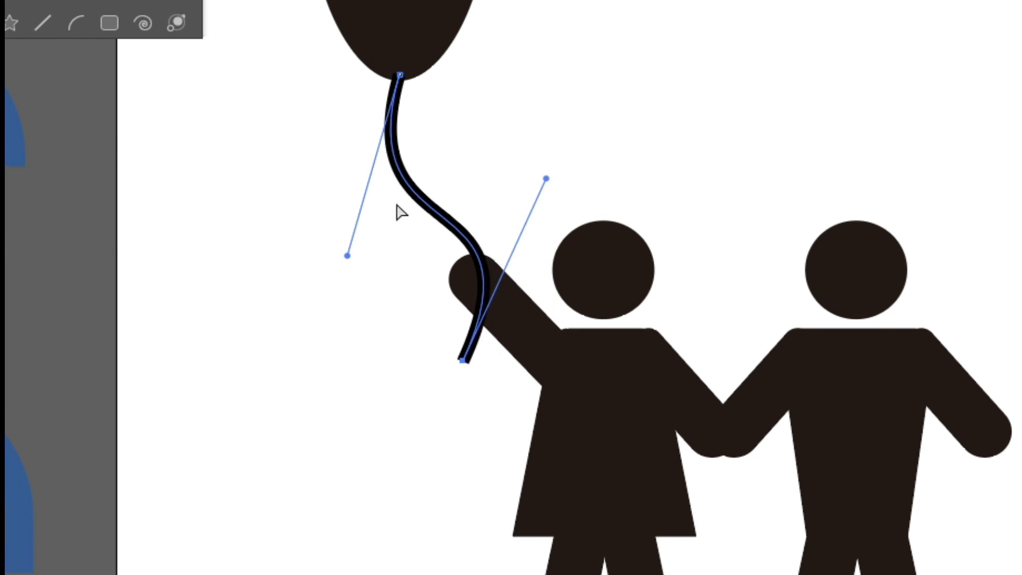
{"action": "left_click_drag", "start_coordinate": [347, 255], "coordinate": [351, 209]}
{"action": "left_click_drag", "start_coordinate": [463, 360], "coordinate": [460, 372]}
{"action": "left_click", "coordinate": [373, 395]}
Zoom out and move the four person icons onto the artboard
{"action": "key", "text": "ctrl+0"}
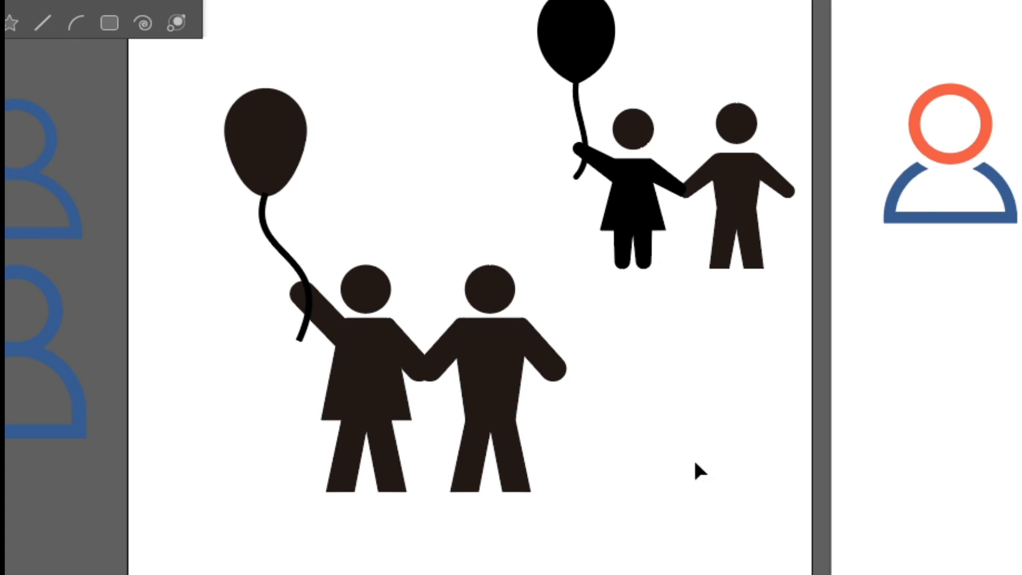
{"action": "key", "text": "ctrl+minus"}
{"action": "key", "text": "ctrl+minus"}
{"action": "left_click_drag", "start_coordinate": [261, 242], "coordinate": [599, 322]}
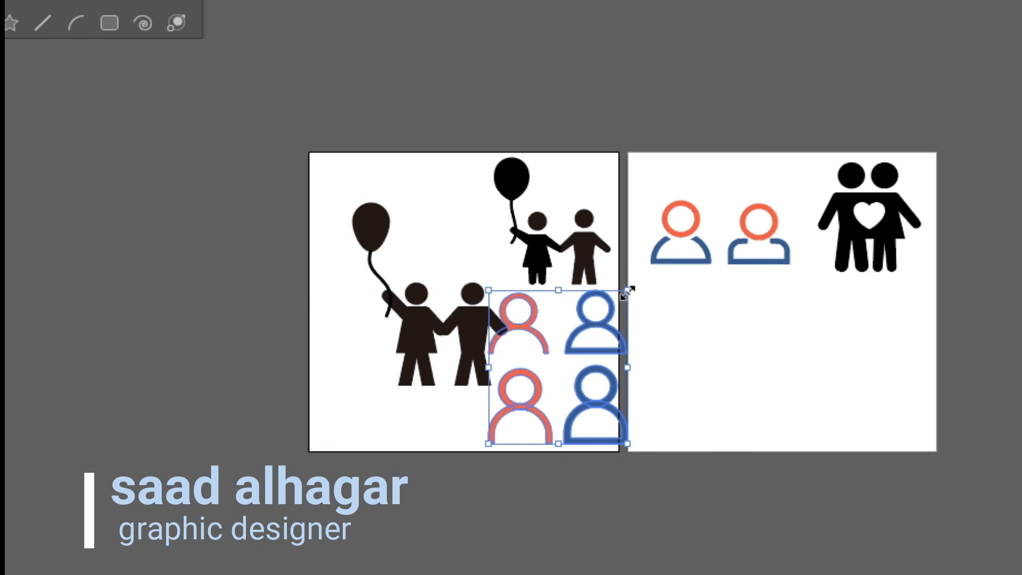